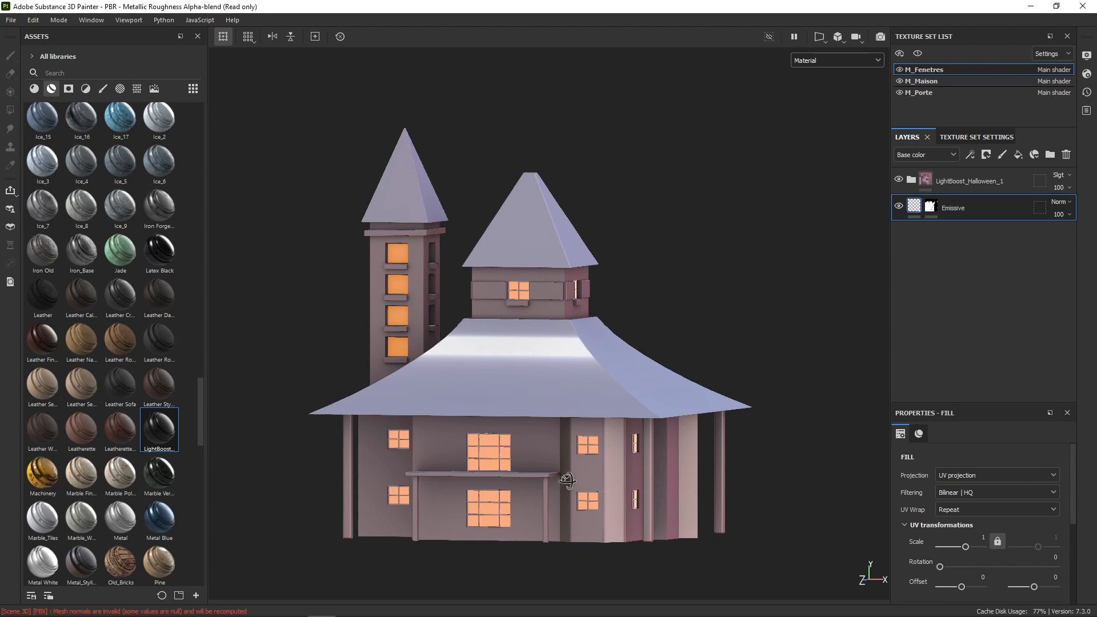
# Examine the house model from several sides, closing in on the entrance and pillars.
pyautogui.keyDown('alt'); pyautogui.moveTo(570, 454); pyautogui.dragTo(527, 418, button='right'); pyautogui.keyUp('alt')
pyautogui.keyDown('alt'); pyautogui.moveTo(526, 417); pyautogui.dragTo(651, 417); pyautogui.keyUp('alt')
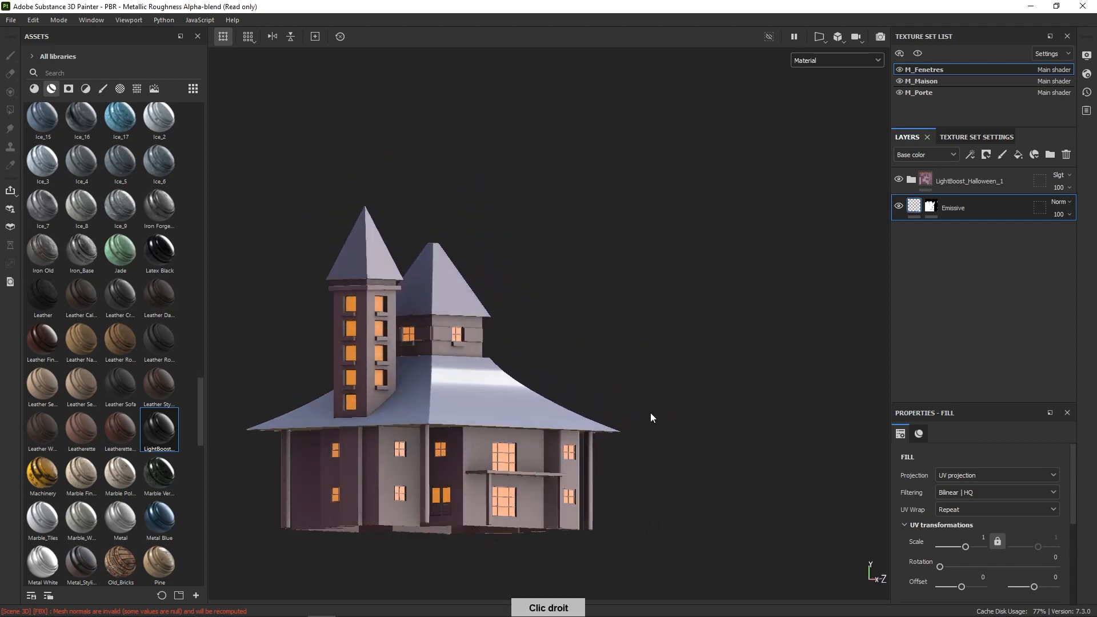
pyautogui.keyDown('alt'); pyautogui.moveTo(574, 434); pyautogui.dragTo(657, 331, button='middle'); pyautogui.keyUp('alt')
pyautogui.keyDown('alt'); pyautogui.moveTo(657, 332); pyautogui.dragTo(629, 403, button='right'); pyautogui.keyUp('alt')
pyautogui.keyDown('alt'); pyautogui.moveTo(629, 402); pyautogui.dragTo(617, 427); pyautogui.keyUp('alt')
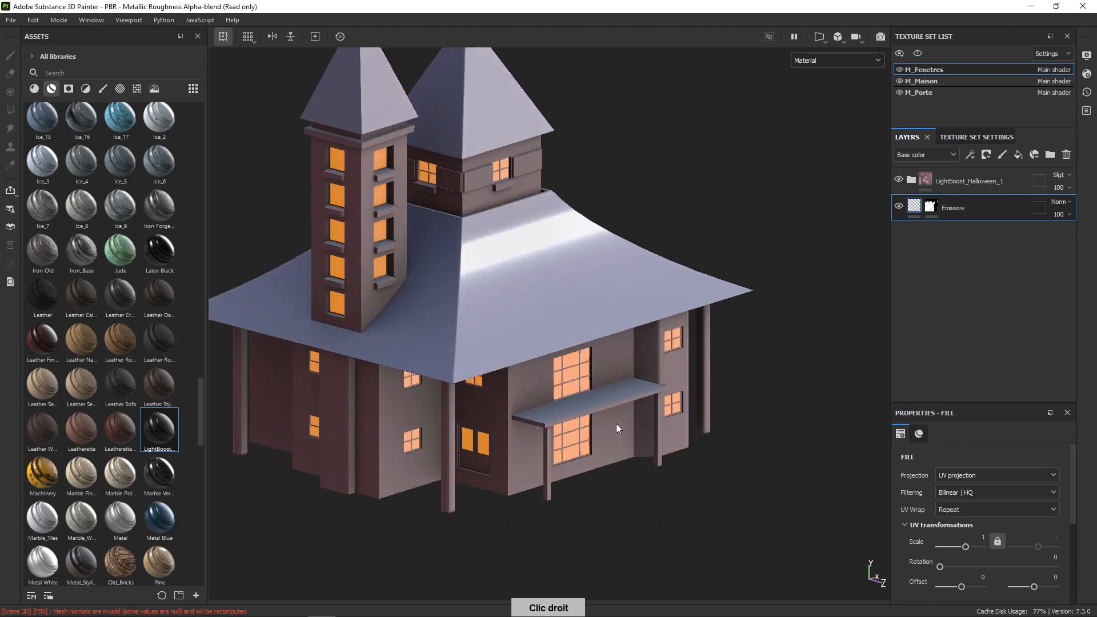
pyautogui.keyDown('alt'); pyautogui.moveTo(617, 426); pyautogui.dragTo(559, 497, button='right'); pyautogui.keyUp('alt')
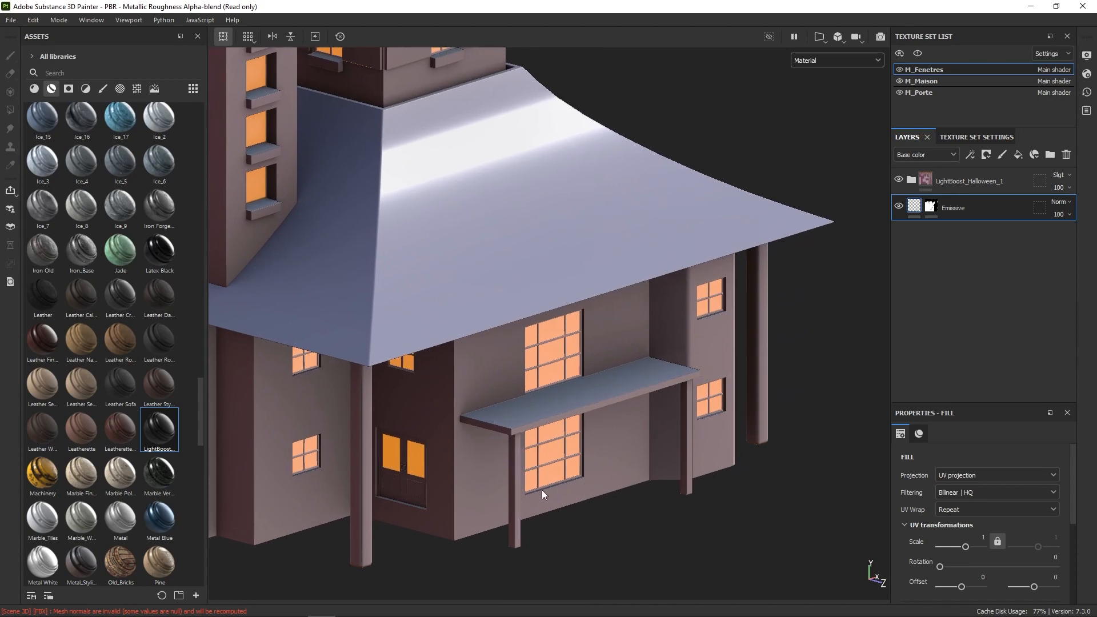
pyautogui.keyDown('alt'); pyautogui.moveTo(543, 494); pyautogui.dragTo(538, 450); pyautogui.keyUp('alt')
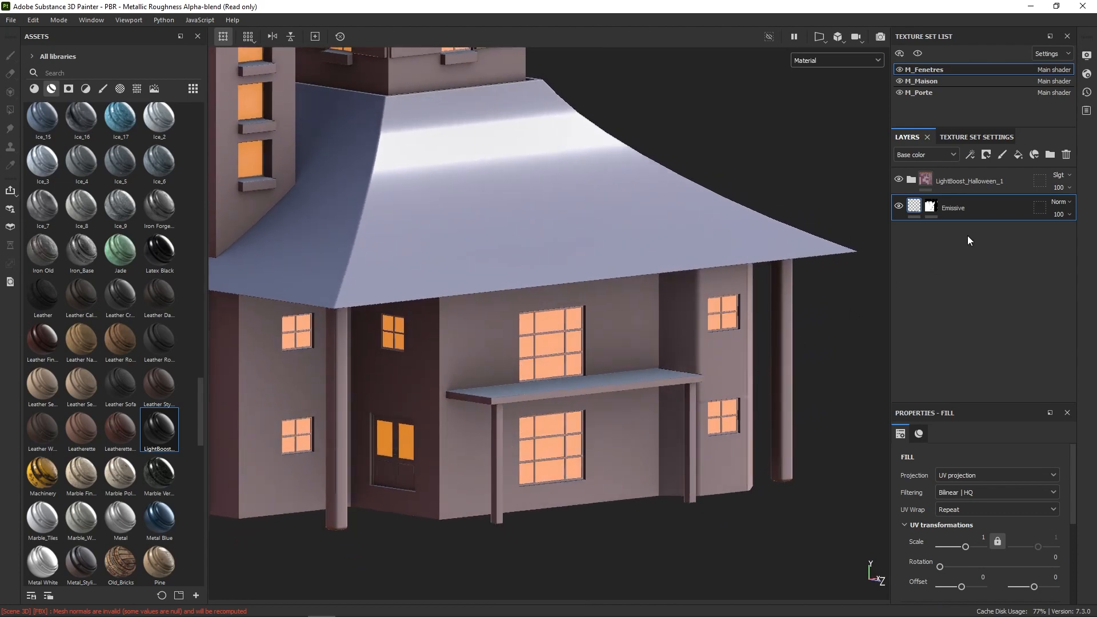
# In the M_Maison texture set, add the Bois_Stylized smart material inside the Poutres folder.
pyautogui.click(934, 80)
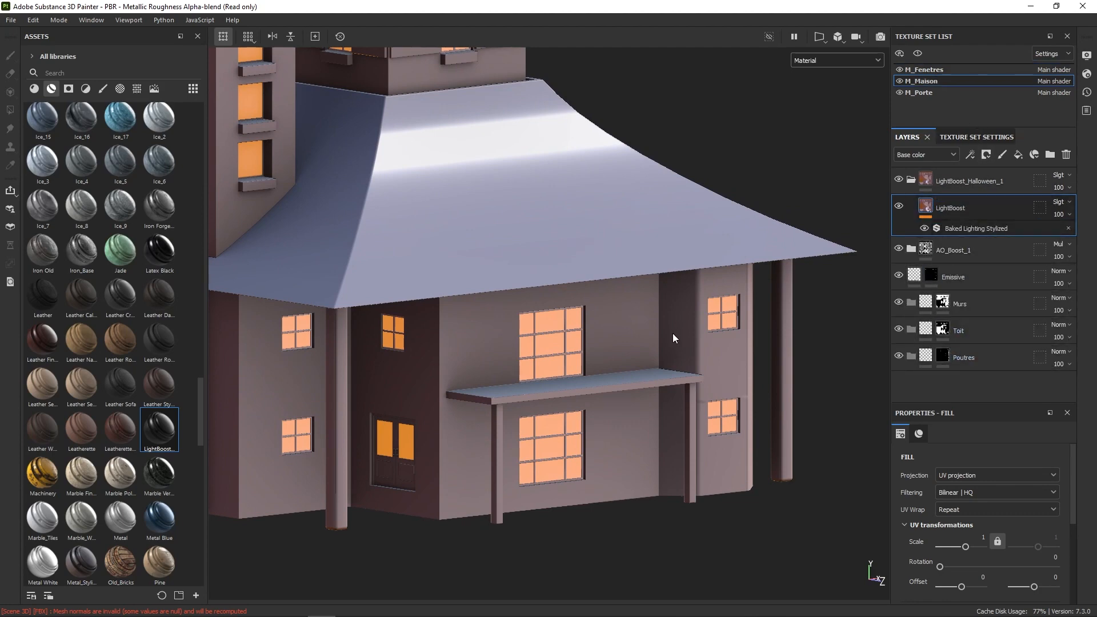
pyautogui.moveTo(199, 390); pyautogui.dragTo(198, 139)
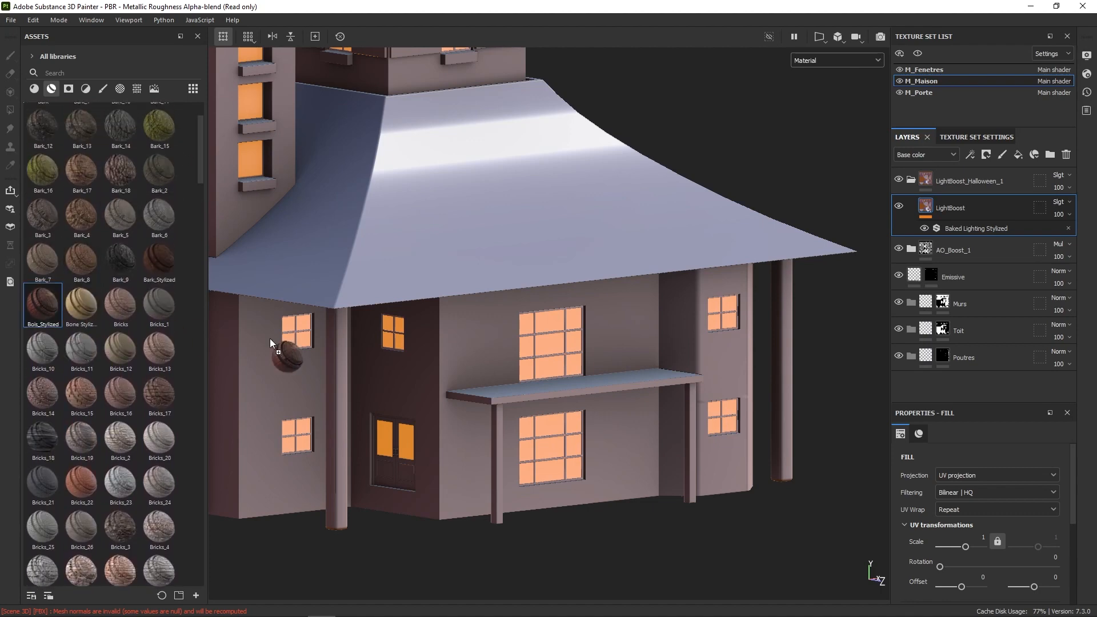
pyautogui.moveTo(270, 338); pyautogui.dragTo(981, 354)
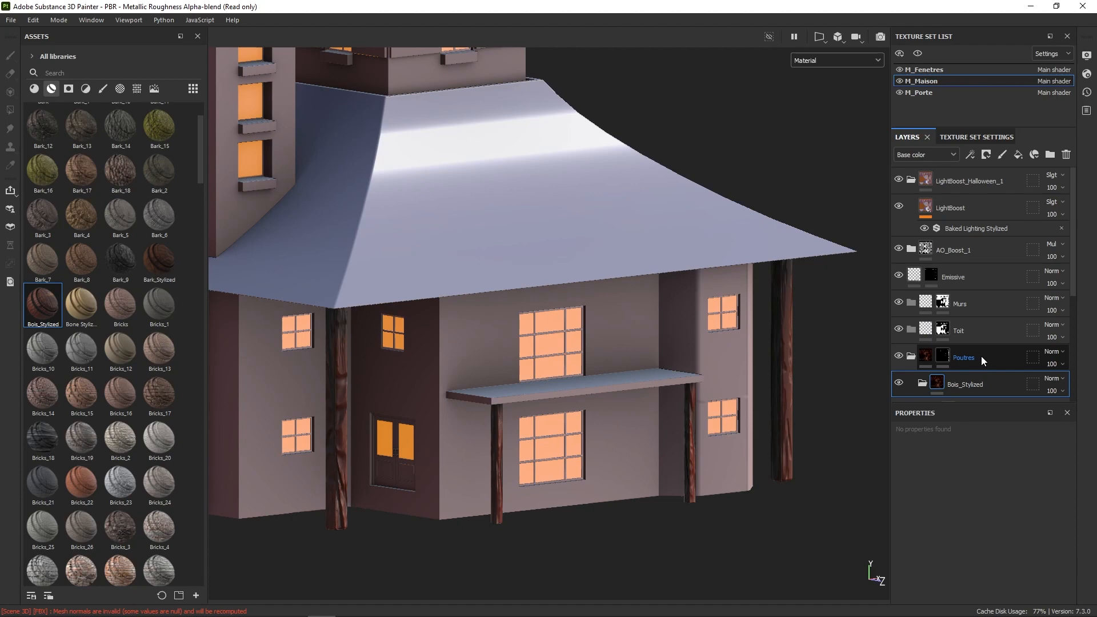
# Inspect the wood on the corner pillar and expand the Bois_Stylized folder to reach its layers.
pyautogui.keyDown('alt'); pyautogui.moveTo(868, 429); pyautogui.dragTo(830, 416); pyautogui.keyUp('alt')
pyautogui.keyDown('alt'); pyautogui.moveTo(831, 417); pyautogui.dragTo(886, 458, button='right'); pyautogui.keyUp('alt')
pyautogui.keyDown('alt'); pyautogui.moveTo(886, 457); pyautogui.dragTo(789, 423, button='middle'); pyautogui.keyUp('alt')
pyautogui.keyDown('alt'); pyautogui.moveTo(789, 423); pyautogui.dragTo(889, 400, button='right'); pyautogui.keyUp('alt')
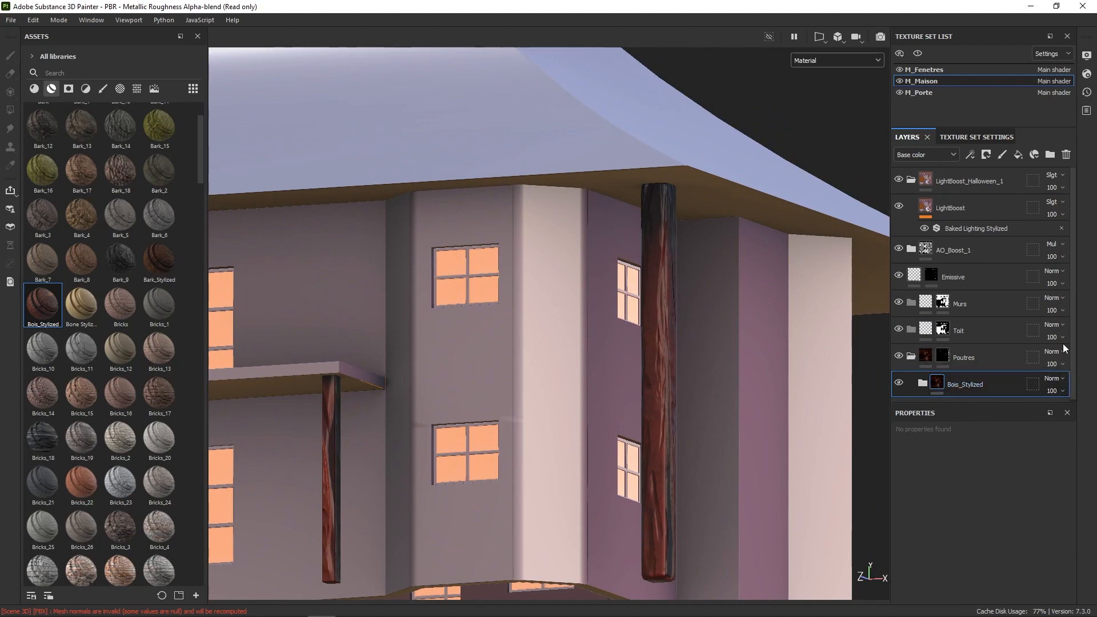
pyautogui.click(922, 384)
pyautogui.scroll(-2, 1079, 310)
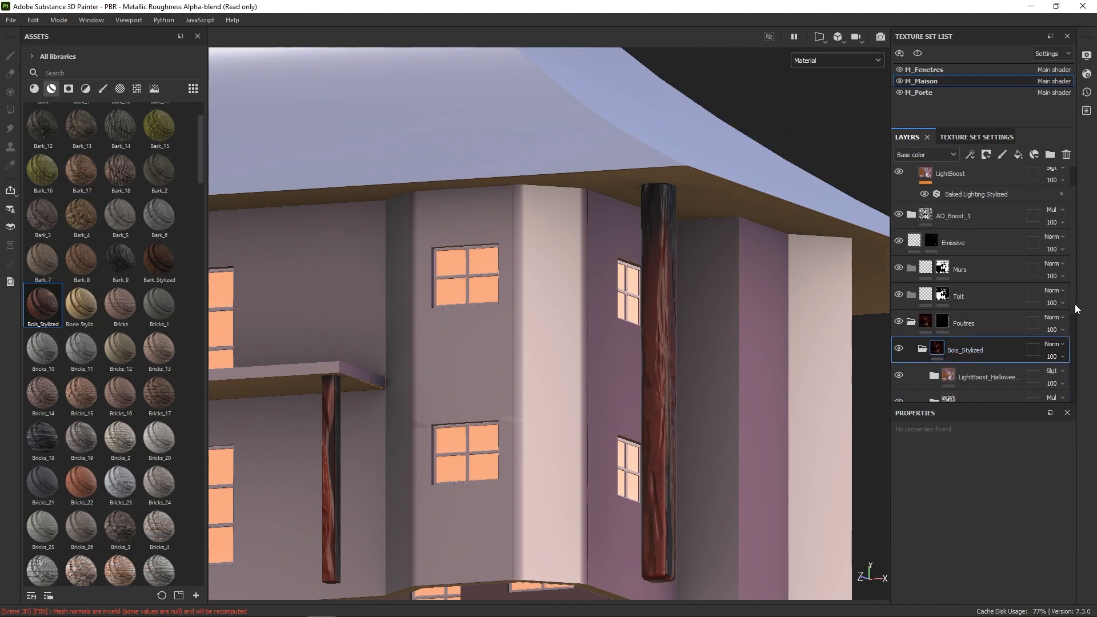
pyautogui.scroll(-3, 1079, 311)
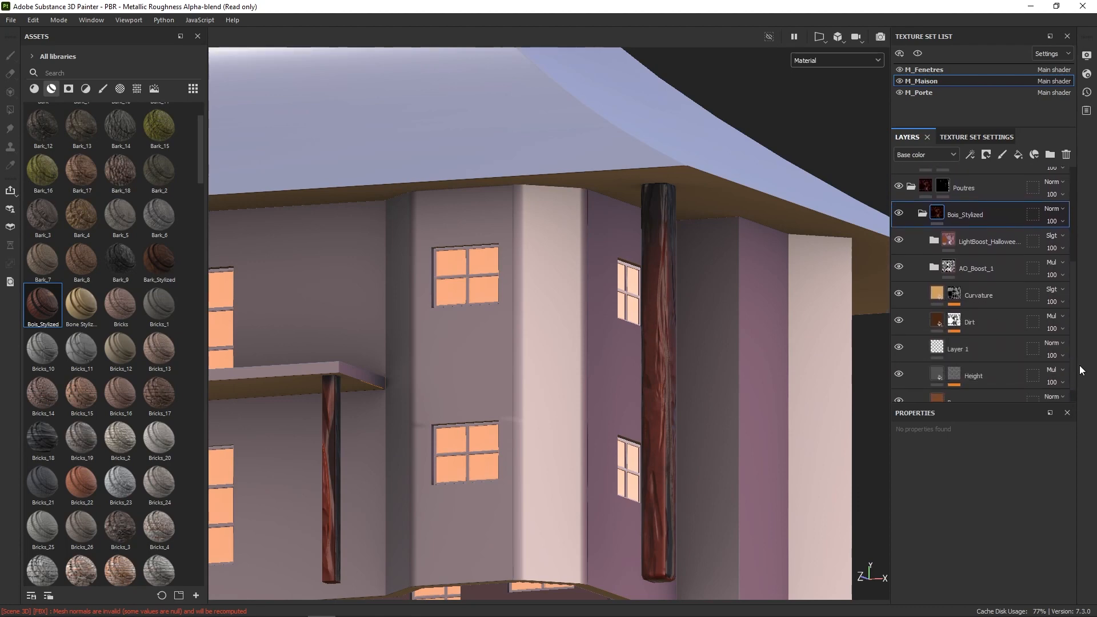
# Delete the paint layer Layer 1 from the Bois_Stylized folder.
pyautogui.click(982, 331)
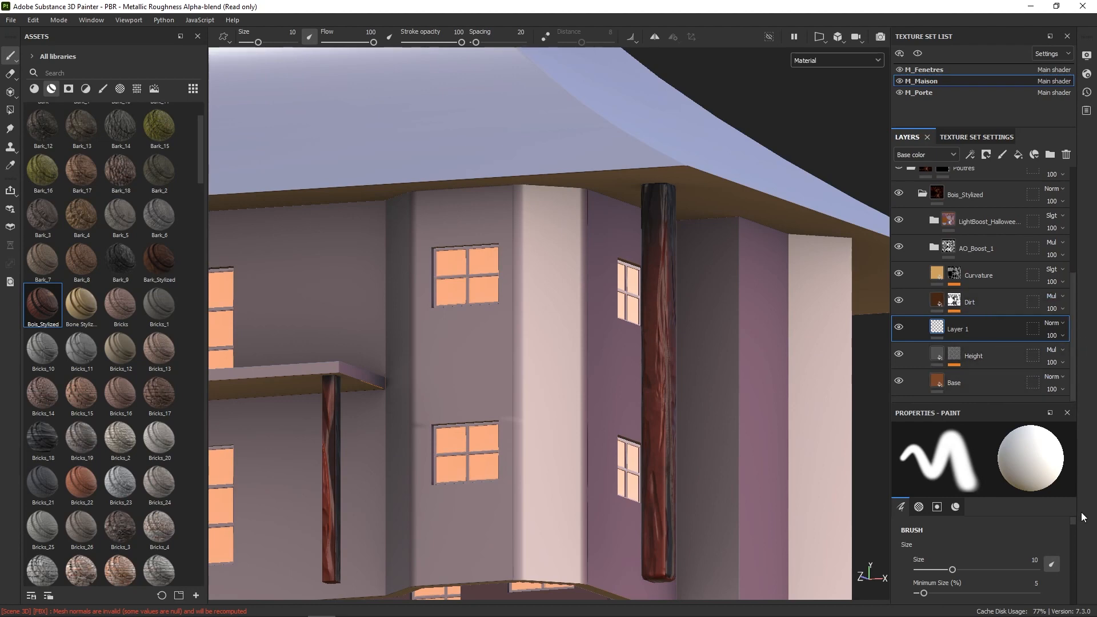
pyautogui.rightClick(886, 433)
pyautogui.moveTo(973, 462)
pyautogui.mouseDown()
pyautogui.moveTo(981, 594)
pyautogui.moveTo(972, 539)
pyautogui.mouseUp()
pyautogui.click(826, 297)
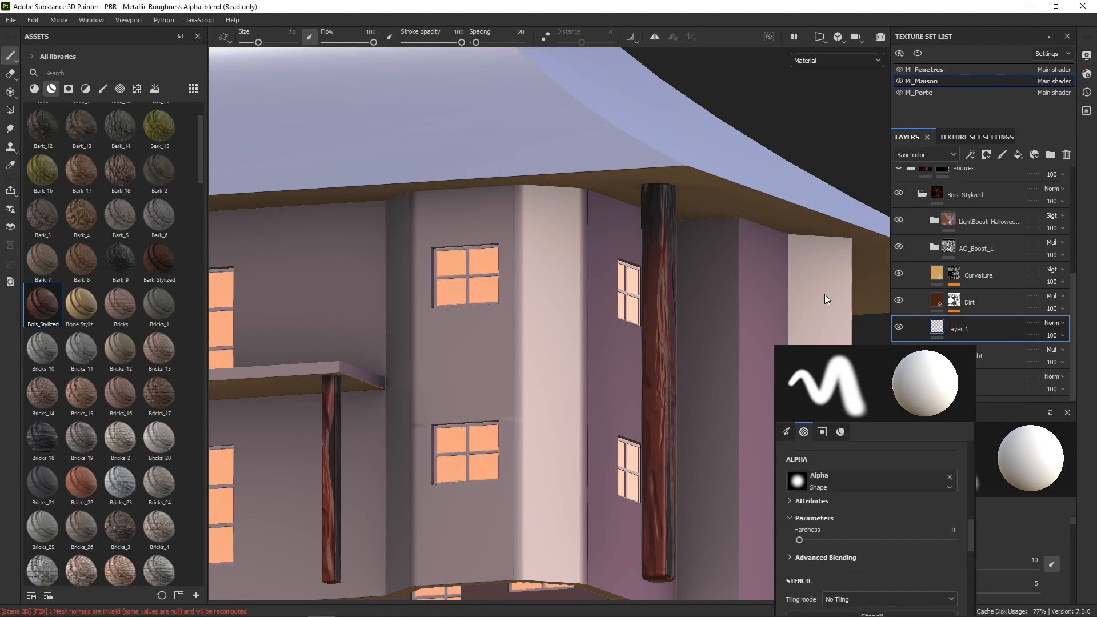
pyautogui.click(1066, 156)
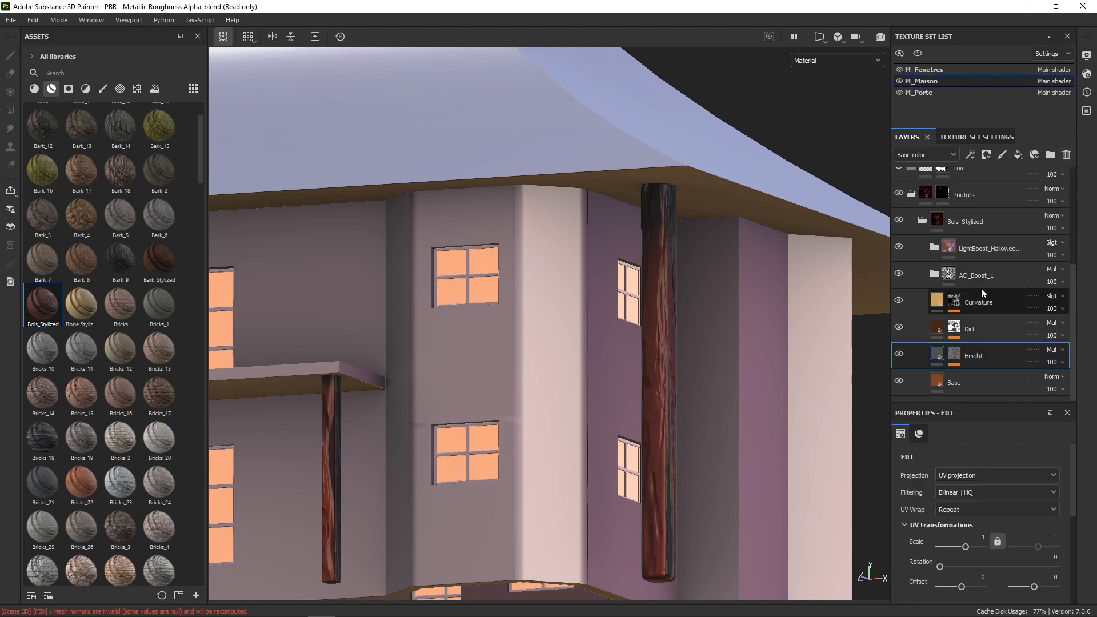
# On the Height layer's mask, set the grunge map fill's UV scale to 5 and then increase it to 10.
pyautogui.click(957, 352)
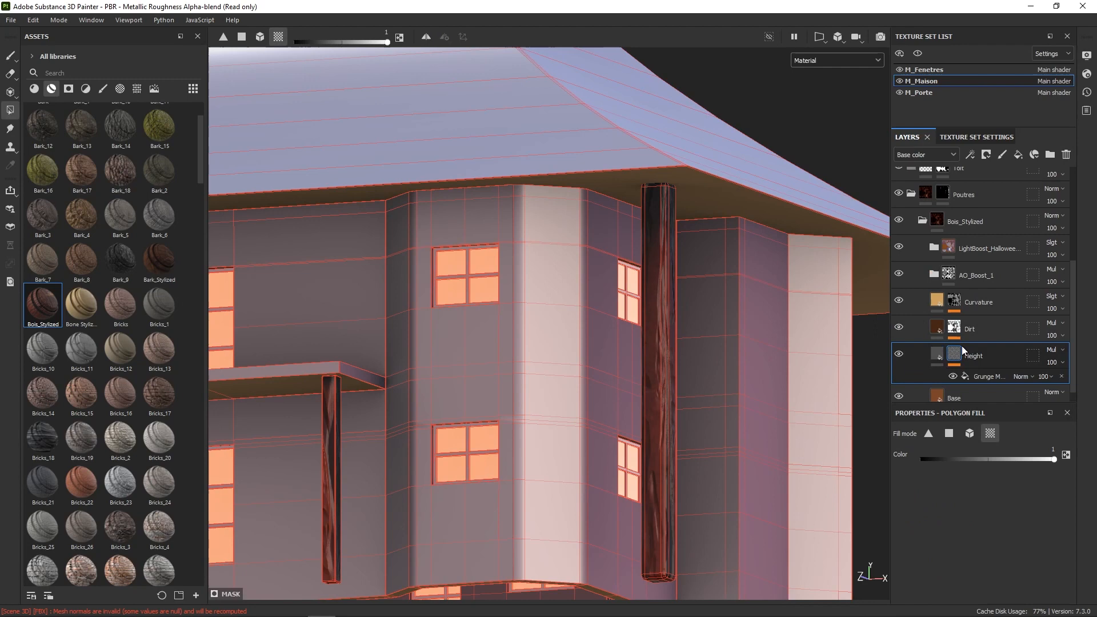
pyautogui.rightClick(788, 429)
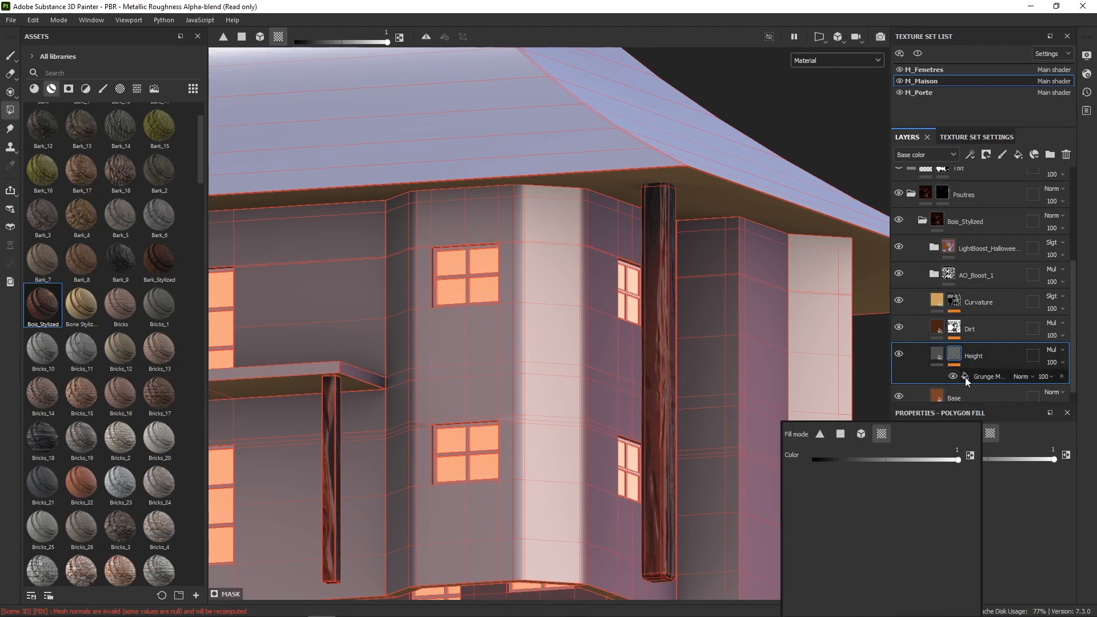
pyautogui.click(982, 376)
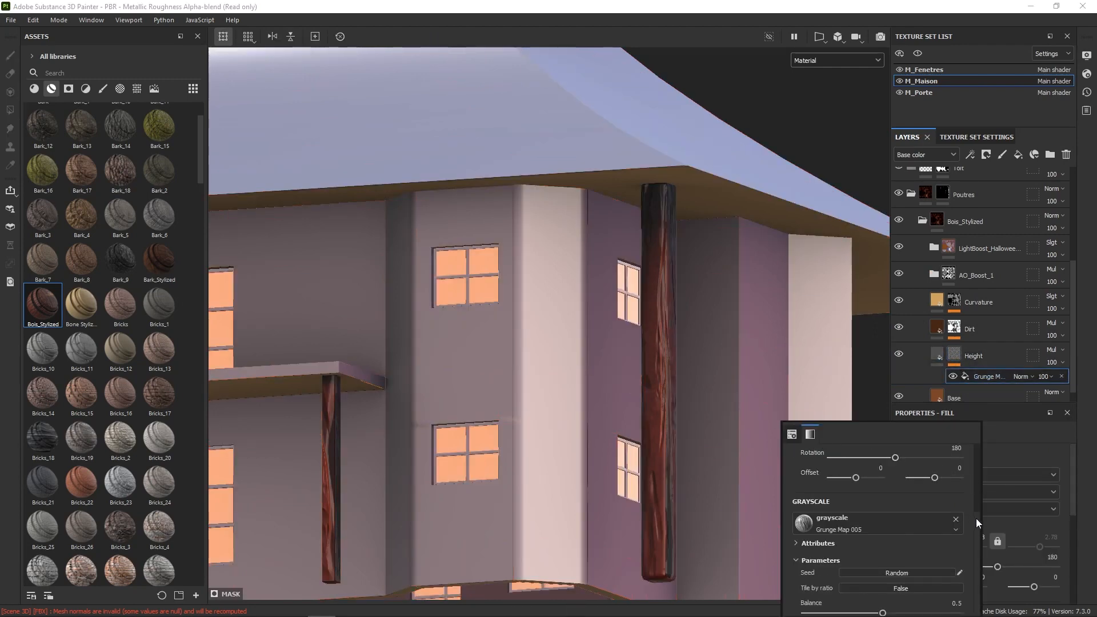
pyautogui.moveTo(976, 519); pyautogui.dragTo(976, 486)
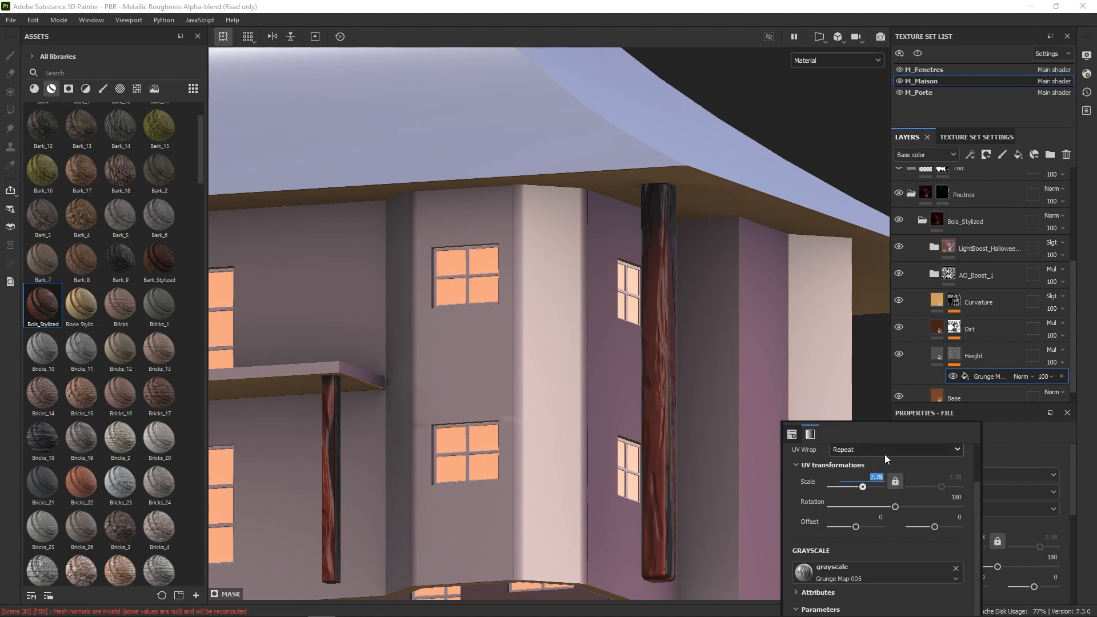
pyautogui.write('5')
pyautogui.press('Return')
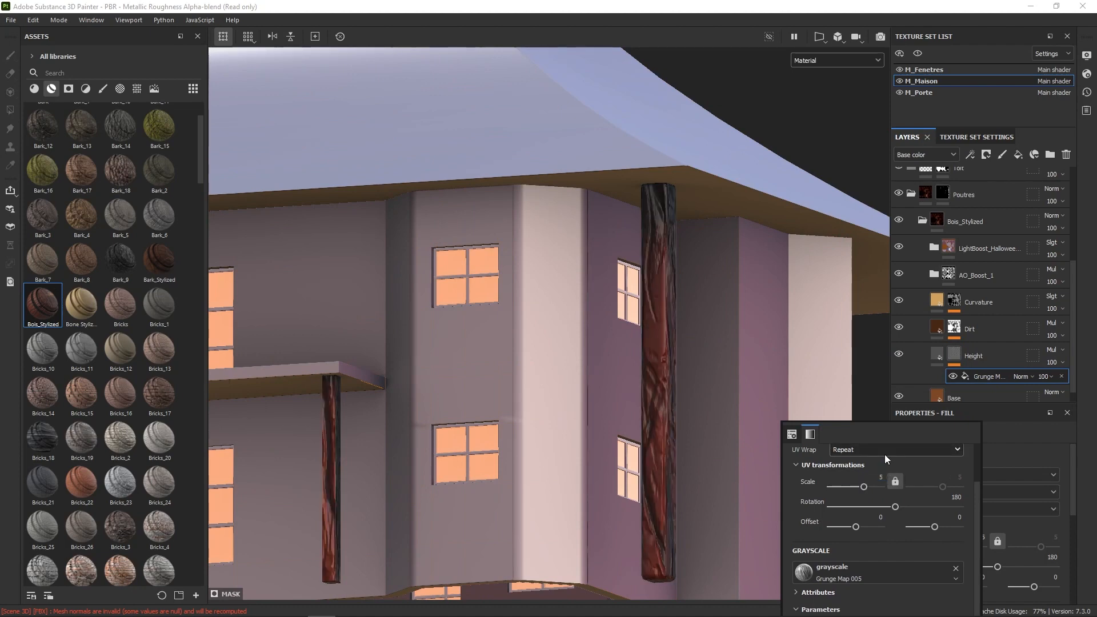
pyautogui.click(884, 478)
pyautogui.write('10')
pyautogui.press('Return')
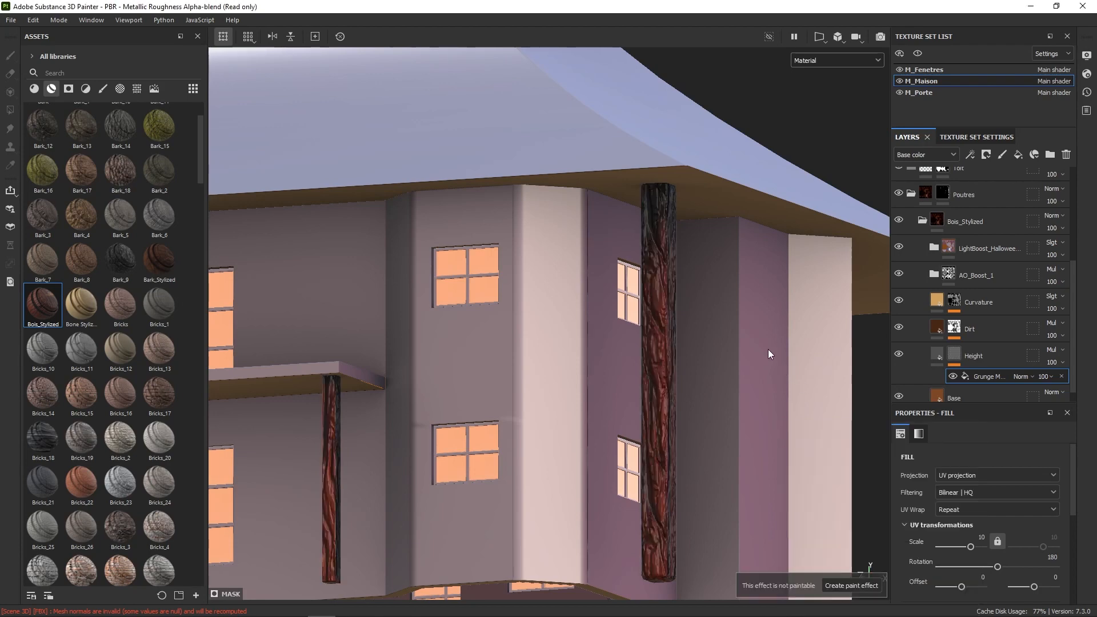
# Check the pillar up close and set the grunge map fill's UV scale to 15.
pyautogui.moveTo(769, 379); pyautogui.dragTo(795, 388, button='right')
pyautogui.moveTo(795, 388); pyautogui.dragTo(798, 355, button='middle')
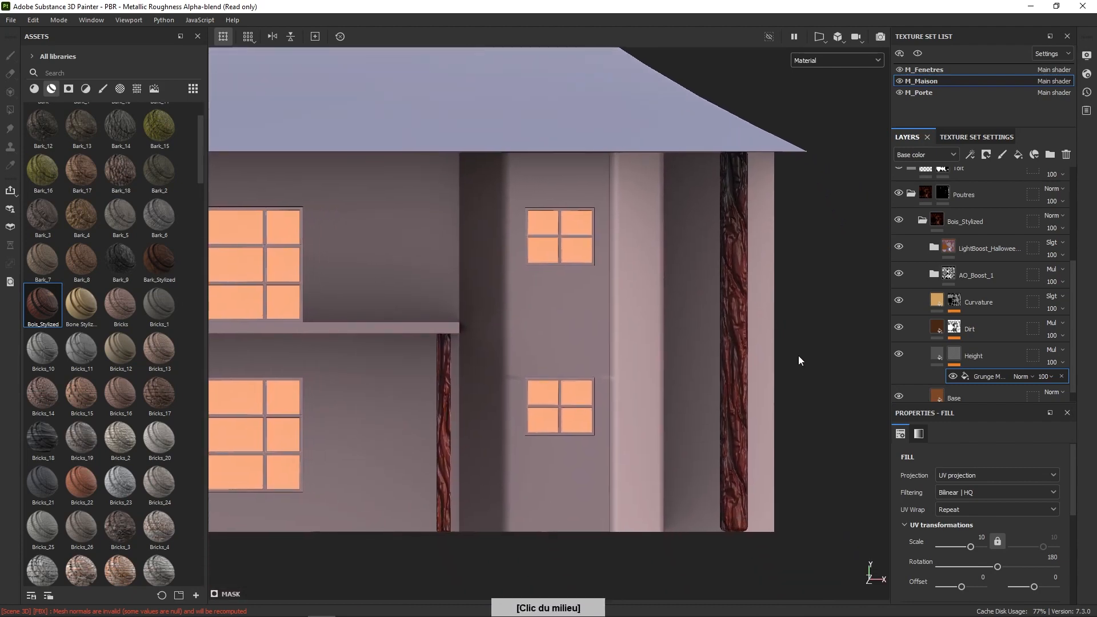
pyautogui.moveTo(798, 355); pyautogui.dragTo(766, 485, button='right')
pyautogui.rightClick(773, 407)
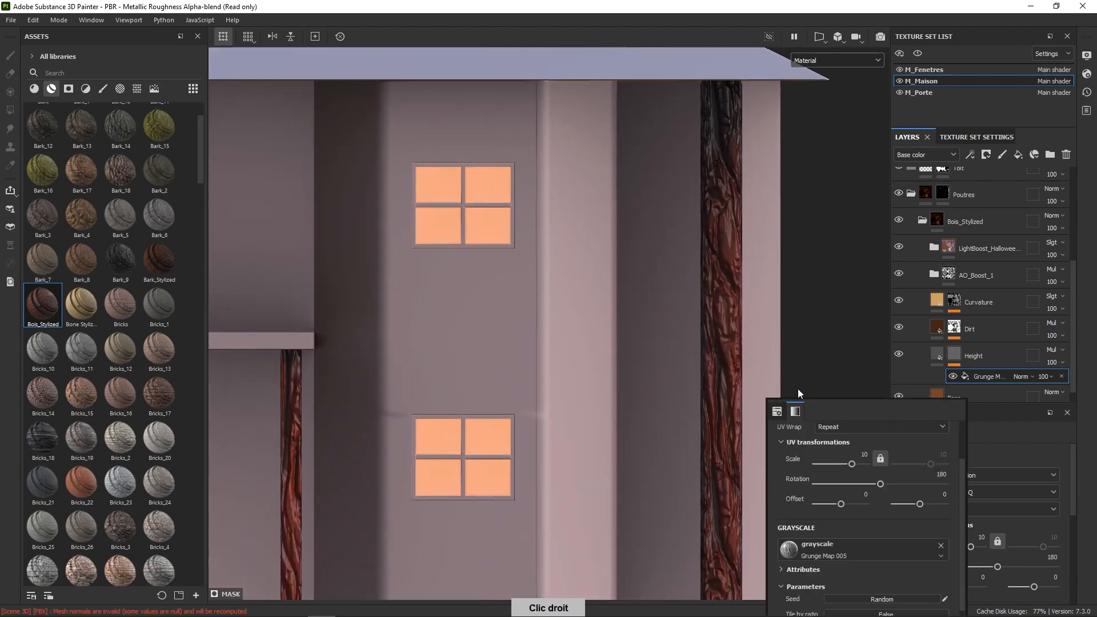
pyautogui.click(863, 454)
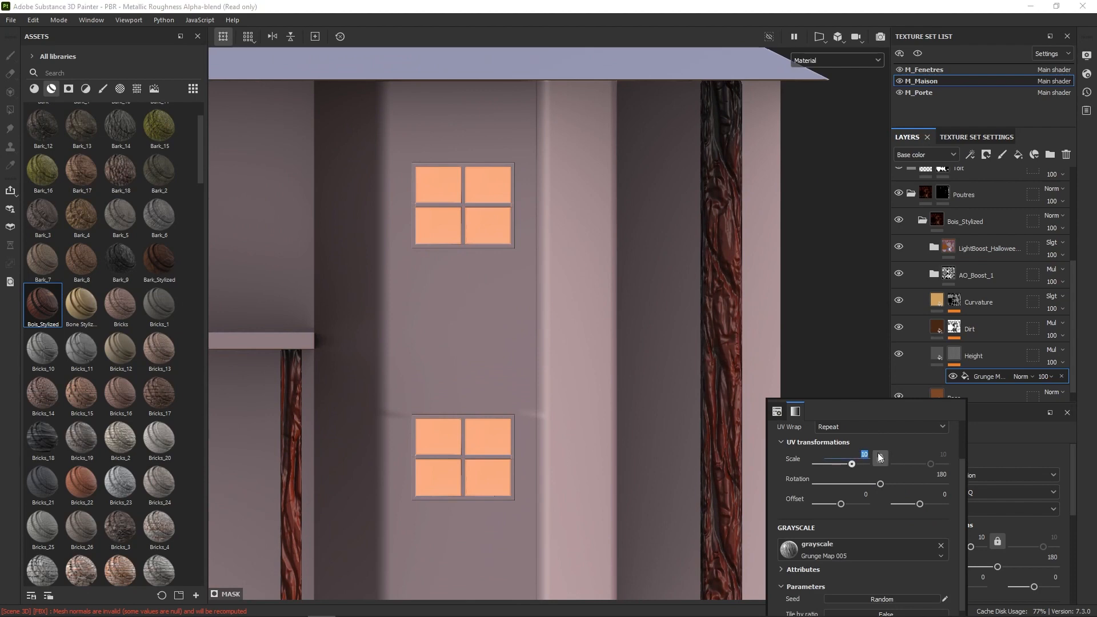
pyautogui.press('Return')
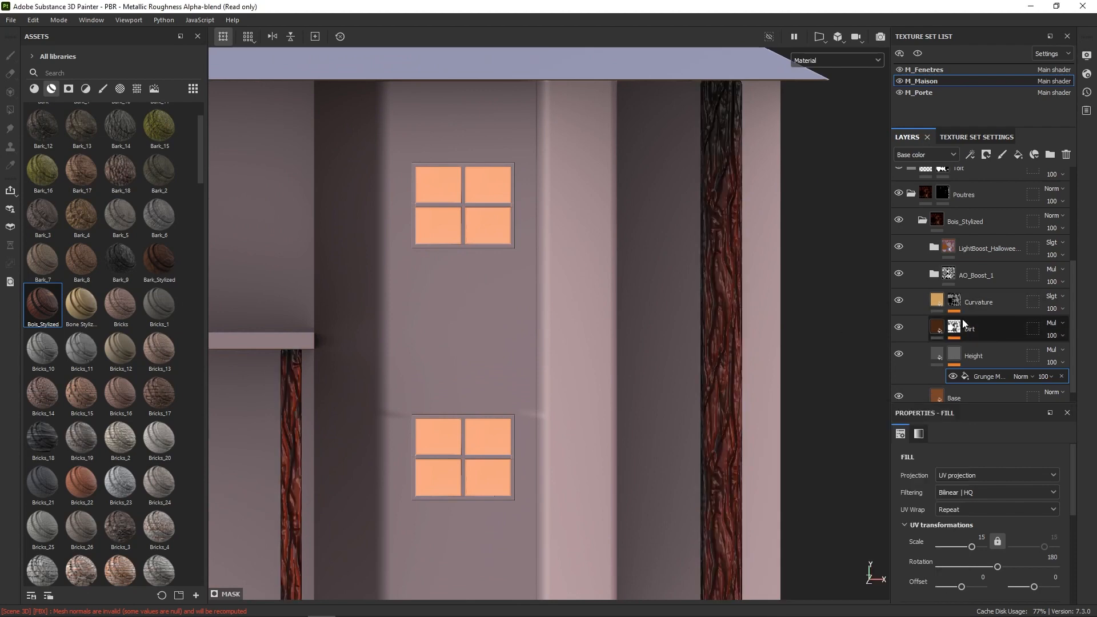
# Review the Dirt layer's generator parameters and compare the wood with the layer hidden and shown.
pyautogui.click(985, 331)
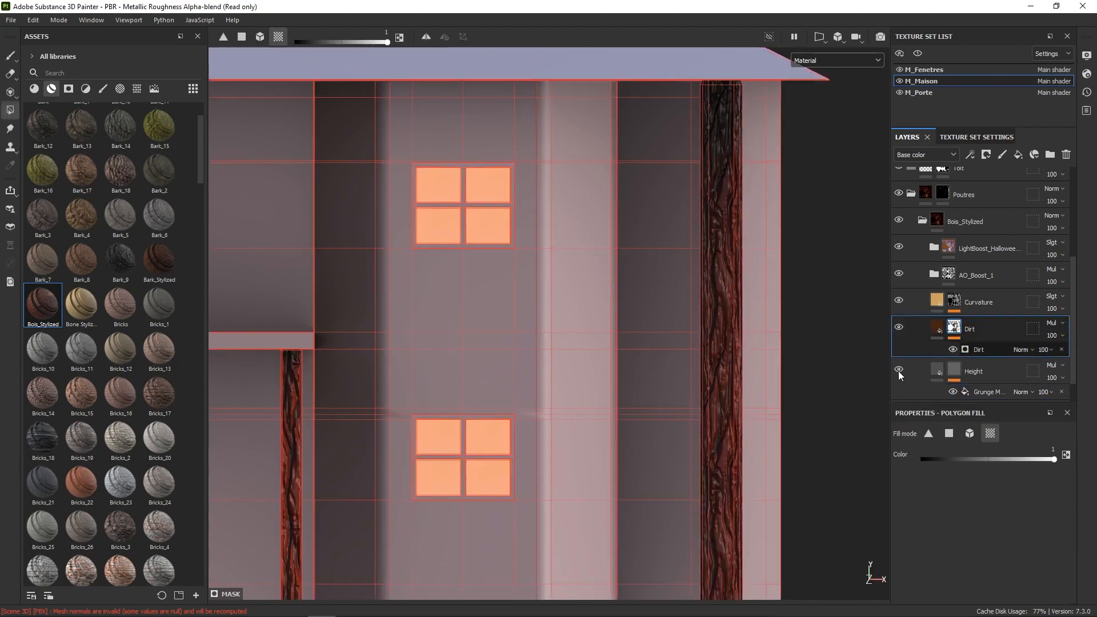
pyautogui.click(979, 349)
pyautogui.rightClick(974, 350)
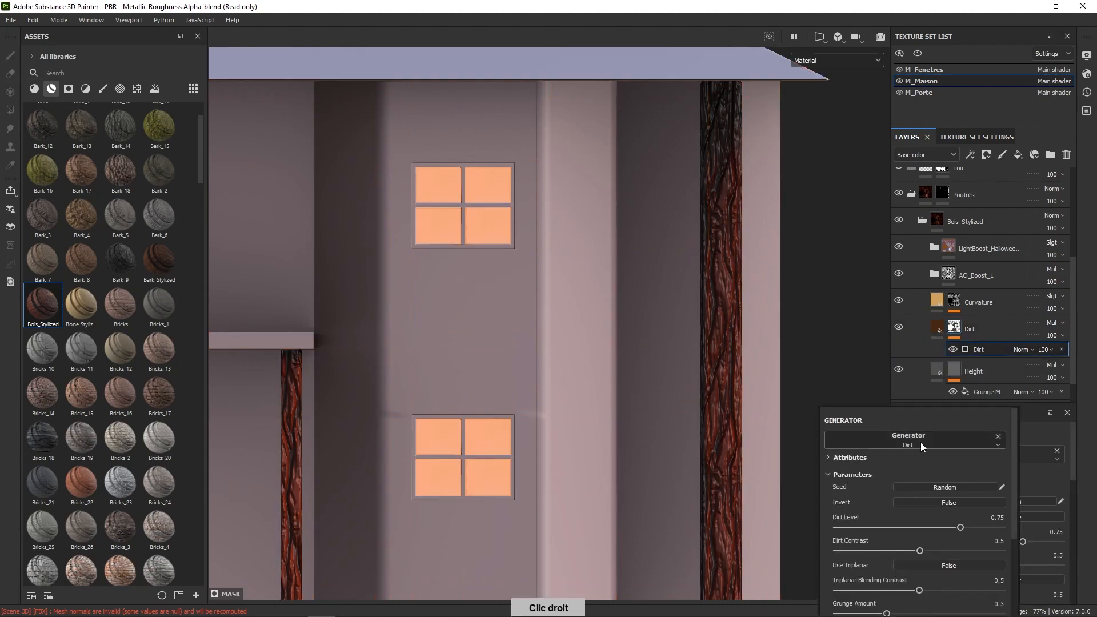
pyautogui.moveTo(1014, 475); pyautogui.dragTo(1015, 506)
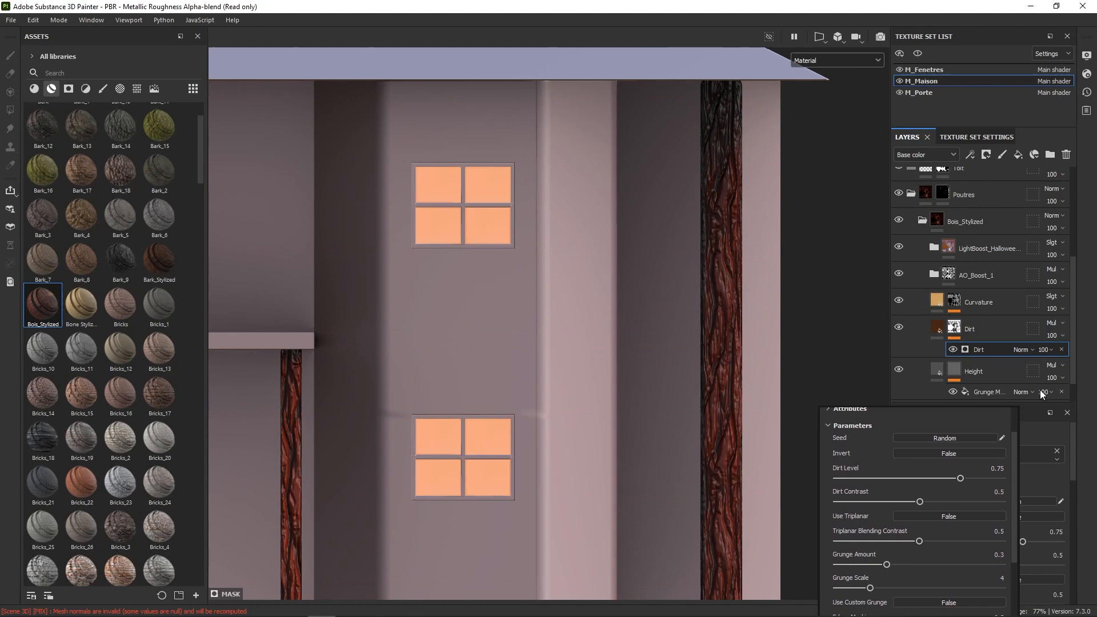
pyautogui.click(899, 328)
pyautogui.click(899, 327)
pyautogui.moveTo(1016, 464); pyautogui.dragTo(1023, 434)
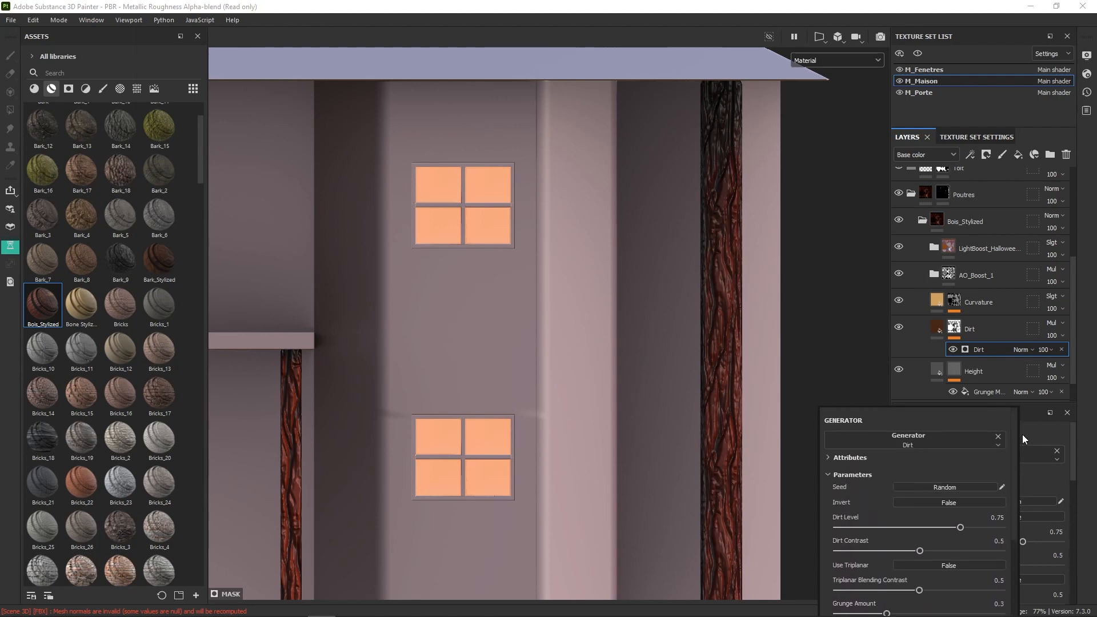
pyautogui.click(948, 330)
pyautogui.press('4')
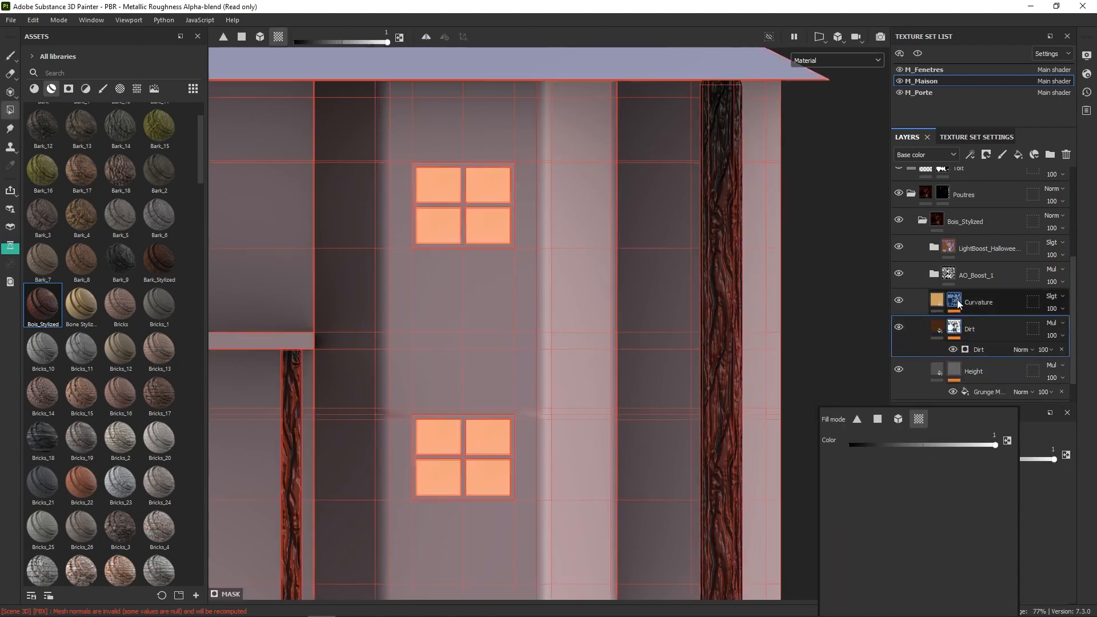
# Open the generator on the Curvature layer's mask and set its Global Balance to 0.76.
pyautogui.click(954, 299)
pyautogui.click(989, 322)
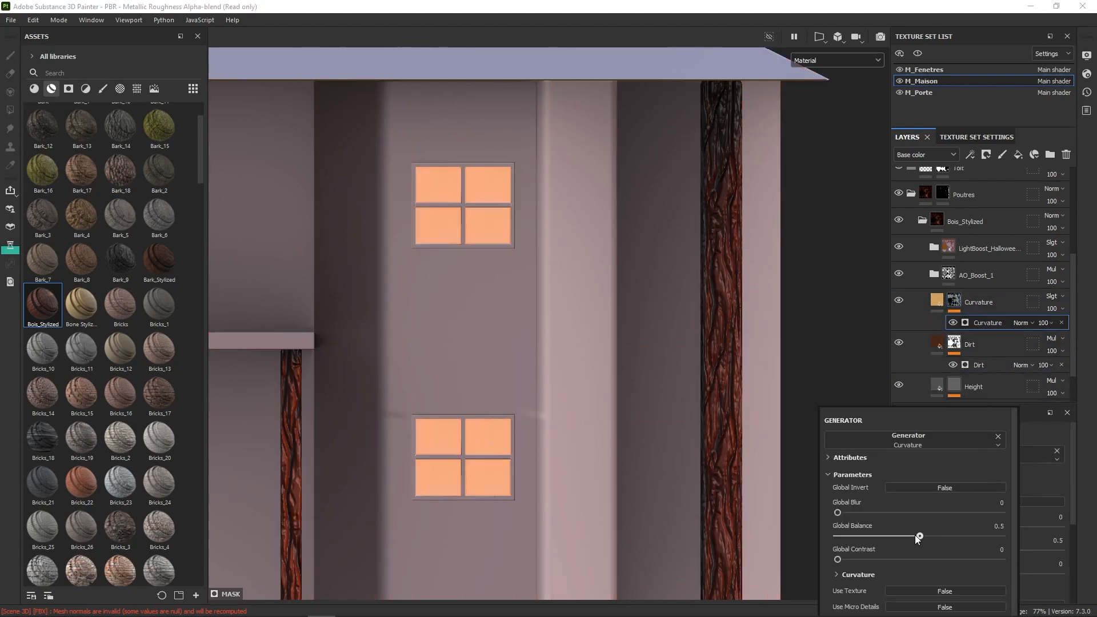
pyautogui.moveTo(914, 535); pyautogui.dragTo(960, 532)
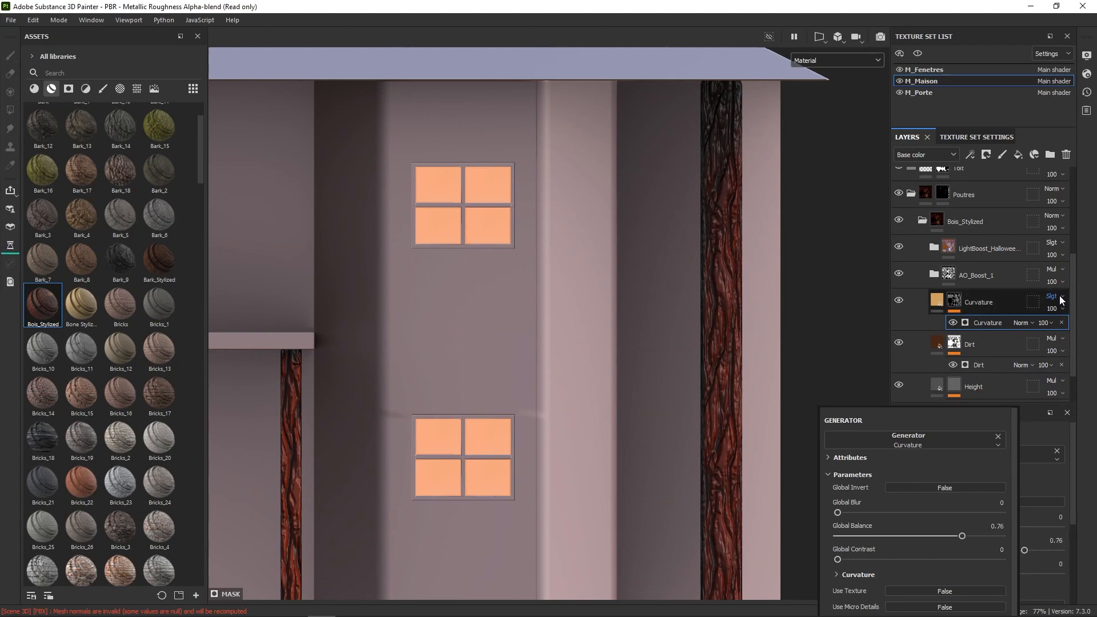
# Change the Curvature layer's blending mode to Normal and lower its generator's Global Balance to 0.05.
pyautogui.click(1045, 294)
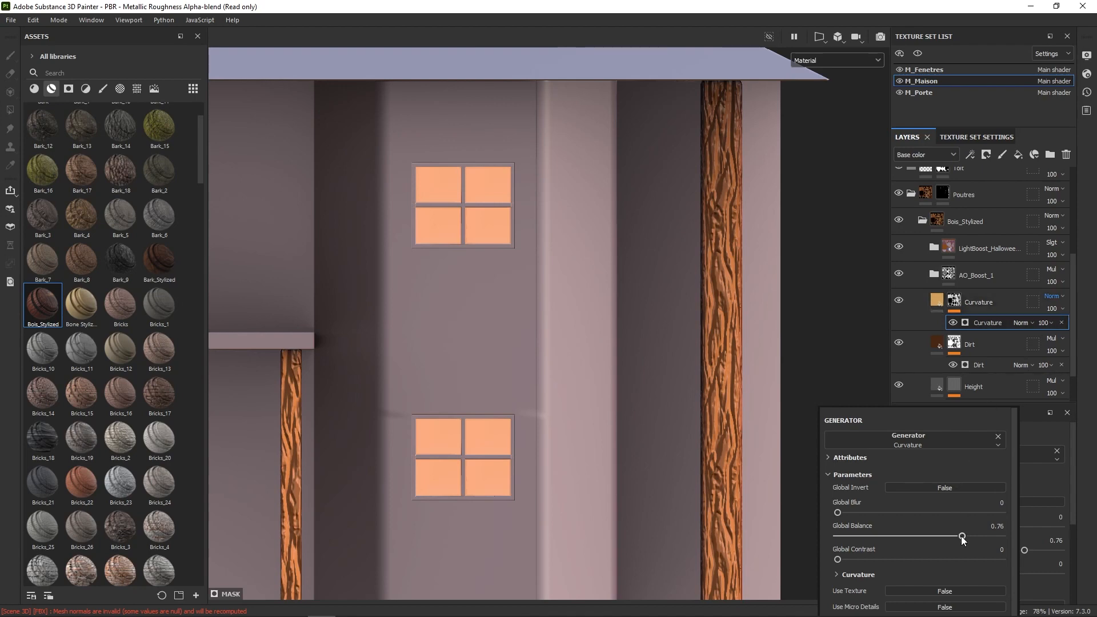
pyautogui.moveTo(944, 536); pyautogui.dragTo(846, 535)
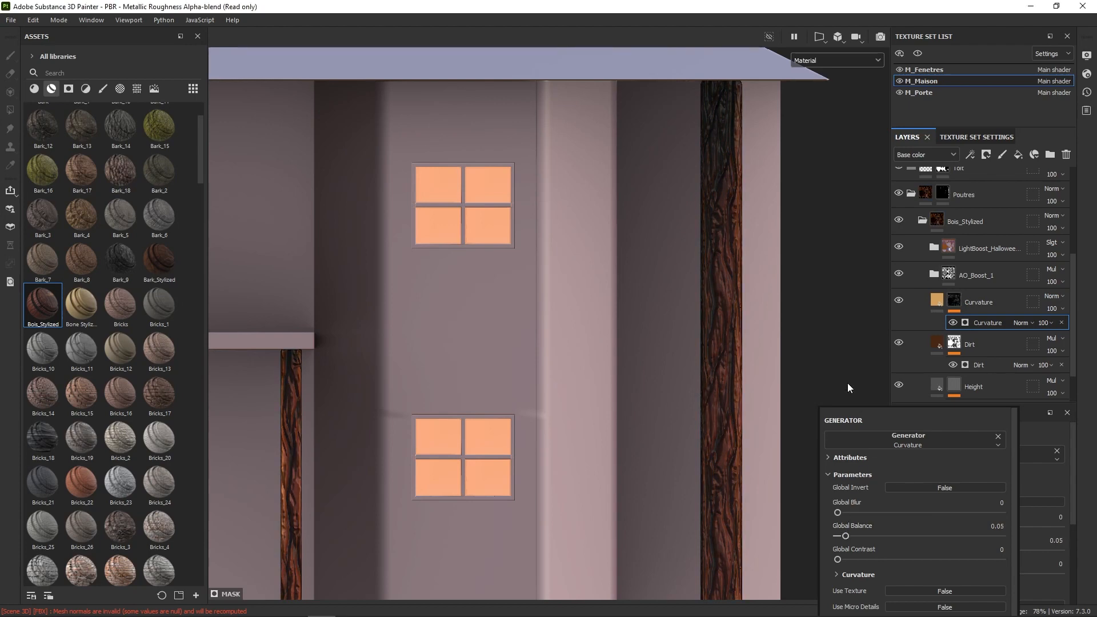
# Check the corner pillar from another angle and set the Curvature generator's Global Balance to 0.08.
pyautogui.keyDown('alt'); pyautogui.moveTo(807, 312); pyautogui.dragTo(728, 434); pyautogui.keyUp('alt')
pyautogui.keyDown('alt'); pyautogui.moveTo(728, 434); pyautogui.dragTo(748, 331, button='right'); pyautogui.keyUp('alt')
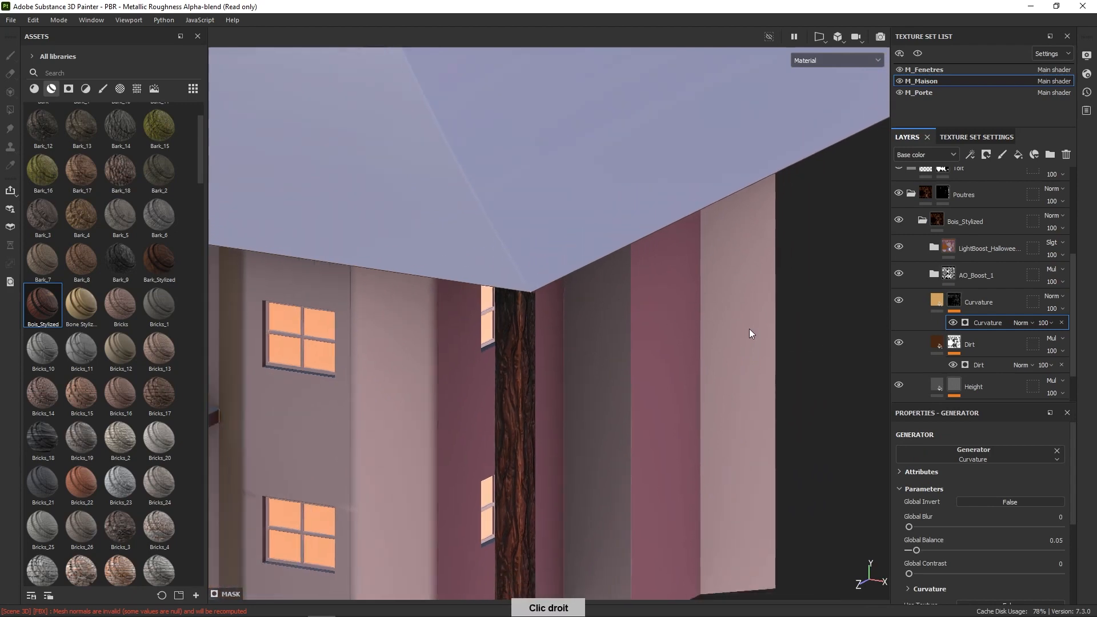
pyautogui.keyDown('alt'); pyautogui.moveTo(748, 331); pyautogui.dragTo(764, 264, button='middle'); pyautogui.keyUp('alt')
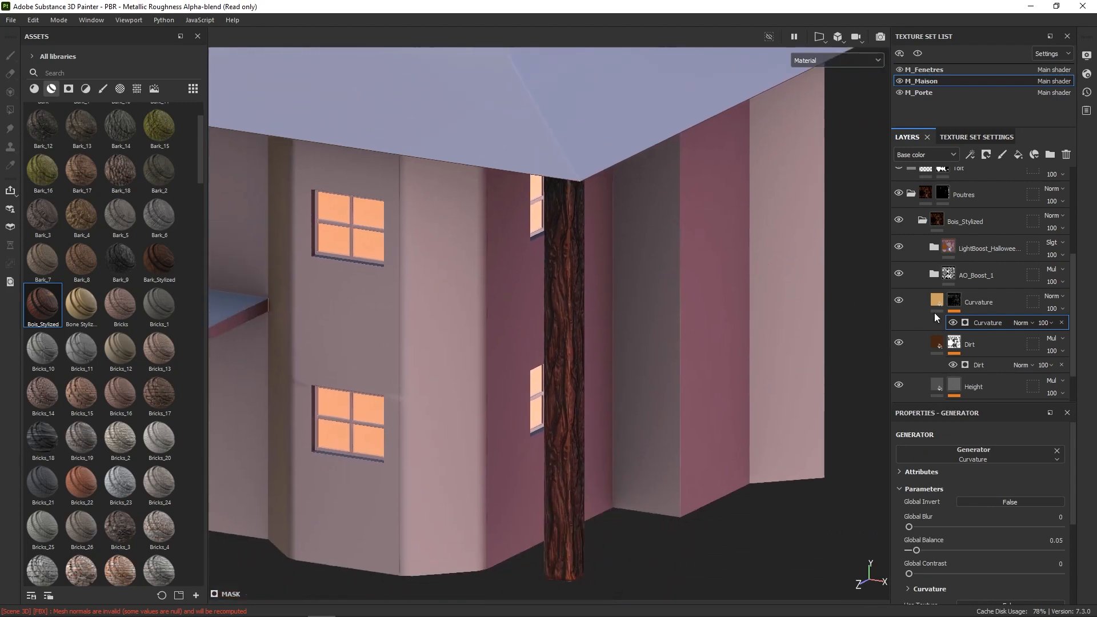
pyautogui.rightClick(835, 393)
pyautogui.moveTo(846, 526); pyautogui.dragTo(827, 498)
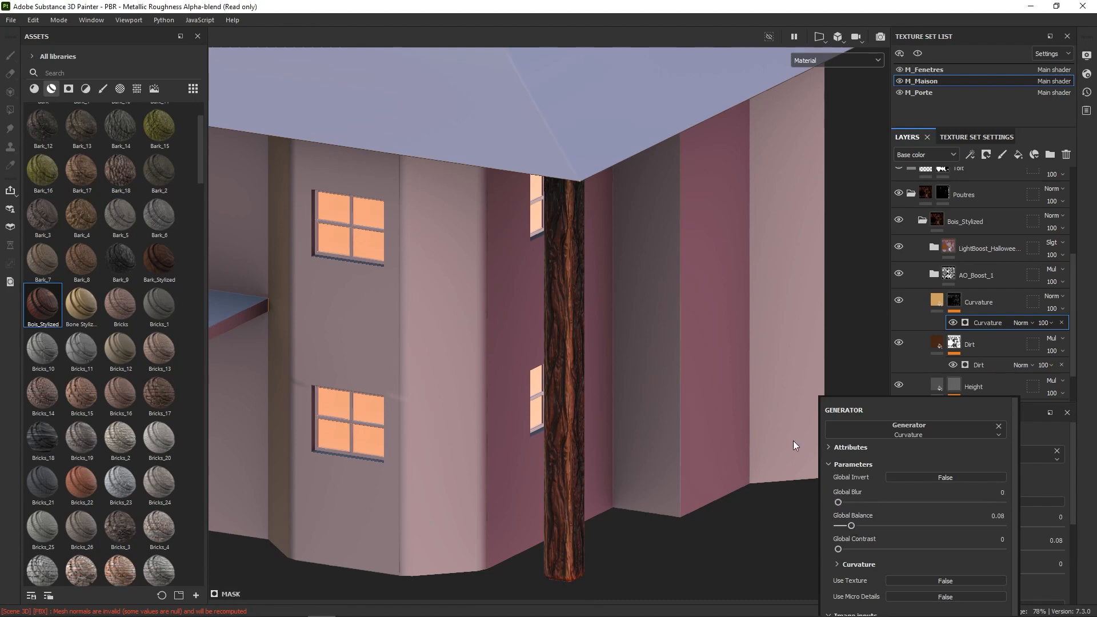
# Examine the wood texture on the corner pillars and porch posts from several angles around the house.
pyautogui.keyDown('alt'); pyautogui.moveTo(727, 418); pyautogui.dragTo(644, 373); pyautogui.keyUp('alt')
pyautogui.moveTo(645, 373)
pyautogui.keyDown('alt'); pyautogui.mouseDown(button='right')
pyautogui.moveTo(637, 367)
pyautogui.moveTo(656, 362)
pyautogui.mouseUp(button='right'); pyautogui.keyUp('alt')
pyautogui.keyDown('alt'); pyautogui.moveTo(657, 362); pyautogui.dragTo(683, 373, button='middle'); pyautogui.keyUp('alt')
pyautogui.keyDown('alt'); pyautogui.moveTo(683, 373); pyautogui.dragTo(725, 409); pyautogui.keyUp('alt')
pyautogui.keyDown('alt'); pyautogui.moveTo(725, 406); pyautogui.dragTo(694, 359, button='right'); pyautogui.keyUp('alt')
pyautogui.keyDown('alt'); pyautogui.moveTo(694, 359); pyautogui.dragTo(694, 367, button='middle'); pyautogui.keyUp('alt')
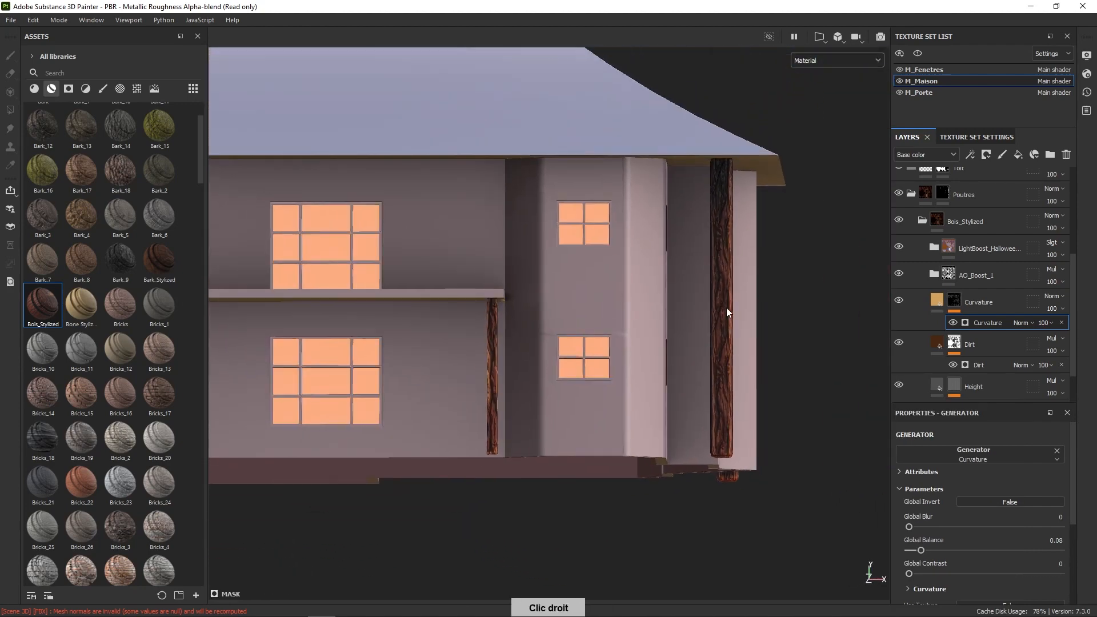
pyautogui.moveTo(695, 369)
pyautogui.keyDown('alt'); pyautogui.mouseDown()
pyautogui.moveTo(736, 388)
pyautogui.moveTo(661, 380)
pyautogui.moveTo(710, 376)
pyautogui.moveTo(693, 375)
pyautogui.mouseUp(); pyautogui.keyUp('alt')
pyautogui.keyDown('alt'); pyautogui.moveTo(693, 376); pyautogui.dragTo(694, 484, button='right'); pyautogui.keyUp('alt')
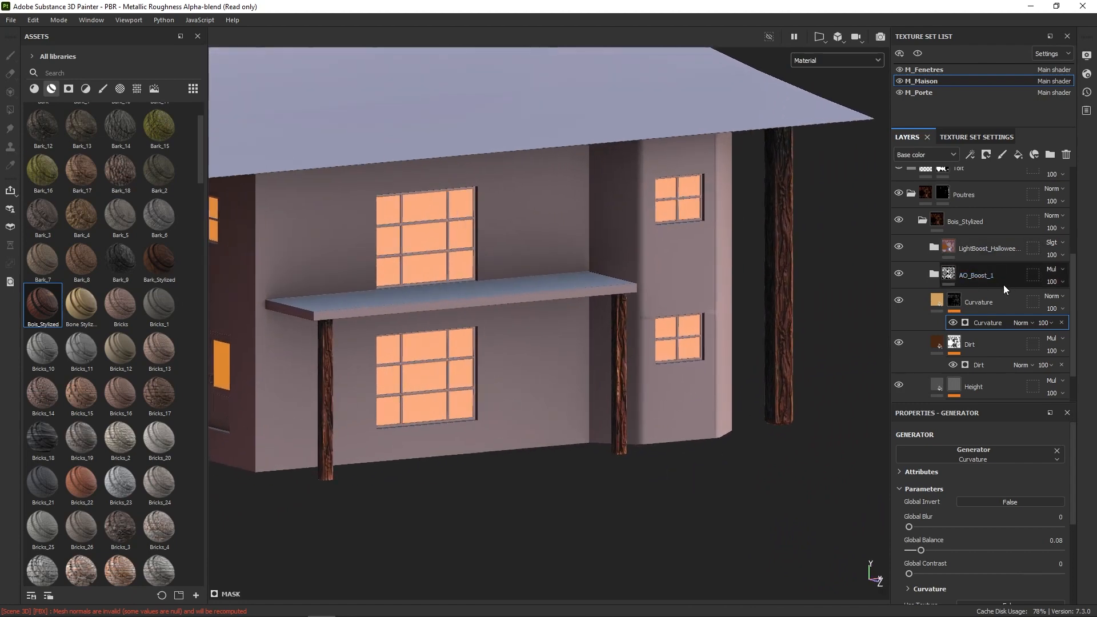
# Collapse the Poutres folder, add a fill layer inside the Toit folder and rename it Base_Color.
pyautogui.scroll(3, 935, 215)
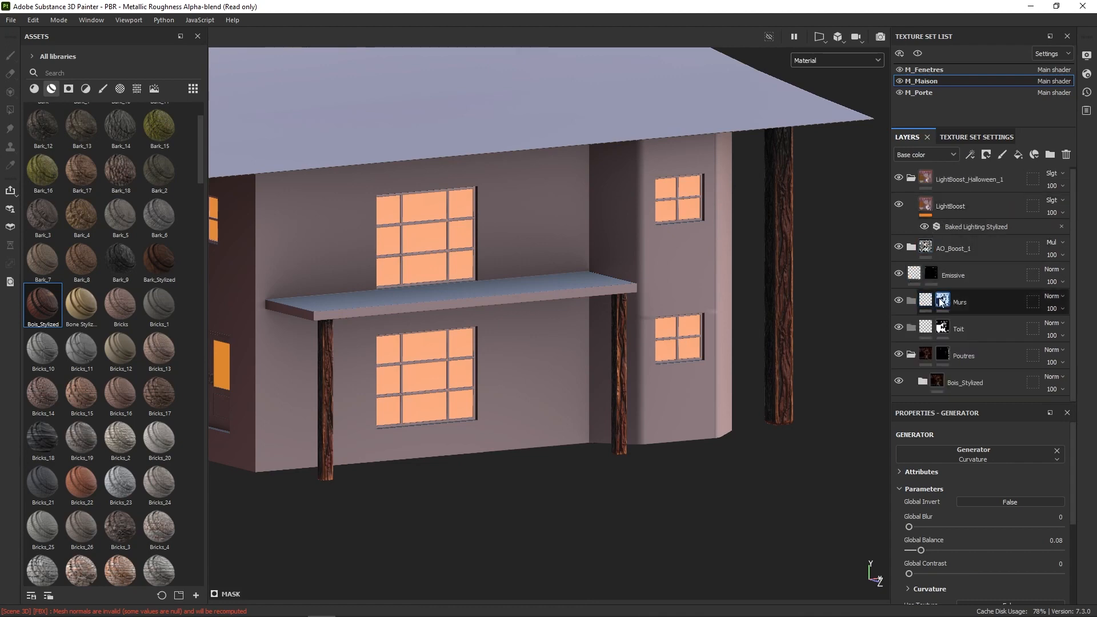
pyautogui.click(912, 356)
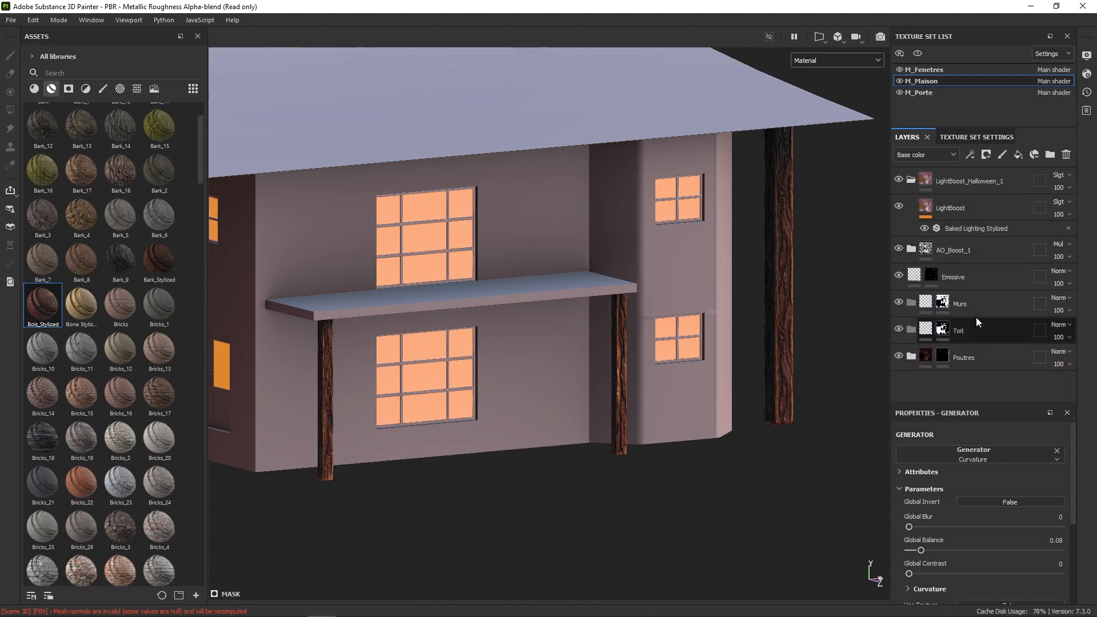
pyautogui.click(978, 330)
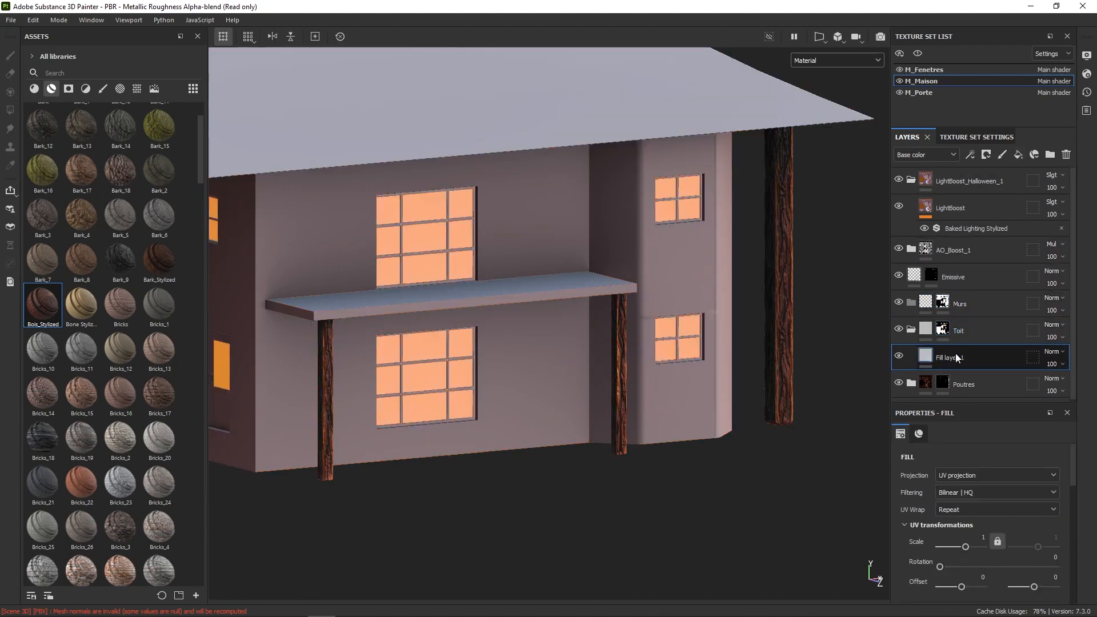
pyautogui.doubleClick(955, 355)
pyautogui.write('Base_Color')
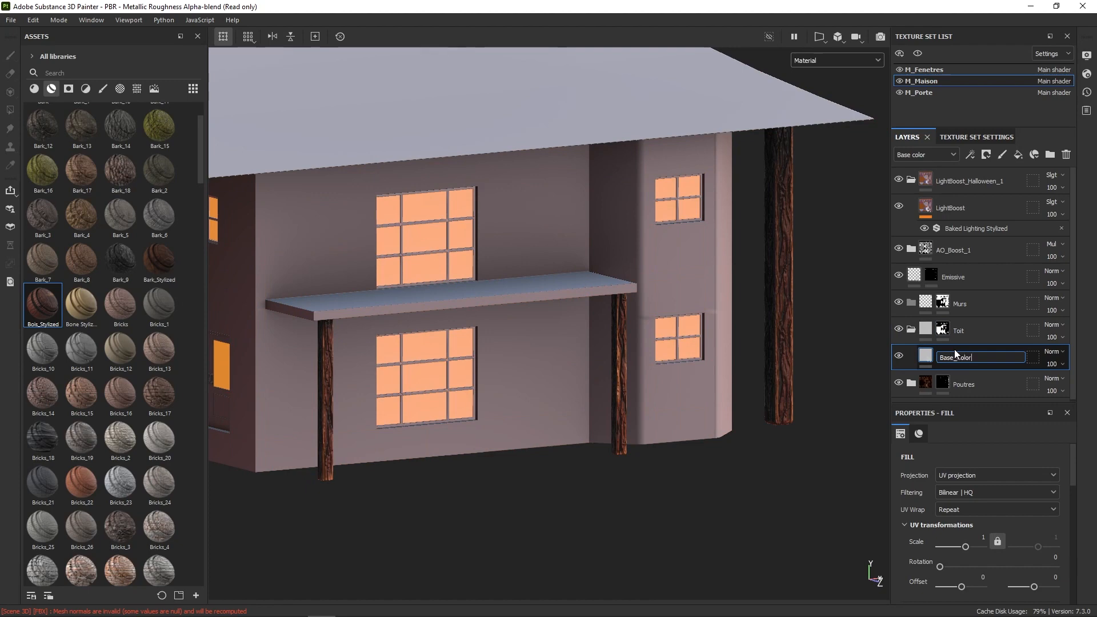
pyautogui.press('Return')
# Limit the Base_Color layer to the color and rough channels, with roughness 0.9064 and dark red 6A2222 as base color.
pyautogui.rightClick(756, 365)
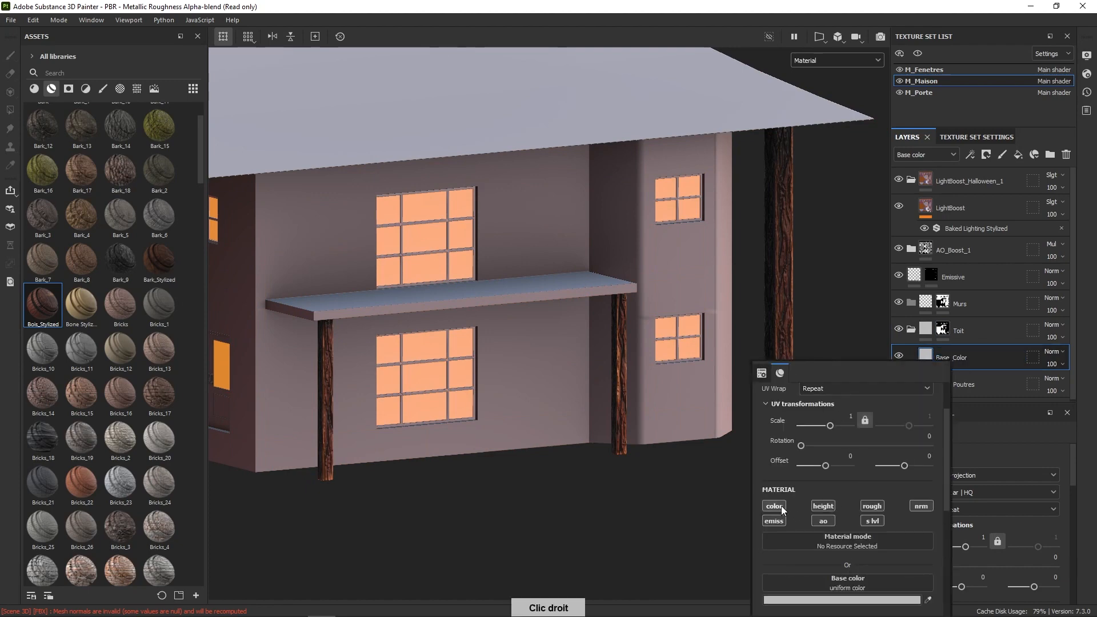
pyautogui.moveTo(947, 499); pyautogui.dragTo(938, 533)
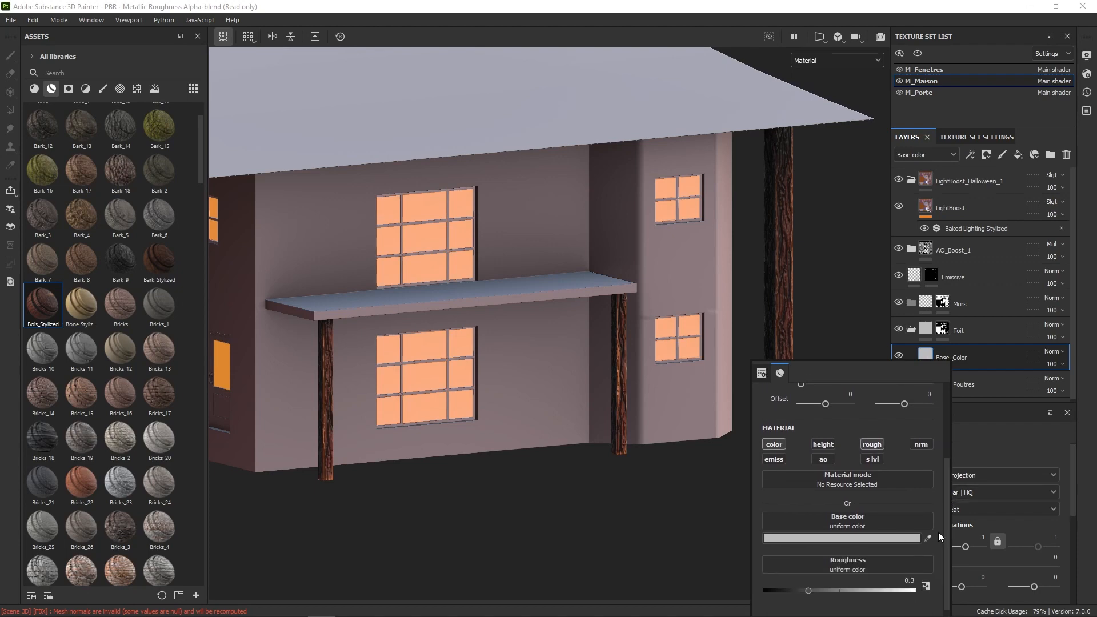
pyautogui.moveTo(811, 590); pyautogui.dragTo(902, 587)
pyautogui.click(882, 538)
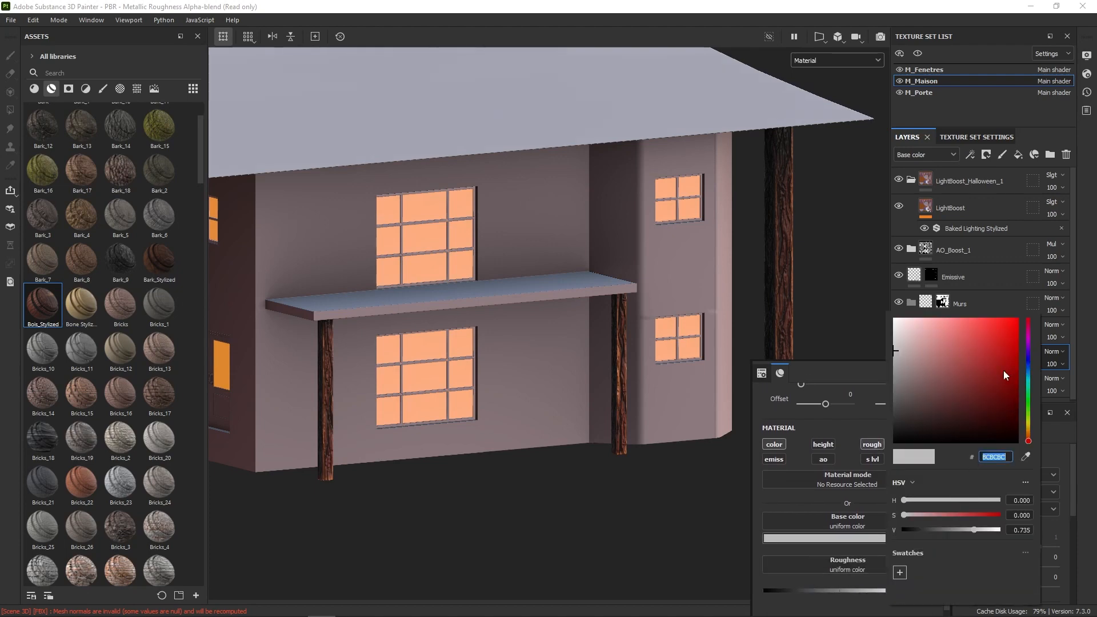
pyautogui.moveTo(1004, 372)
pyautogui.mouseDown()
pyautogui.moveTo(980, 378)
pyautogui.moveTo(979, 391)
pyautogui.mouseUp()
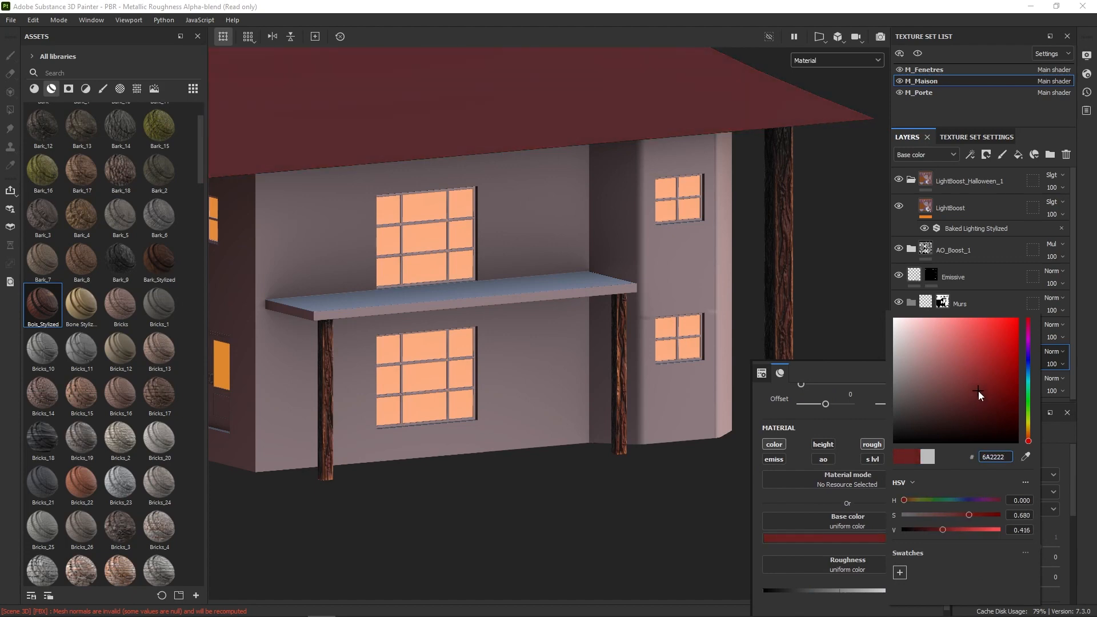
pyautogui.click(860, 309)
# Enable the height channel on the Base_Color layer and assign the Fabric Circle Half Overlap texture to it.
pyautogui.keyDown('alt'); pyautogui.moveTo(804, 335); pyautogui.dragTo(828, 139, button='right'); pyautogui.keyUp('alt')
pyautogui.keyDown('alt'); pyautogui.moveTo(780, 266); pyautogui.dragTo(774, 387, button='middle'); pyautogui.keyUp('alt')
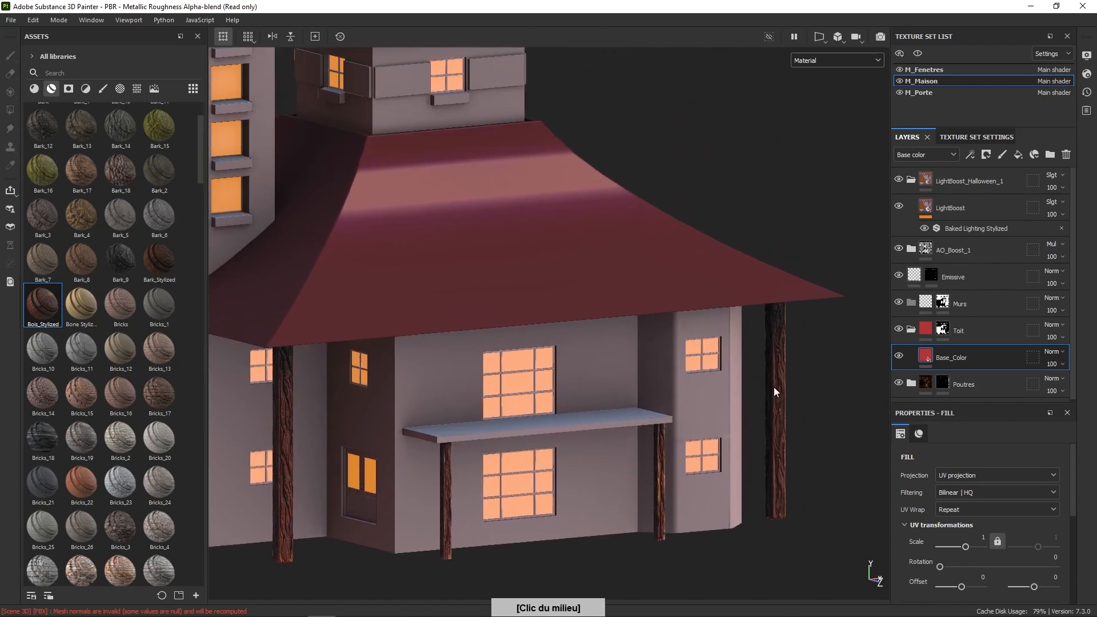
pyautogui.keyDown('alt'); pyautogui.moveTo(773, 387); pyautogui.dragTo(709, 381); pyautogui.keyUp('alt')
pyautogui.keyDown('alt'); pyautogui.moveTo(709, 382); pyautogui.dragTo(789, 292, button='right'); pyautogui.keyUp('alt')
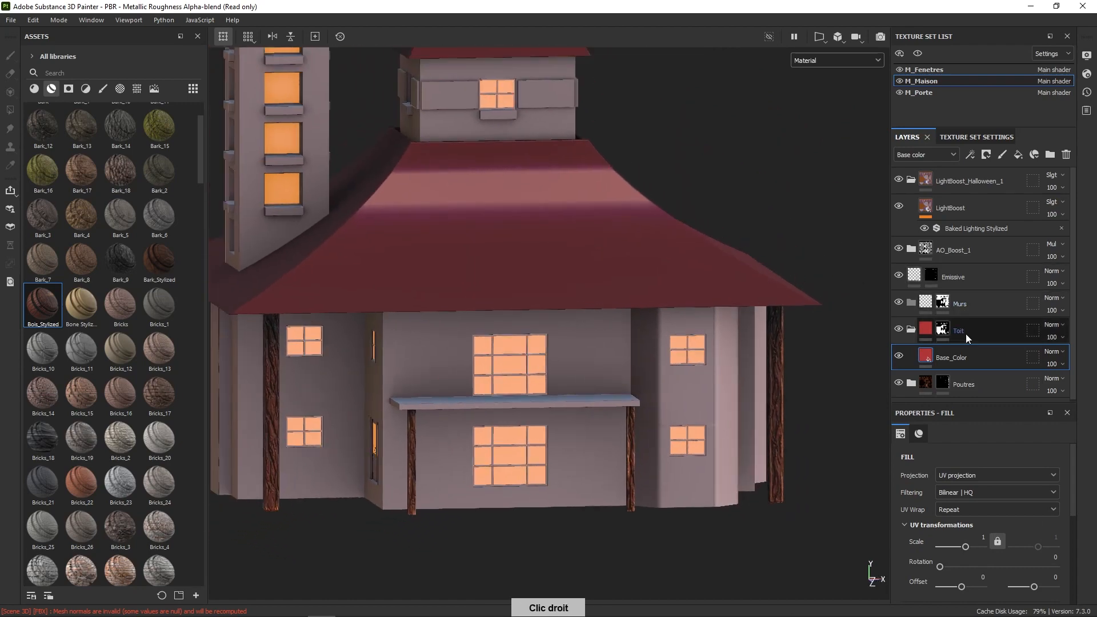
pyautogui.rightClick(941, 348)
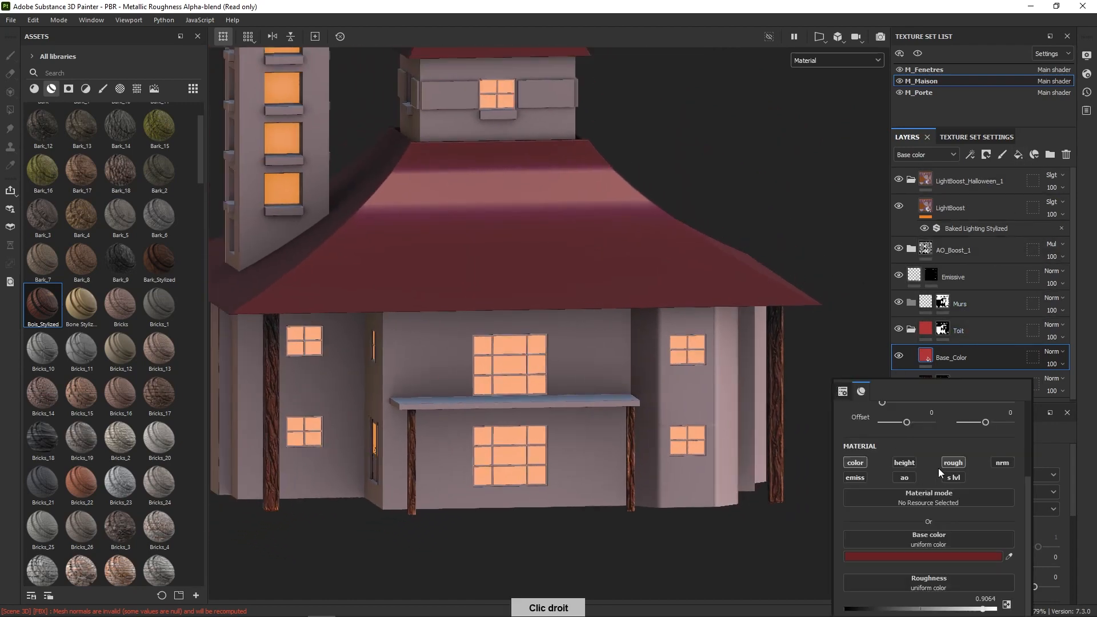
pyautogui.click(905, 462)
pyautogui.scroll(-1, 1027, 492)
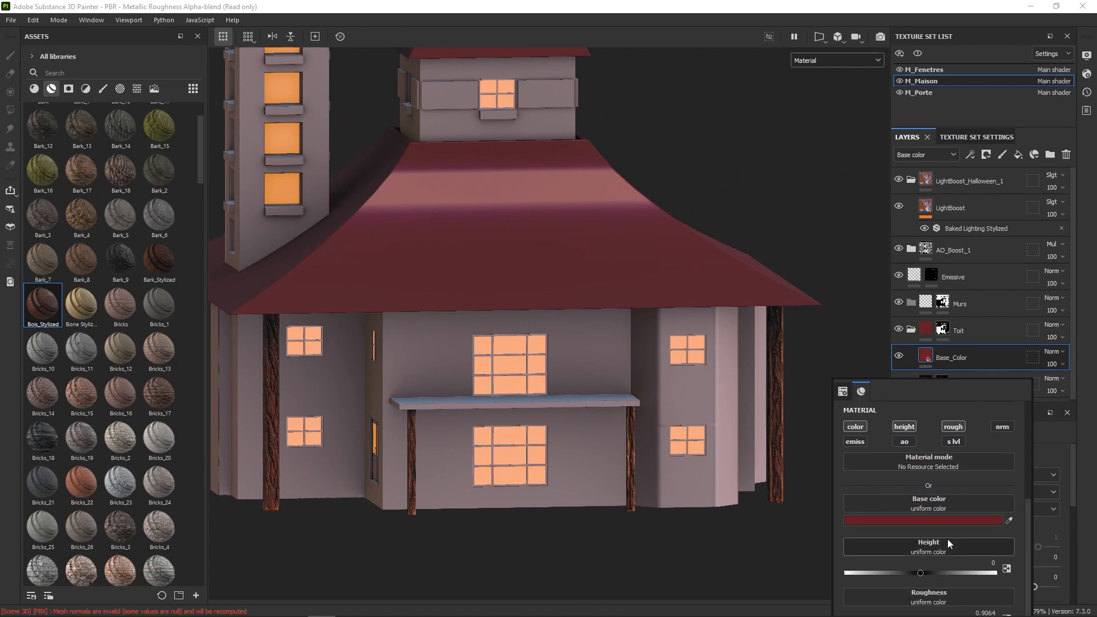
pyautogui.click(947, 544)
pyautogui.moveTo(1091, 413); pyautogui.dragTo(1092, 433)
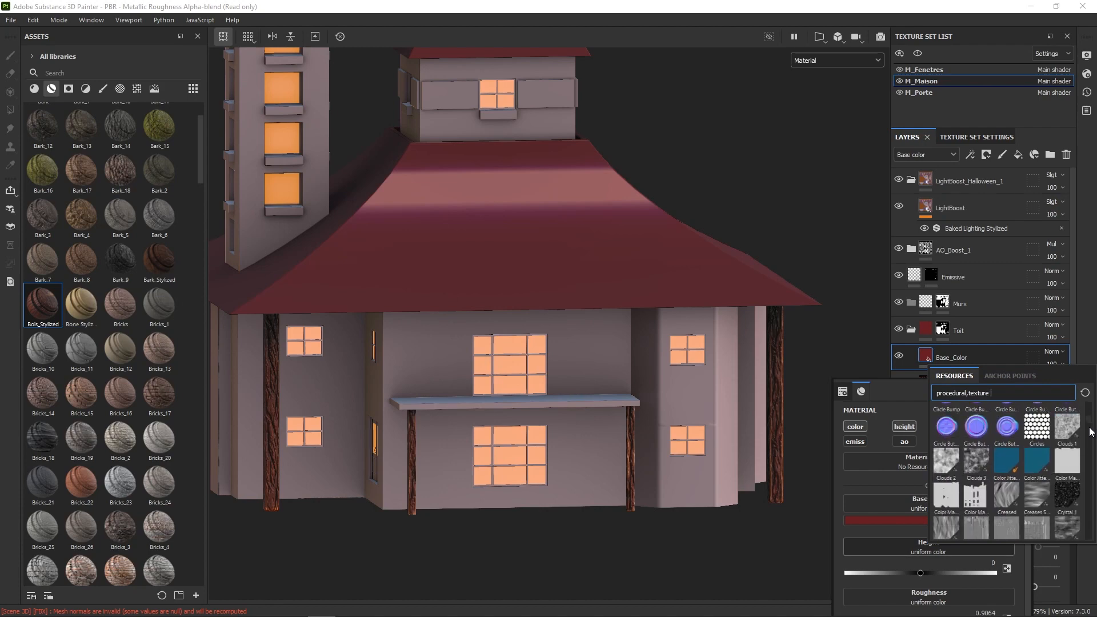
pyautogui.click(1045, 426)
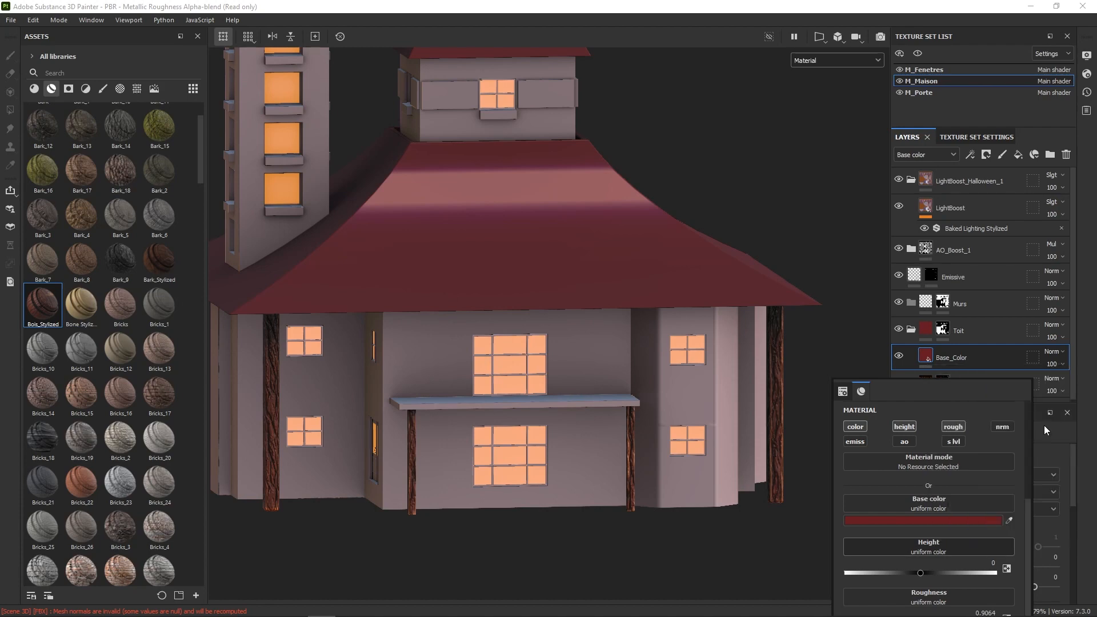
pyautogui.click(949, 546)
pyautogui.moveTo(1092, 483); pyautogui.dragTo(1092, 514)
pyautogui.click(1008, 571)
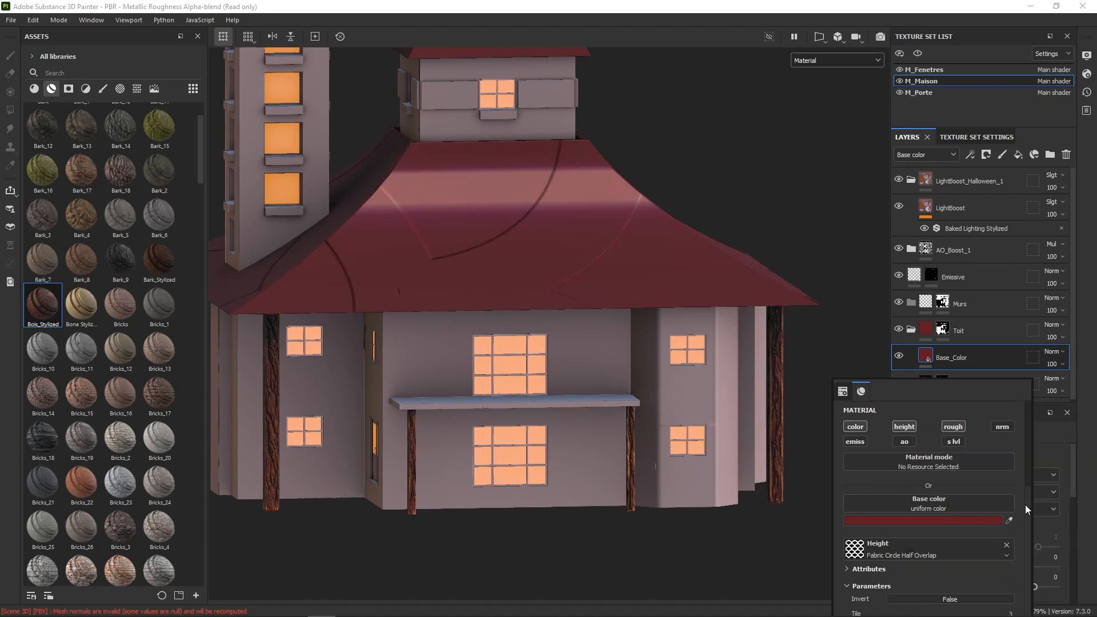
# Set the height pattern's Tile to 16 and Border Width to 0.03, and turn Invert to True.
pyautogui.moveTo(1029, 502); pyautogui.dragTo(1030, 538)
pyautogui.moveTo(887, 587); pyautogui.dragTo(861, 587)
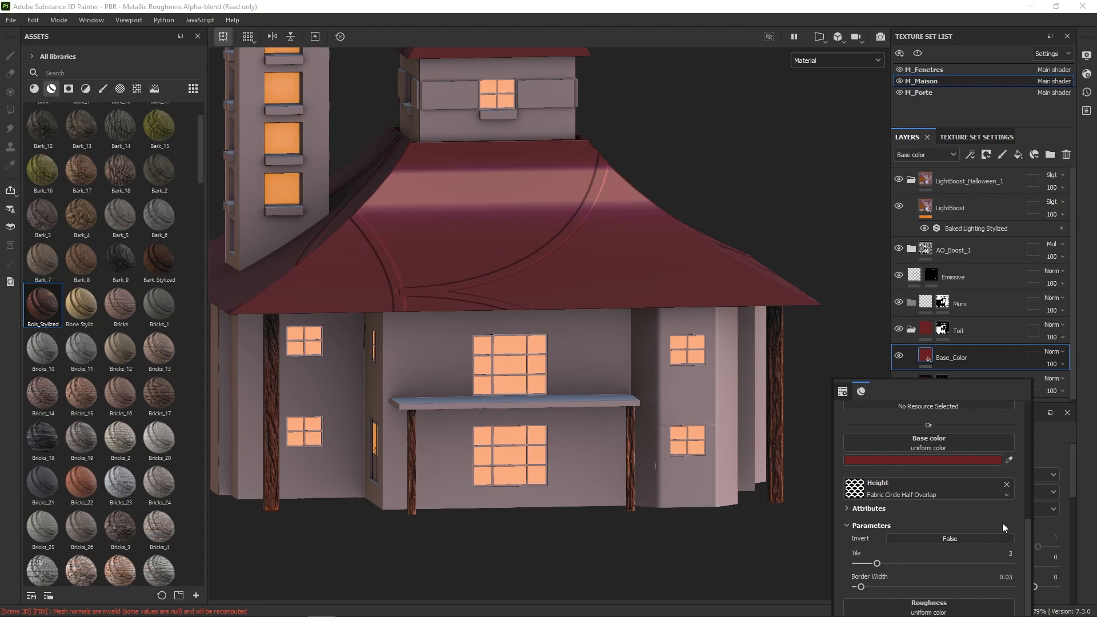
pyautogui.moveTo(1028, 521); pyautogui.dragTo(1027, 520)
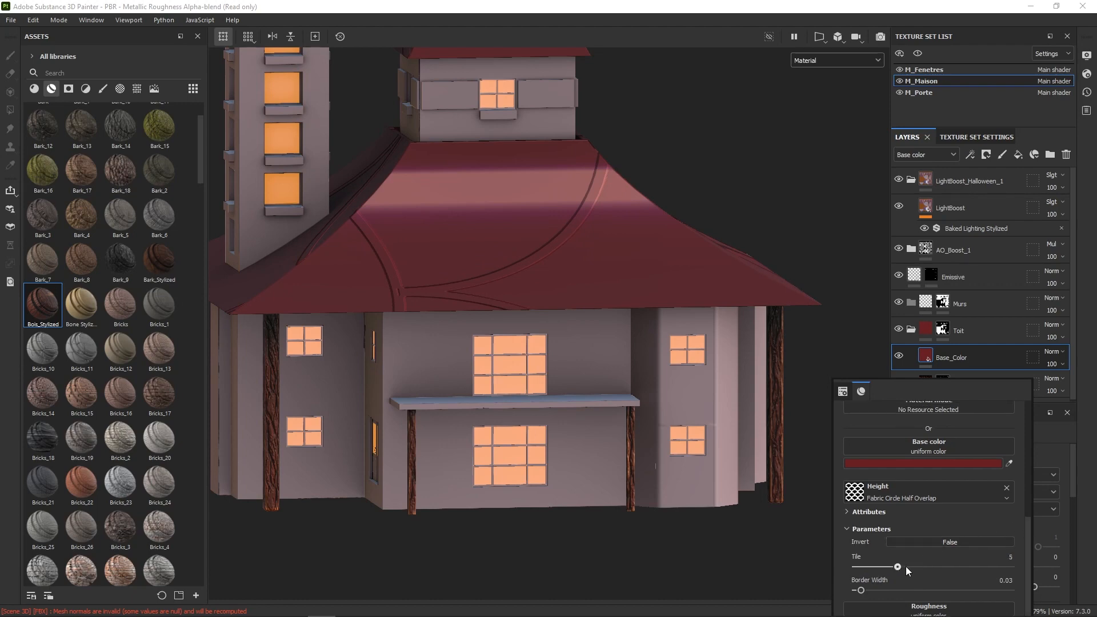
pyautogui.moveTo(906, 567); pyautogui.dragTo(1028, 533)
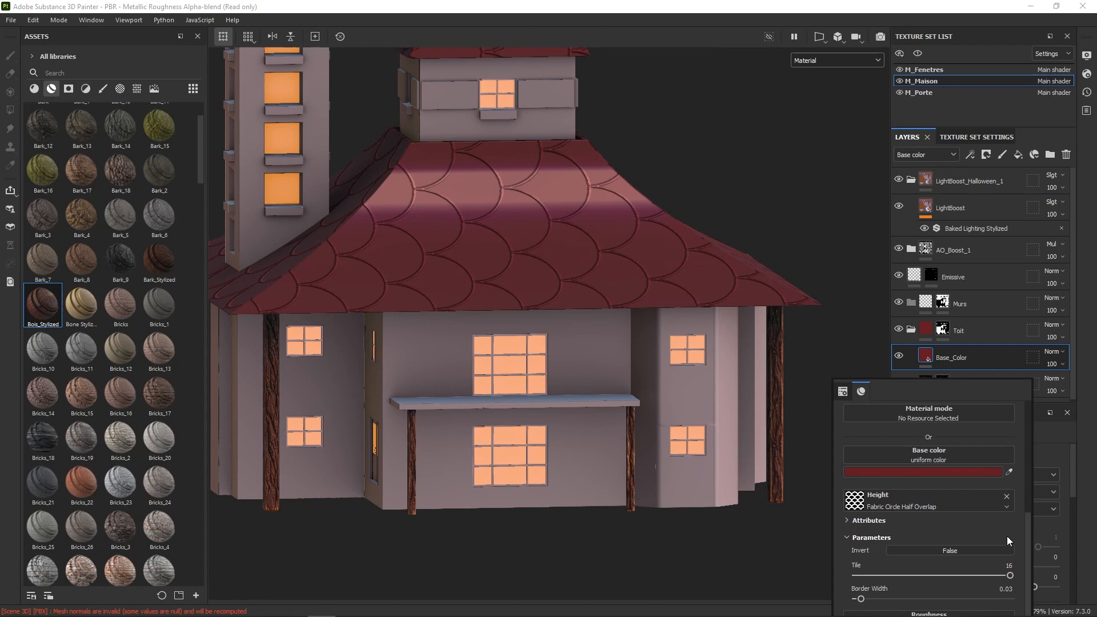
pyautogui.click(965, 550)
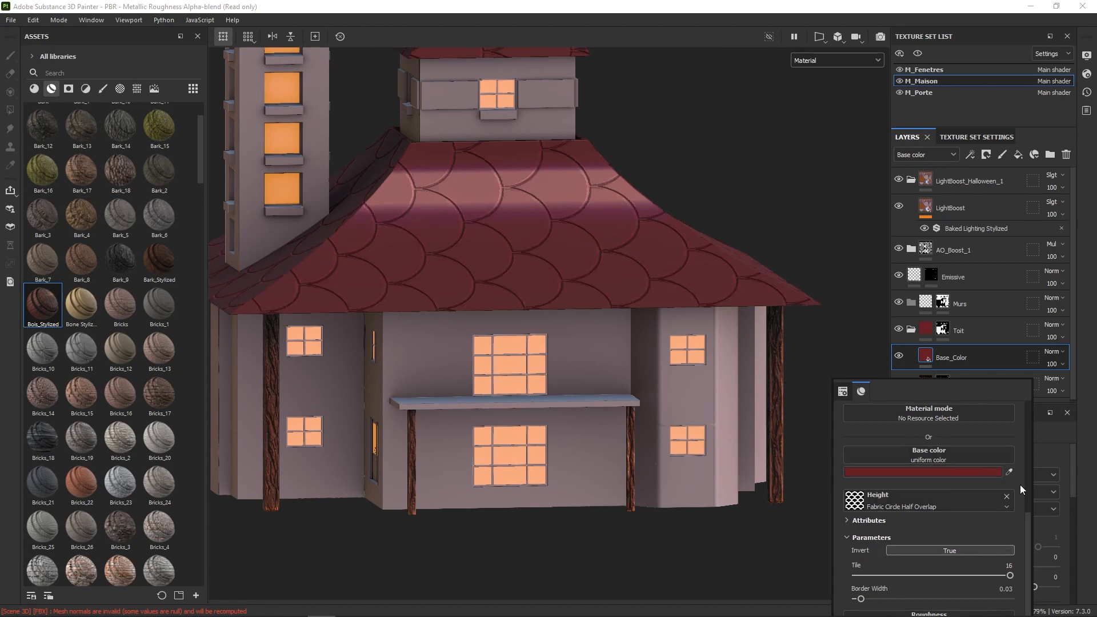
# Rotate the Base_Color layer's pattern to 90 and switch its projection to Tri-planar projection.
pyautogui.moveTo(1026, 526); pyautogui.dragTo(1021, 450)
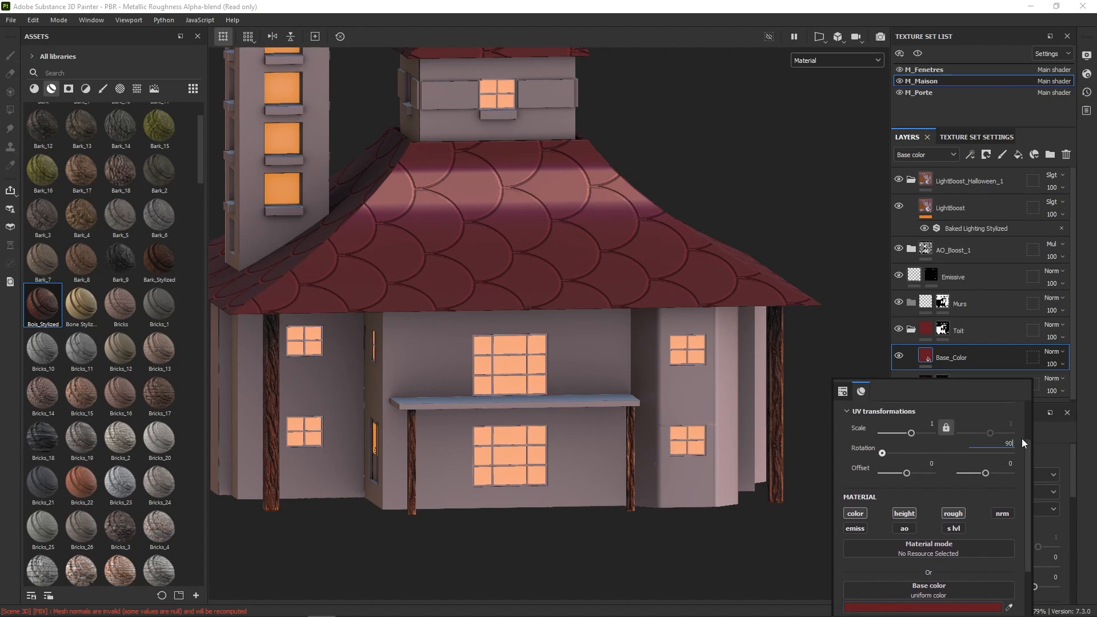
pyautogui.press('Return')
pyautogui.scroll(3, 1025, 437)
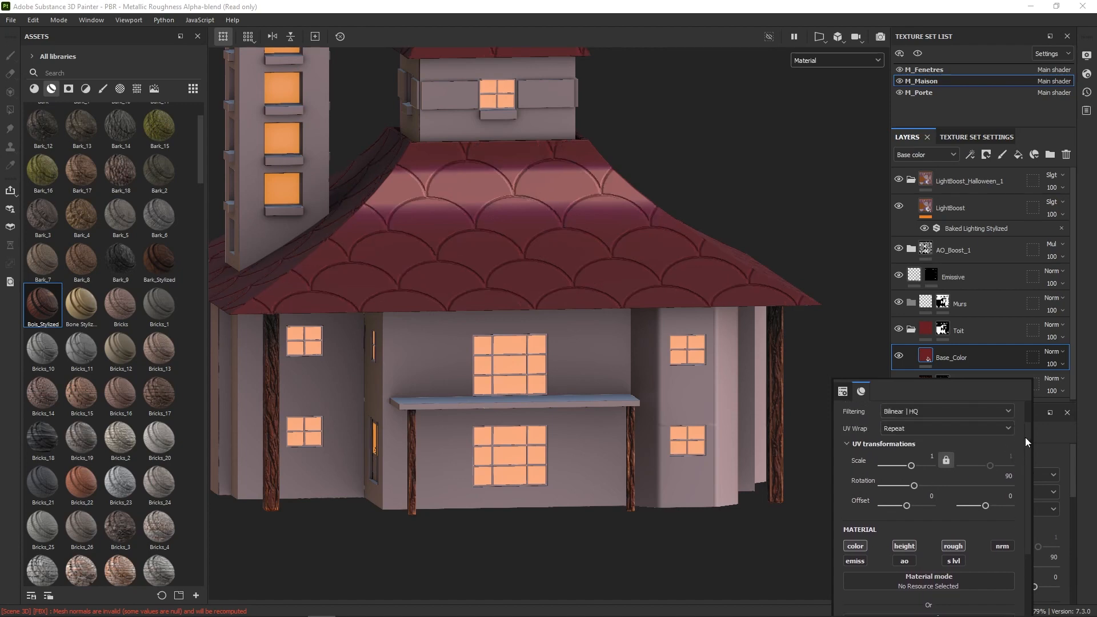
pyautogui.scroll(2, 1025, 437)
pyautogui.click(989, 432)
pyautogui.click(934, 476)
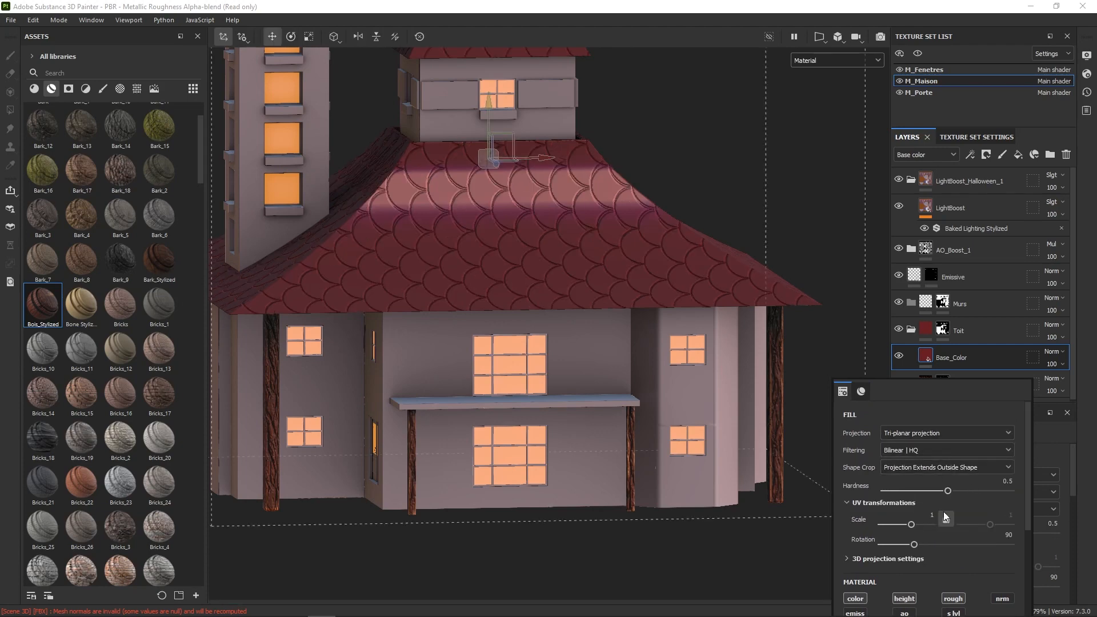
# Set the Base_Color layer's UV rotation to 180 and its scale to 2.
pyautogui.moveTo(915, 544); pyautogui.dragTo(1020, 532)
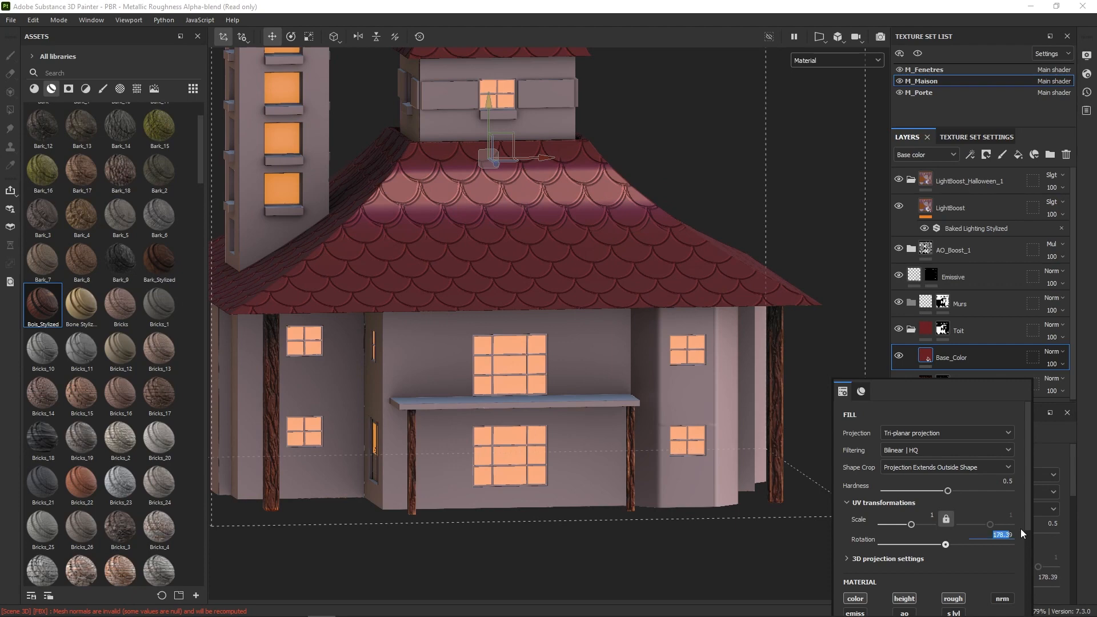
pyautogui.write('1800')
pyautogui.press('Return')
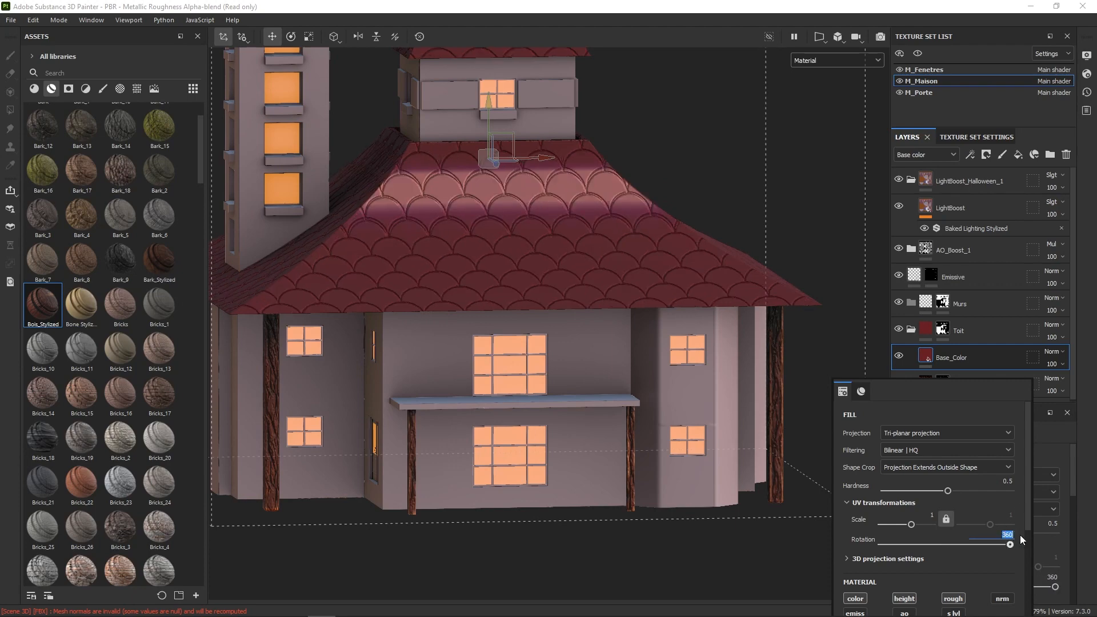
pyautogui.press('Return')
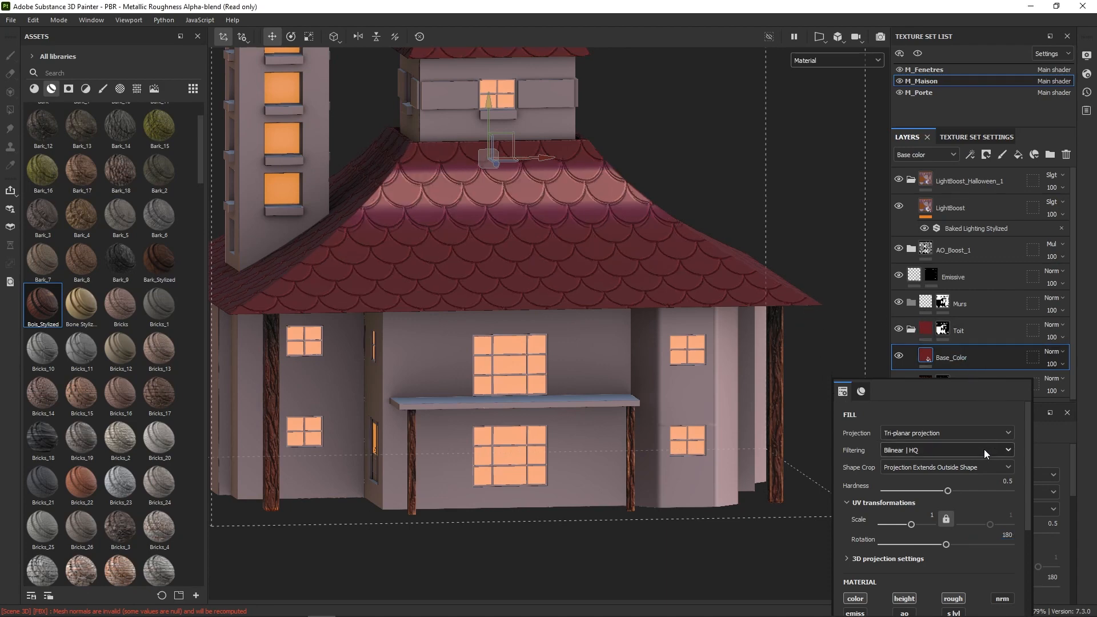
pyautogui.click(932, 515)
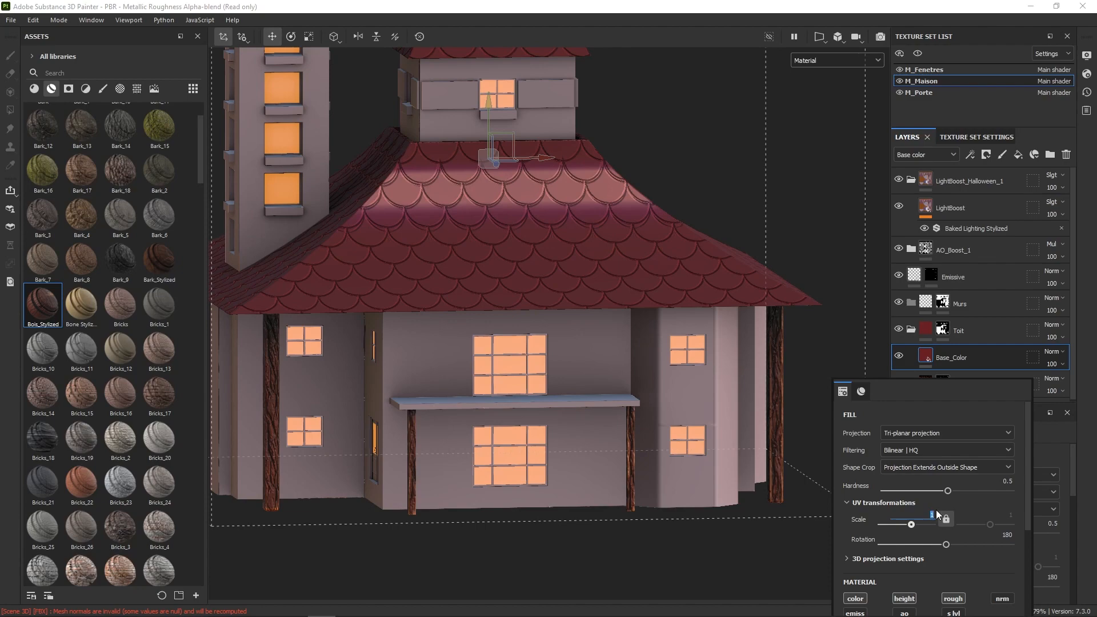
pyautogui.press('Return')
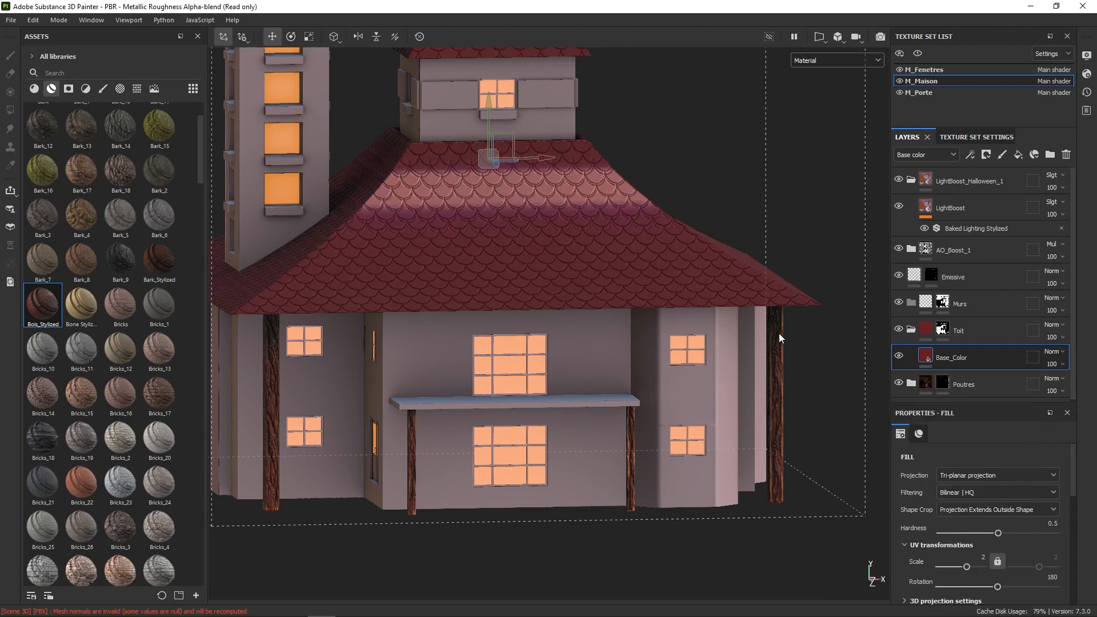
# Add a color-only fill layer above Base_Color in the Toit folder with Fabric Circle Half Overlap as its base color.
pyautogui.keyDown('alt'); pyautogui.moveTo(779, 334); pyautogui.dragTo(757, 346); pyautogui.keyUp('alt')
pyautogui.keyDown('alt'); pyautogui.moveTo(757, 346); pyautogui.dragTo(718, 345, button='right'); pyautogui.keyUp('alt')
pyautogui.moveTo(749, 355)
pyautogui.keyDown('alt'); pyautogui.mouseDown(button='middle')
pyautogui.moveTo(779, 413)
pyautogui.moveTo(783, 376)
pyautogui.moveTo(765, 365)
pyautogui.mouseUp(button='middle'); pyautogui.keyUp('alt')
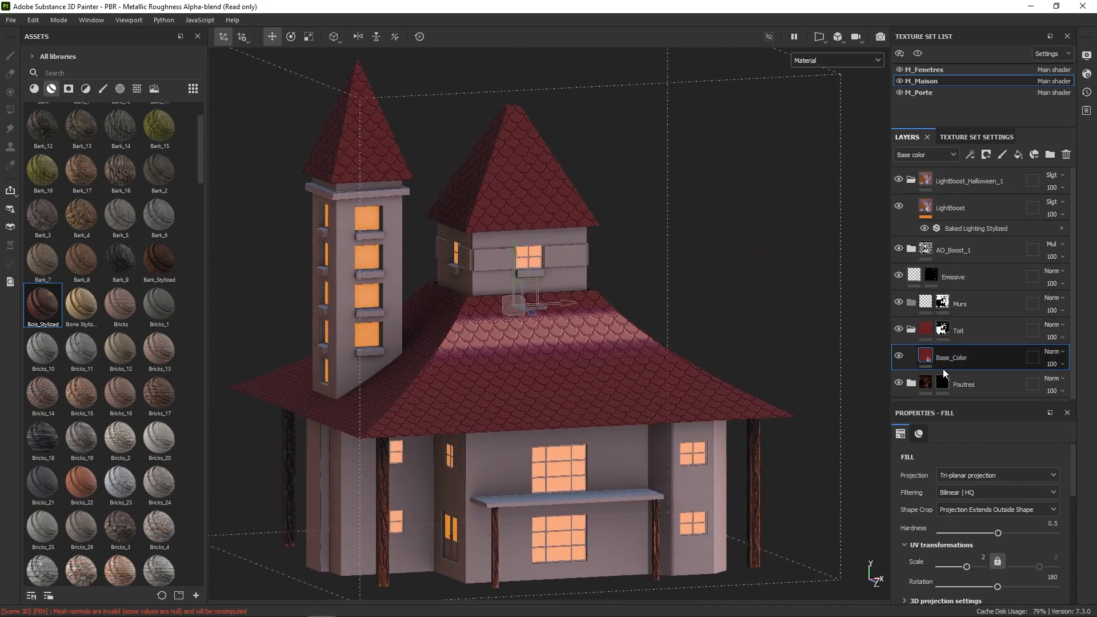
pyautogui.click(1019, 154)
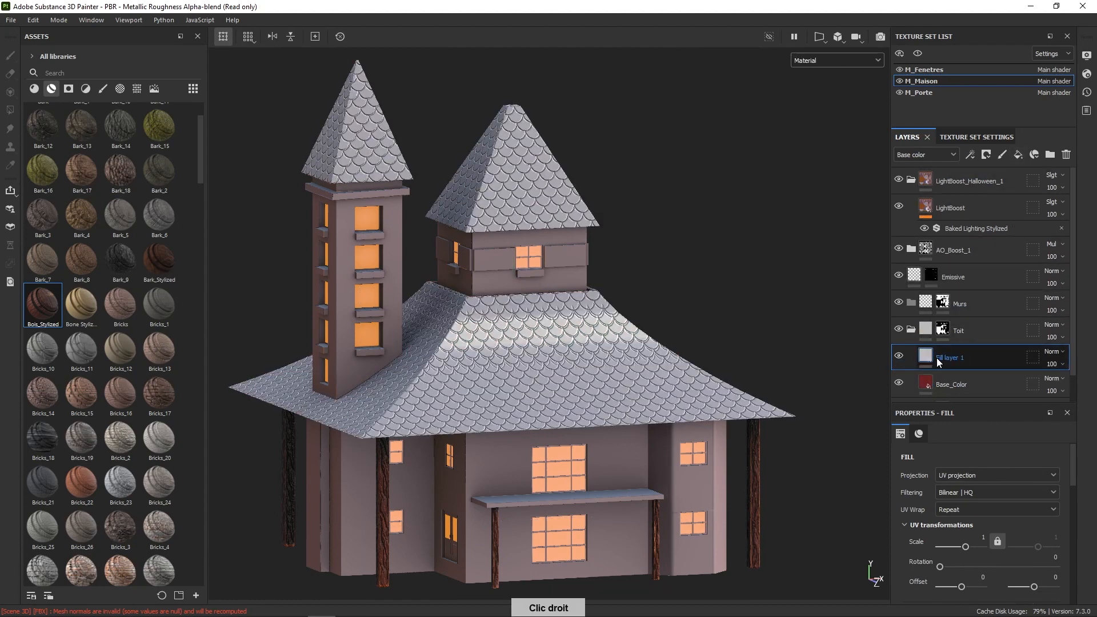
pyautogui.rightClick(937, 357)
pyautogui.rightClick(839, 378)
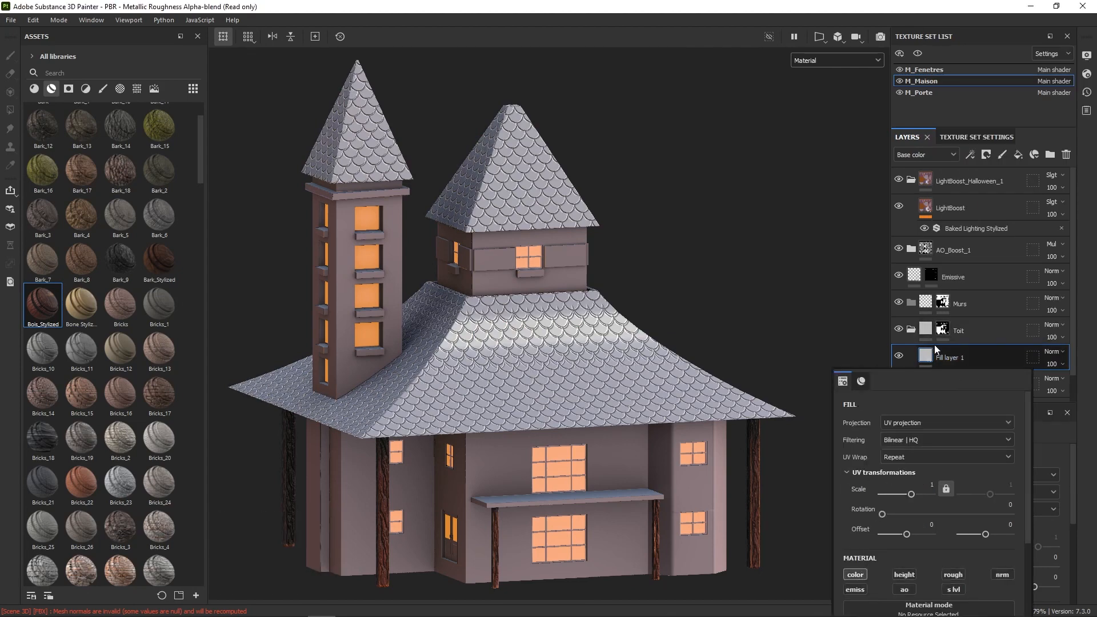
pyautogui.moveTo(1027, 446); pyautogui.dragTo(1092, 512)
pyautogui.click(948, 540)
pyautogui.click(1007, 543)
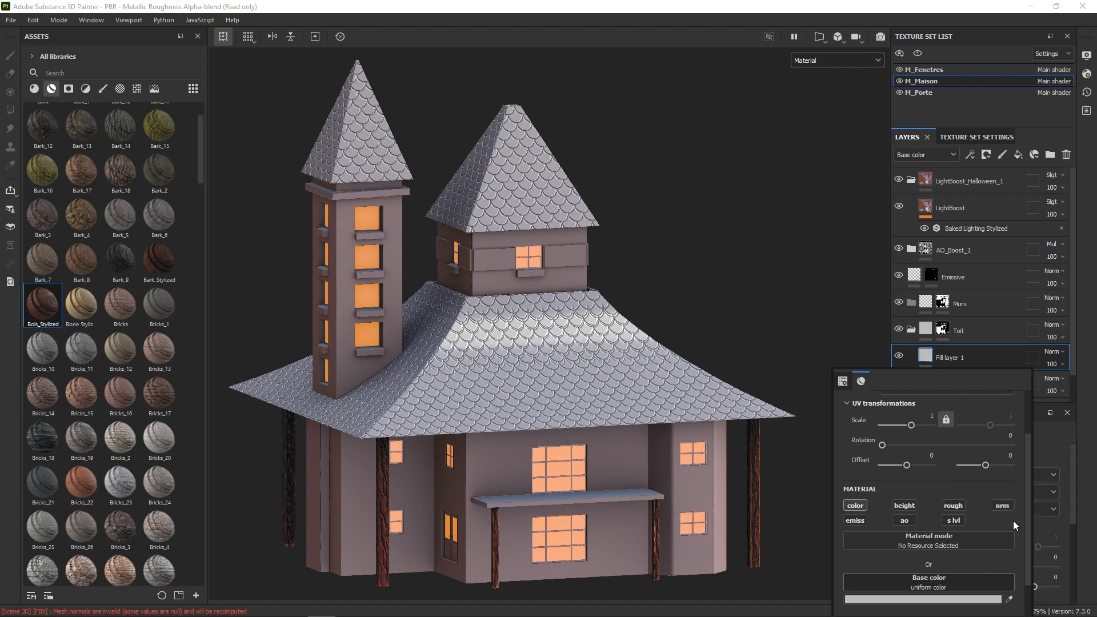
# Switch the pattern fill layer above Base_Color to Tri-planar projection and set its UV rotation to 180.
pyautogui.moveTo(1029, 476); pyautogui.dragTo(1030, 466)
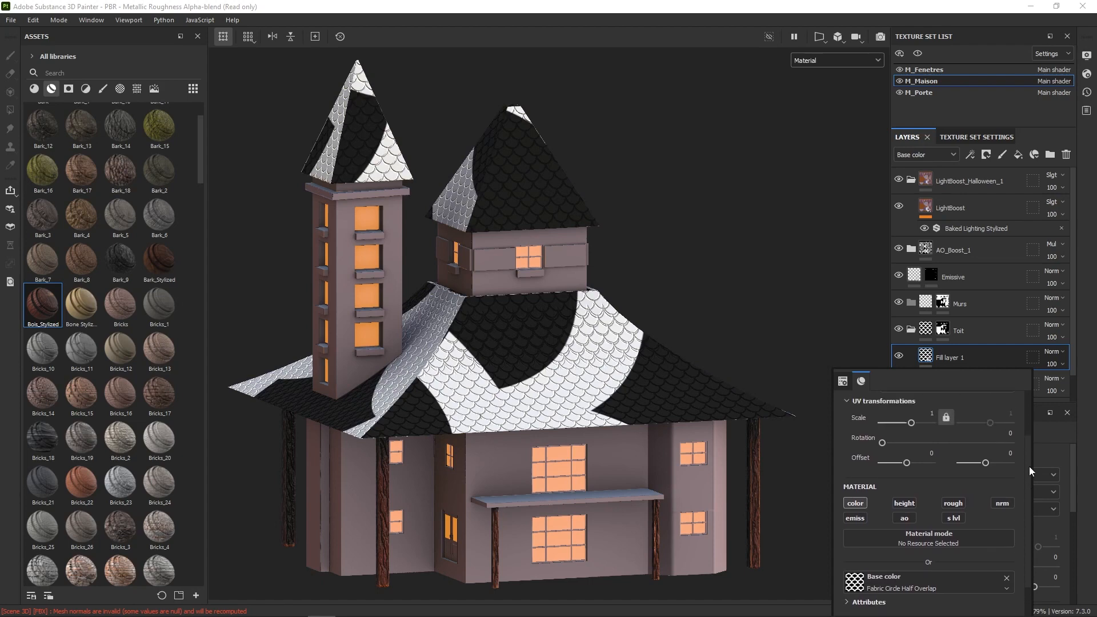
pyautogui.click(971, 428)
pyautogui.click(971, 430)
pyautogui.click(977, 415)
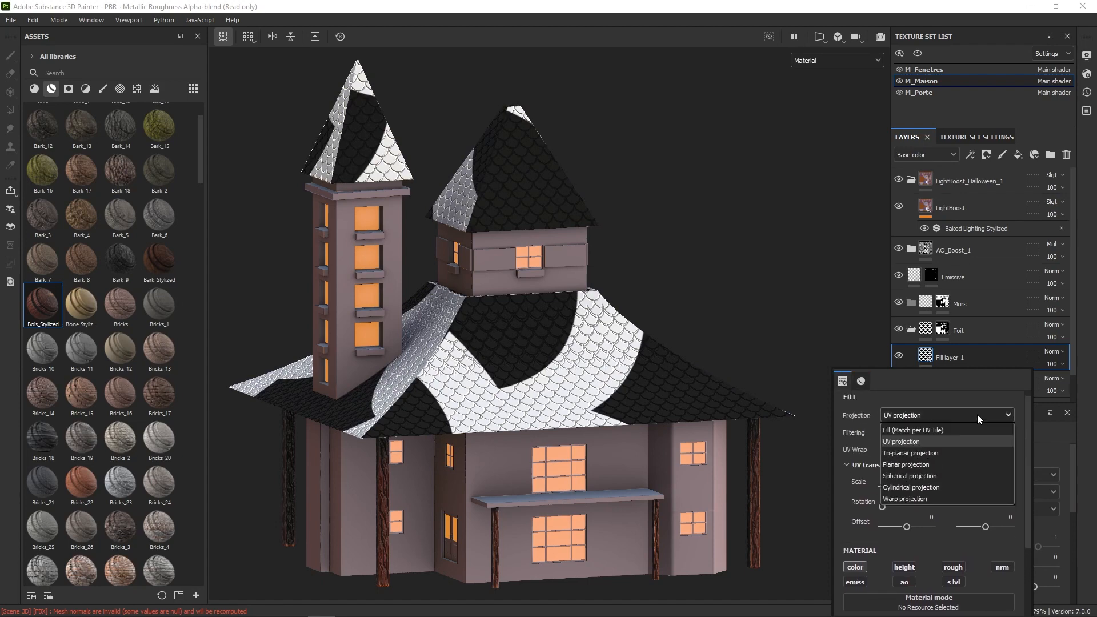
pyautogui.click(936, 453)
pyautogui.moveTo(1027, 434); pyautogui.dragTo(1026, 460)
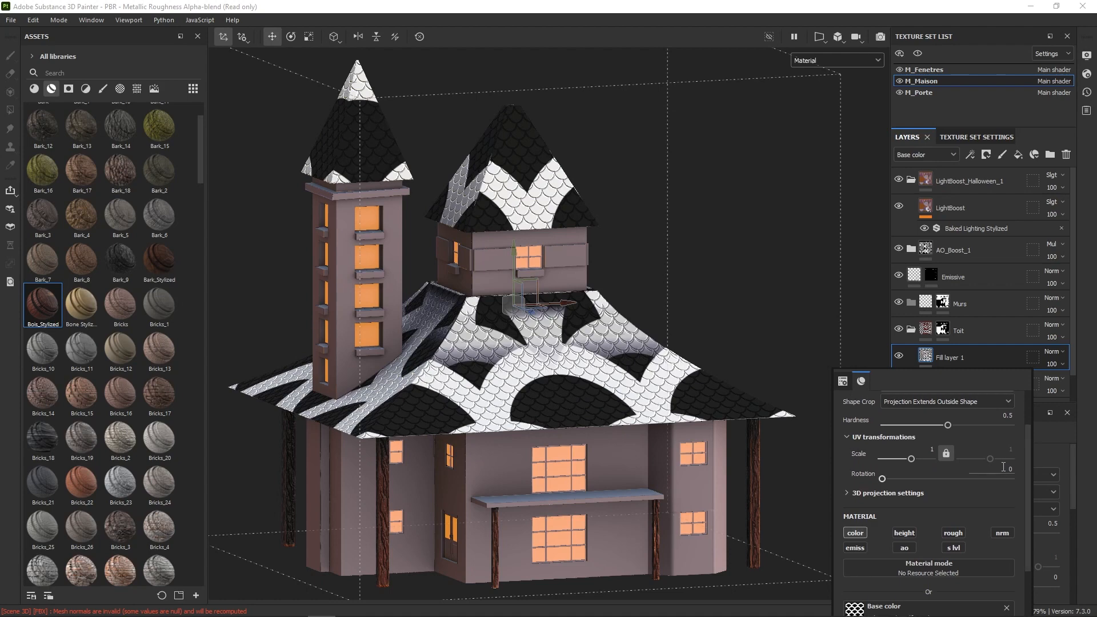
pyautogui.write('180')
pyautogui.press('Return')
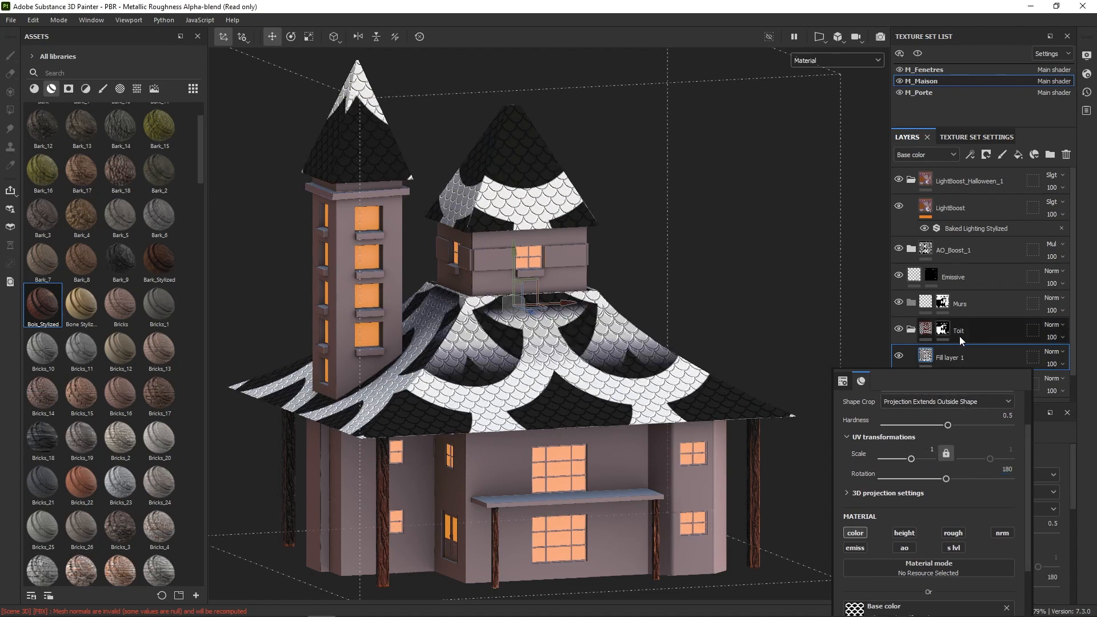
# Match the pattern fill layer's UV scale to the Base_Color layer by setting it to 2.
pyautogui.click(921, 391)
pyautogui.rightClick(916, 395)
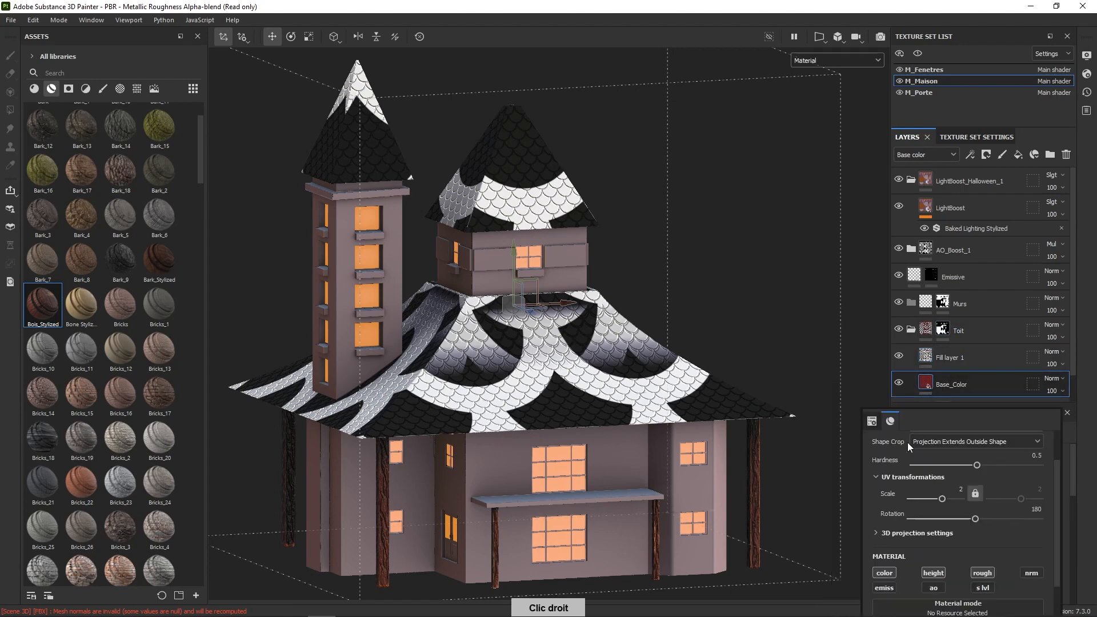
pyautogui.scroll(1, 1055, 485)
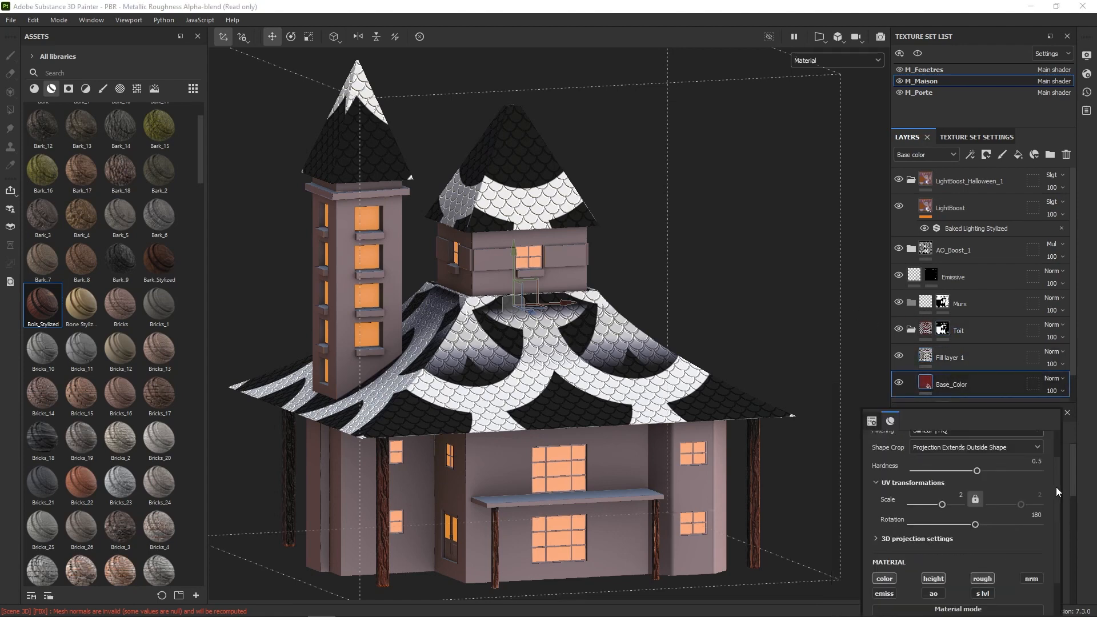
pyautogui.click(949, 359)
pyautogui.click(961, 496)
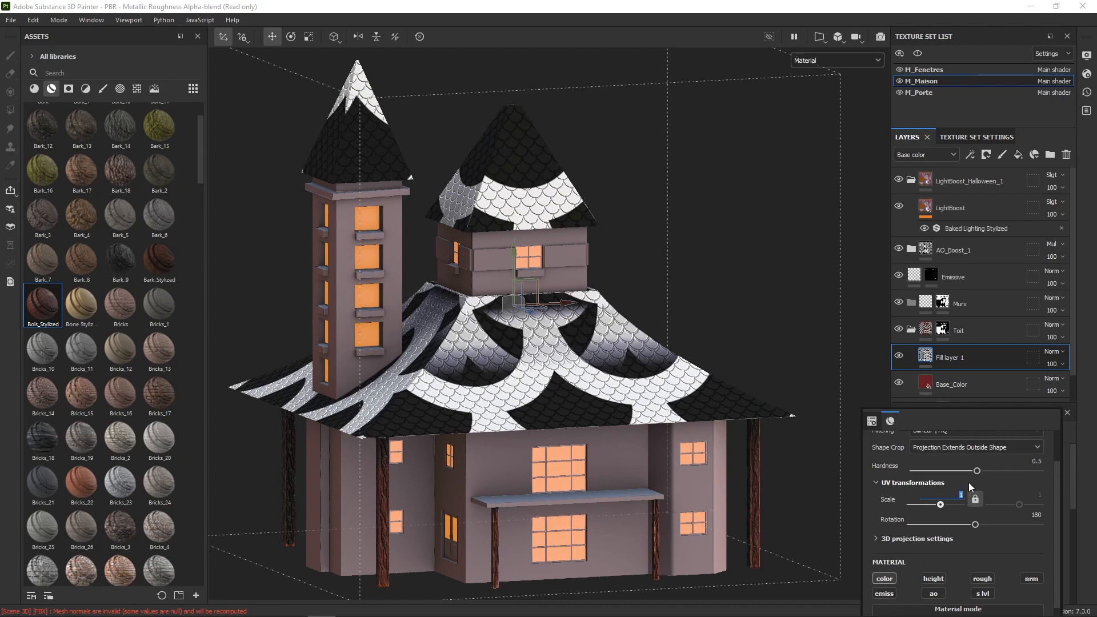
pyautogui.write('2')
pyautogui.press('Return')
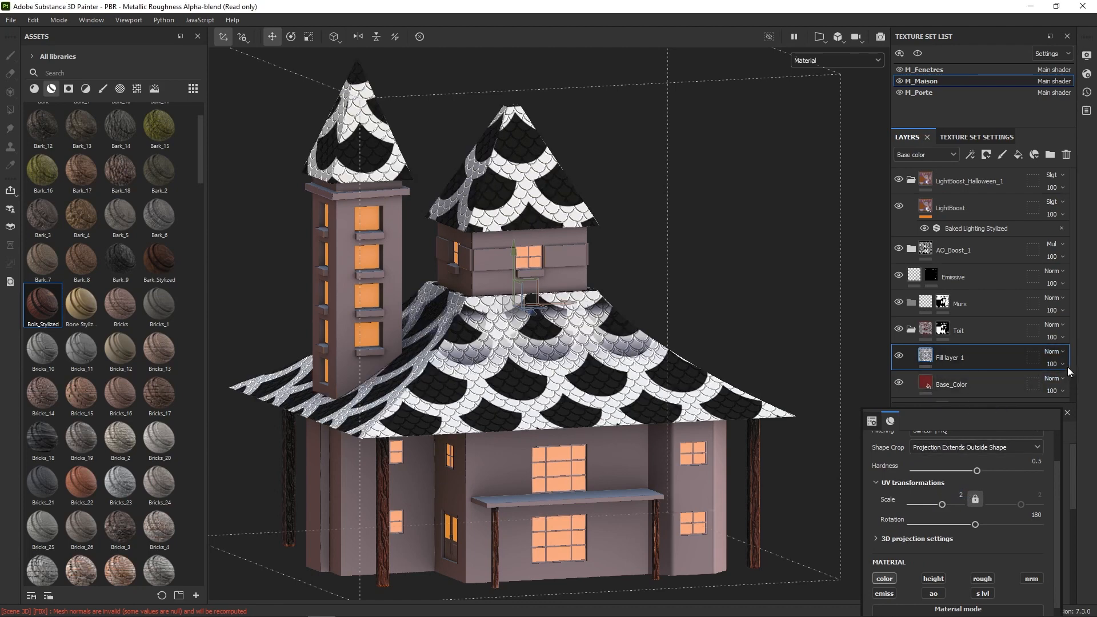
# Match the fill layer's circle pattern to Base_Color's height pattern with Tile 16 and Border Width 0.03.
pyautogui.click(1016, 374)
pyautogui.scroll(-1, 1016, 343)
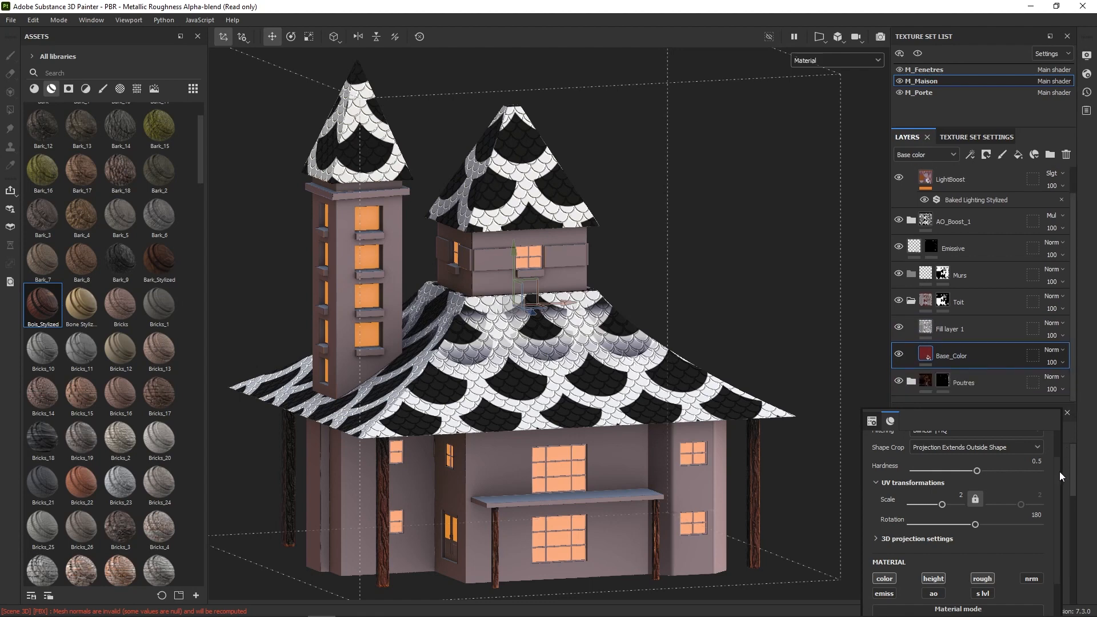
pyautogui.moveTo(1057, 519); pyautogui.dragTo(1058, 570)
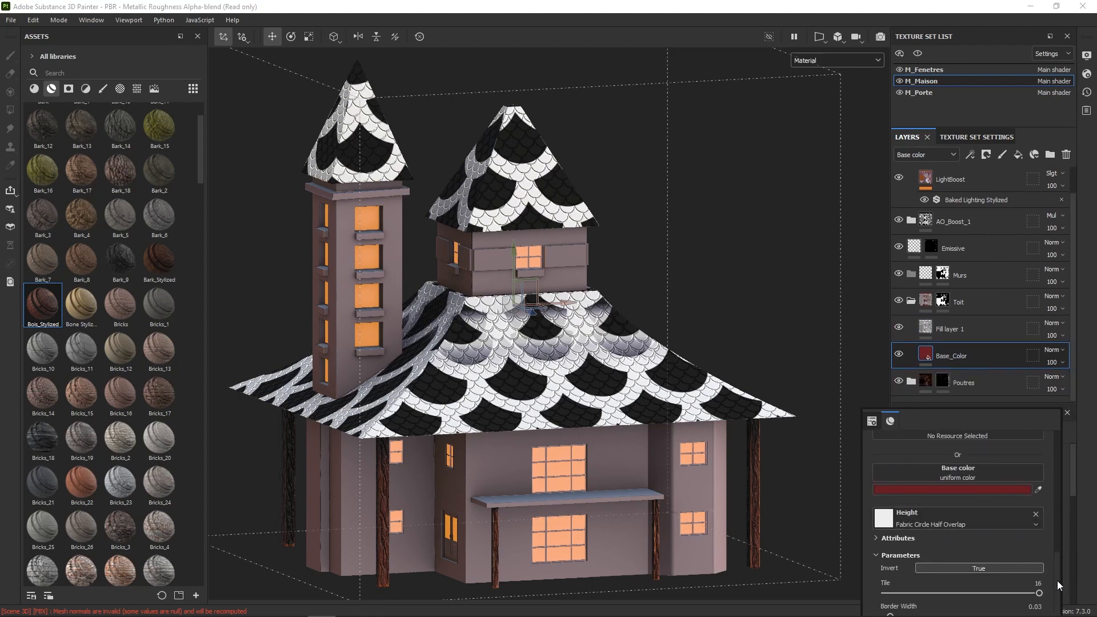
pyautogui.click(971, 329)
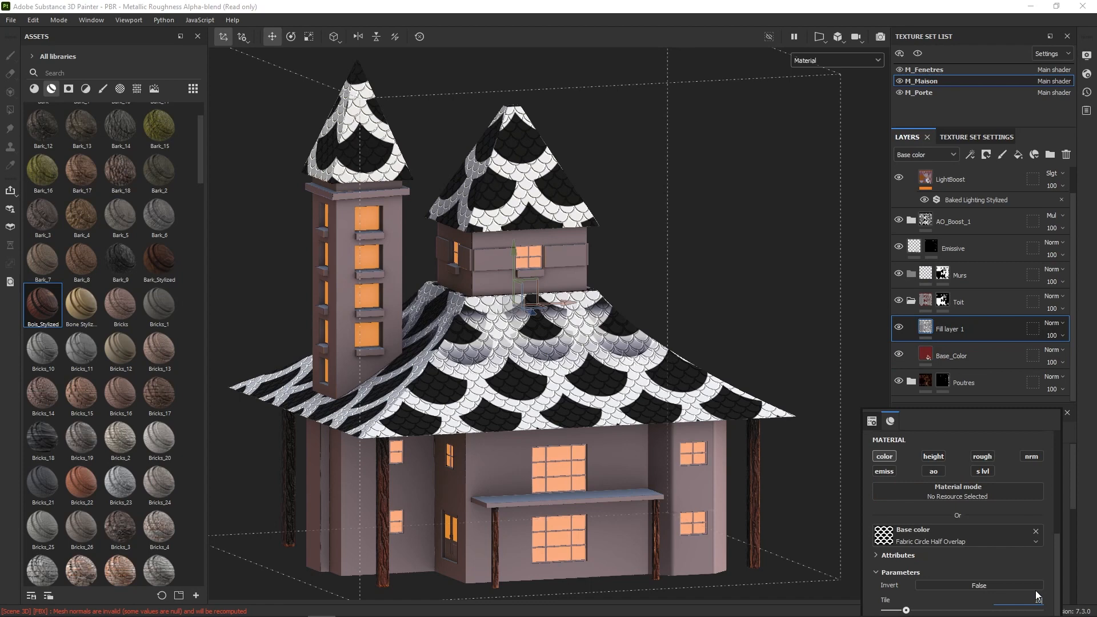
pyautogui.press('Return')
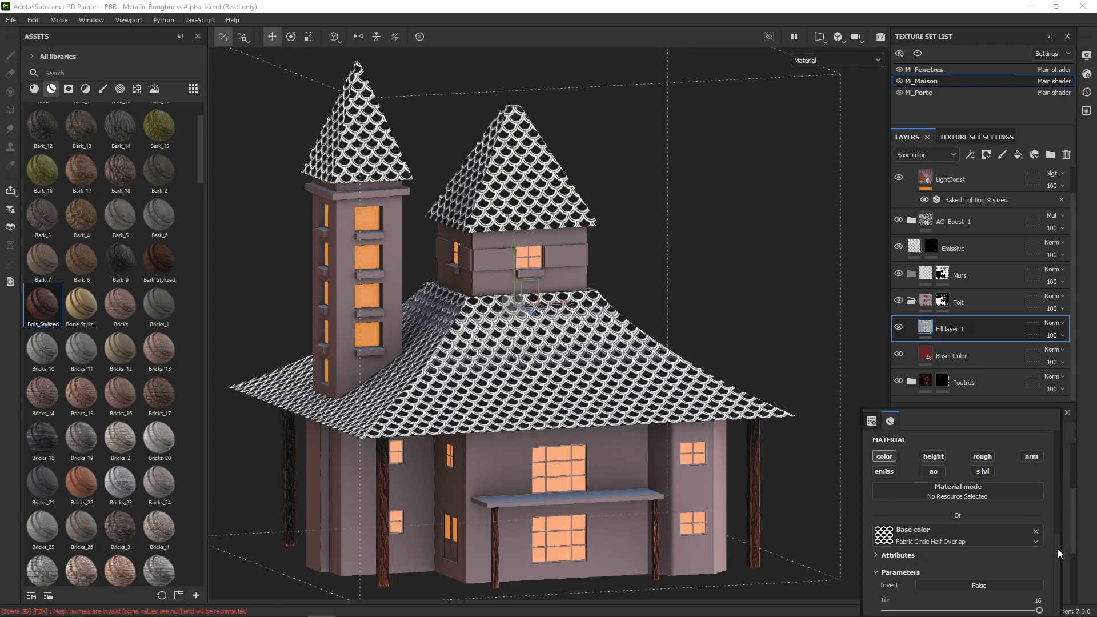
pyautogui.scroll(-3, 960, 563)
pyautogui.moveTo(960, 571); pyautogui.dragTo(908, 571)
pyautogui.click(801, 221)
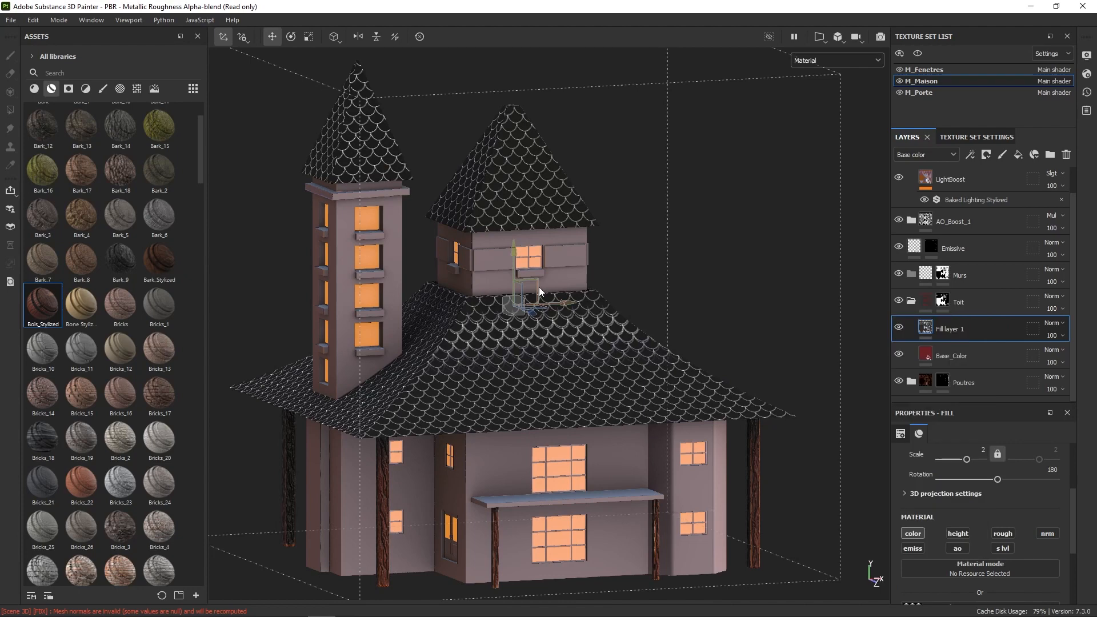
# Turn the color pattern's Invert to True and set Fill layer 1's blending mode to Multiply.
pyautogui.rightClick(751, 293)
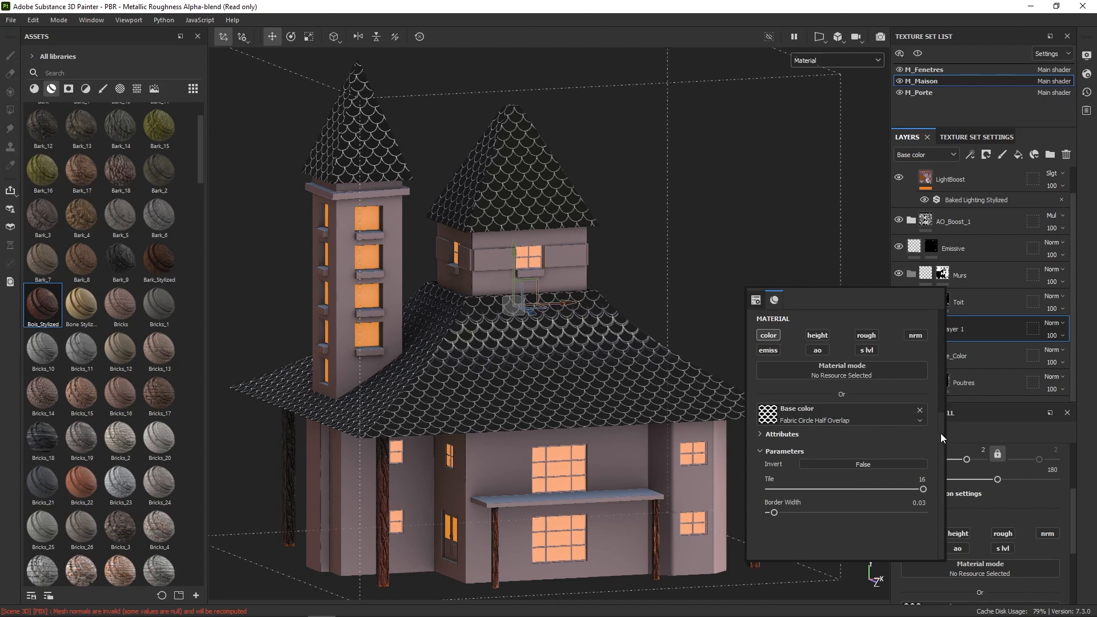
pyautogui.moveTo(941, 434); pyautogui.dragTo(940, 406)
pyautogui.click(870, 502)
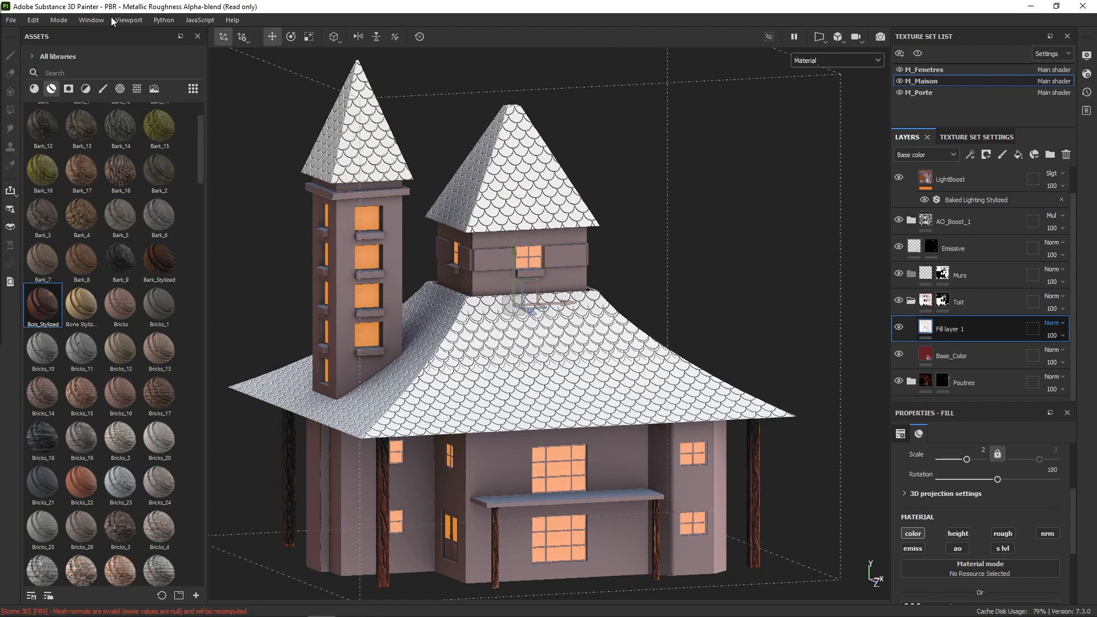
pyautogui.press('m')
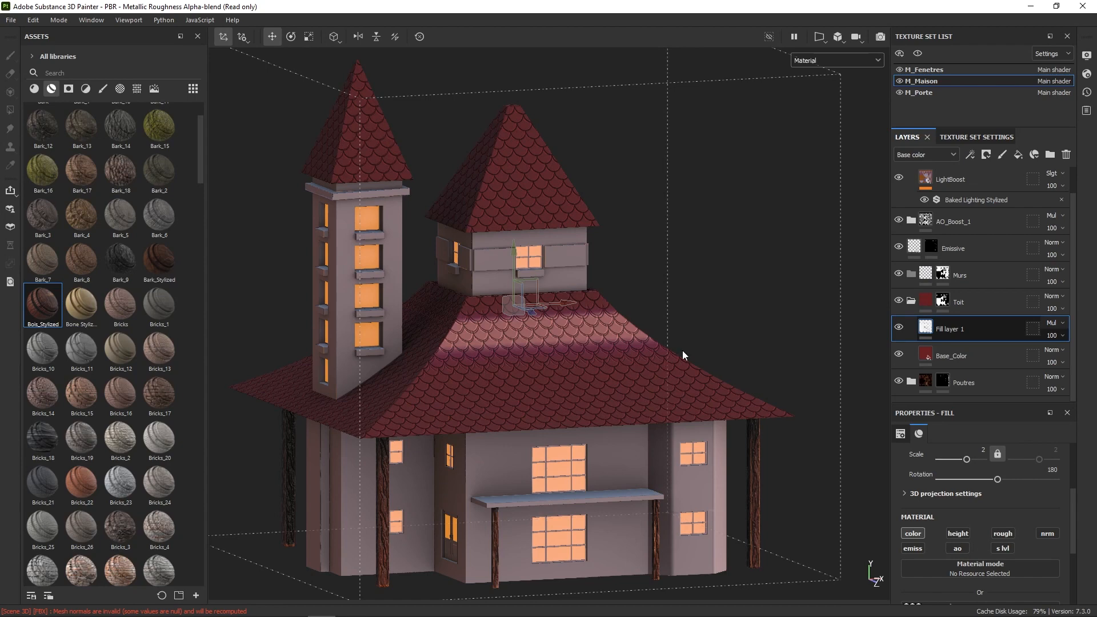
# Add a new fill layer above Fill layer 1 with a black mask driven by a Dirt generator.
pyautogui.click(1018, 155)
pyautogui.rightClick(943, 332)
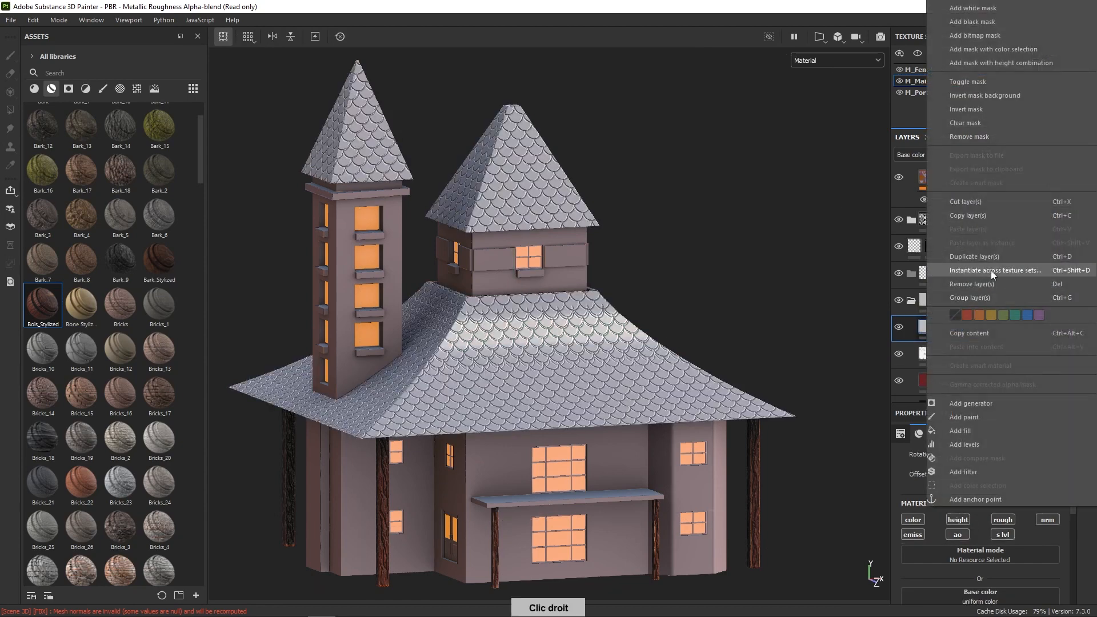
pyautogui.click(983, 50)
pyautogui.rightClick(965, 333)
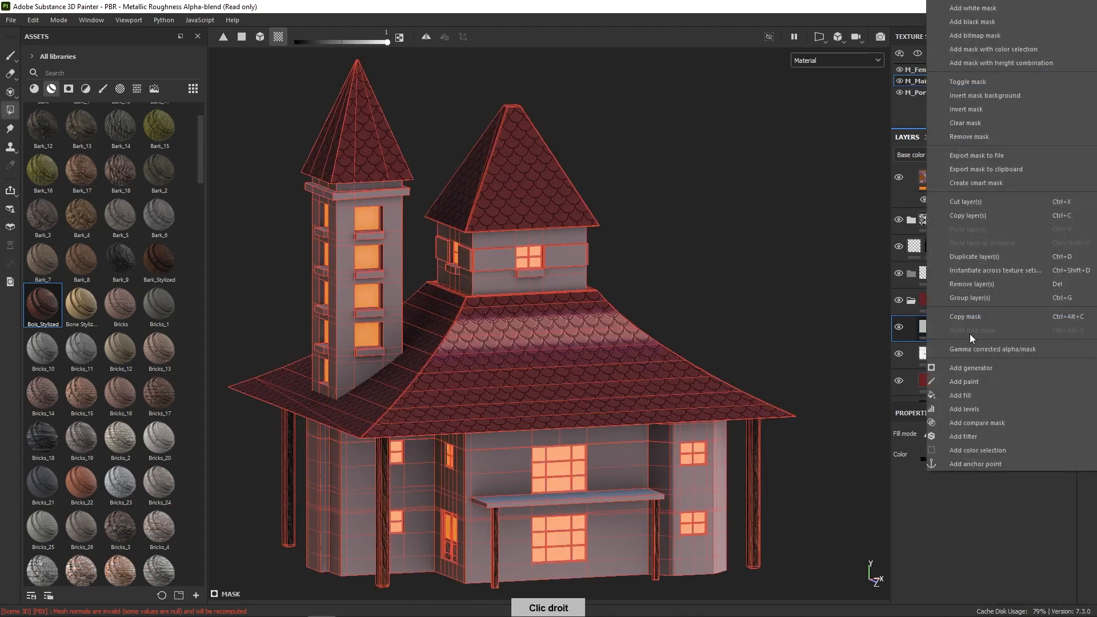
pyautogui.click(988, 368)
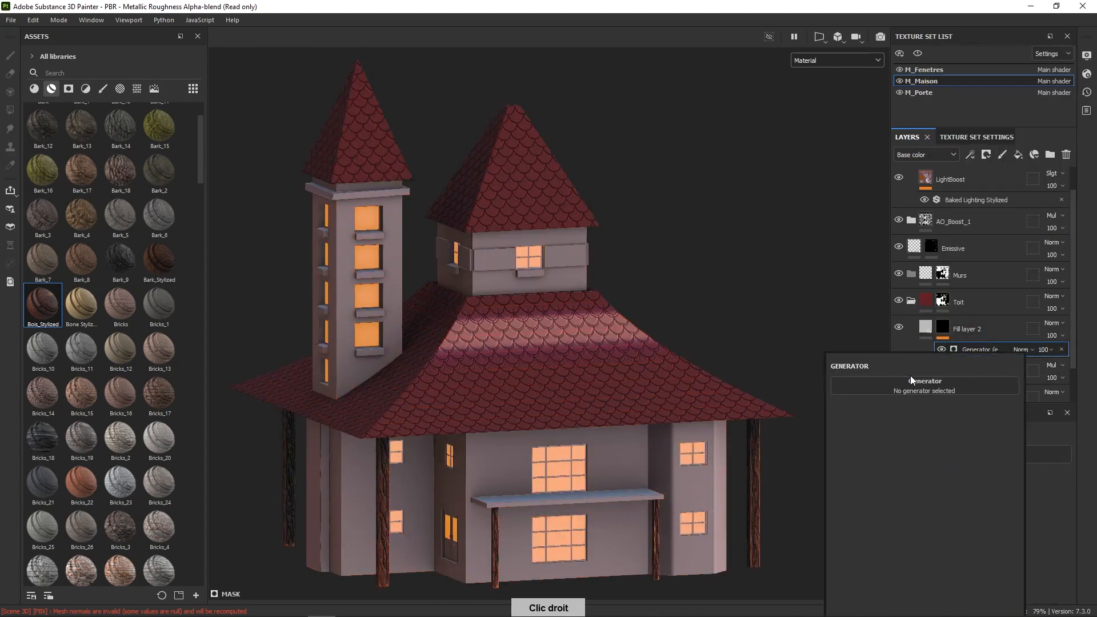
pyautogui.click(920, 383)
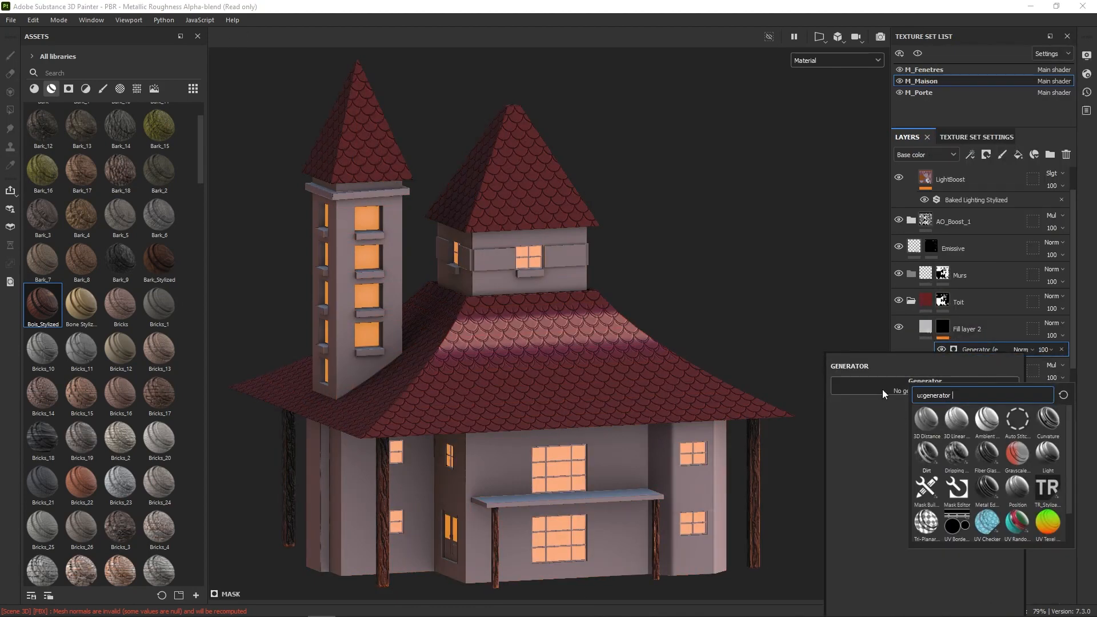
pyautogui.click(847, 310)
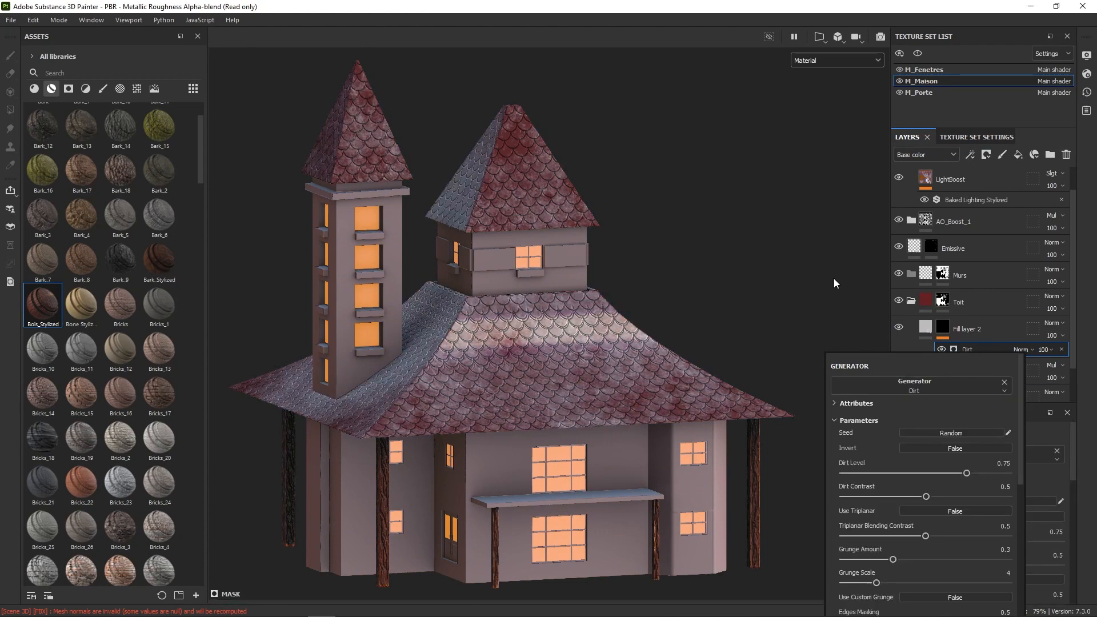
# Set the blending mode of the dirt-masked Fill layer 2 to Multiply.
pyautogui.click(835, 279)
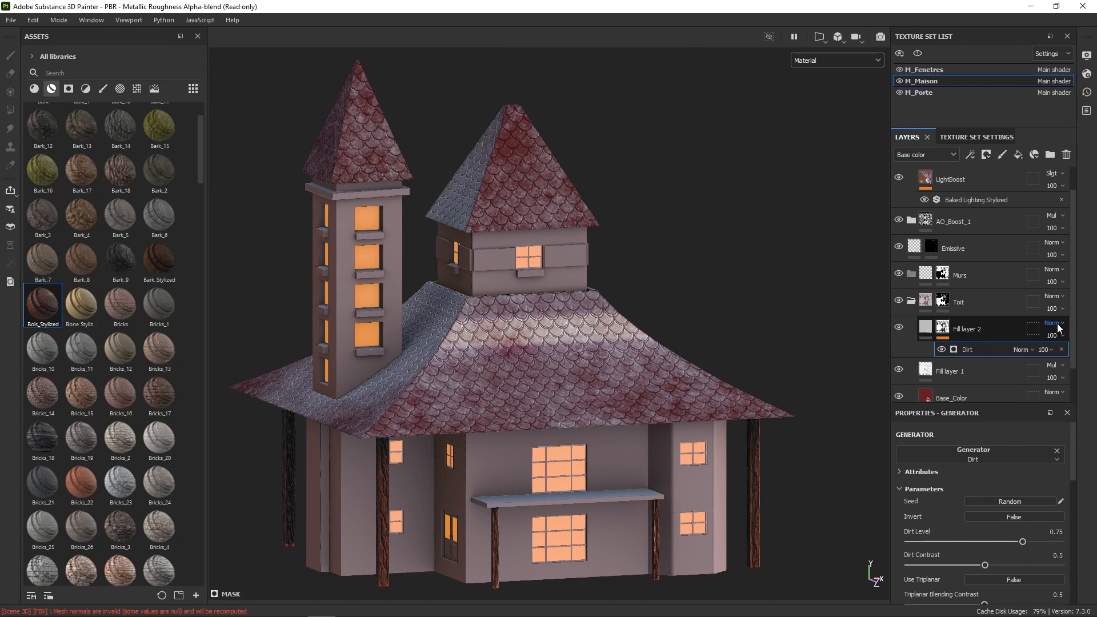
pyautogui.press(']')
pyautogui.click(1033, 329)
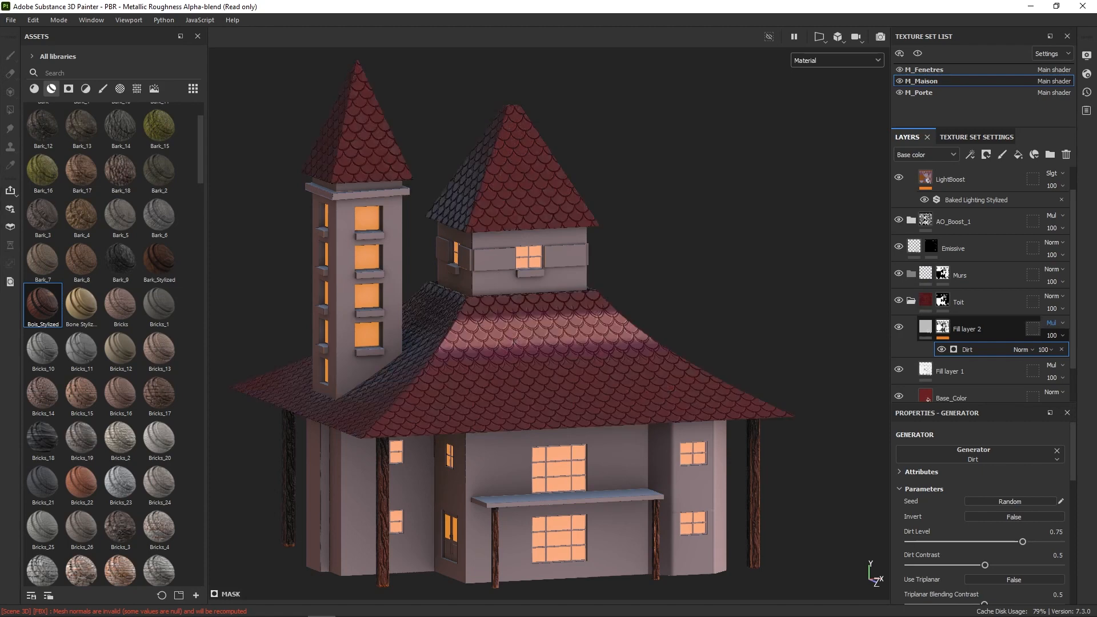
# Set Fill layer 2's base color to an orange-brown.
pyautogui.click(932, 320)
pyautogui.rightClick(795, 317)
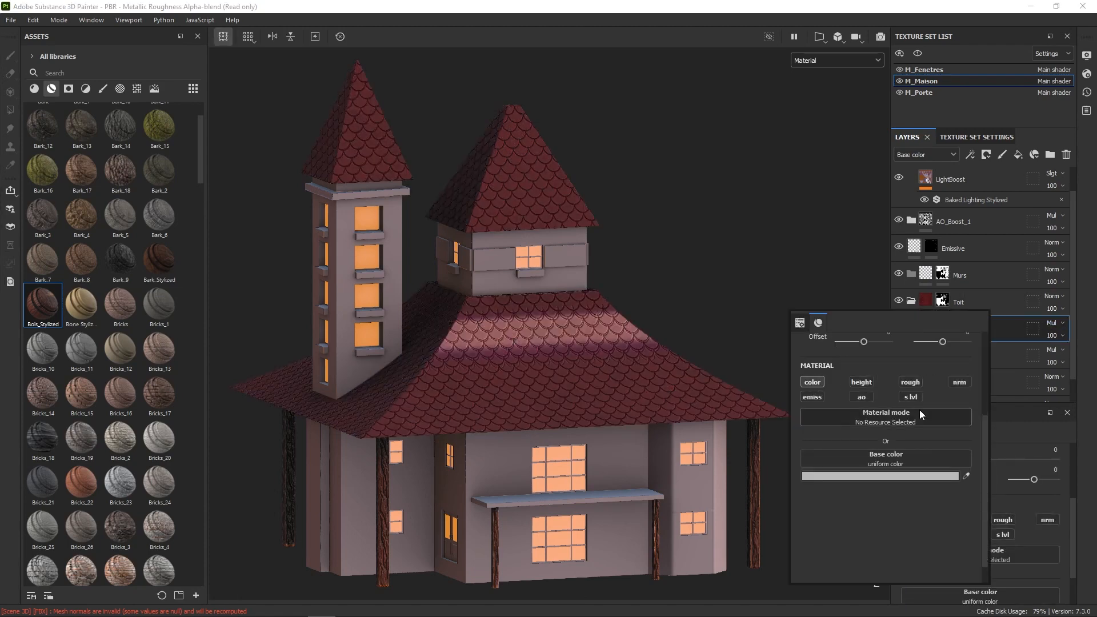
pyautogui.click(886, 476)
pyautogui.moveTo(995, 388); pyautogui.dragTo(886, 437)
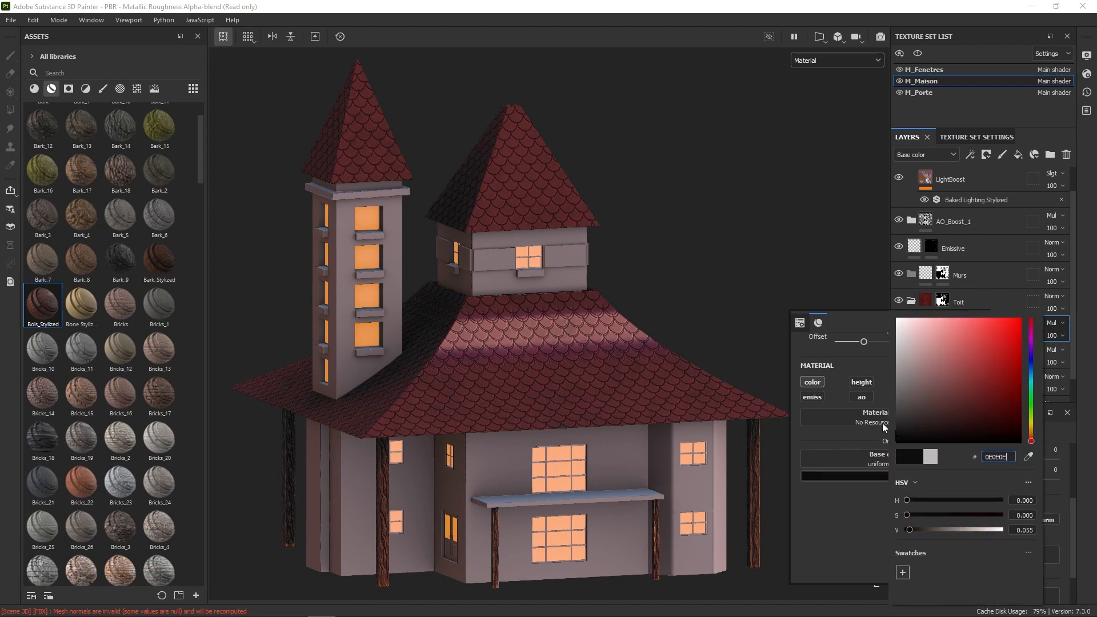
pyautogui.moveTo(1032, 432)
pyautogui.mouseDown()
pyautogui.moveTo(1032, 403)
pyautogui.moveTo(1032, 437)
pyautogui.mouseUp()
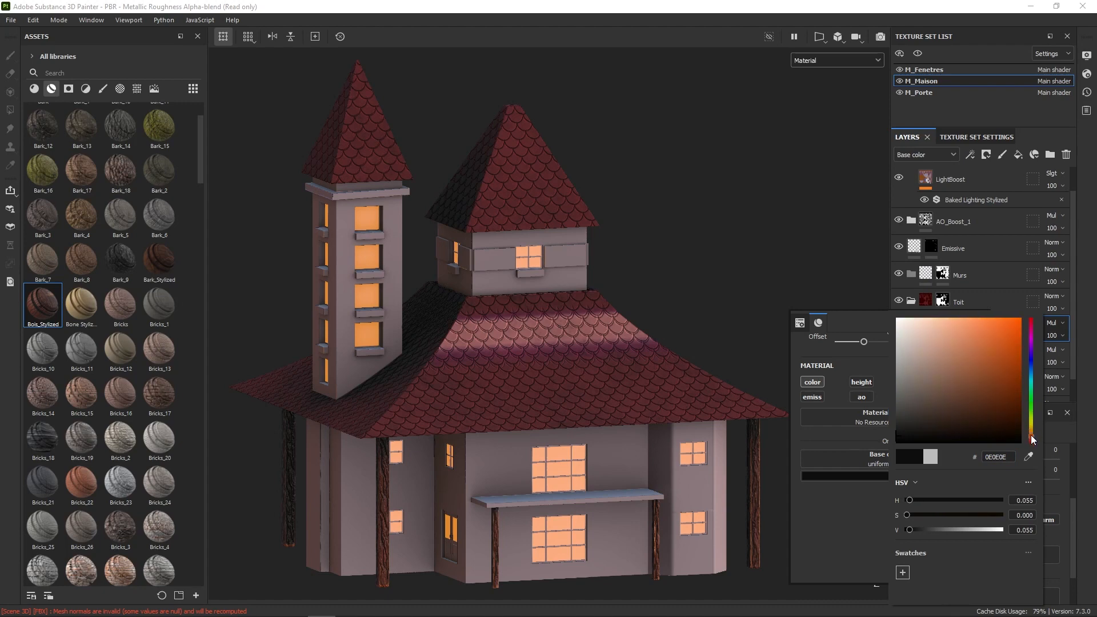
pyautogui.moveTo(1004, 394); pyautogui.dragTo(989, 347)
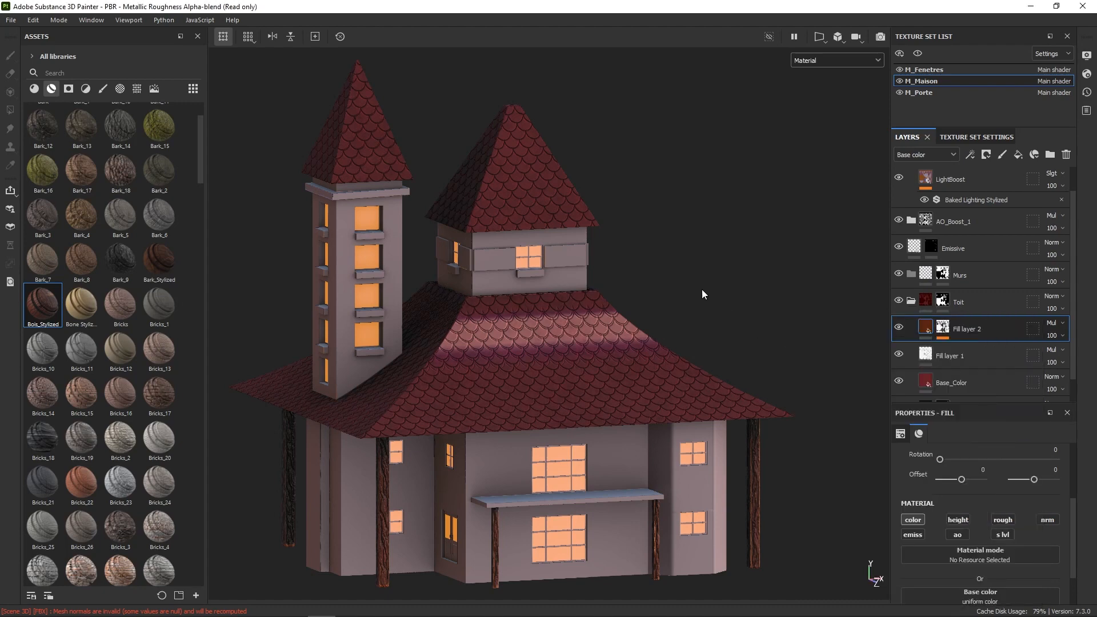
# Darken Fill layer 2's base color to a near-black tone for the dirt on the roof tiles.
pyautogui.keyDown('alt'); pyautogui.moveTo(668, 349); pyautogui.dragTo(665, 485, button='right'); pyautogui.keyUp('alt')
pyautogui.keyDown('alt'); pyautogui.moveTo(670, 355); pyautogui.dragTo(697, 366, button='right'); pyautogui.keyUp('alt')
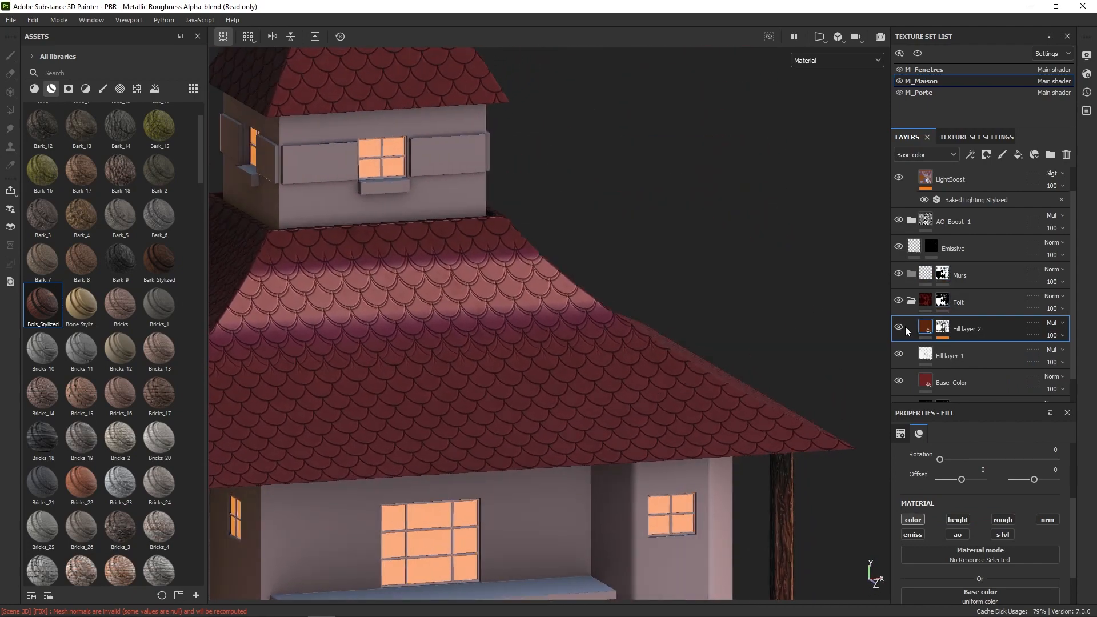
pyautogui.rightClick(753, 399)
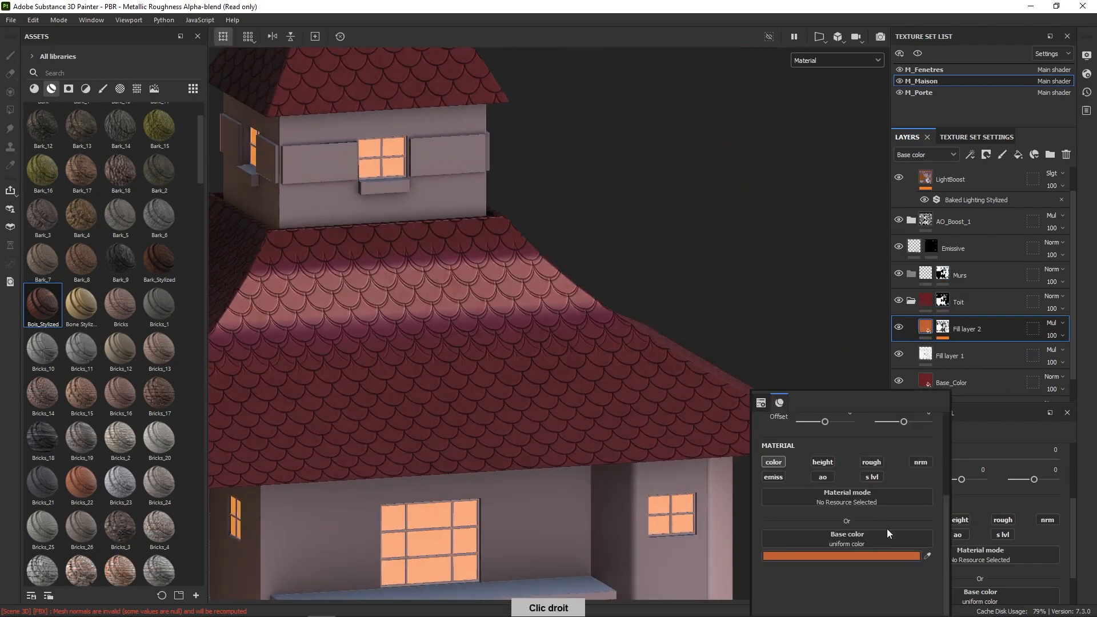
pyautogui.click(884, 555)
pyautogui.moveTo(910, 414); pyautogui.dragTo(872, 446)
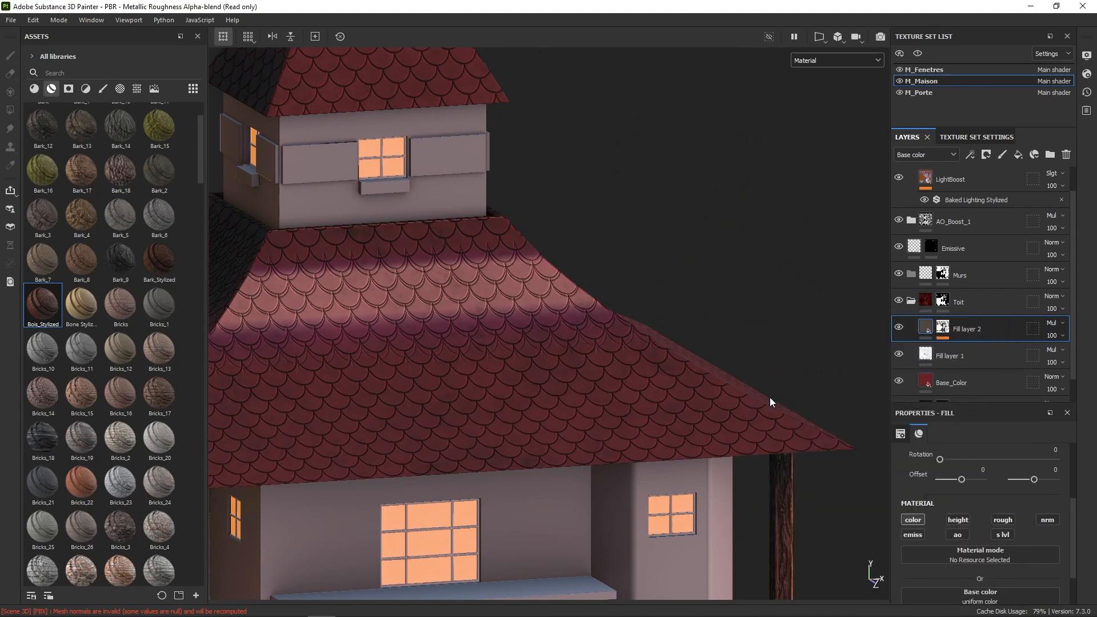
# Inspect the roof from several angles and compare it with LightBoost and AO_Boost_1 toggled off and on.
pyautogui.keyDown('alt'); pyautogui.moveTo(770, 397); pyautogui.dragTo(768, 364, button='right'); pyautogui.keyUp('alt')
pyautogui.keyDown('alt'); pyautogui.moveTo(768, 365); pyautogui.dragTo(770, 414); pyautogui.keyUp('alt')
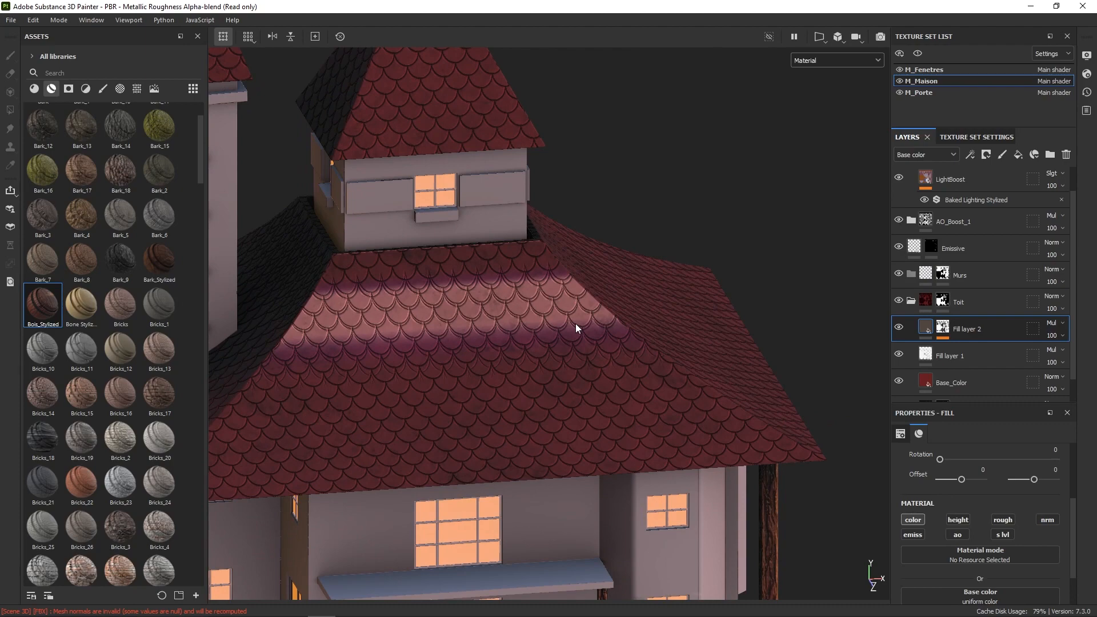
pyautogui.keyDown('alt'); pyautogui.moveTo(574, 323); pyautogui.dragTo(735, 270); pyautogui.keyUp('alt')
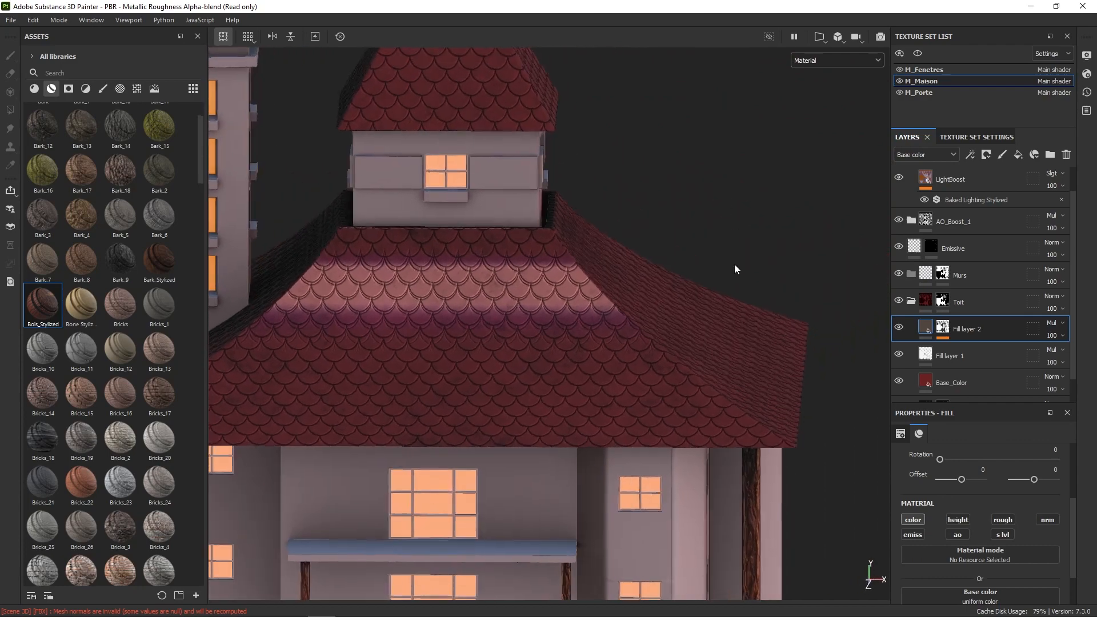
pyautogui.keyDown('alt'); pyautogui.moveTo(734, 265); pyautogui.dragTo(761, 148, button='right'); pyautogui.keyUp('alt')
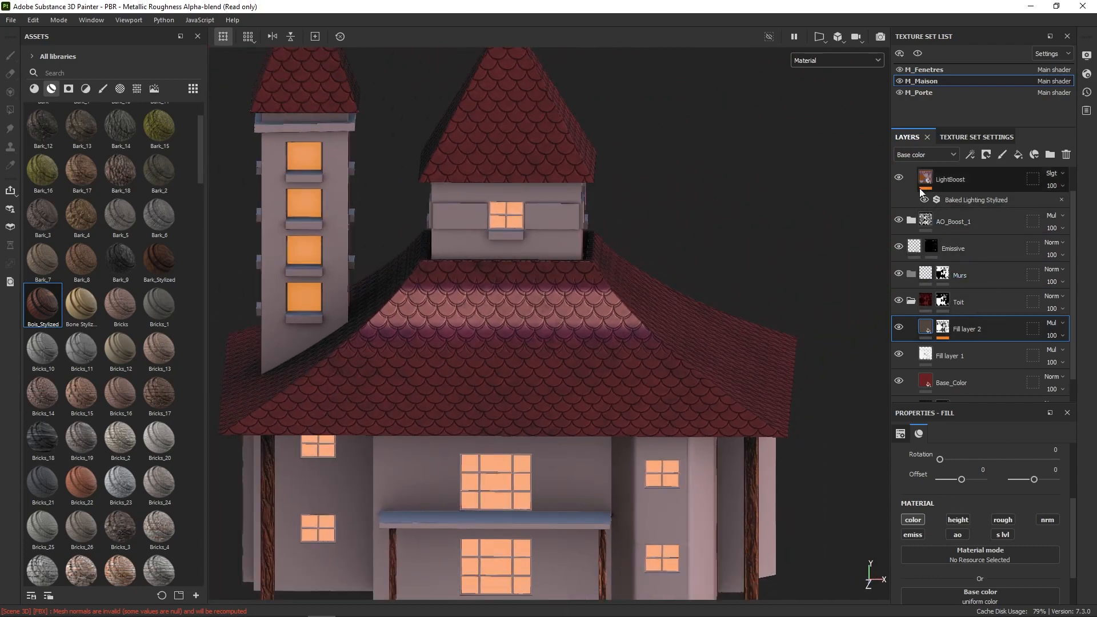
pyautogui.click(899, 176)
pyautogui.click(900, 177)
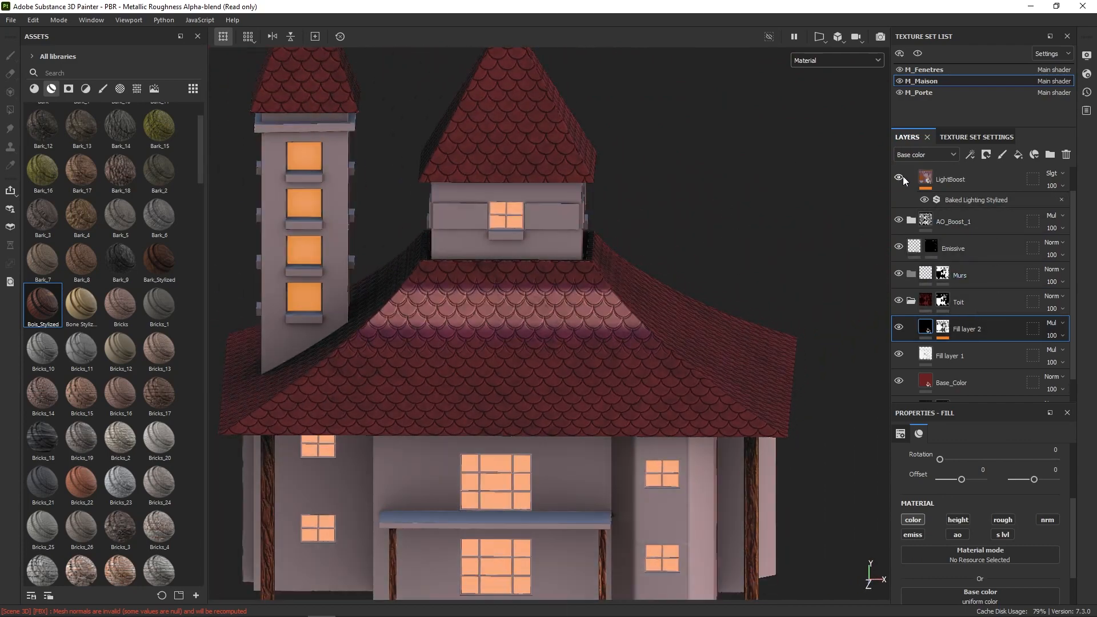
pyautogui.click(899, 220)
pyautogui.click(898, 220)
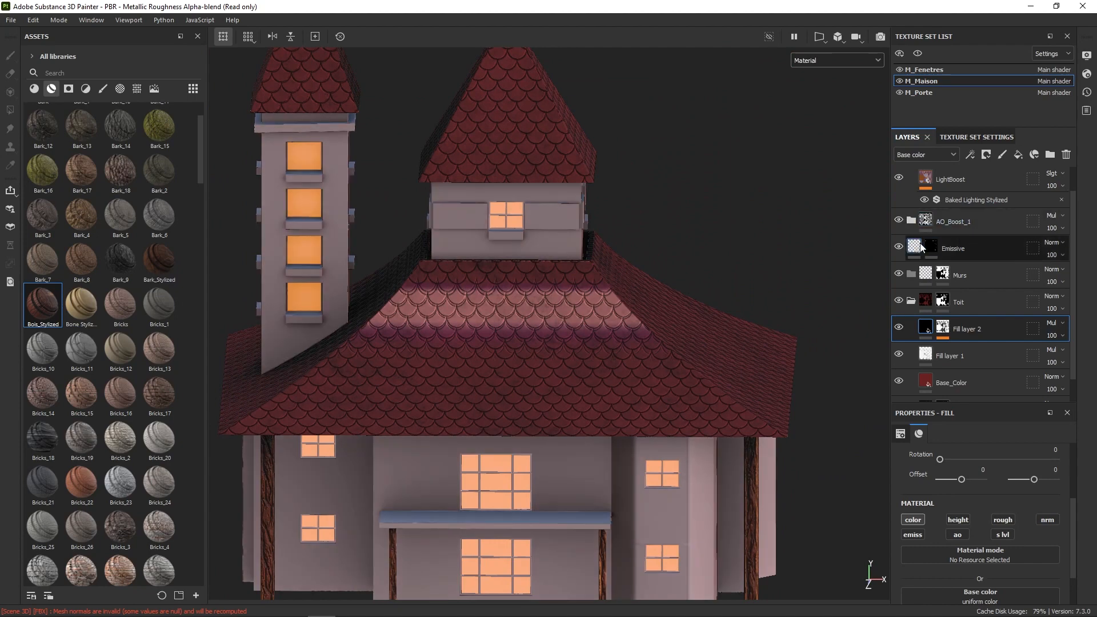
# Add a color-only fill layer above Fill layer 2 in the Toit folder, using Fabric Circle Half Overlap as its base color.
pyautogui.click(899, 246)
pyautogui.click(899, 246)
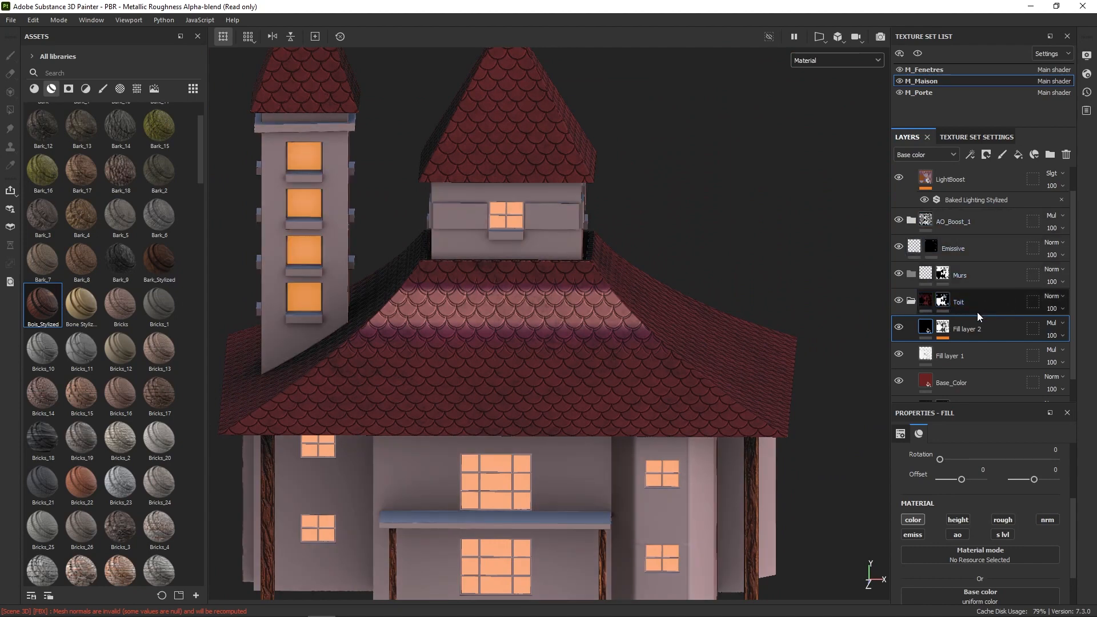
pyautogui.click(1016, 156)
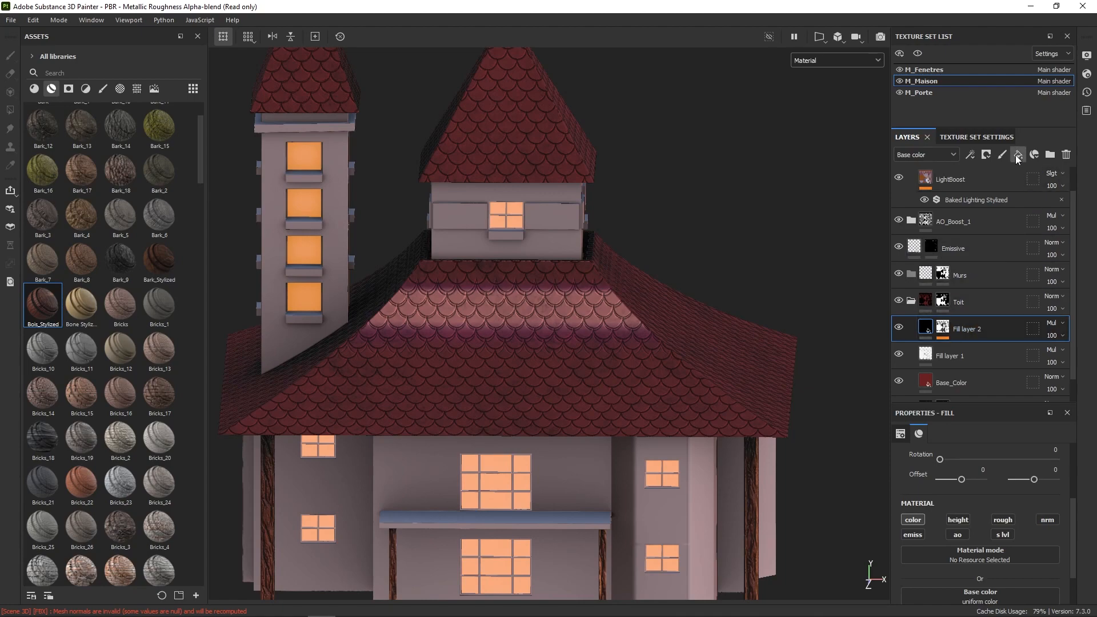
pyautogui.rightClick(833, 391)
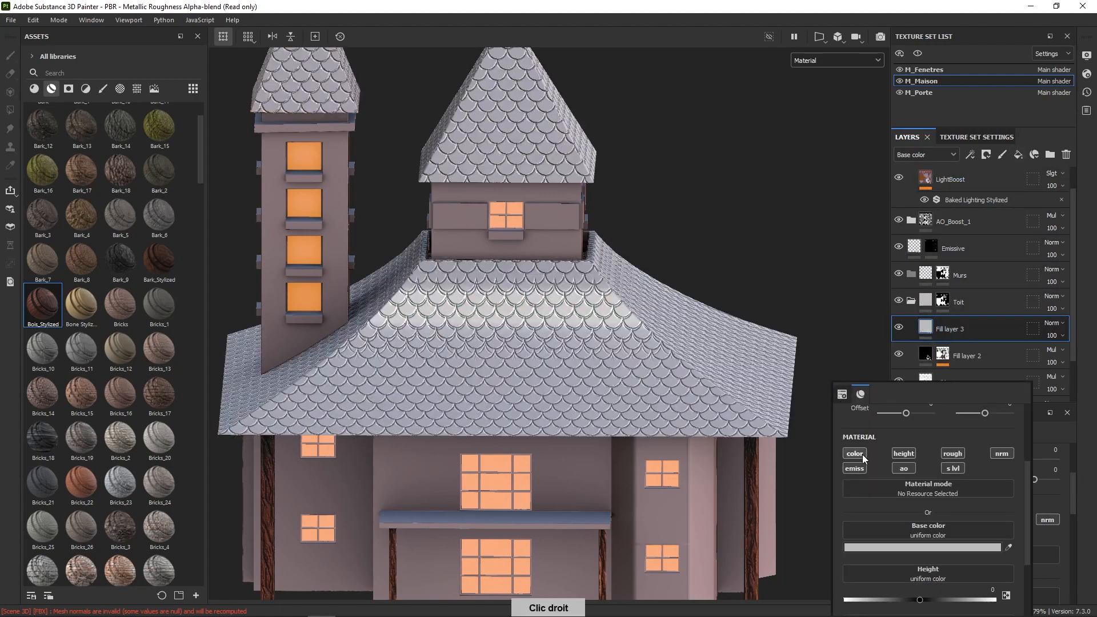
pyautogui.click(933, 536)
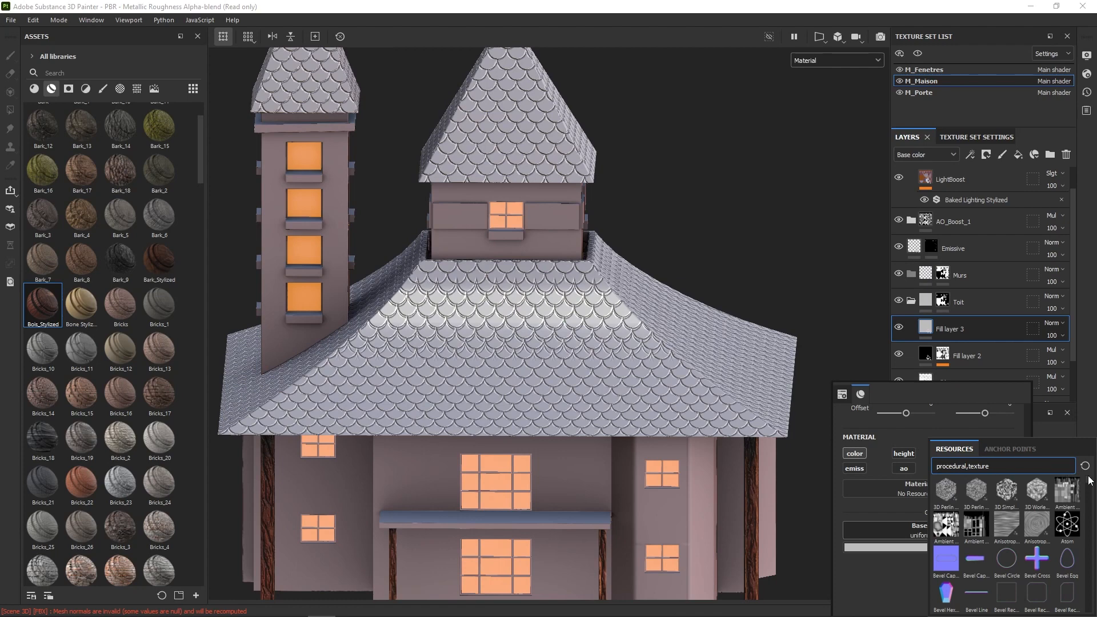
pyautogui.scroll(-10, 1089, 519)
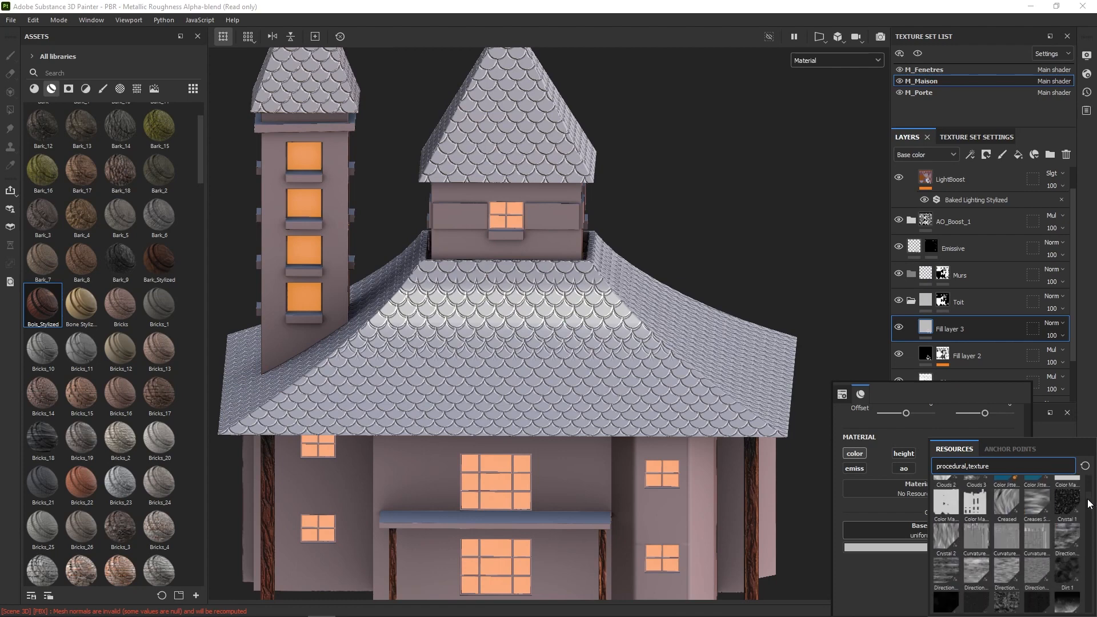
pyautogui.click(1010, 485)
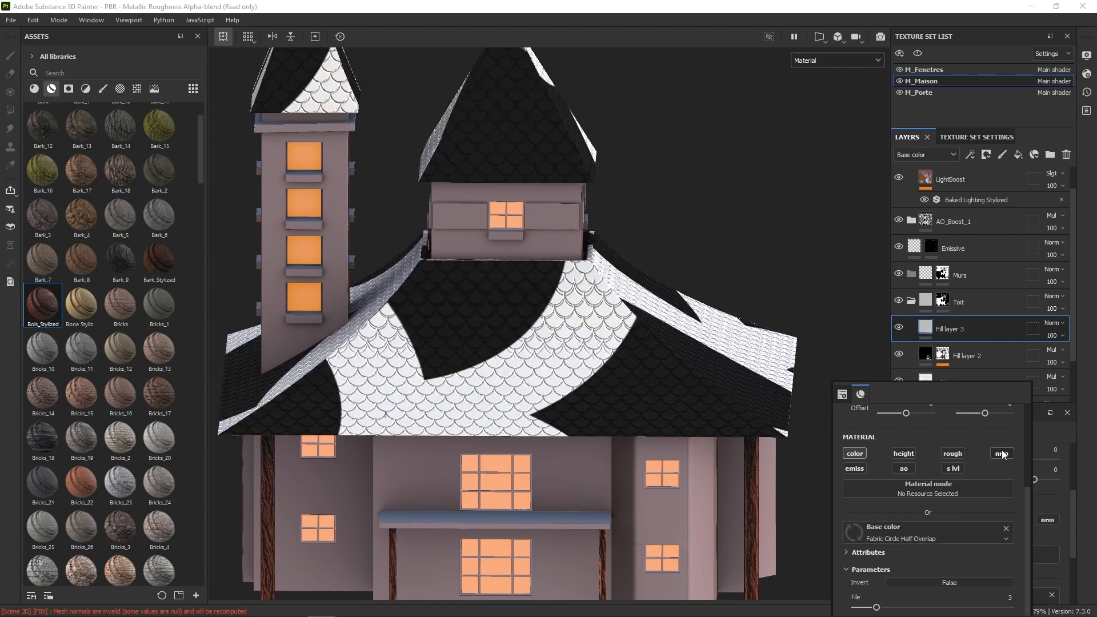
# Invert Fill layer 3's circle pattern and set its Tile to 16 and Border Width to 0.03.
pyautogui.scroll(-2, 1027, 507)
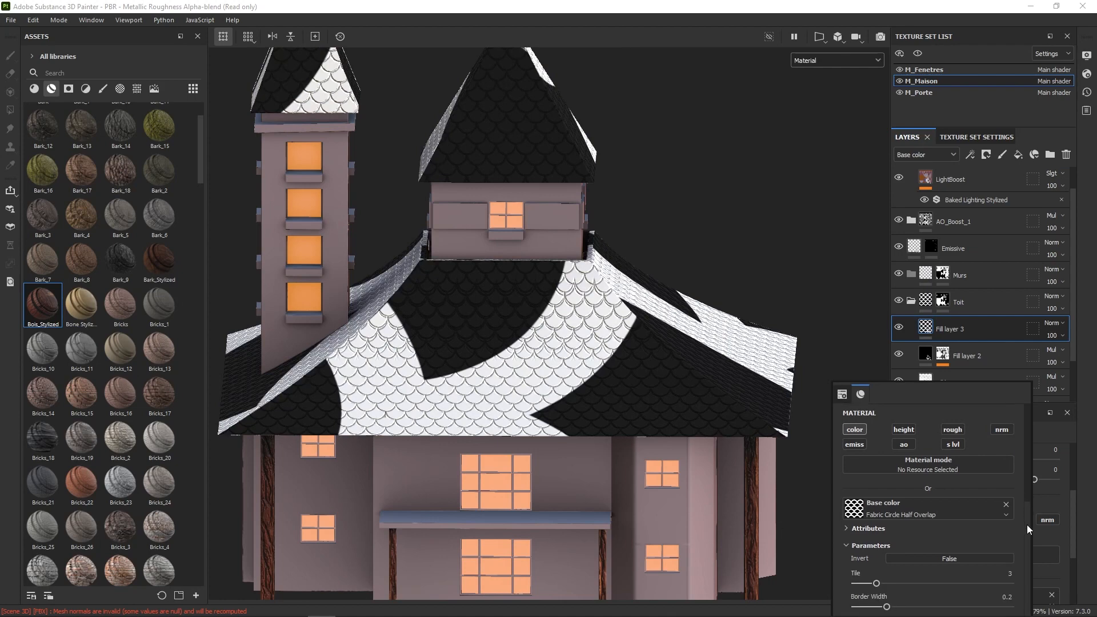
pyautogui.click(958, 557)
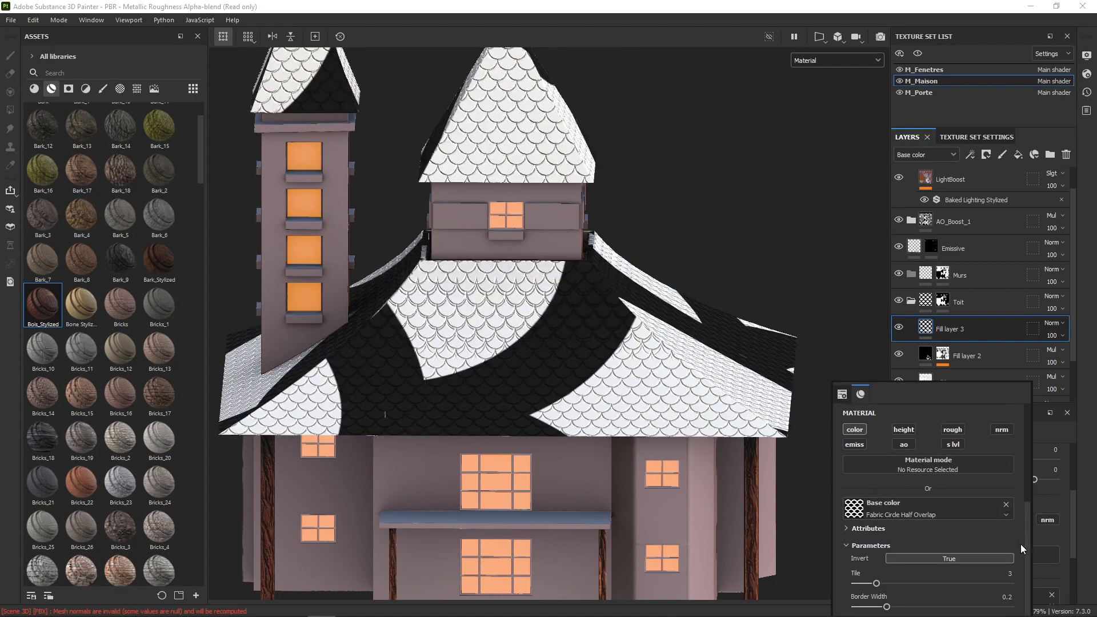
pyautogui.moveTo(877, 583); pyautogui.dragTo(1012, 584)
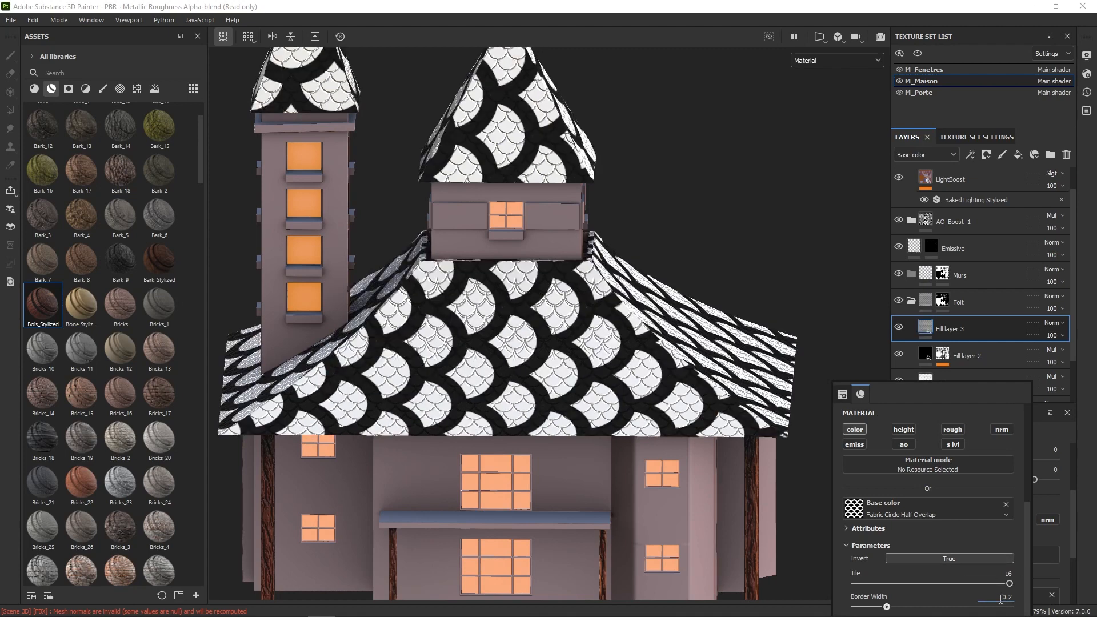
pyautogui.click(1005, 597)
pyautogui.write('0.03')
pyautogui.press('Return')
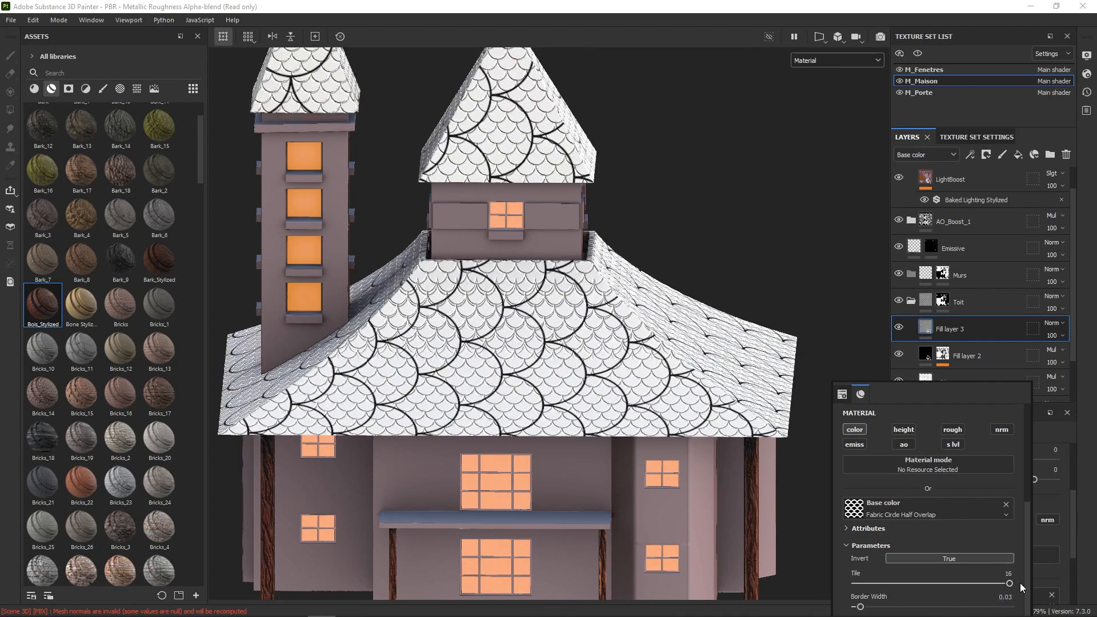
# Switch Fill layer 3 to tri-planar projection with a UV scale of 2 and a rotation of 180.
pyautogui.scroll(5, 1025, 503)
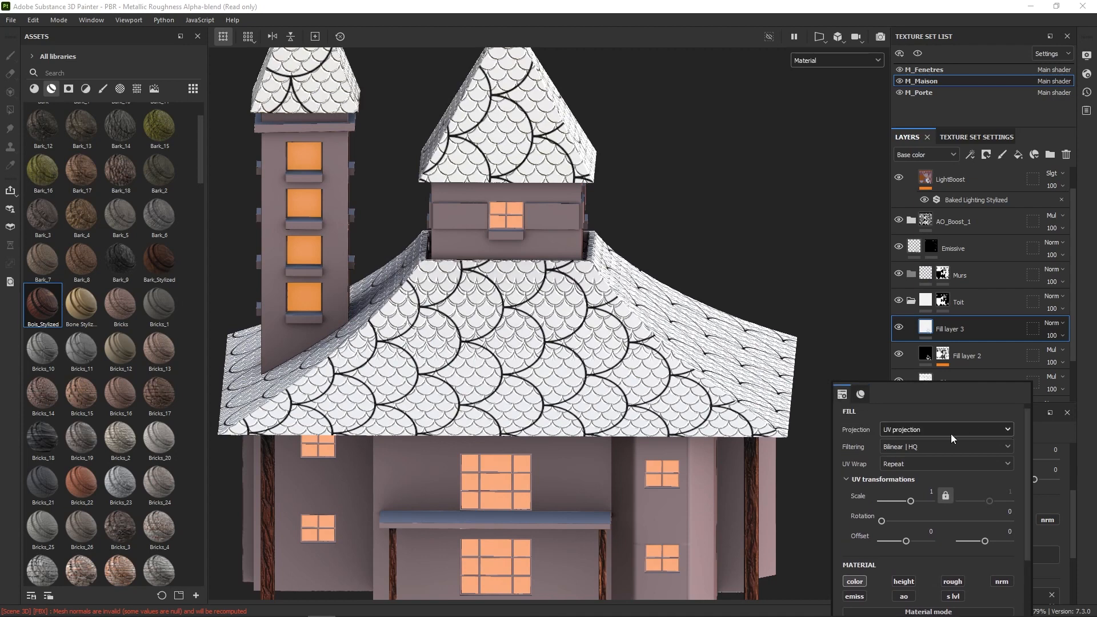
pyautogui.click(949, 433)
pyautogui.click(926, 468)
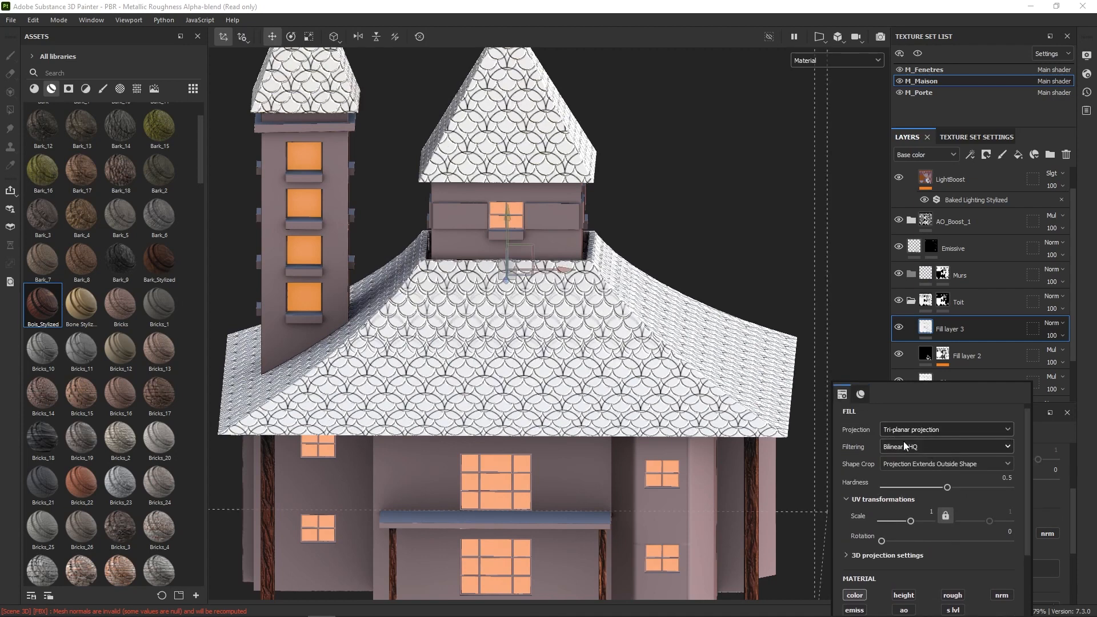
pyautogui.click(931, 511)
pyautogui.press('Return')
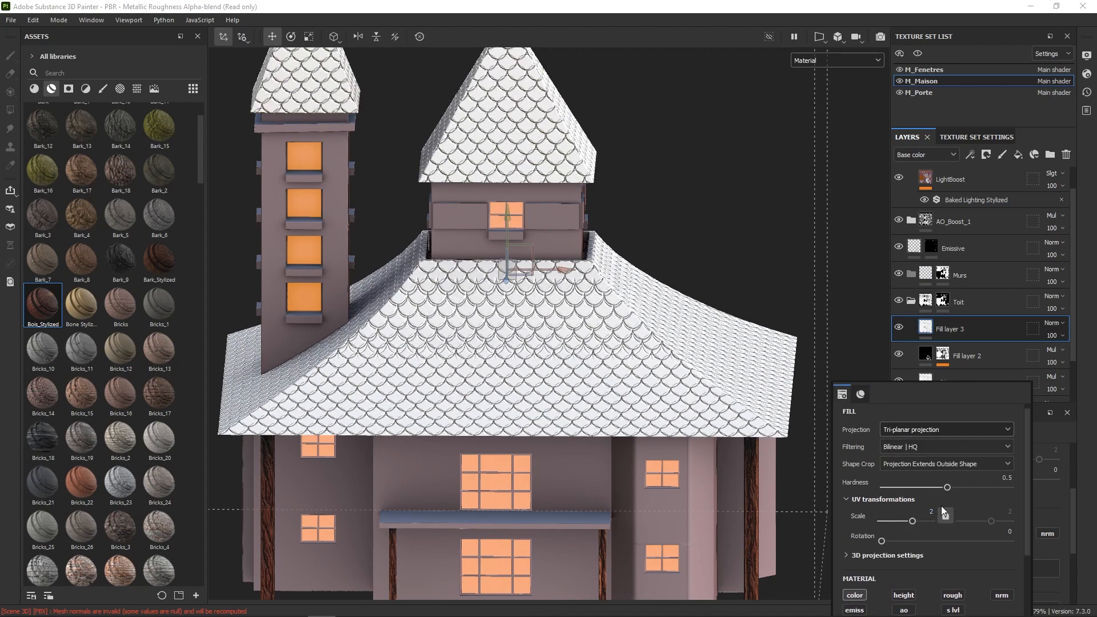
pyautogui.click(1005, 535)
pyautogui.write('180')
pyautogui.press('Return')
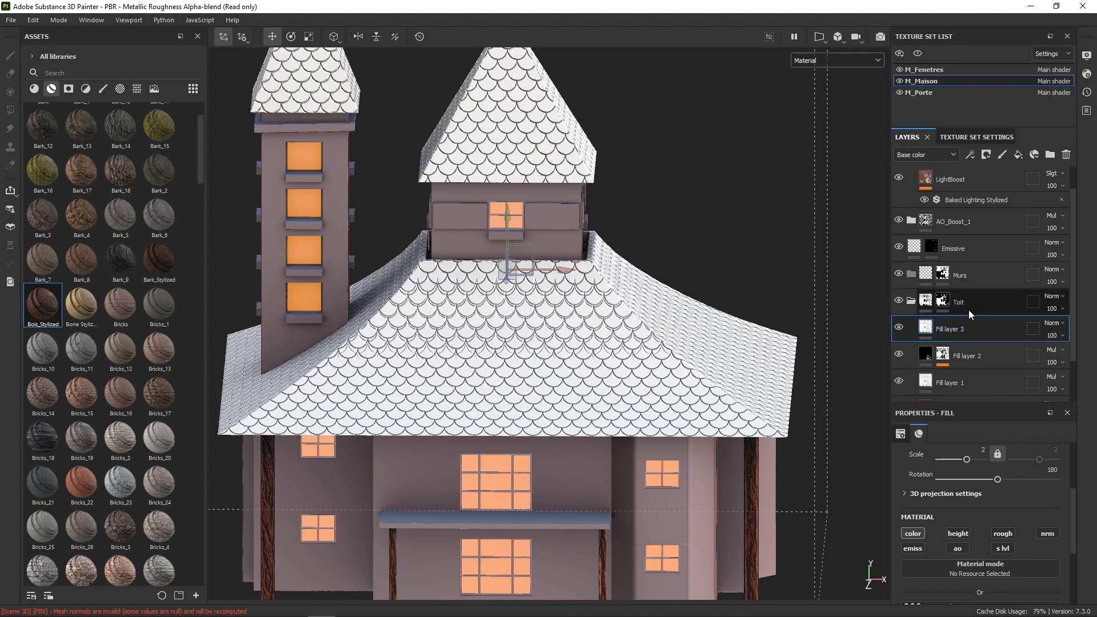
# Try enabling the height channel on Fill layer 3 and review its material parameters.
pyautogui.rightClick(938, 333)
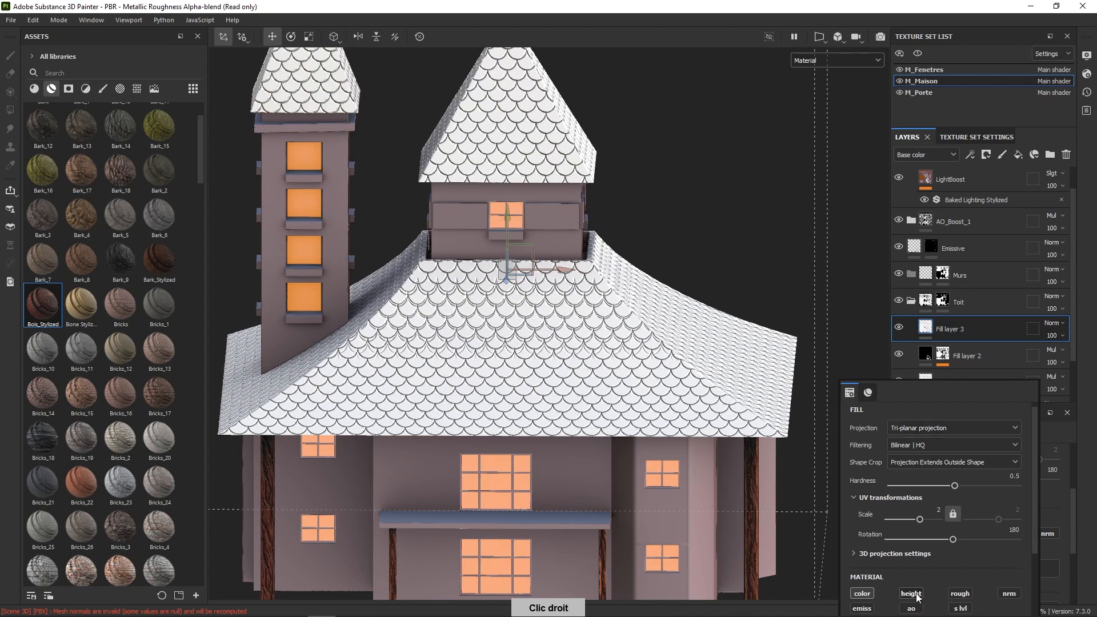
pyautogui.moveTo(1033, 483); pyautogui.dragTo(966, 547)
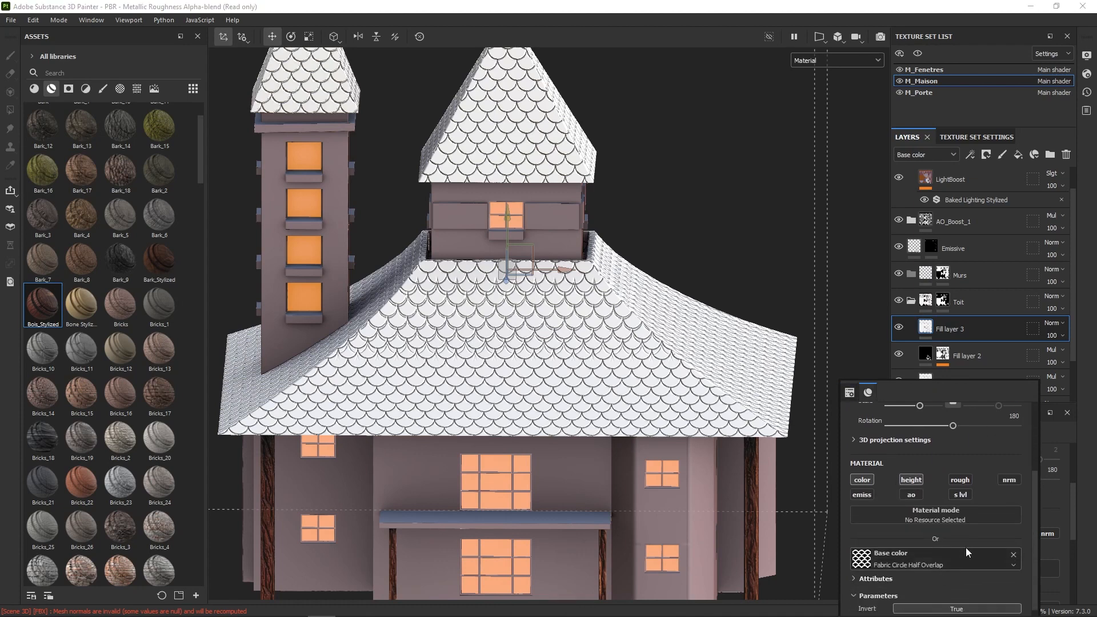
pyautogui.moveTo(1034, 503); pyautogui.dragTo(1032, 553)
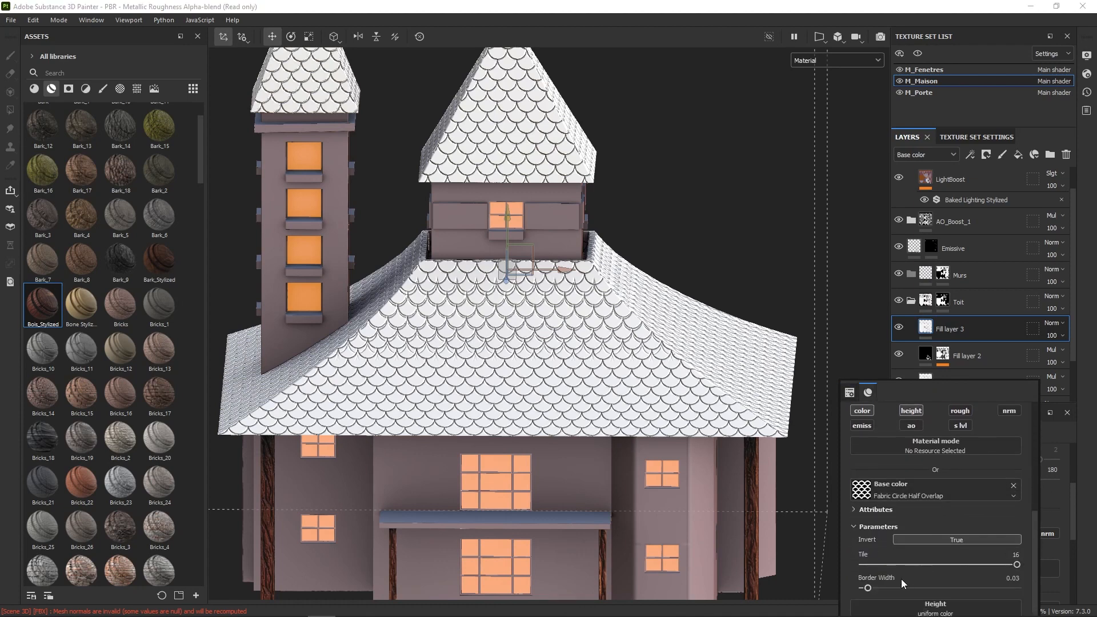
pyautogui.rightClick(830, 259)
pyautogui.moveTo(918, 510); pyautogui.dragTo(951, 512)
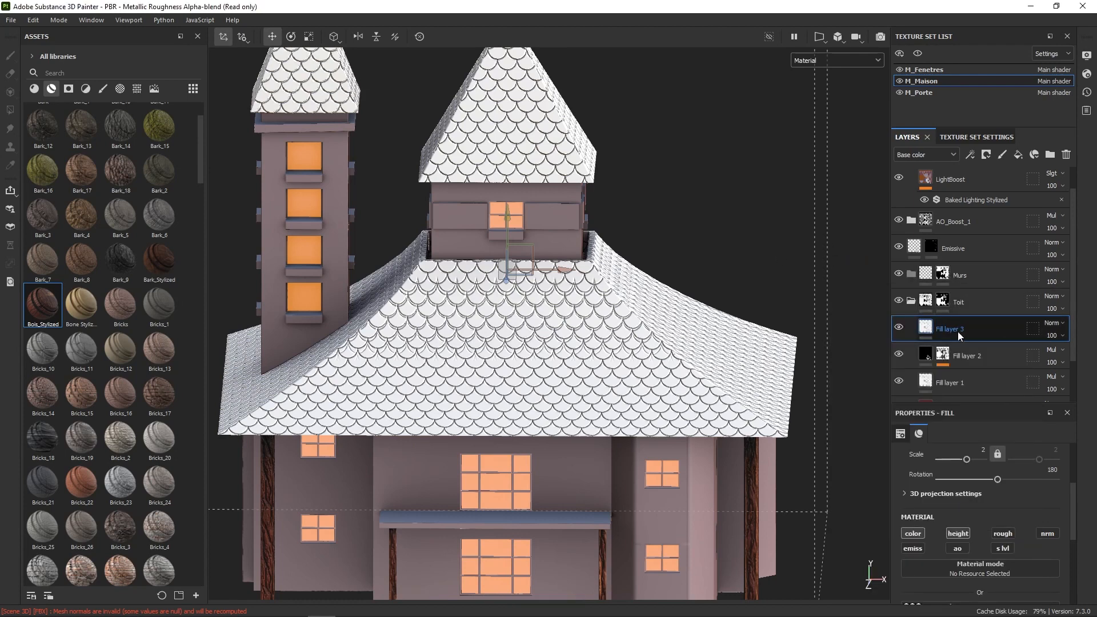
# Add a Levels effect to Fill layer 3's base color and try an input black of 0.8861 with an output white of 0.291.
pyautogui.rightClick(933, 330)
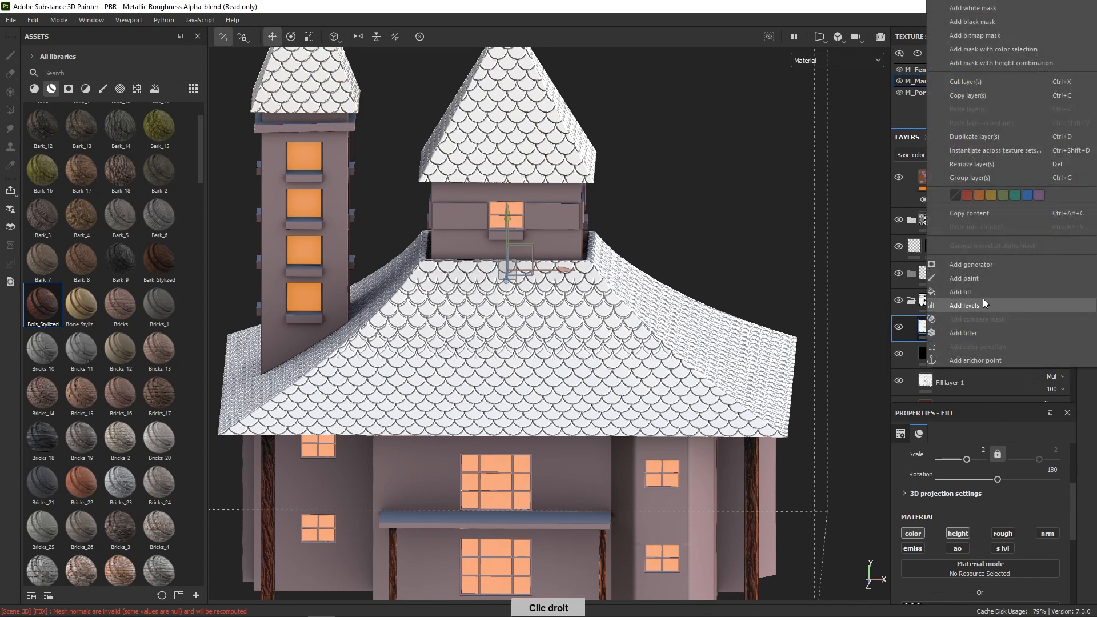
pyautogui.click(982, 304)
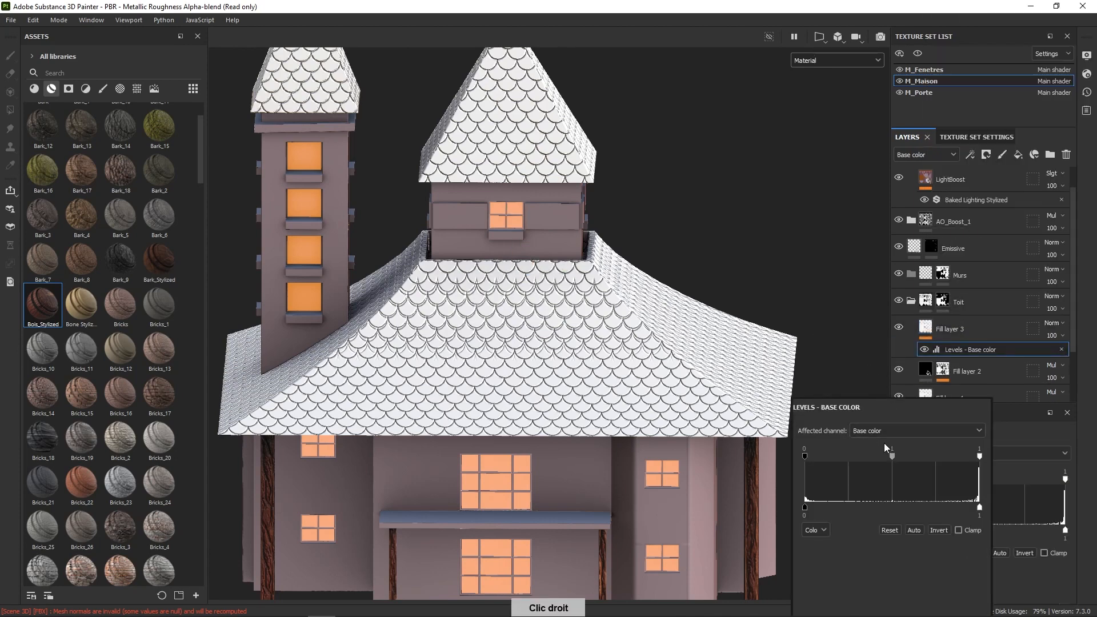
pyautogui.click(914, 429)
pyautogui.click(917, 432)
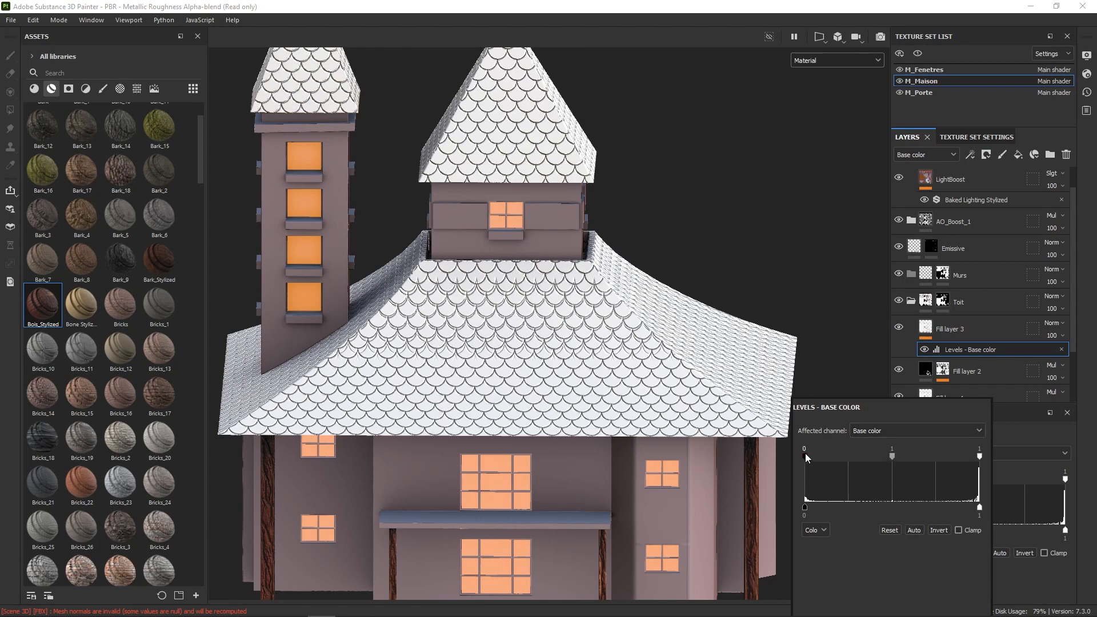
pyautogui.moveTo(804, 454); pyautogui.dragTo(960, 457)
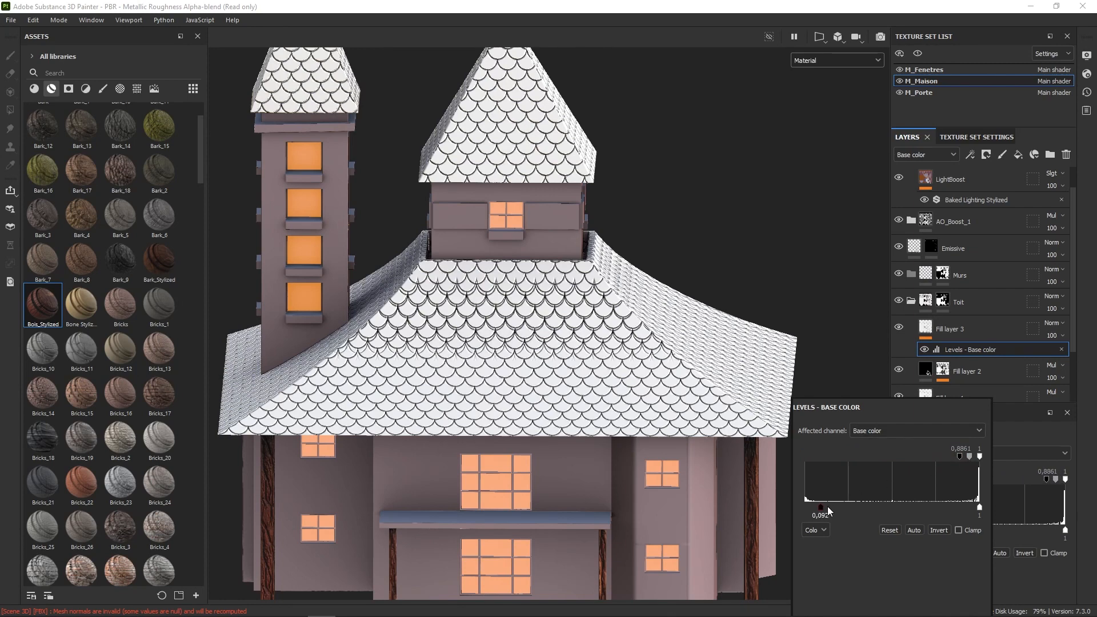
pyautogui.moveTo(827, 506); pyautogui.dragTo(787, 498)
pyautogui.moveTo(981, 506); pyautogui.dragTo(856, 507)
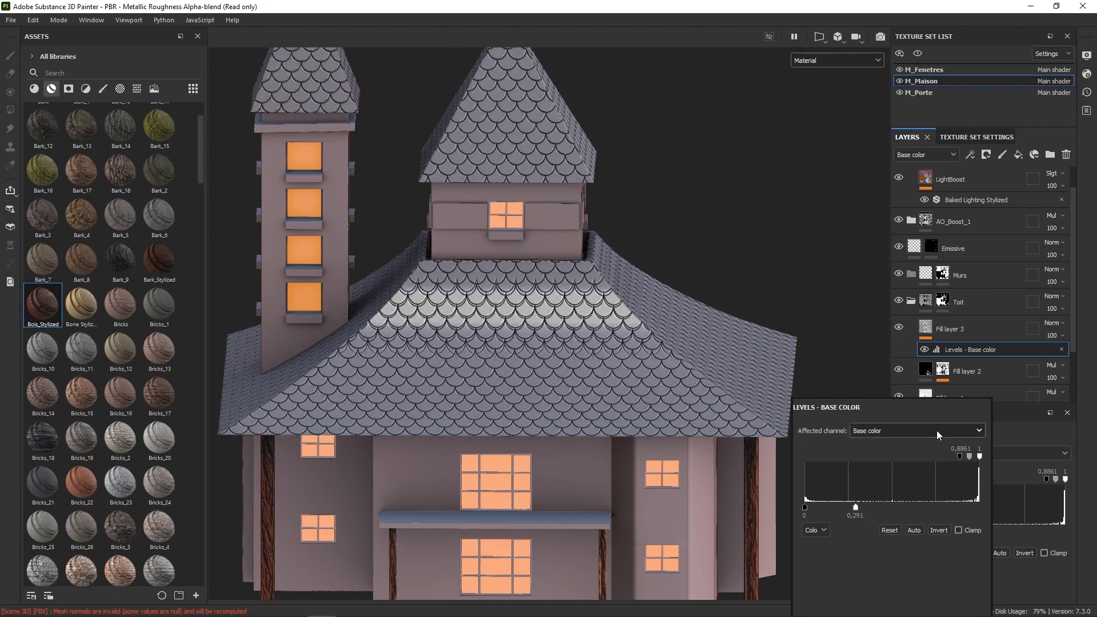
# Reset the Levels input black to 0 and try an input white of 0.134 with the output white at 0.291.
pyautogui.moveTo(960, 455); pyautogui.dragTo(784, 454)
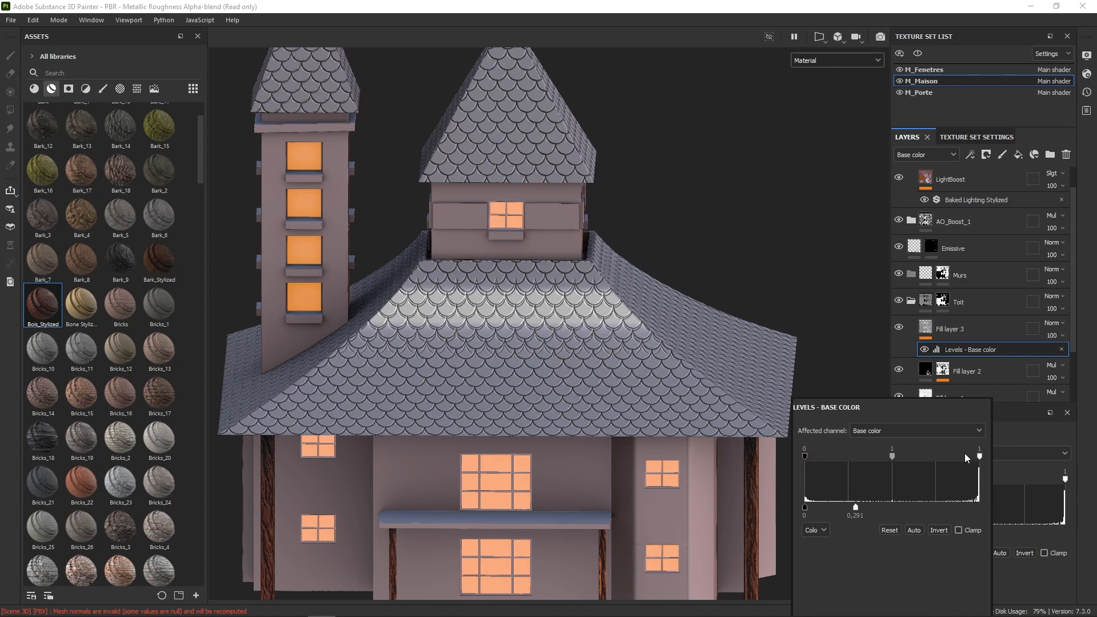
pyautogui.moveTo(980, 456); pyautogui.dragTo(893, 455)
pyautogui.moveTo(855, 507); pyautogui.dragTo(832, 507)
pyautogui.moveTo(893, 456); pyautogui.dragTo(835, 455)
pyautogui.moveTo(832, 507); pyautogui.dragTo(855, 507)
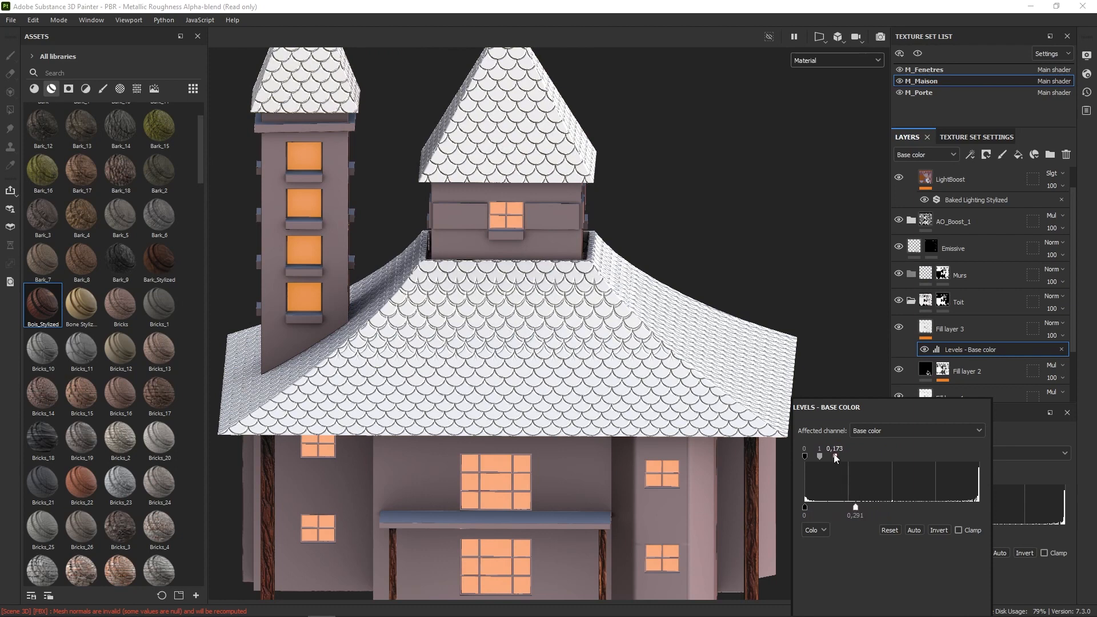
pyautogui.moveTo(836, 455)
pyautogui.mouseDown()
pyautogui.moveTo(819, 459)
pyautogui.moveTo(829, 458)
pyautogui.mouseUp()
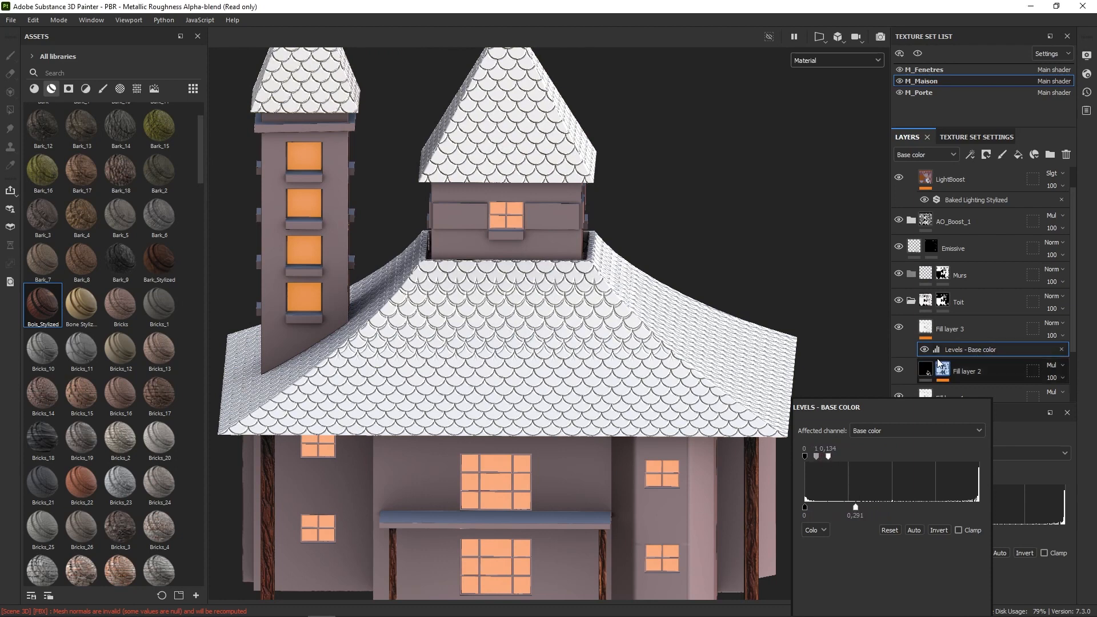
# Remove the Levels effect from Fill layer 3 and disable the layer's height channel.
pyautogui.click(925, 328)
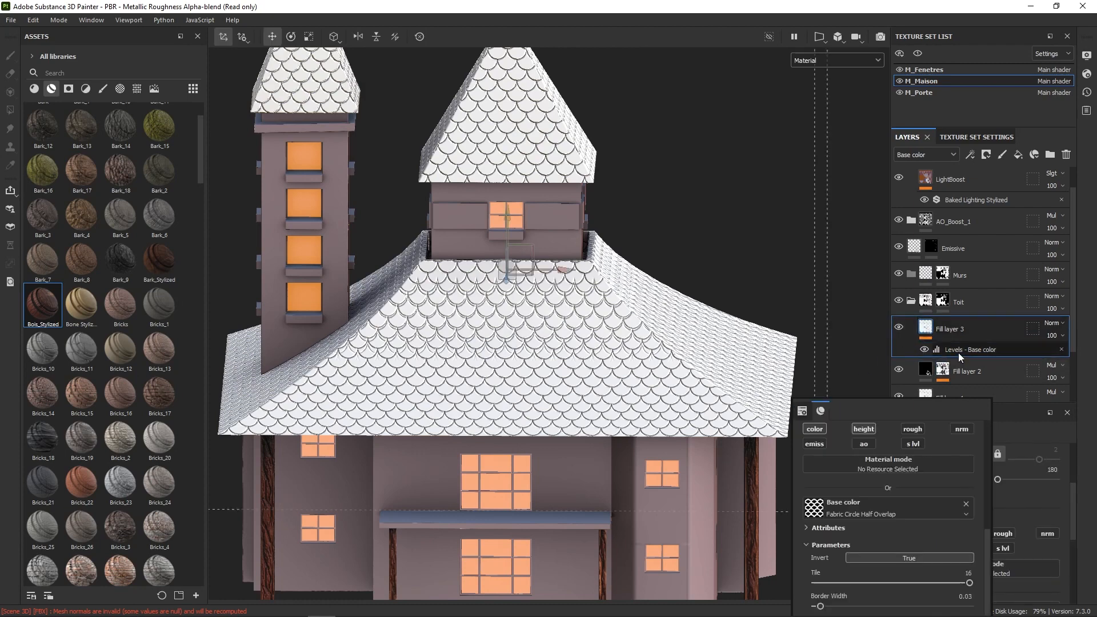
pyautogui.click(1062, 349)
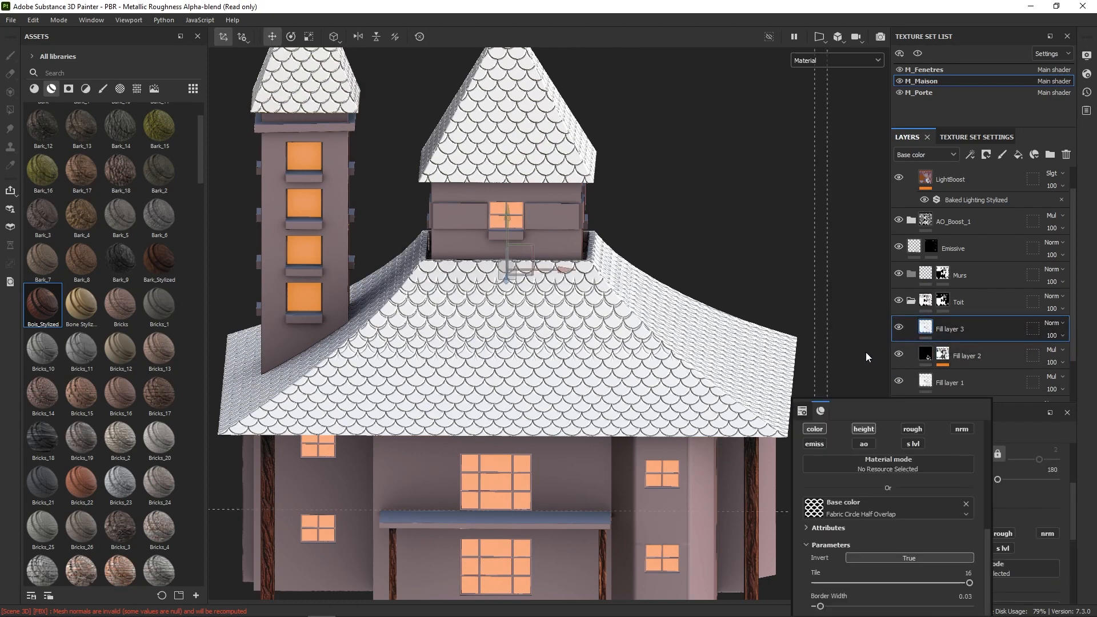
pyautogui.scroll(1, 863, 425)
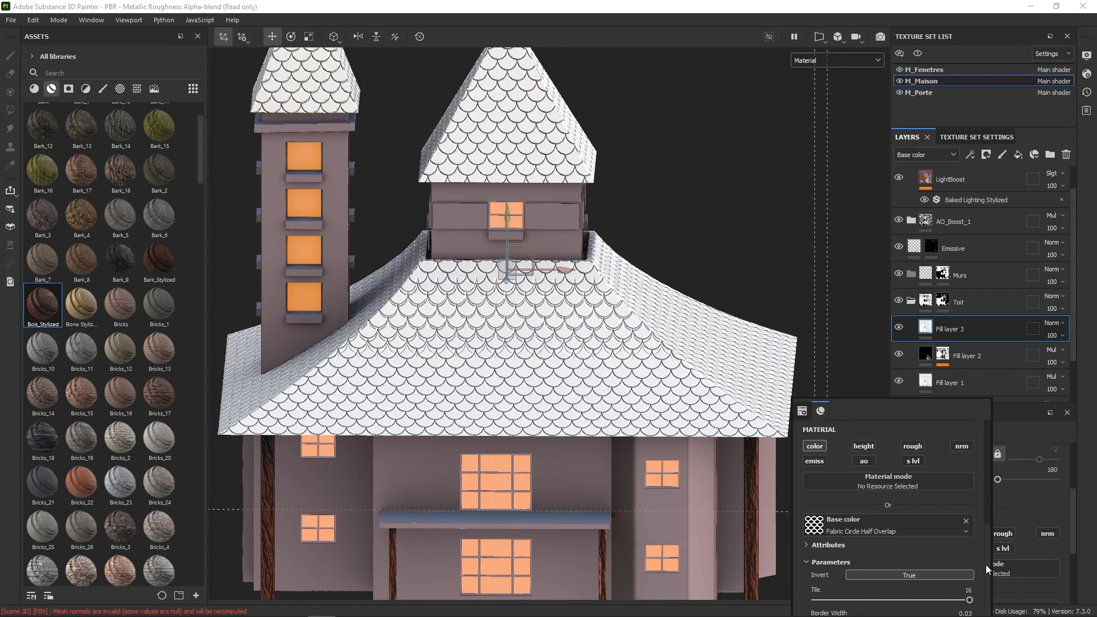
# Thicken the tile outlines of Fill layer 3 by trying a Border Width of 0.1 and settling on 0.3.
pyautogui.rightClick(779, 311)
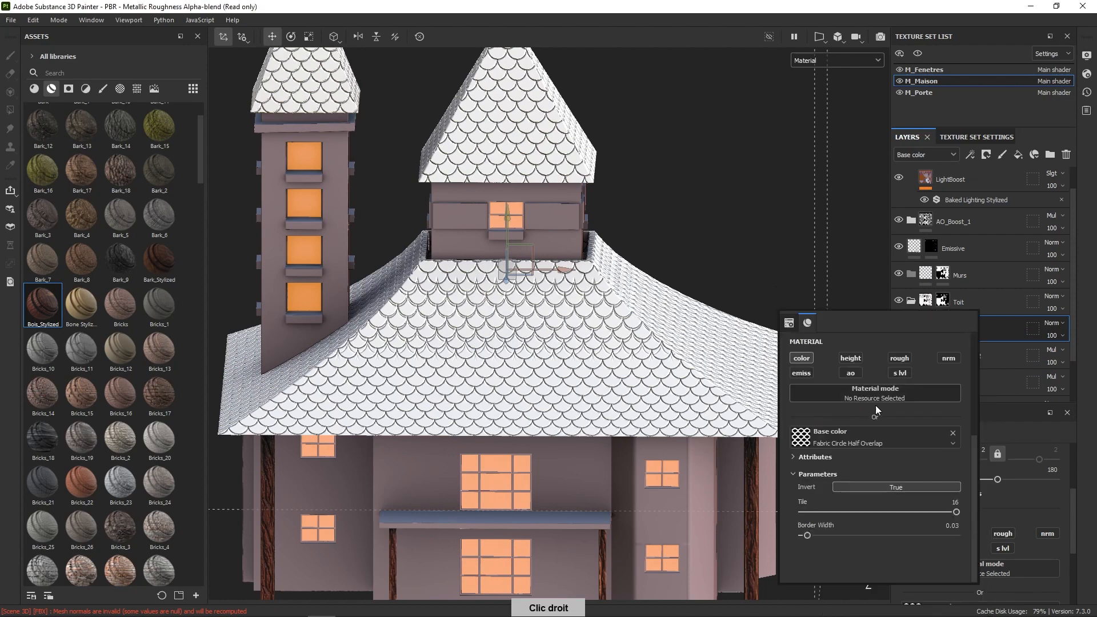
pyautogui.doubleClick(953, 525)
pyautogui.write('0.')
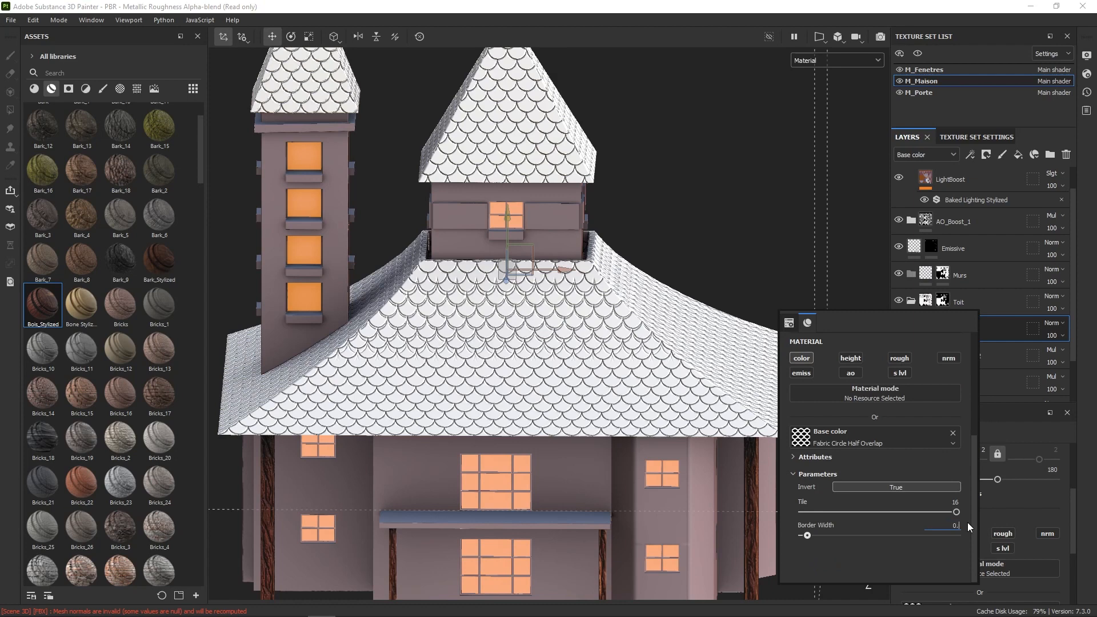
pyautogui.write('1')
pyautogui.press('Return')
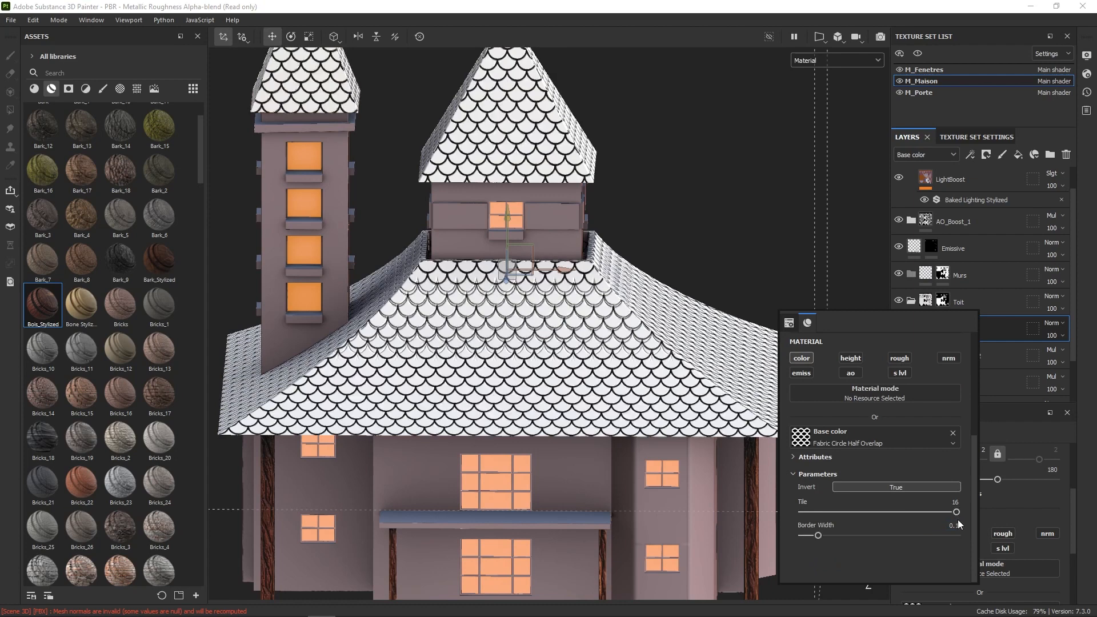
pyautogui.doubleClick(959, 525)
pyautogui.write('0.3')
pyautogui.press('Return')
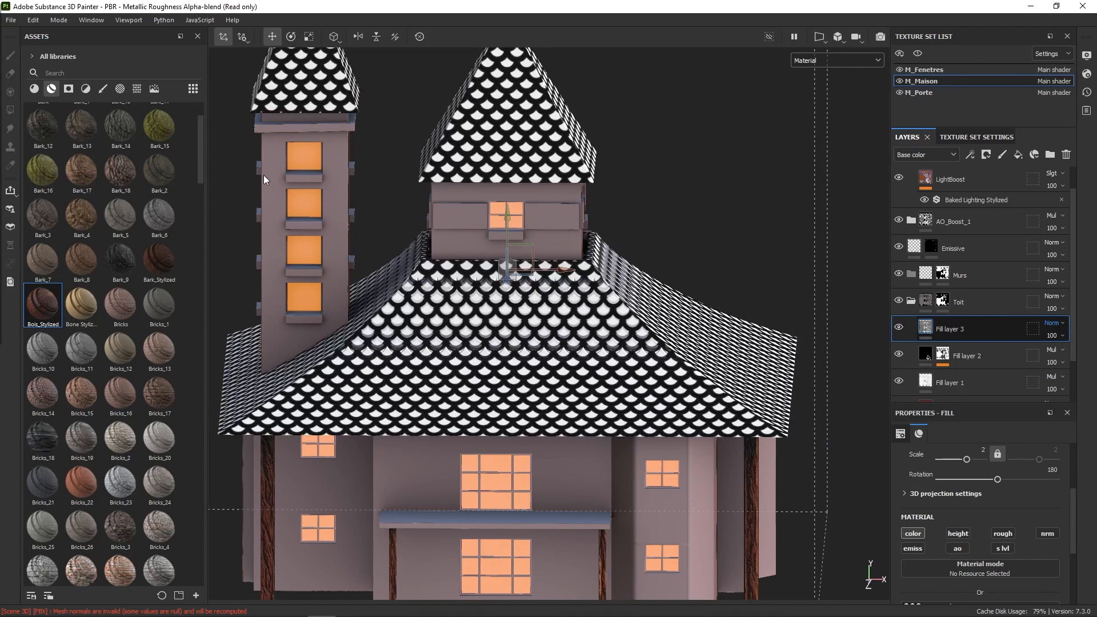
# Try Hard light and set the base color blending mode of Fill layer 3 to Soft light.
pyautogui.click(1055, 323)
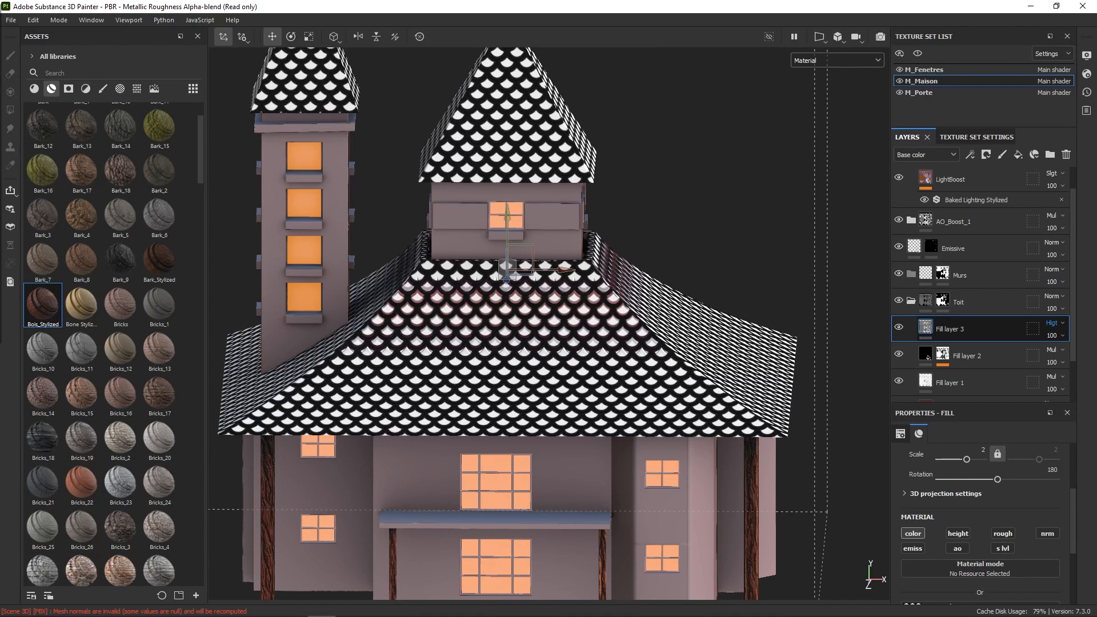
pyautogui.press('Up')
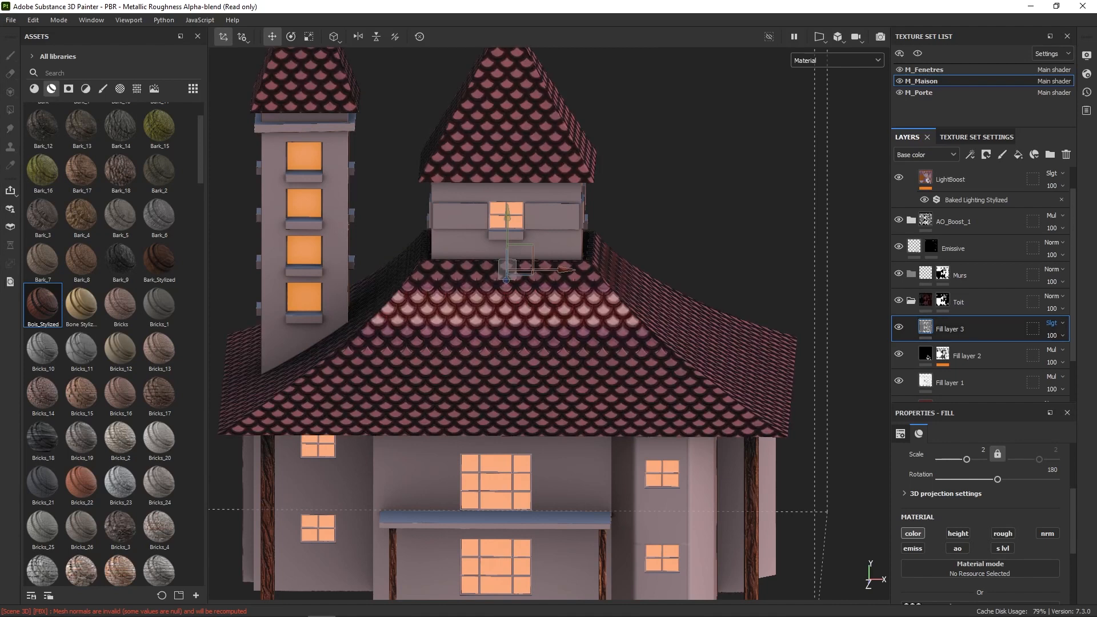
# Add a filter to the content of Fill layer 3 and try the Blur filter on the tile pattern.
pyautogui.rightClick(797, 355)
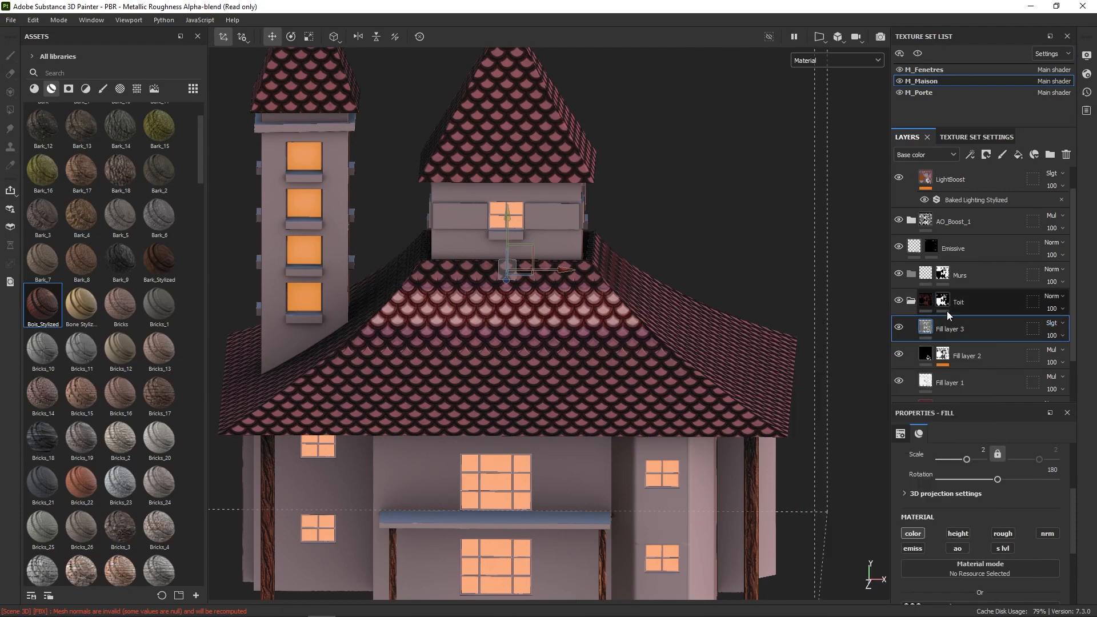
pyautogui.keyDown('alt'); pyautogui.moveTo(775, 395); pyautogui.dragTo(840, 380); pyautogui.keyUp('alt')
pyautogui.keyDown('alt'); pyautogui.moveTo(770, 410); pyautogui.dragTo(749, 435, button='right'); pyautogui.keyUp('alt')
pyautogui.moveTo(750, 434)
pyautogui.keyDown('alt'); pyautogui.mouseDown()
pyautogui.moveTo(744, 456)
pyautogui.moveTo(767, 422)
pyautogui.mouseUp(); pyautogui.keyUp('alt')
pyautogui.rightClick(767, 429)
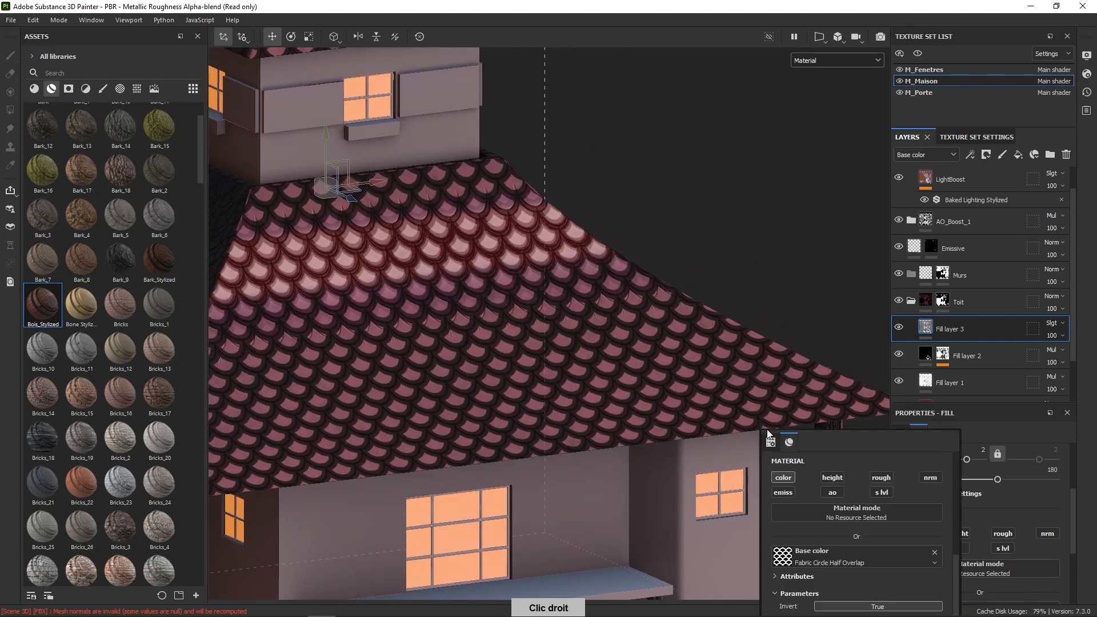
pyautogui.rightClick(965, 330)
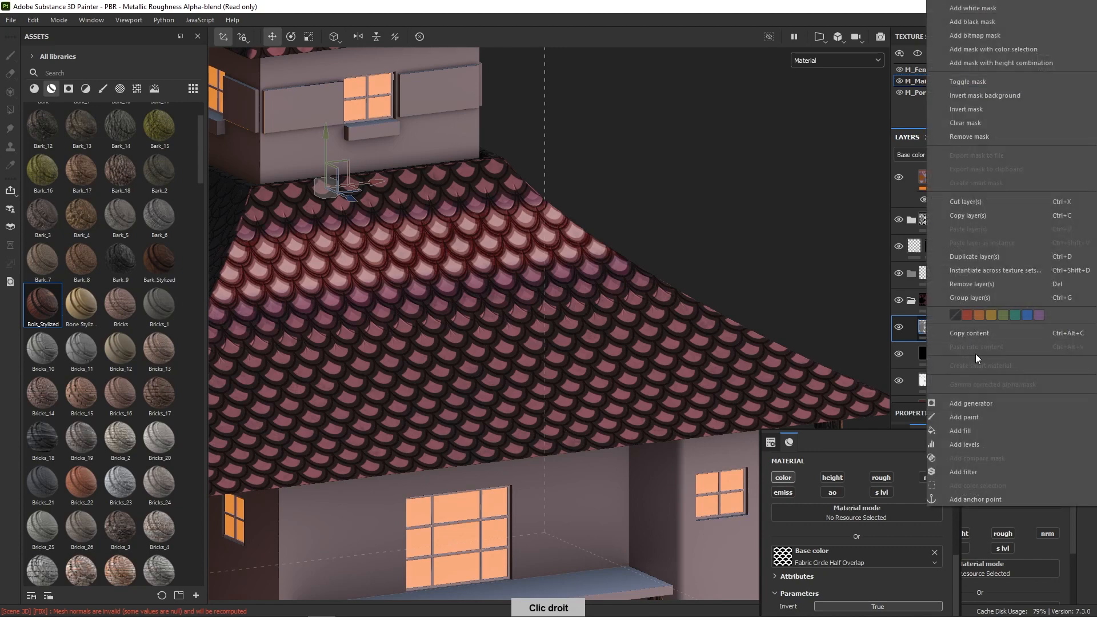
pyautogui.click(976, 469)
pyautogui.rightClick(882, 410)
pyautogui.click(886, 433)
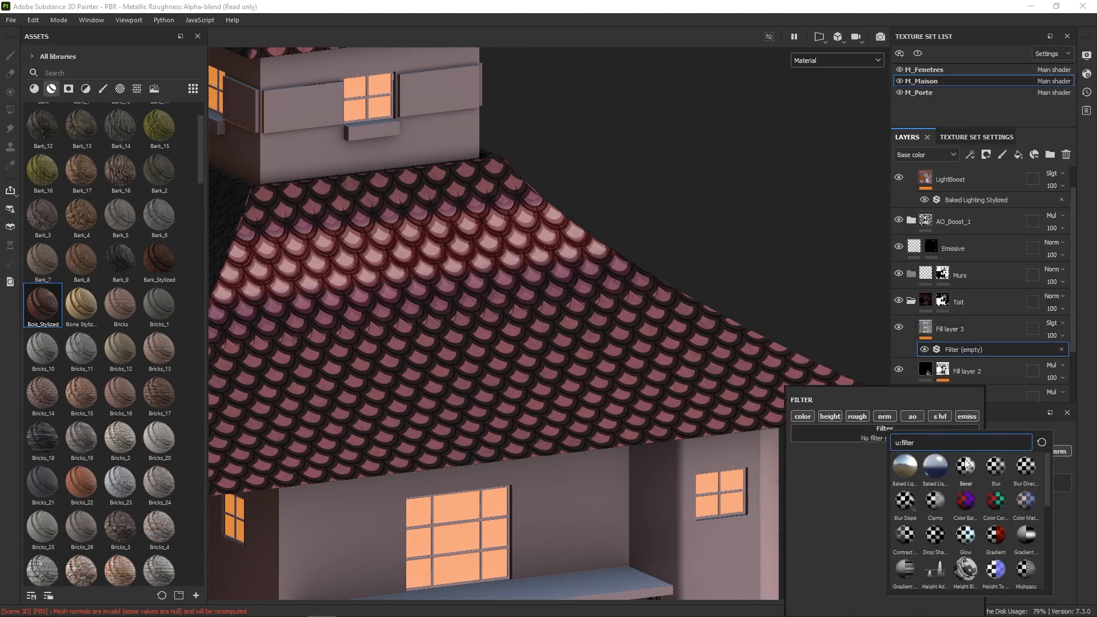
pyautogui.click(994, 467)
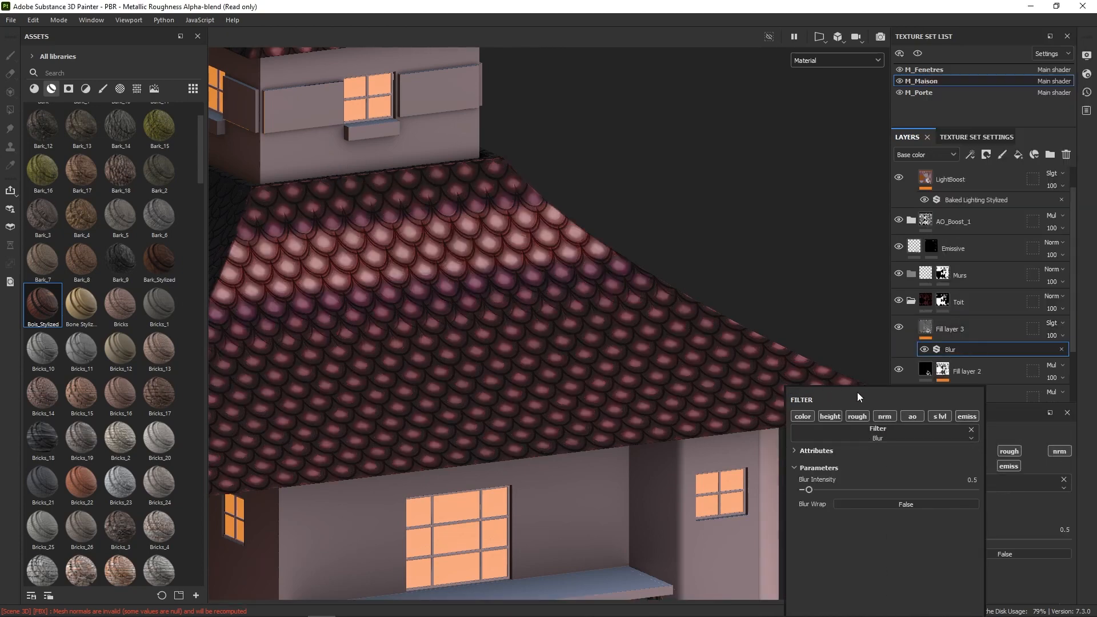
# Try a Blur Intensity of 0.32 and remove the Blur filter from Fill layer 3.
pyautogui.moveTo(810, 491); pyautogui.dragTo(802, 489)
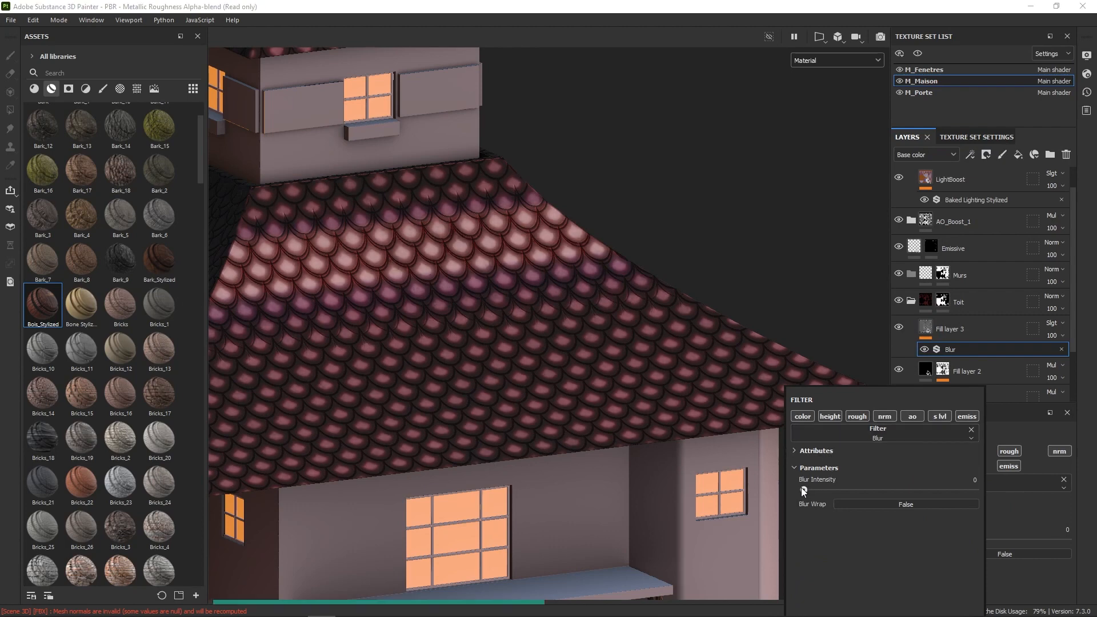
pyautogui.click(807, 488)
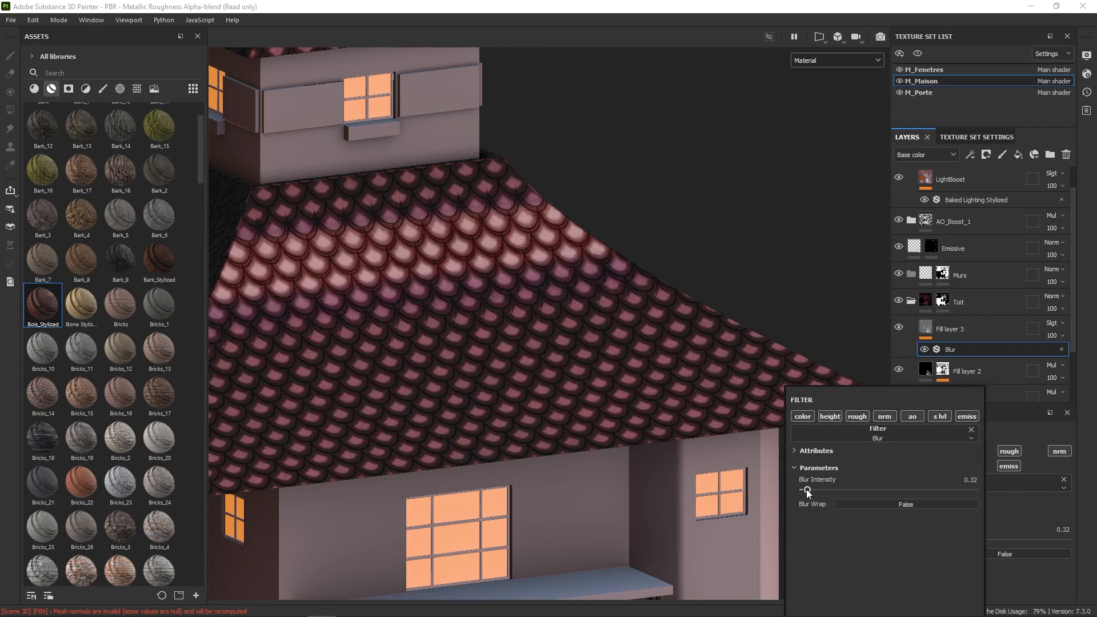
pyautogui.keyDown('alt'); pyautogui.moveTo(804, 289); pyautogui.dragTo(755, 311, button='right'); pyautogui.keyUp('alt')
pyautogui.keyDown('alt'); pyautogui.moveTo(755, 311); pyautogui.dragTo(776, 359); pyautogui.keyUp('alt')
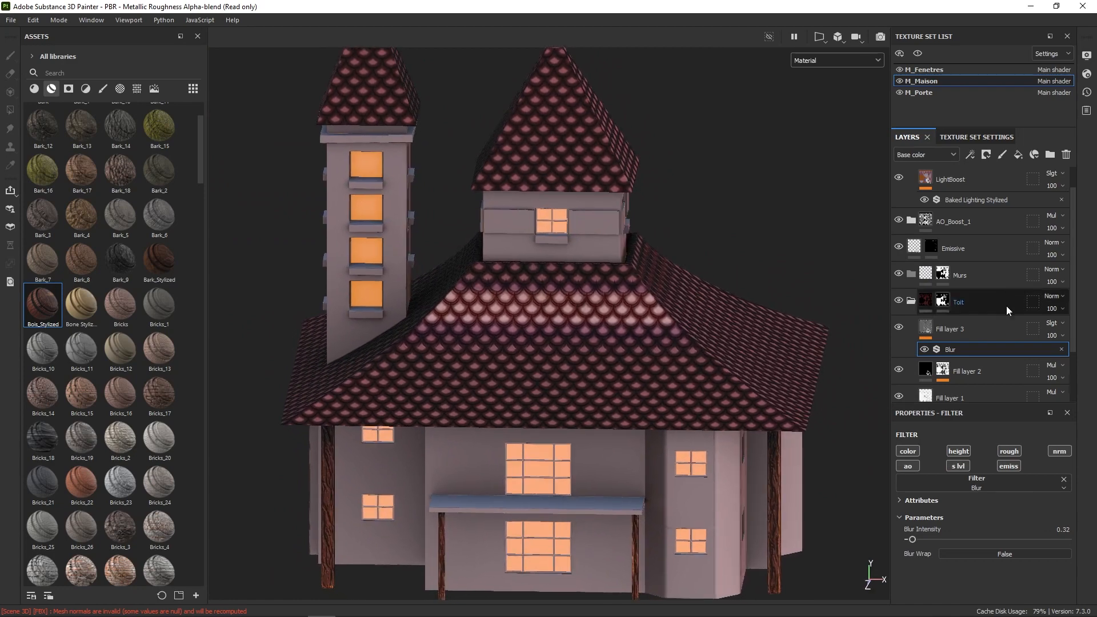
pyautogui.click(1062, 349)
# Add a black mask to Fill layer 3 and replace its base color pattern with the solid red C23B3B.
pyautogui.rightClick(944, 332)
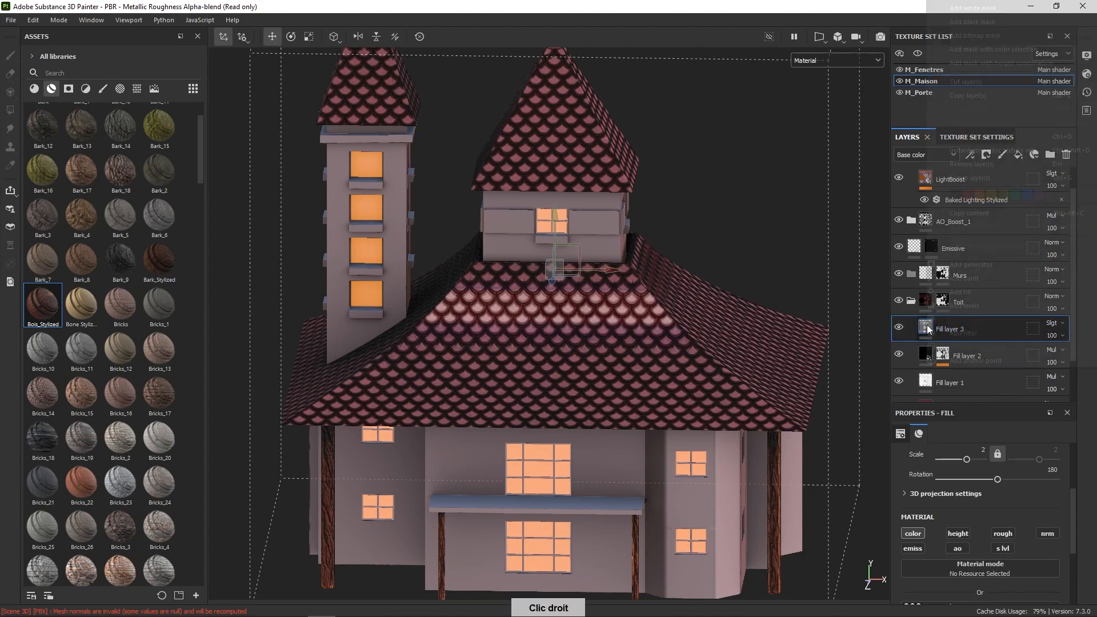
pyautogui.click(971, 21)
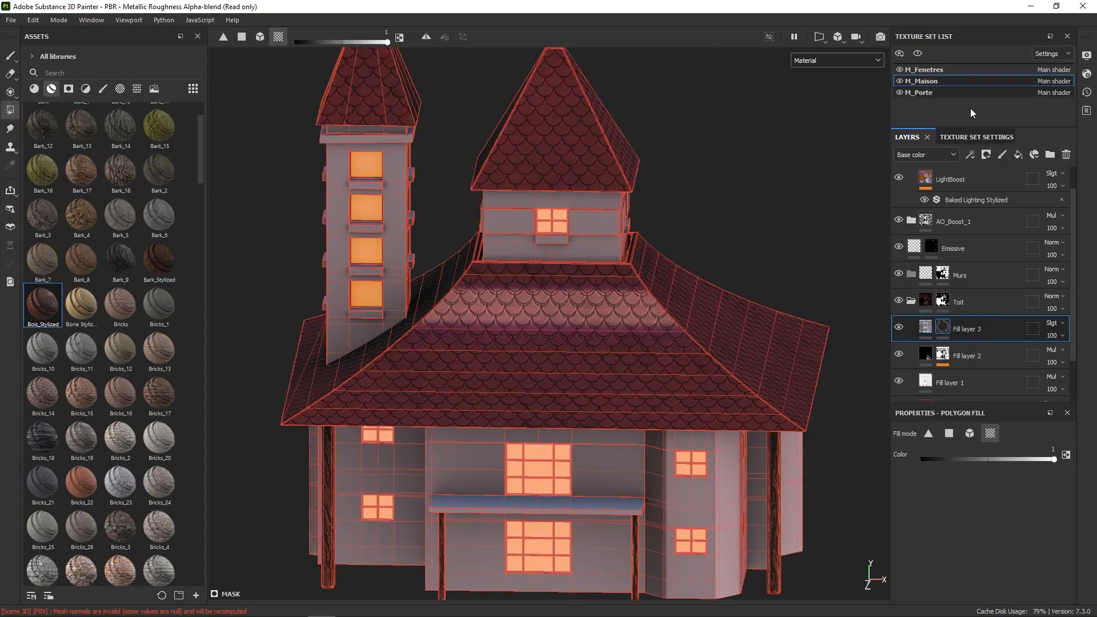
pyautogui.click(925, 327)
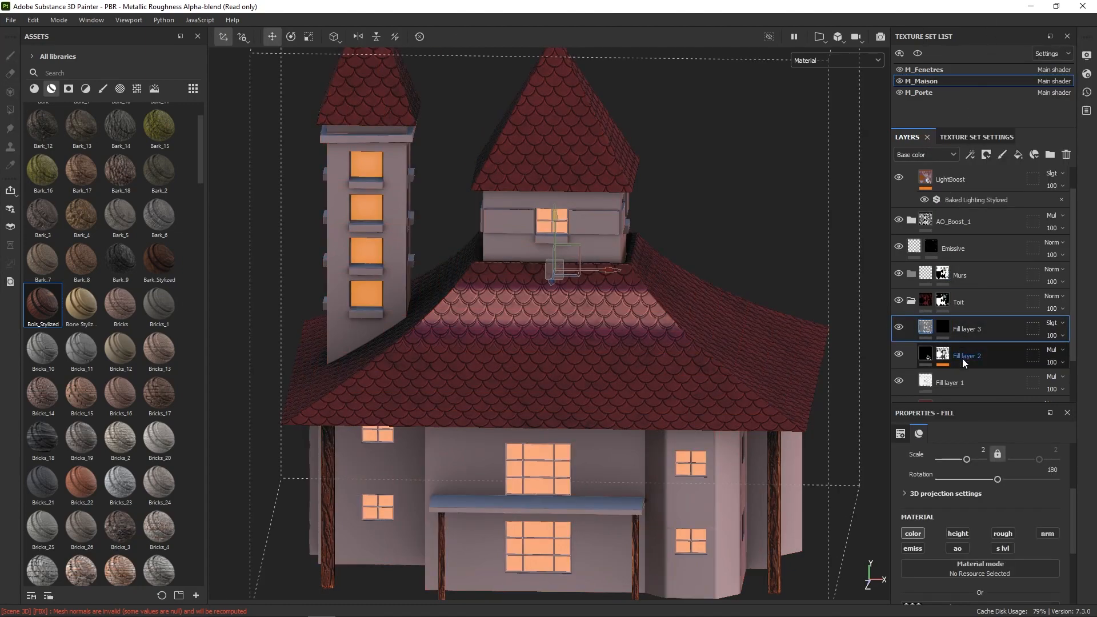
pyautogui.click(913, 533)
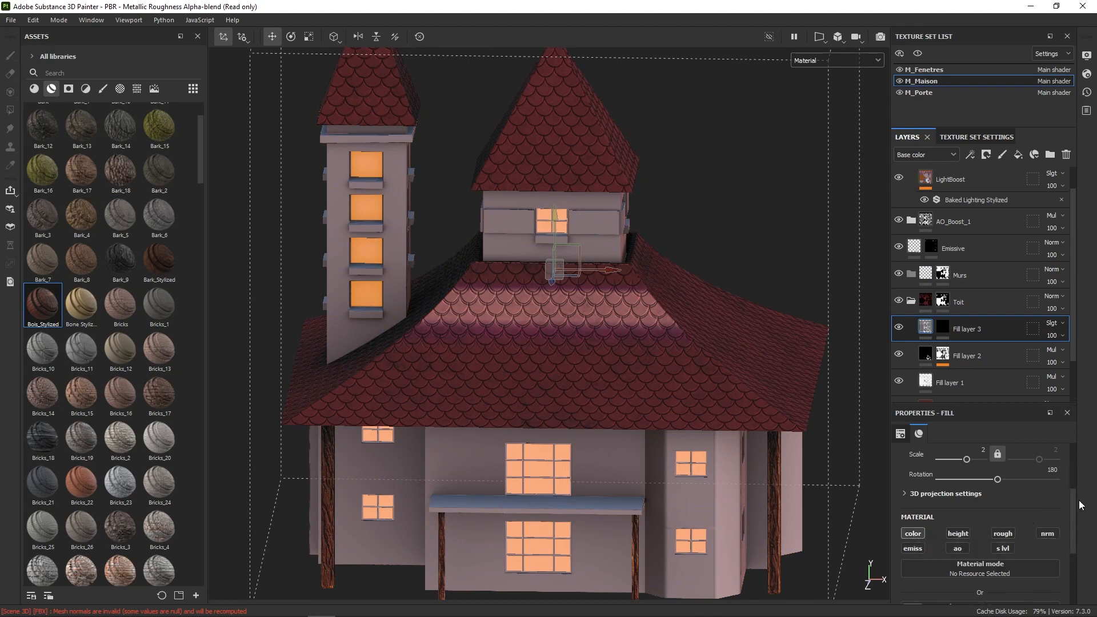
pyautogui.scroll(-2, 1072, 508)
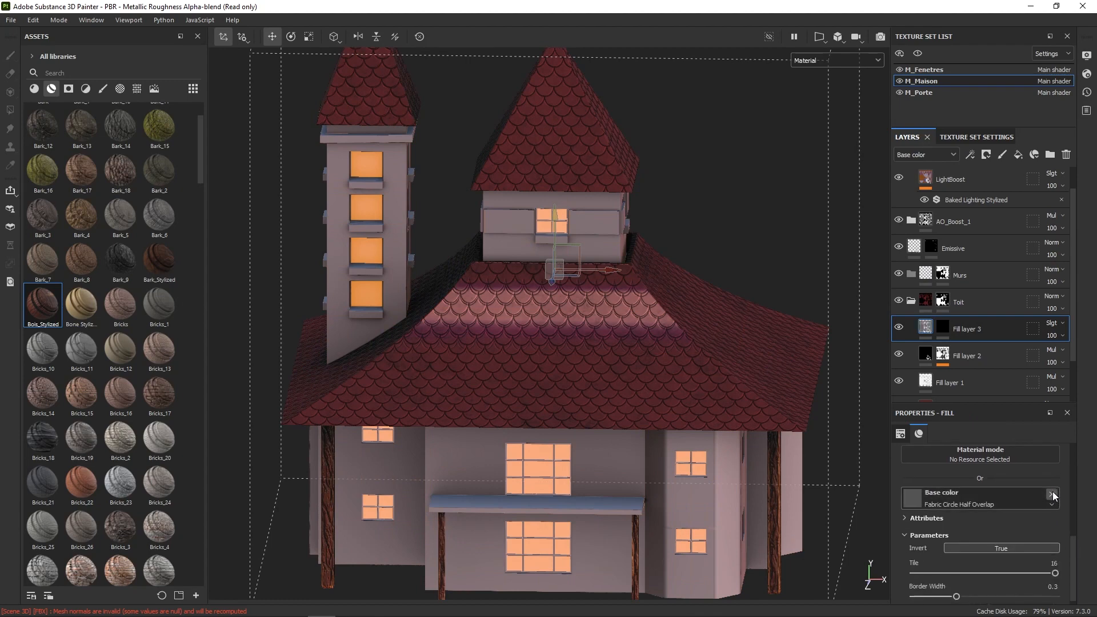
pyautogui.click(1005, 563)
pyautogui.moveTo(965, 406); pyautogui.dragTo(945, 365)
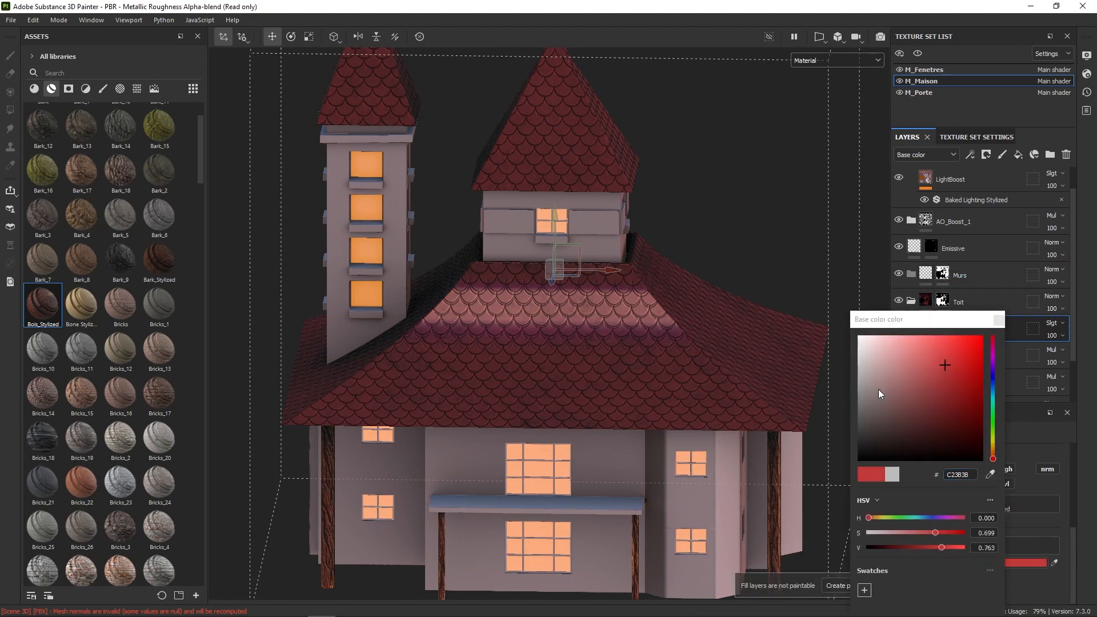
pyautogui.rightClick(1001, 294)
pyautogui.click(878, 359)
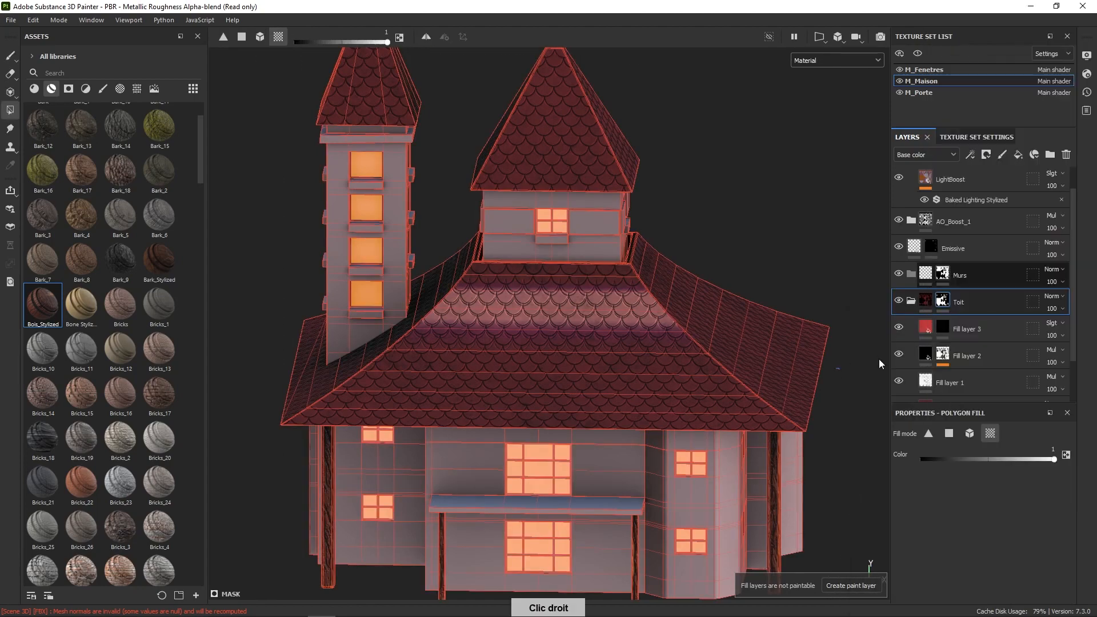
# Add a fill to the mask of Fill layer 3 using the Fabric Circle Half Overlap texture as its grayscale.
pyautogui.click(948, 324)
pyautogui.rightClick(944, 327)
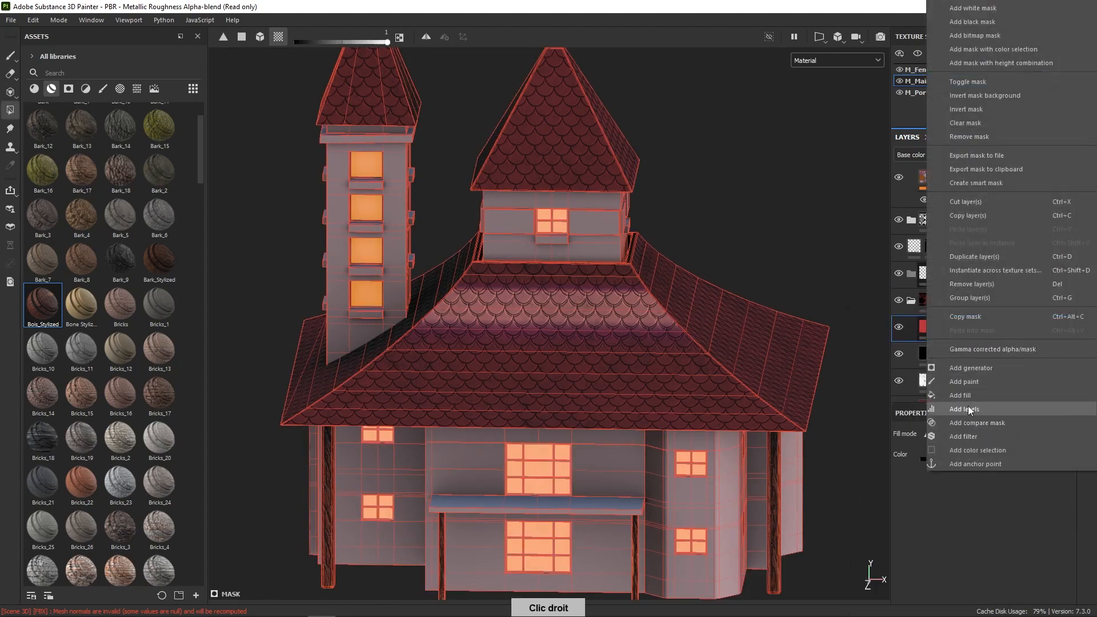
pyautogui.click(955, 388)
pyautogui.click(913, 431)
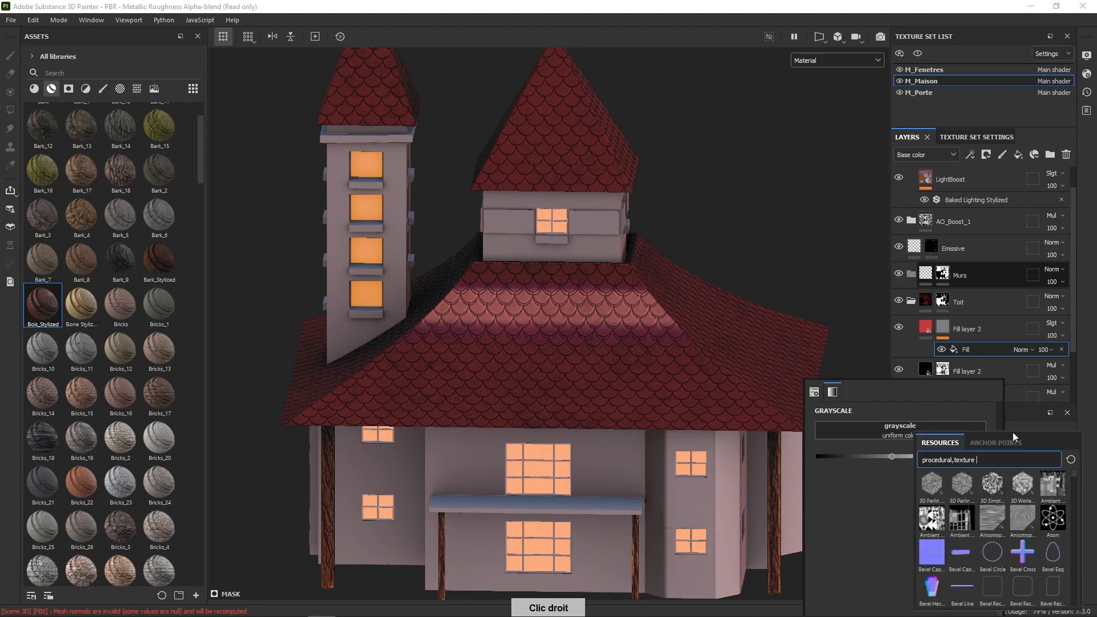
pyautogui.scroll(-10, 1076, 486)
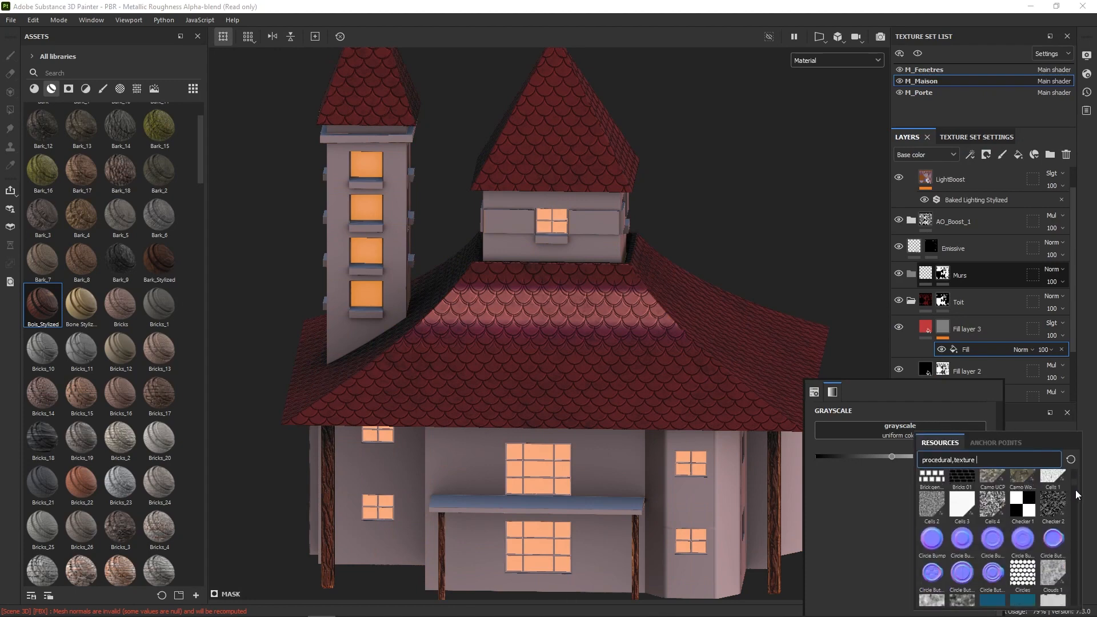
pyautogui.moveTo(1078, 495); pyautogui.dragTo(1077, 510)
pyautogui.click(997, 560)
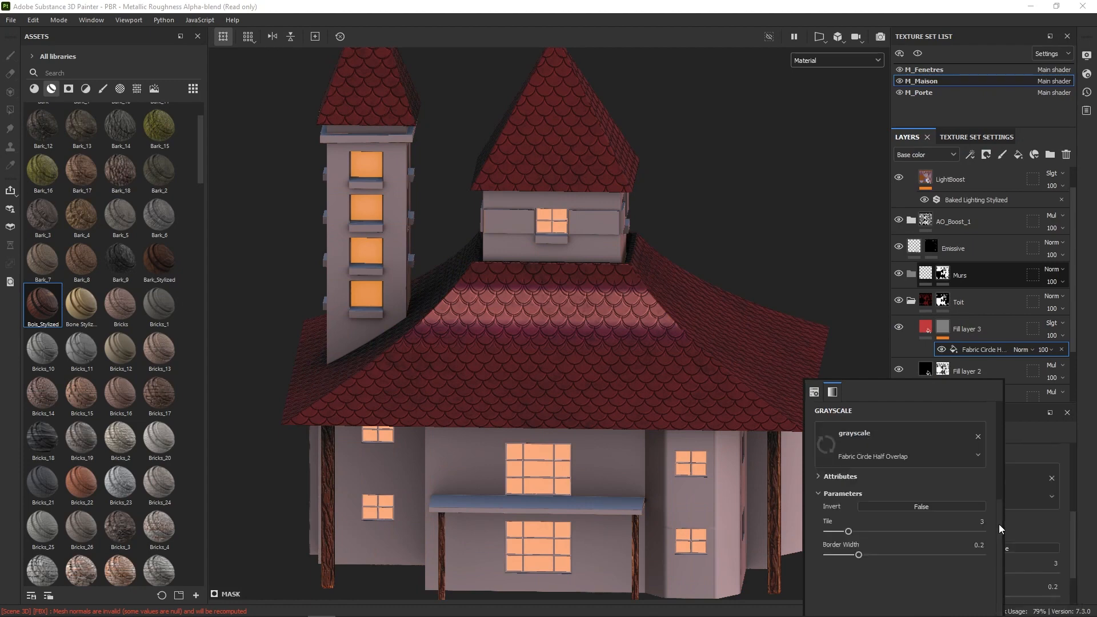
# Invert the mask's tile pattern and set its Tile to 16 and Border Width to 0.3.
pyautogui.click(925, 482)
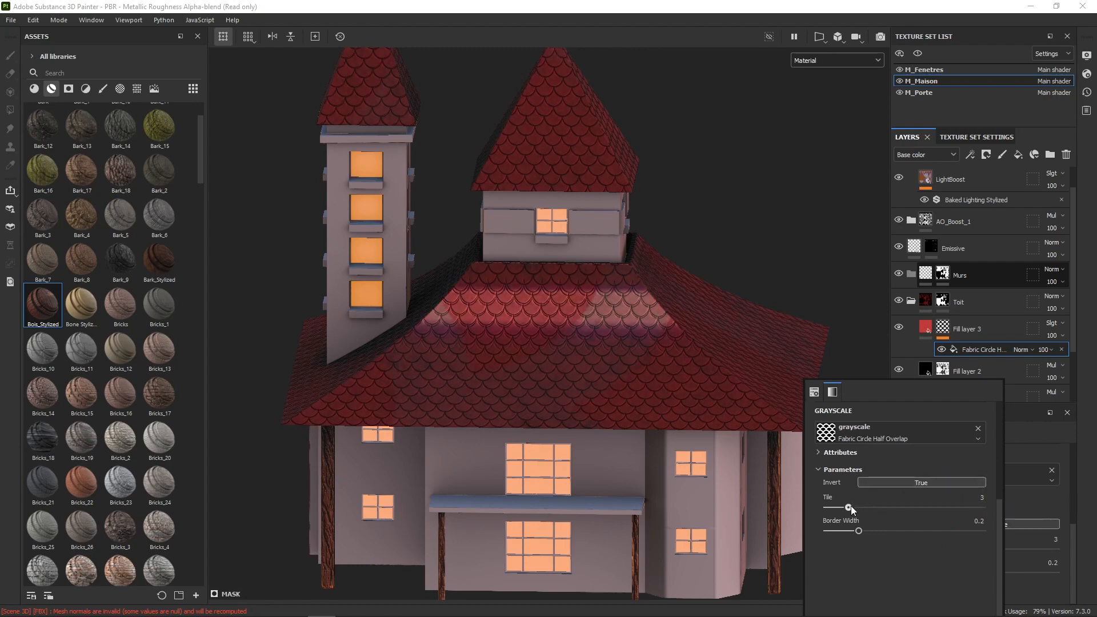
pyautogui.moveTo(851, 506); pyautogui.dragTo(1007, 501)
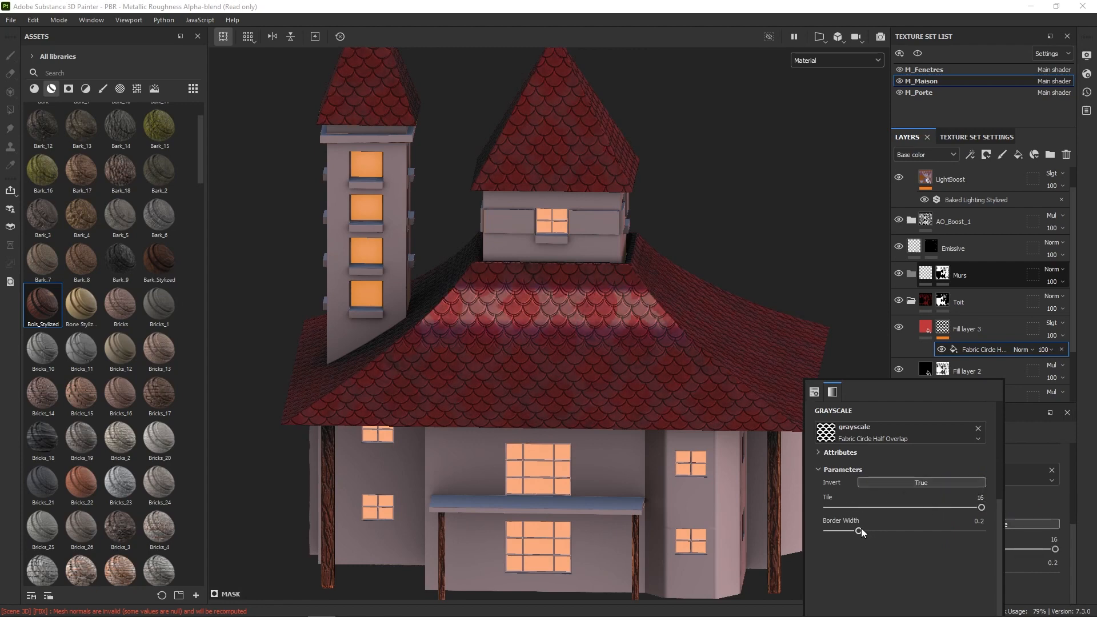
pyautogui.click(979, 521)
pyautogui.write('0.3')
pyautogui.press('Return')
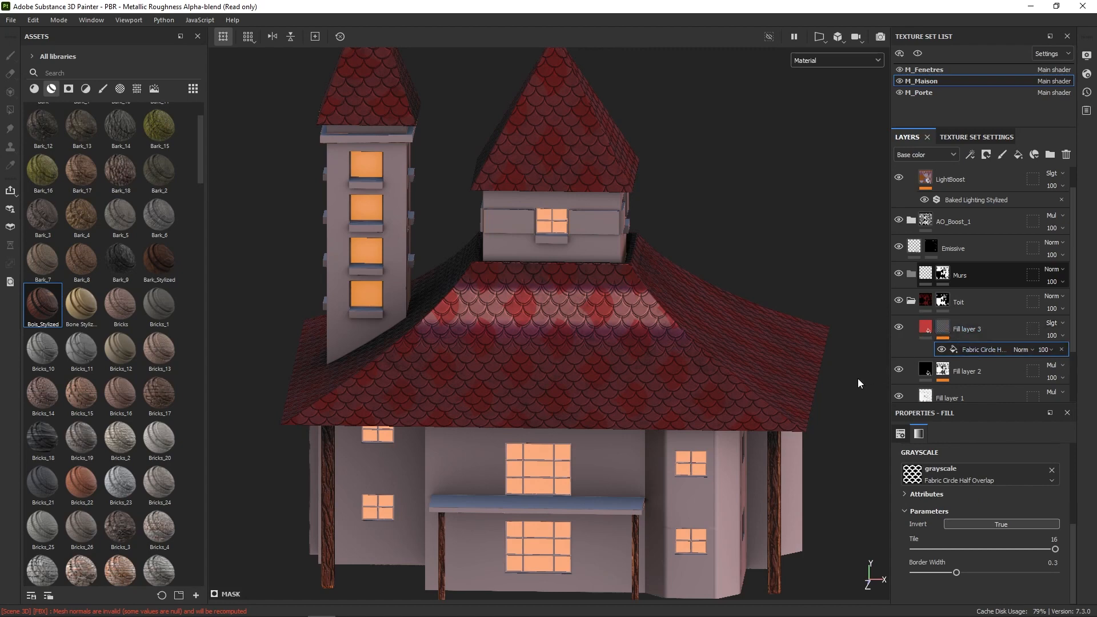
# Align the mask pattern with the roof tiles using scale 2, Tri-planar projection and a rotation of 180.
pyautogui.moveTo(1073, 533); pyautogui.dragTo(1073, 476)
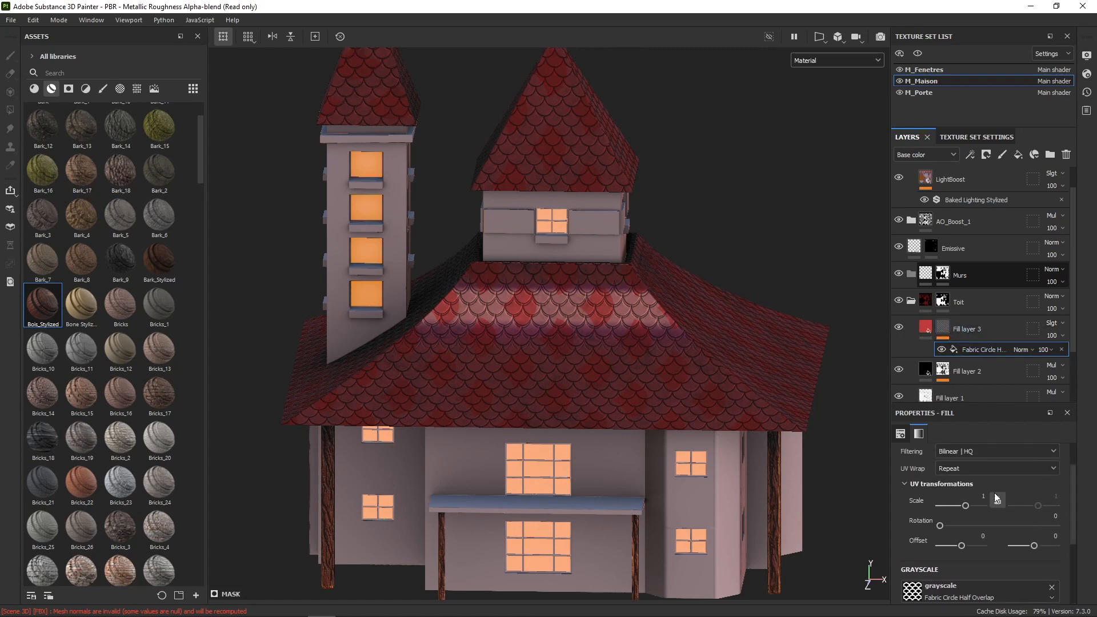
pyautogui.click(984, 496)
pyautogui.write('2')
pyautogui.press('Return')
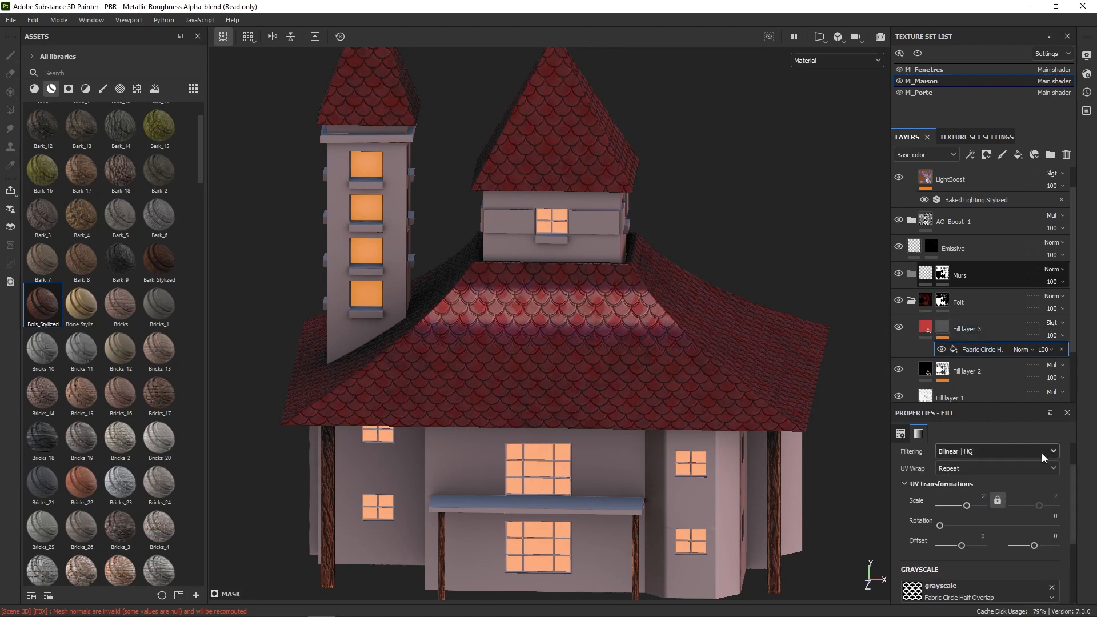
pyautogui.scroll(2, 1069, 472)
pyautogui.click(1029, 474)
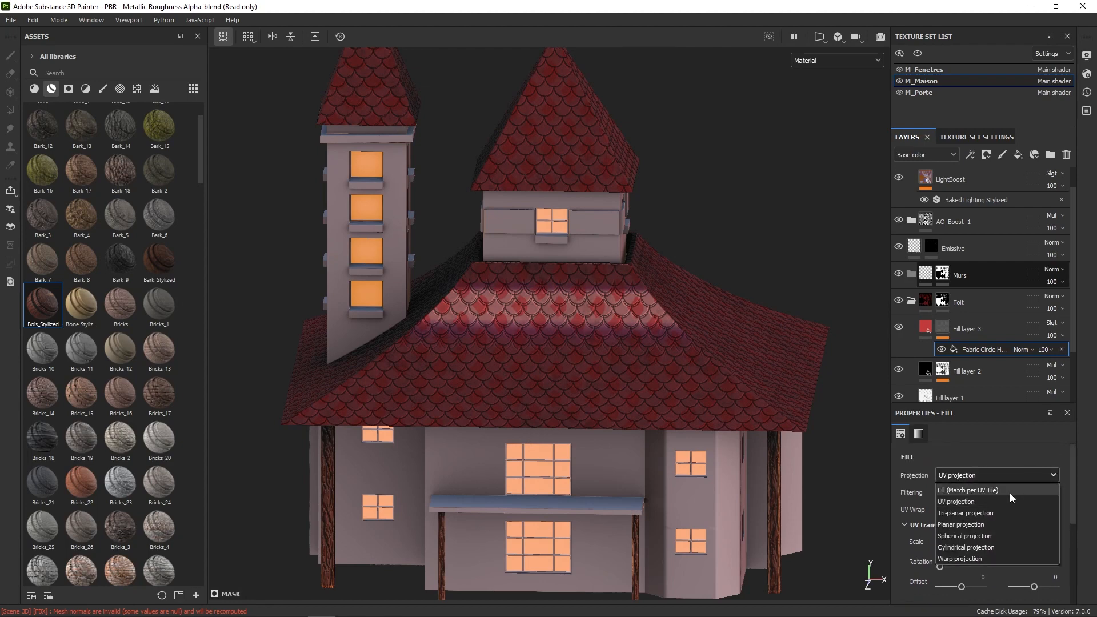
pyautogui.click(993, 508)
pyautogui.moveTo(1071, 479); pyautogui.dragTo(1074, 516)
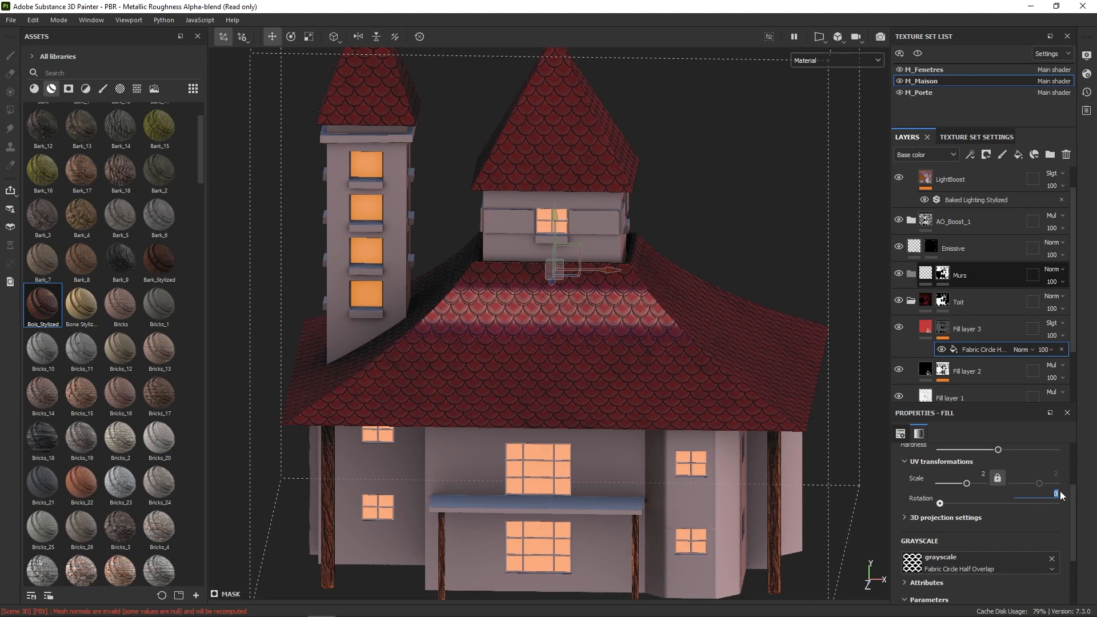
pyautogui.press('Return')
pyautogui.click(798, 300)
pyautogui.keyDown('alt'); pyautogui.moveTo(652, 311); pyautogui.dragTo(726, 314); pyautogui.keyUp('alt')
# Compare the house with and without the LightBoost layer by toggling its visibility.
pyautogui.click(898, 178)
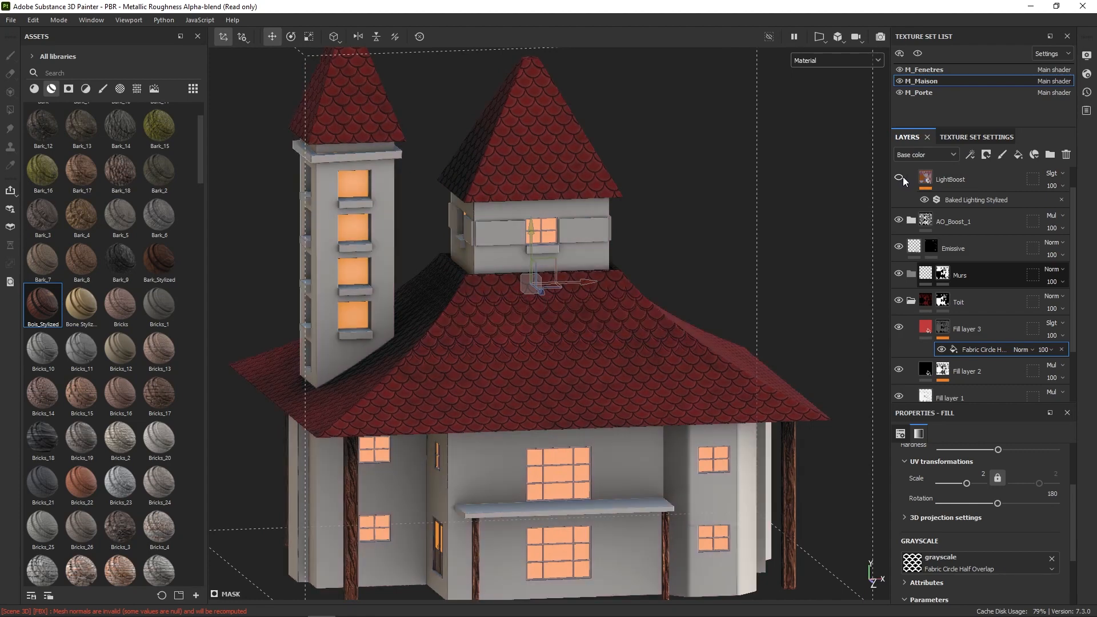
pyautogui.click(898, 178)
pyautogui.click(897, 177)
pyautogui.click(898, 179)
pyautogui.click(899, 179)
pyautogui.click(900, 179)
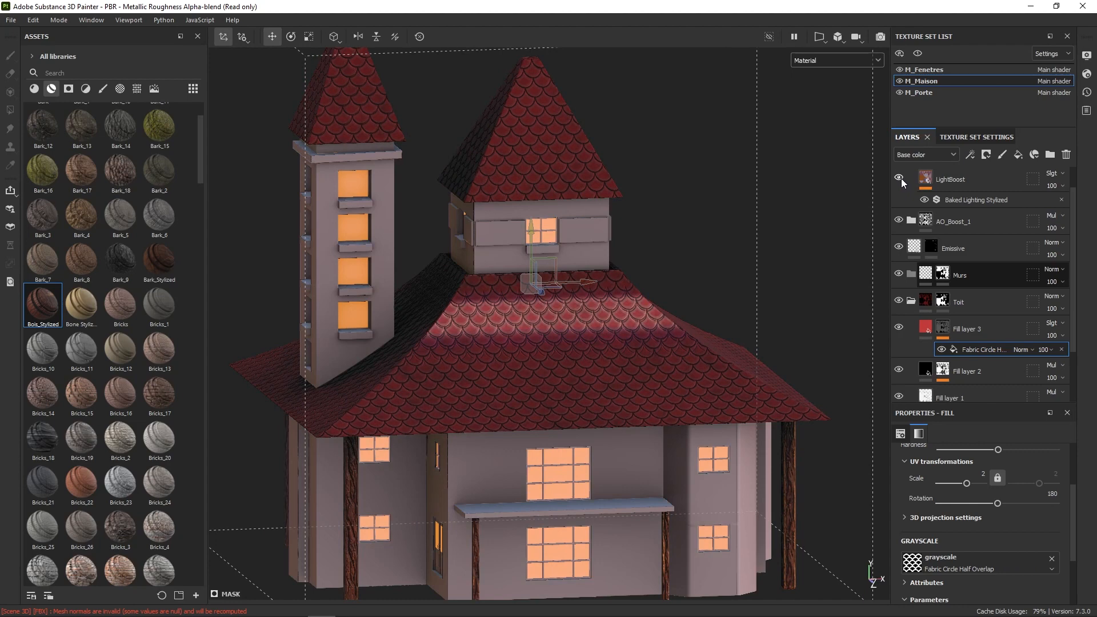
# Try a different Sun Horizontal Angle in the Baked Lighting Stylized filter of the LightBoost layer.
pyautogui.click(980, 198)
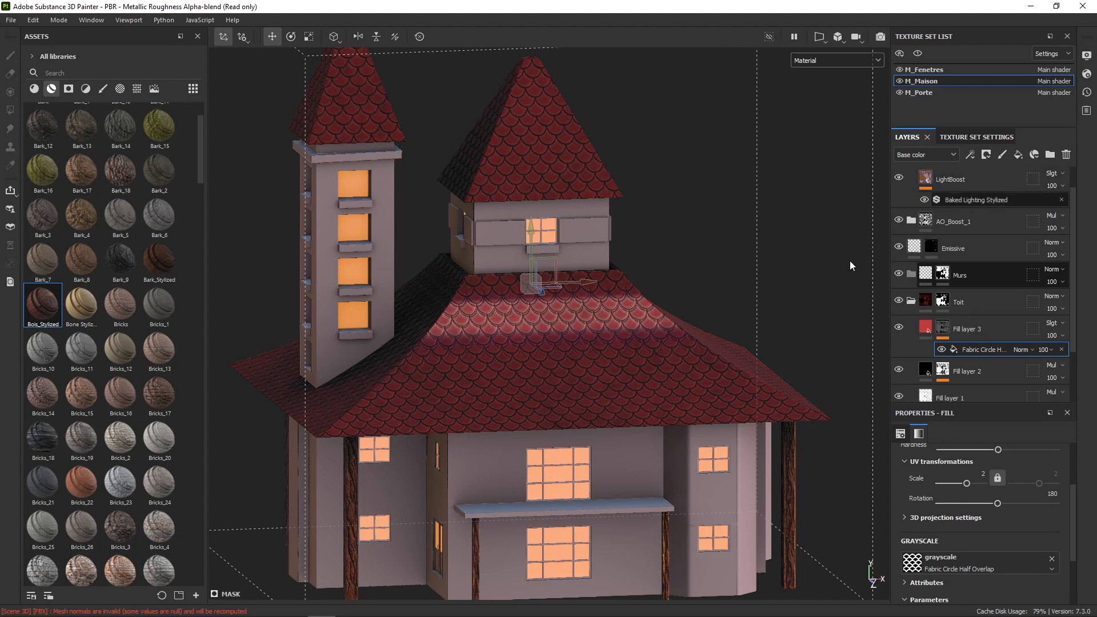
pyautogui.rightClick(758, 316)
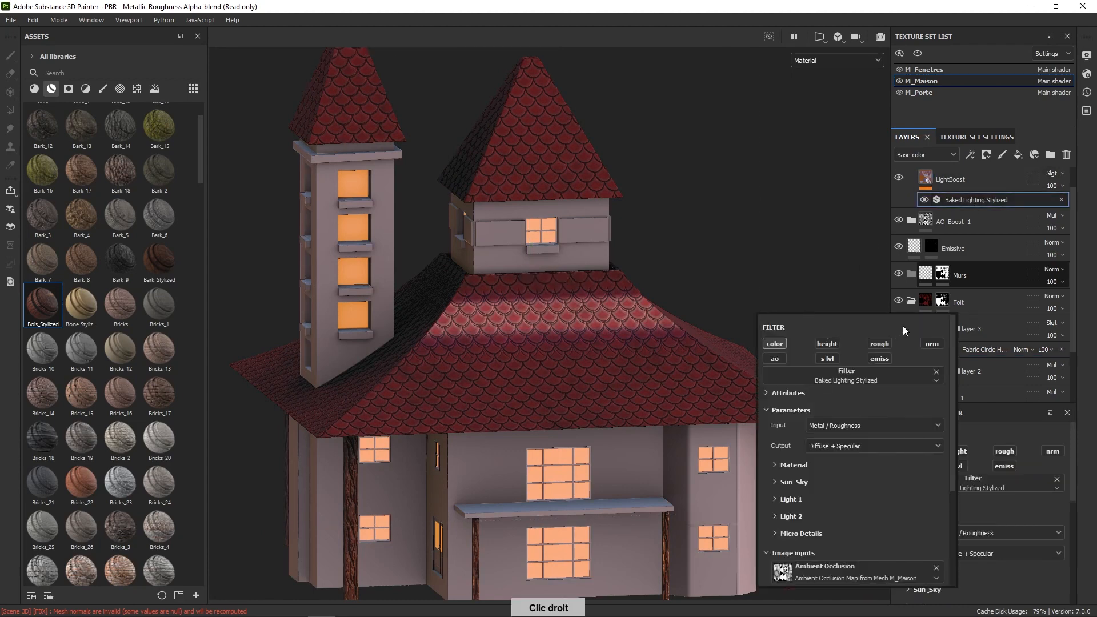
pyautogui.scroll(-1, 942, 426)
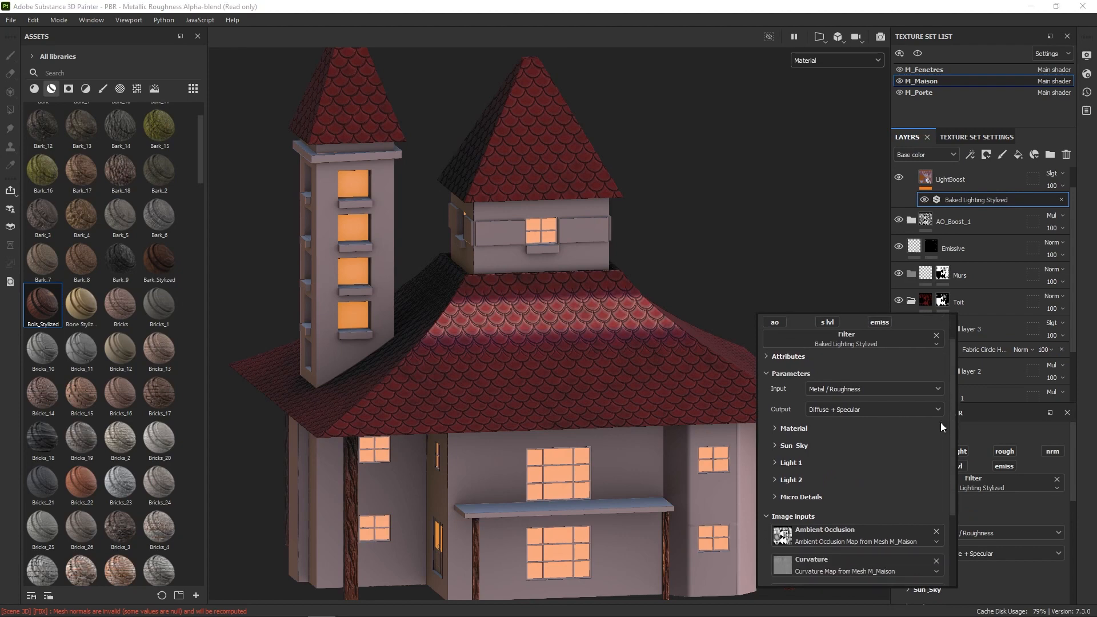
pyautogui.click(778, 445)
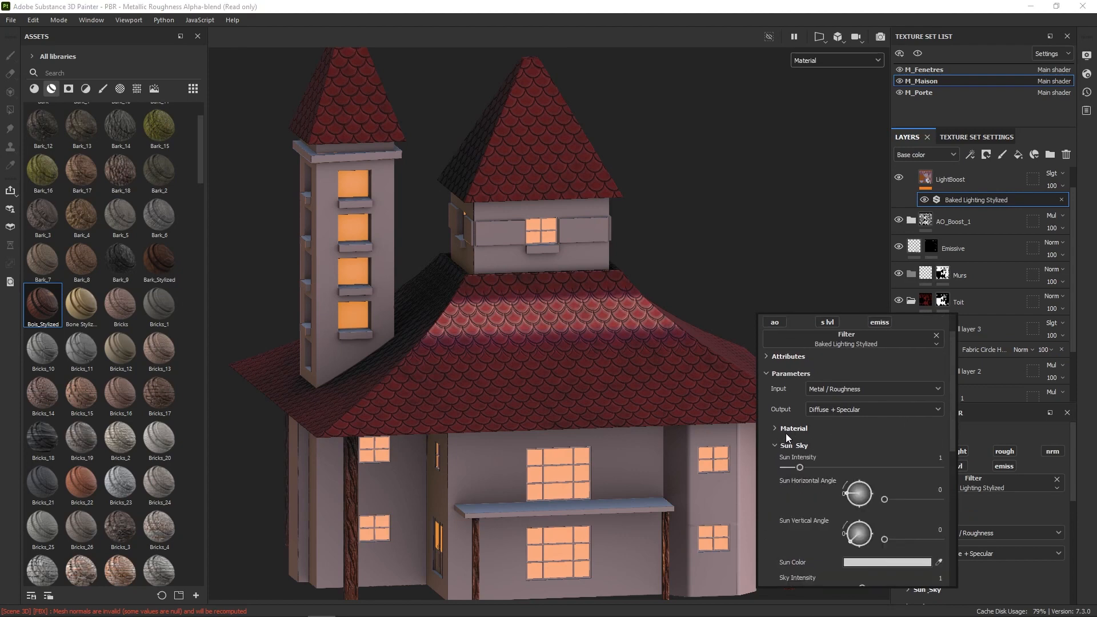
pyautogui.moveTo(886, 500); pyautogui.dragTo(856, 506)
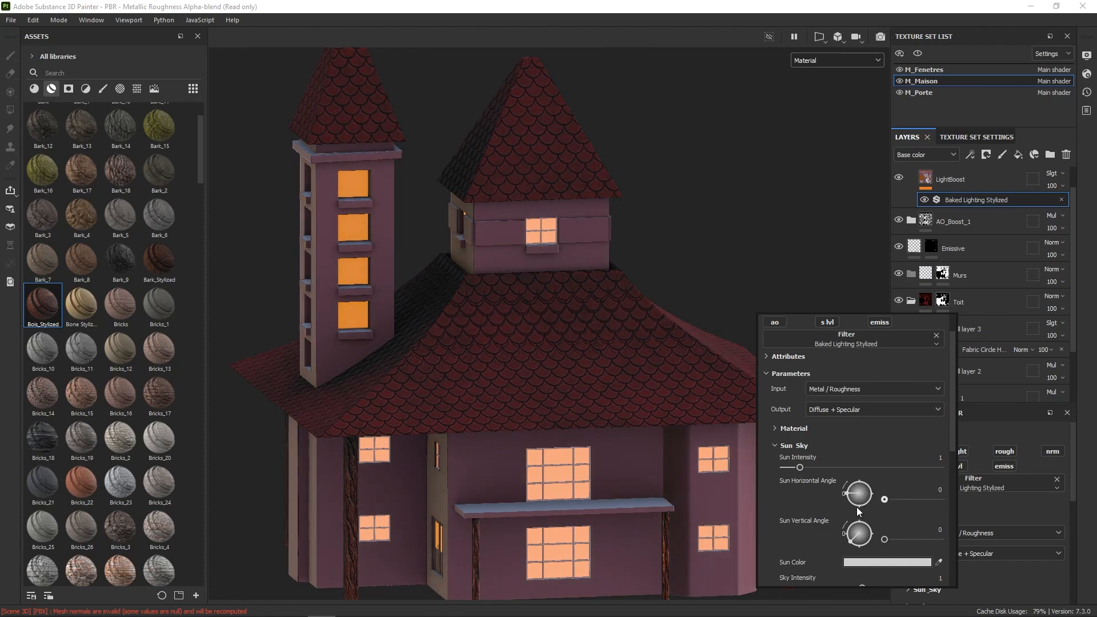
# Delete the LightBoost layer from the M_Maison layer stack.
pyautogui.click(1024, 177)
pyautogui.click(1066, 155)
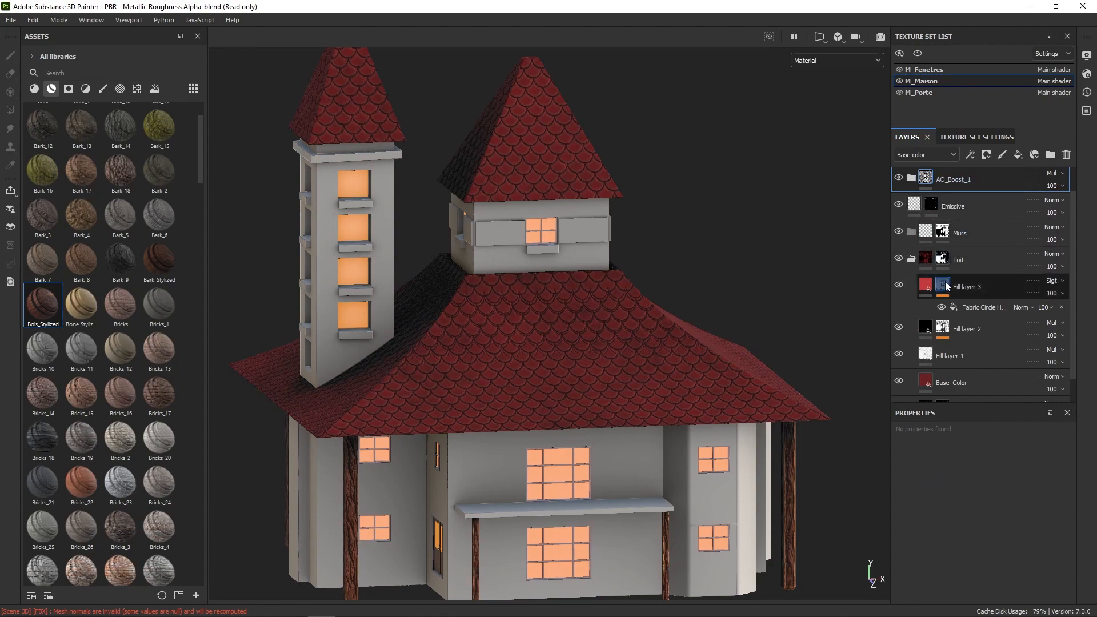
# Change the base color of Fill layer 3 to a deeper red for the roof tiles.
pyautogui.keyDown('alt'); pyautogui.moveTo(822, 379); pyautogui.dragTo(749, 421); pyautogui.keyUp('alt')
pyautogui.click(925, 284)
pyautogui.rightClick(821, 366)
pyautogui.scroll(-5, 914, 486)
pyautogui.click(926, 521)
pyautogui.moveTo(858, 324); pyautogui.dragTo(813, 302)
pyautogui.click(803, 240)
pyautogui.keyDown('alt'); pyautogui.moveTo(800, 240); pyautogui.dragTo(766, 264); pyautogui.keyUp('alt')
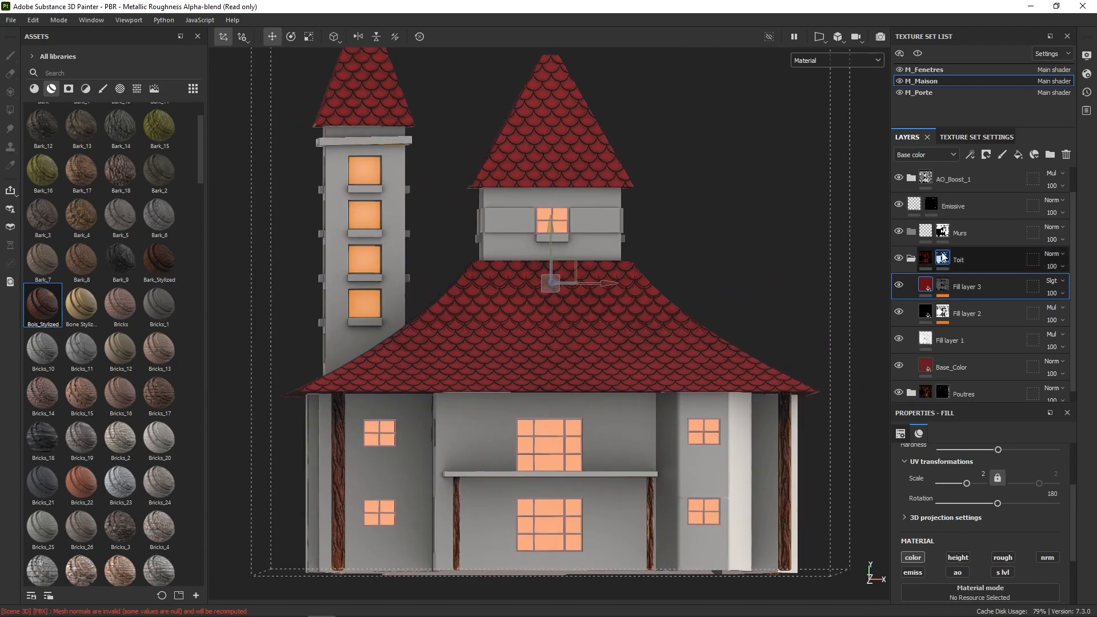
pyautogui.click(930, 233)
pyautogui.click(1019, 156)
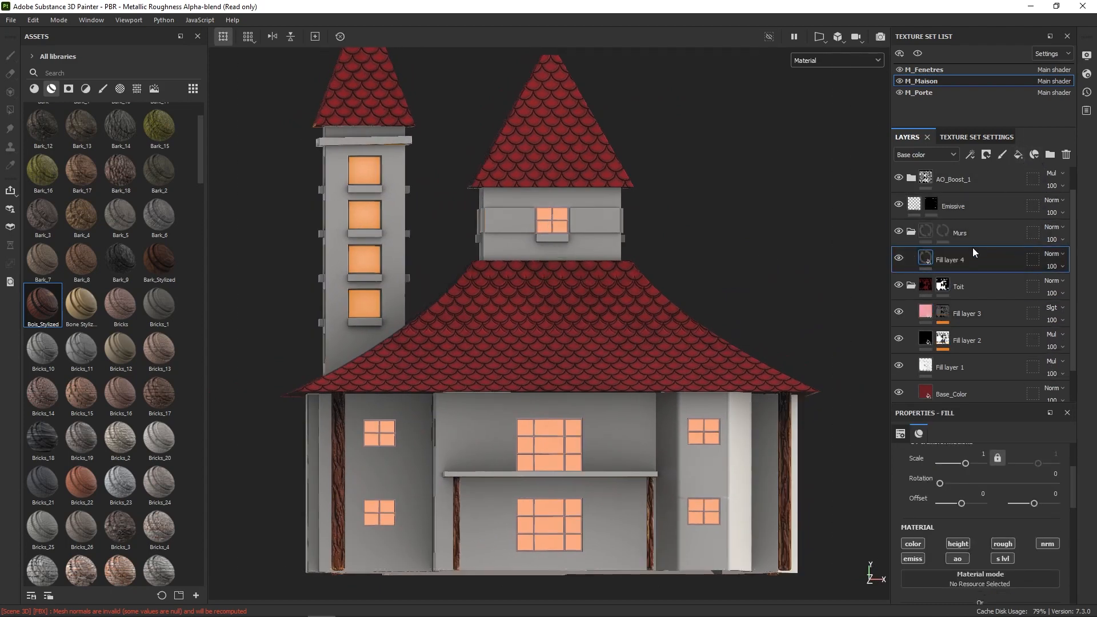
pyautogui.doubleClick(954, 259)
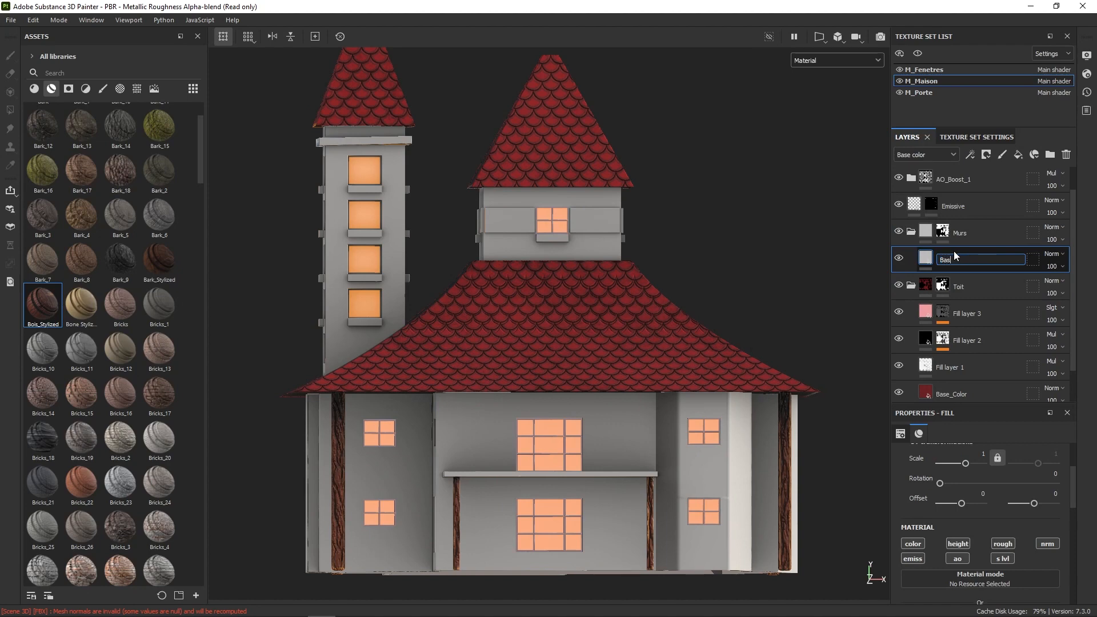
pyautogui.write('Base_Color')
pyautogui.press('Return')
pyautogui.click(1067, 155)
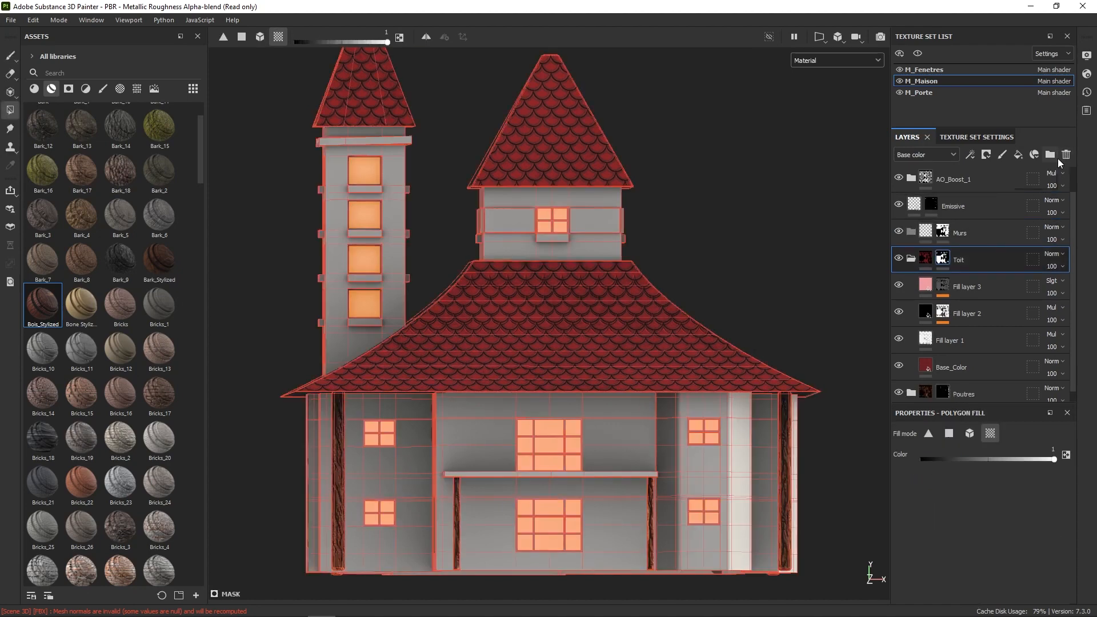
# Add the Rock_Stylized smart material inside the Murs folder to cover the house walls.
pyautogui.moveTo(200, 163); pyautogui.dragTo(188, 498)
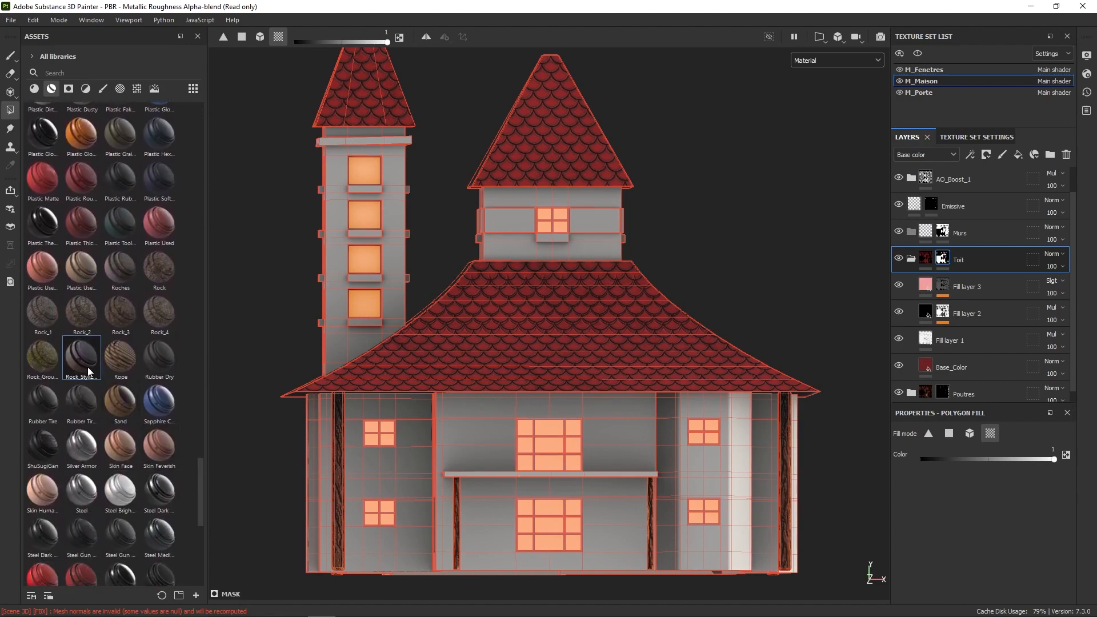
pyautogui.moveTo(88, 371); pyautogui.dragTo(958, 245)
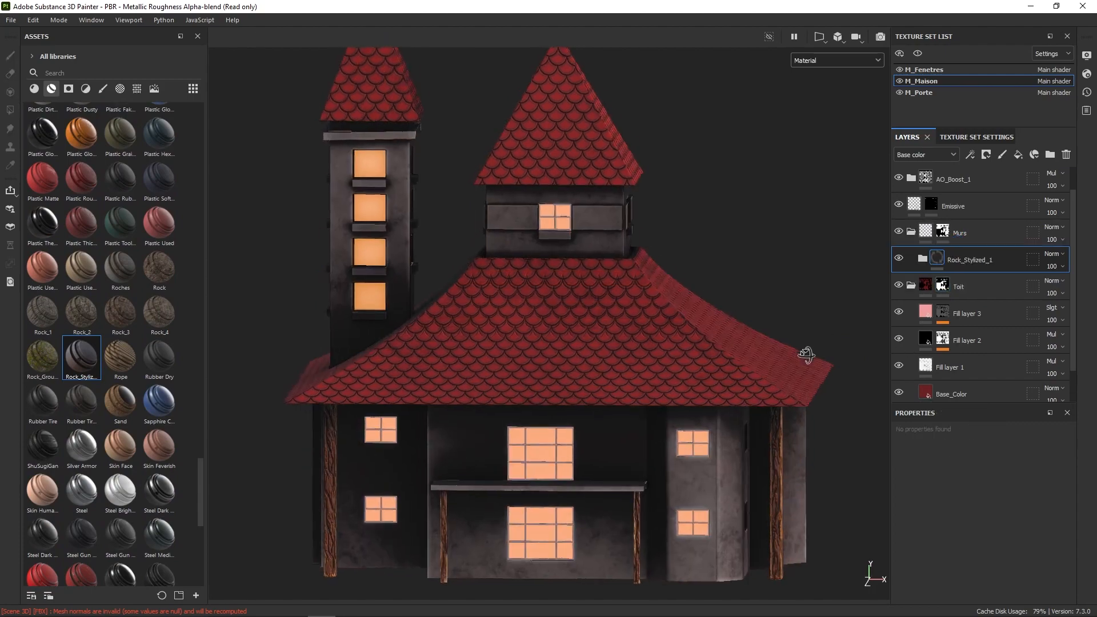
pyautogui.keyDown('alt'); pyautogui.moveTo(829, 350); pyautogui.dragTo(717, 346); pyautogui.keyUp('alt')
pyautogui.keyDown('alt'); pyautogui.moveTo(816, 451); pyautogui.dragTo(542, 459, button='right'); pyautogui.keyUp('alt')
# Expand the Rock_Stylized_1 folder and examine its Base, Color_Var and Curvature layers and the Base material settings.
pyautogui.click(923, 259)
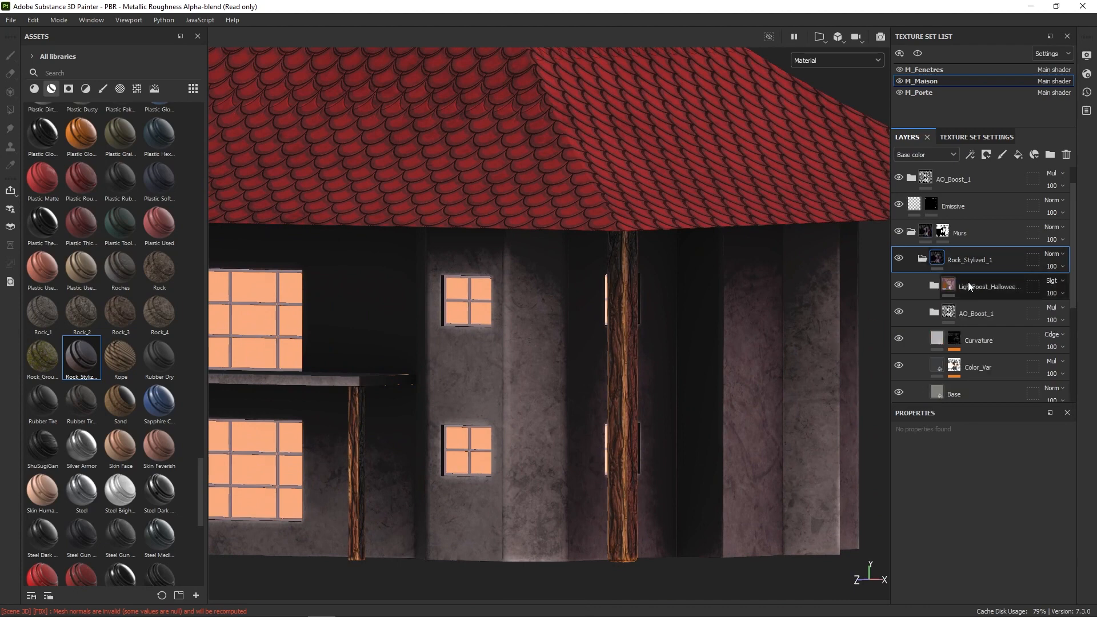
pyautogui.scroll(-3, 1075, 280)
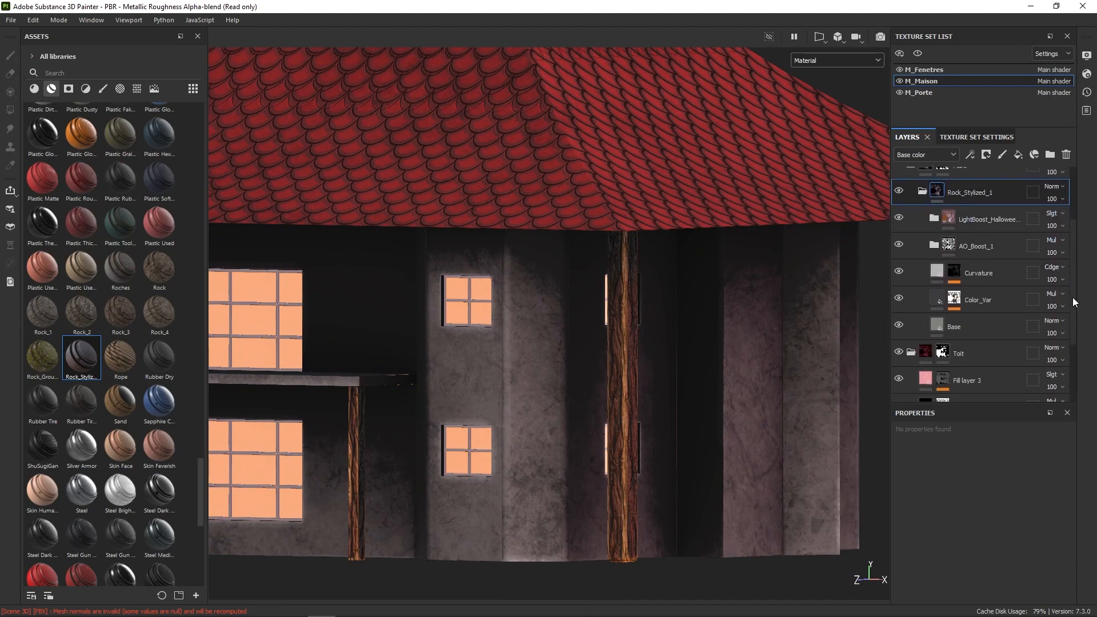
pyautogui.click(942, 315)
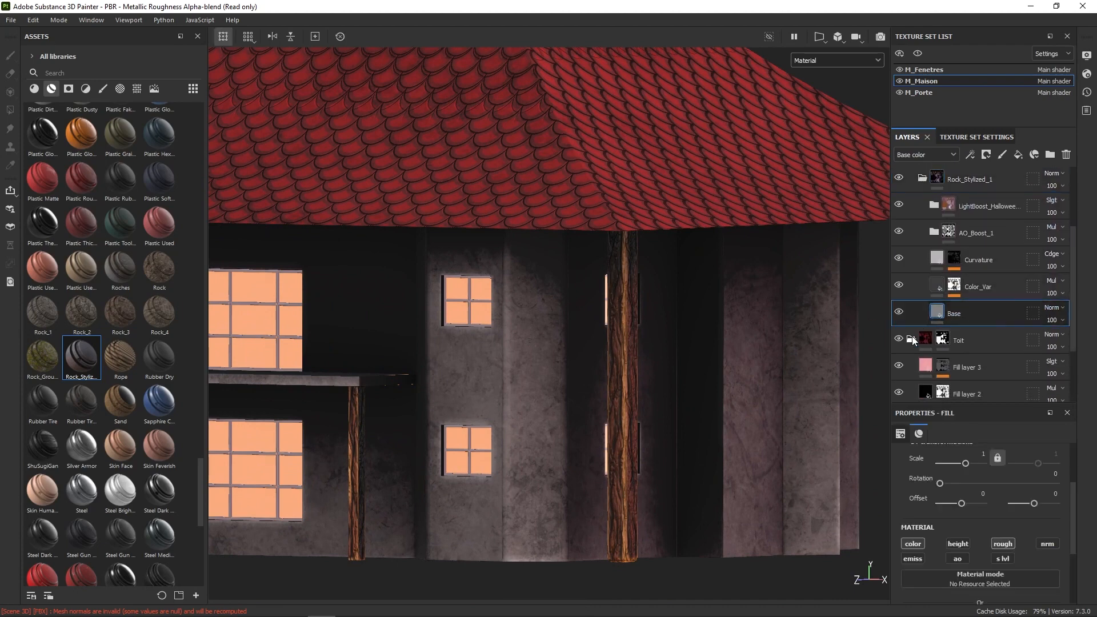
pyautogui.click(953, 286)
pyautogui.click(954, 258)
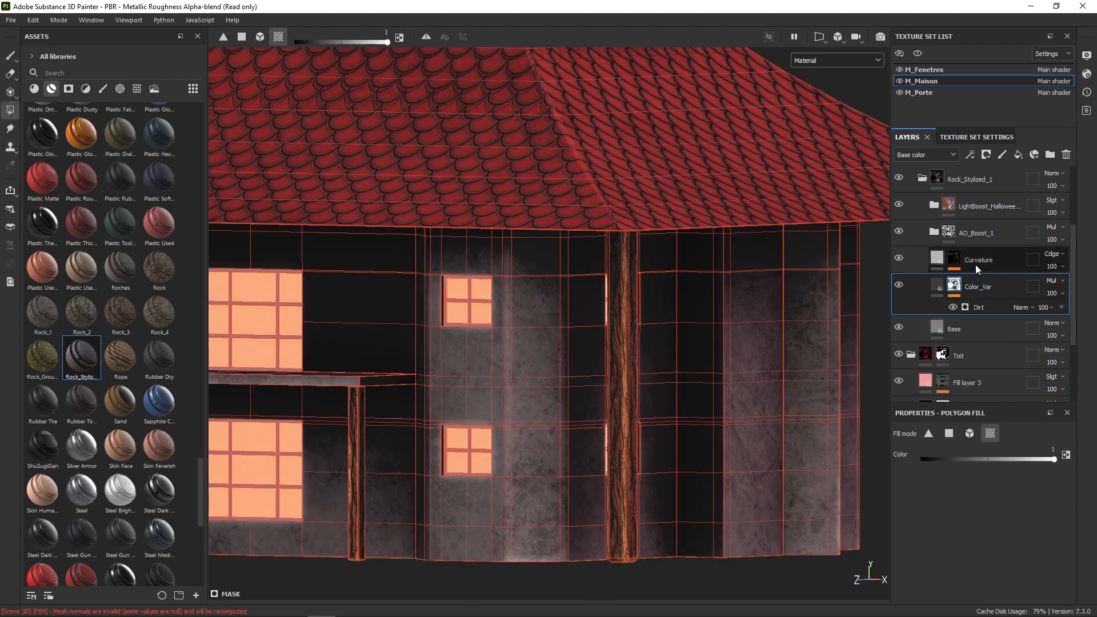
pyautogui.click(971, 345)
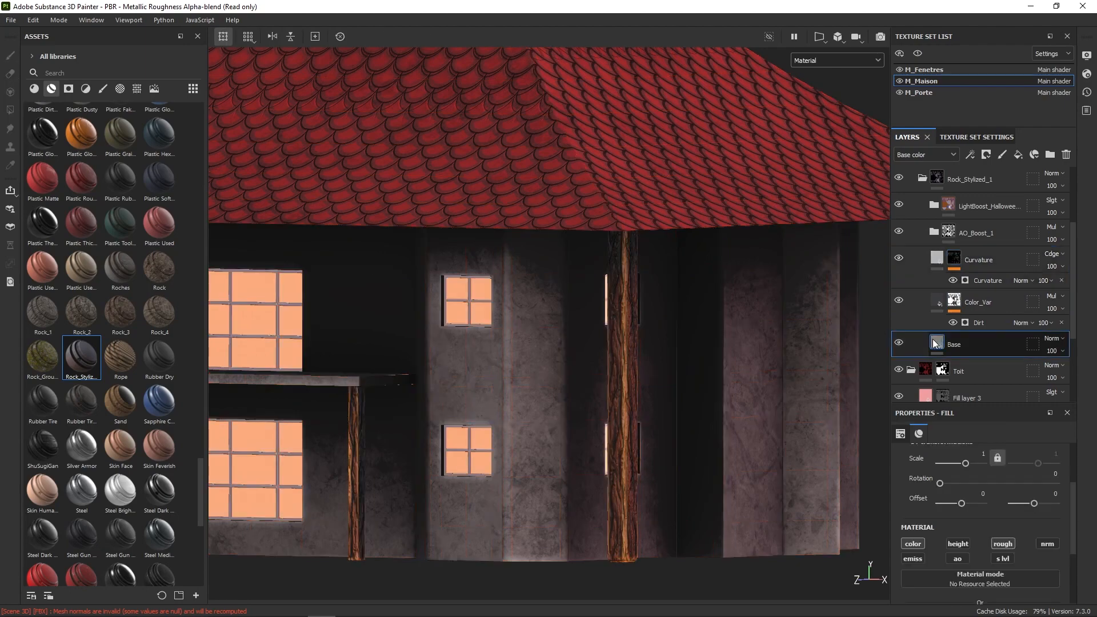
pyautogui.rightClick(839, 401)
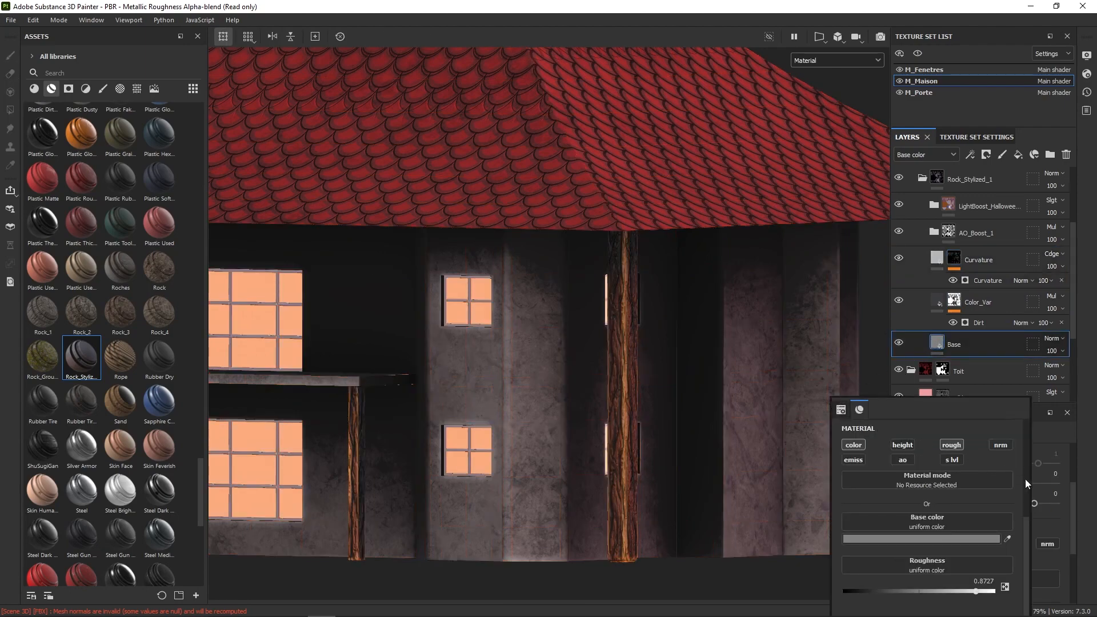
pyautogui.moveTo(1027, 525); pyautogui.dragTo(1031, 479)
# Turn on Use Triplanar in Color_Var's Dirt generator and adjust its Grunge Scale.
pyautogui.click(980, 323)
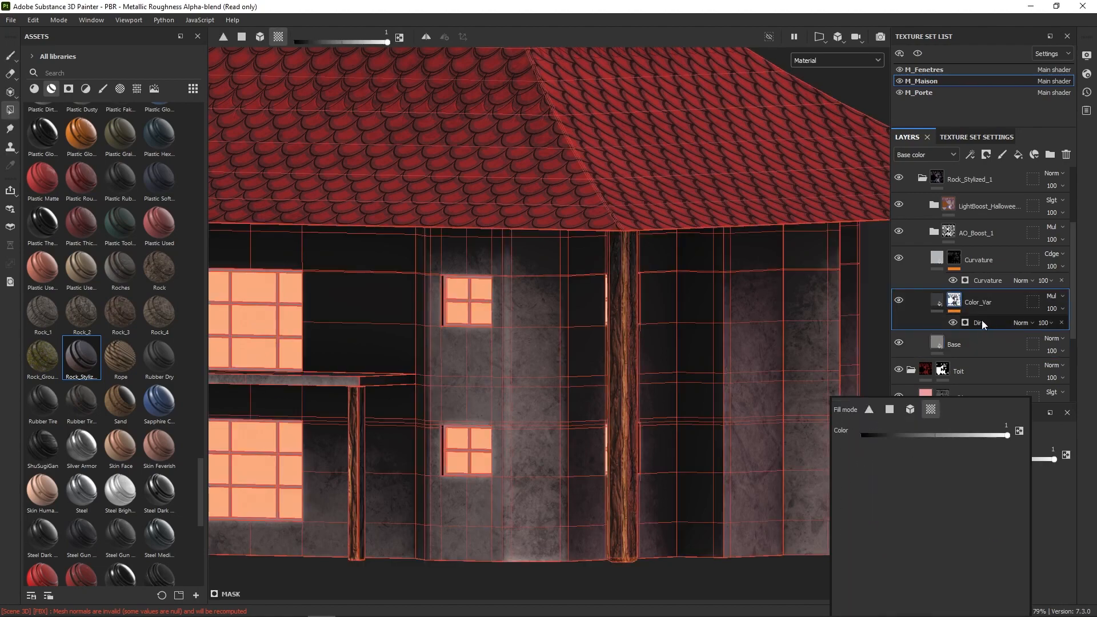
pyautogui.click(981, 323)
pyautogui.moveTo(1026, 446); pyautogui.dragTo(1029, 478)
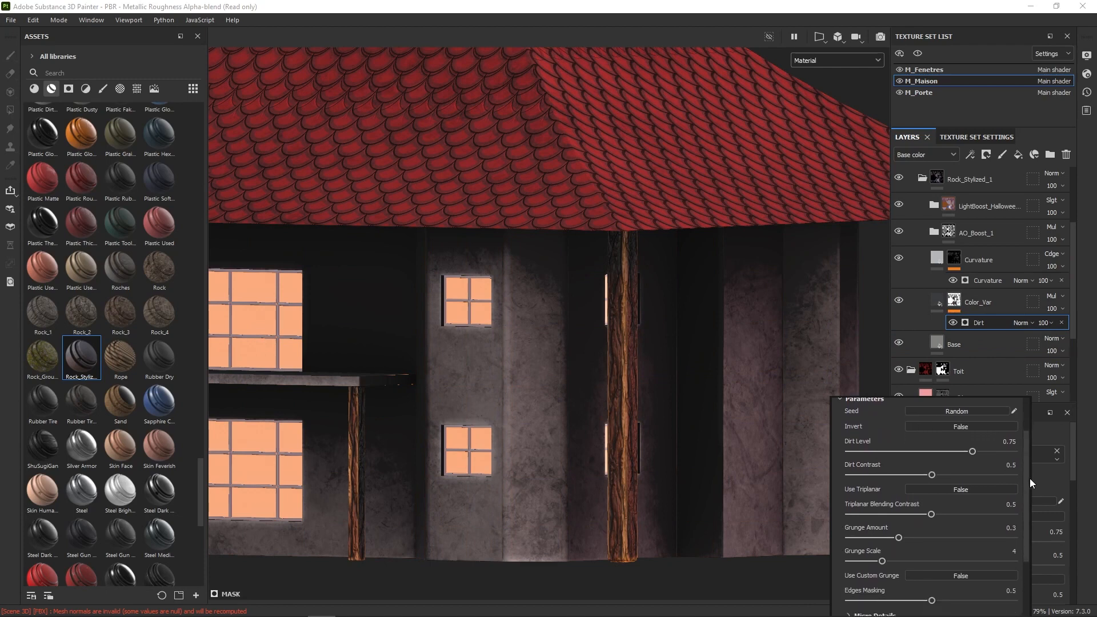
pyautogui.click(986, 485)
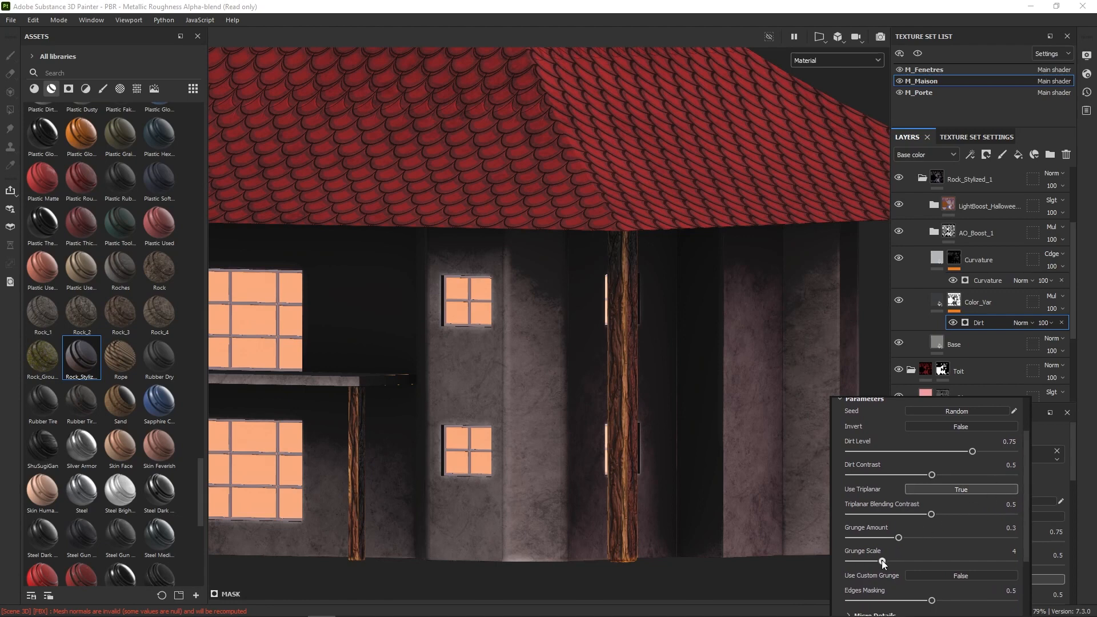
pyautogui.moveTo(883, 561); pyautogui.dragTo(937, 559)
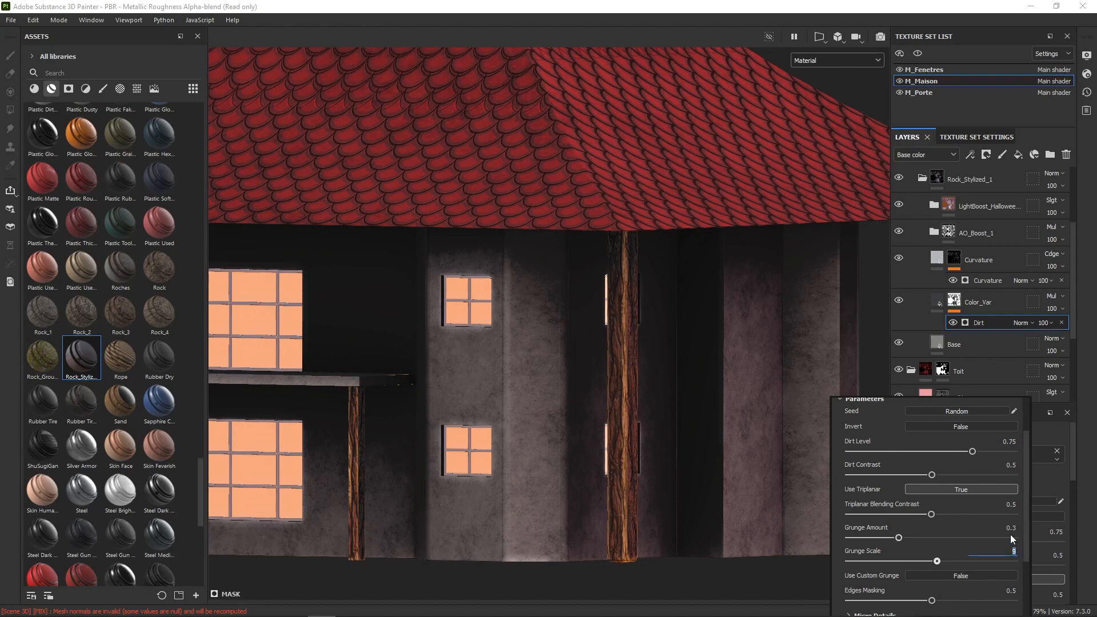
pyautogui.write('0')
pyautogui.press('Return')
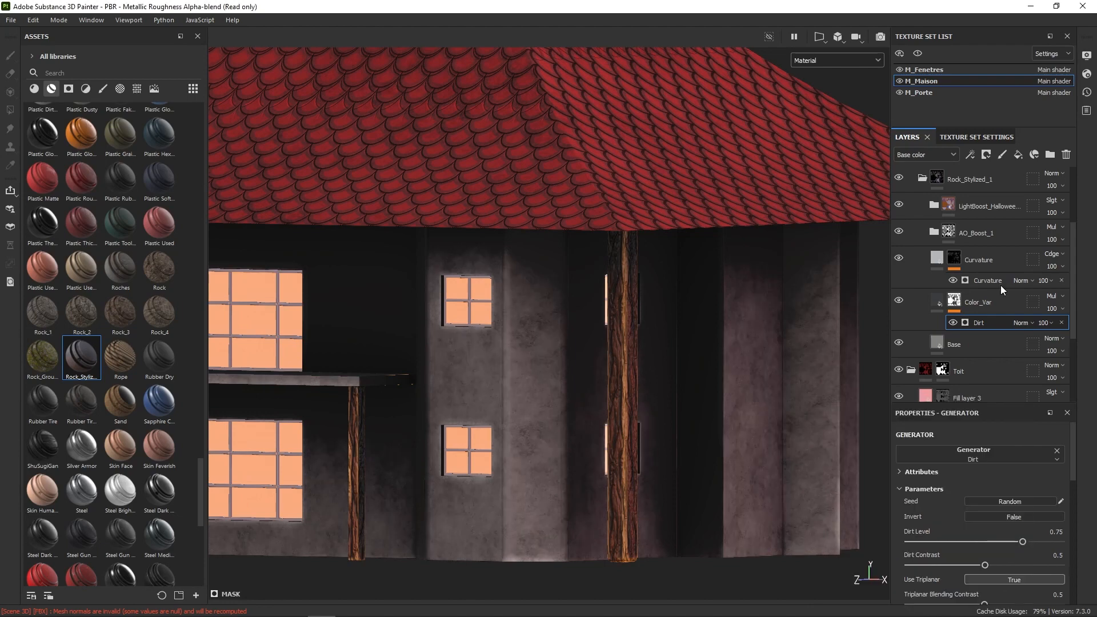
pyautogui.click(1020, 158)
pyautogui.rightClick(952, 297)
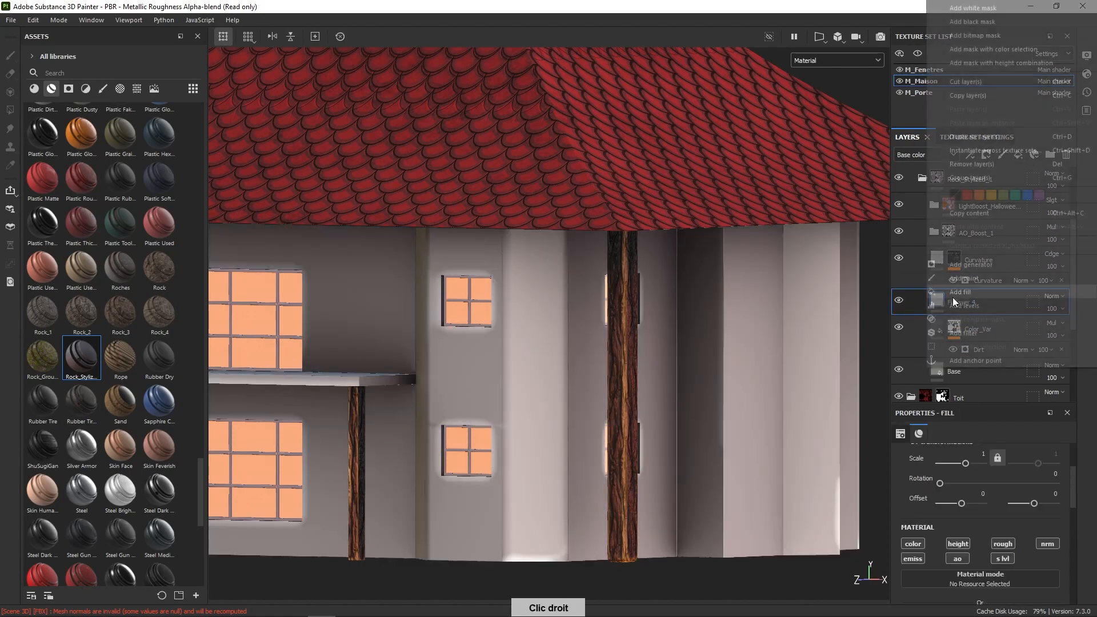
pyautogui.click(972, 21)
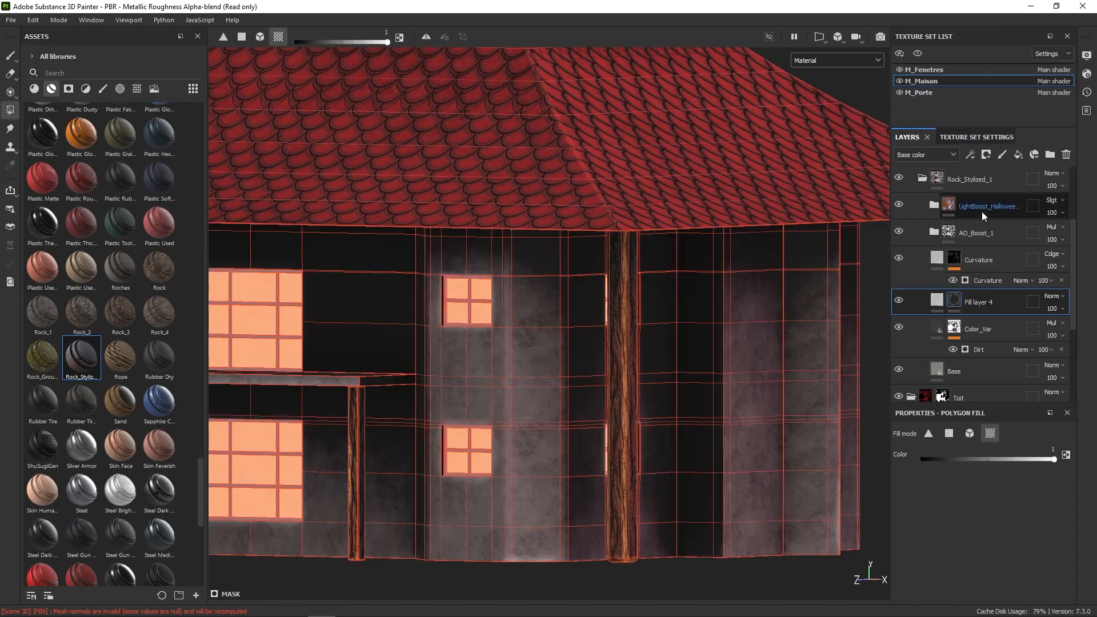
pyautogui.click(1066, 156)
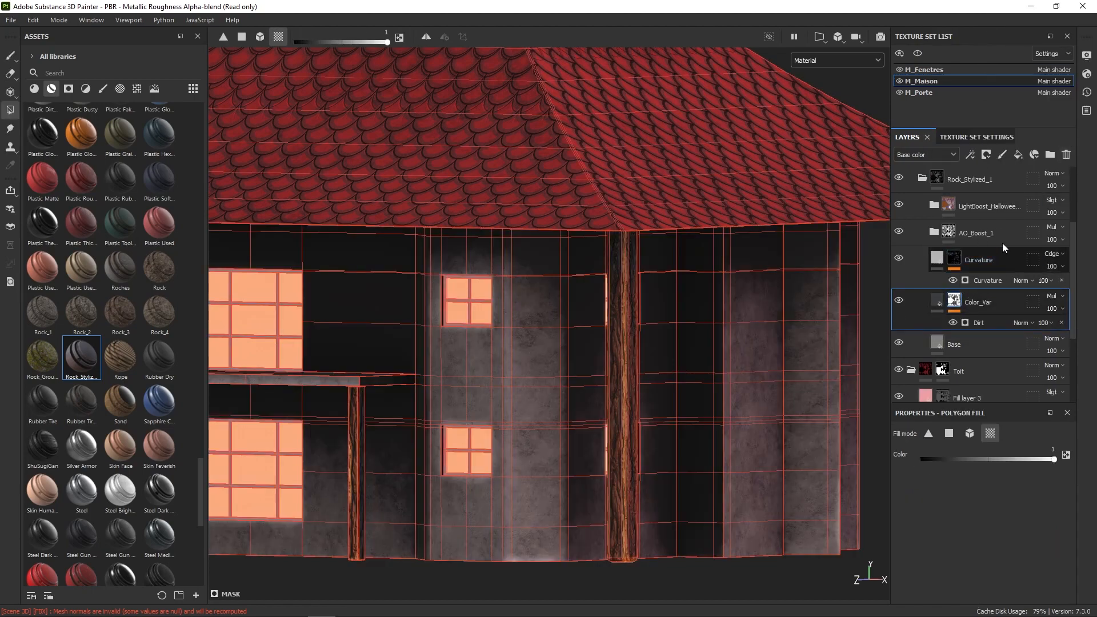
# Add a fill layer above Curvature in Rock_Stylized_1 with only the height channel enabled.
pyautogui.click(1019, 154)
pyautogui.moveTo(980, 303); pyautogui.dragTo(993, 260)
pyautogui.rightClick(992, 261)
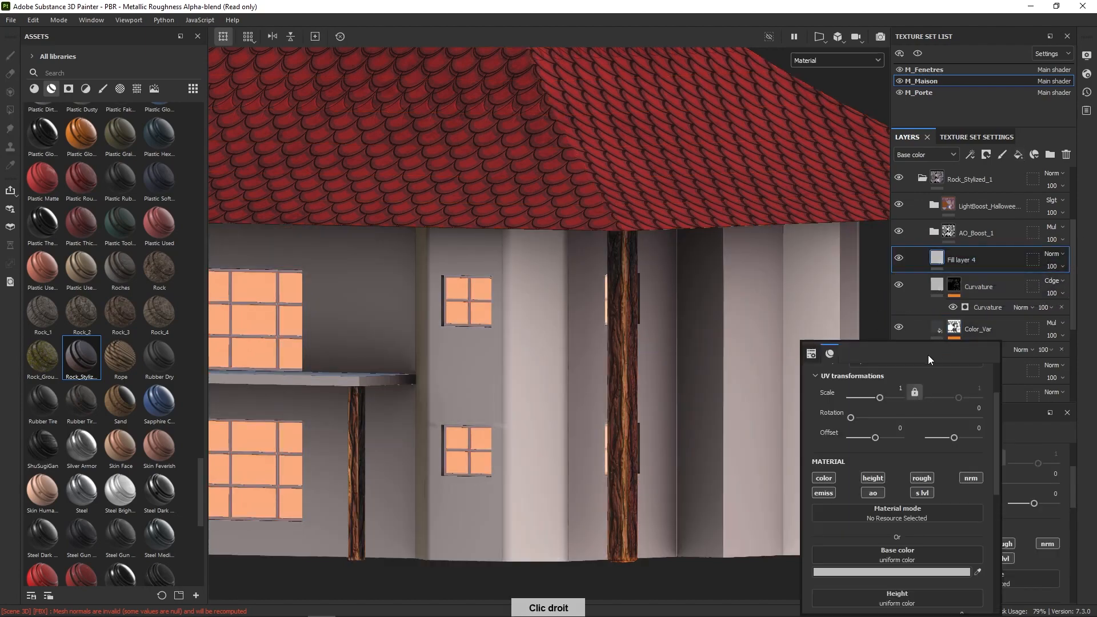
pyautogui.click(873, 479)
pyautogui.scroll(-2, 998, 512)
# Assign the Brick generator procedural texture to the height channel of Fill layer 4.
pyautogui.click(897, 503)
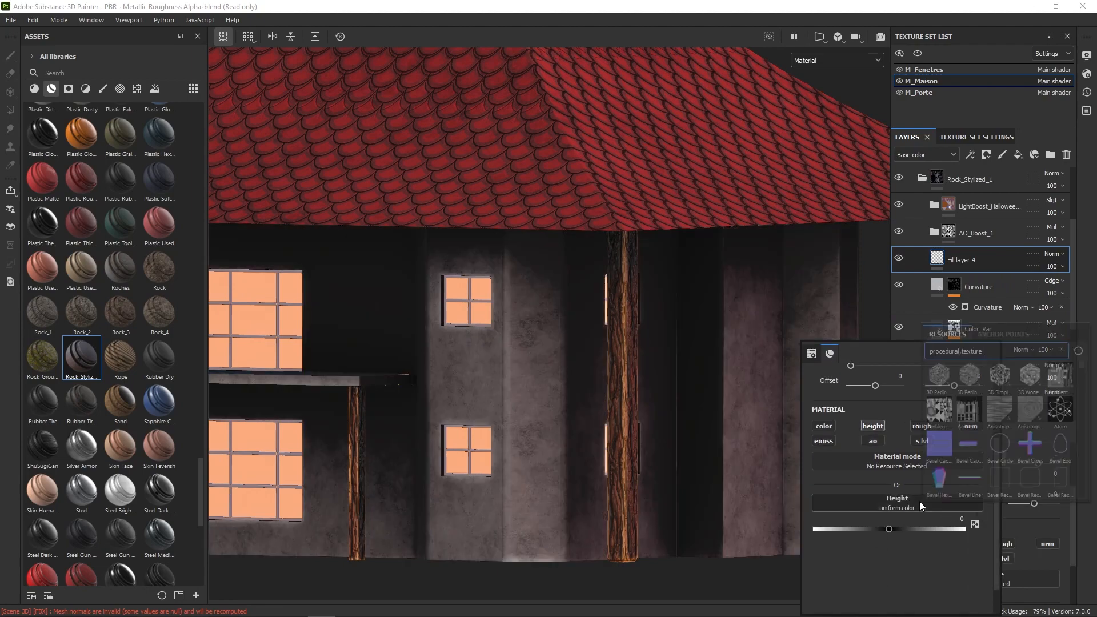
pyautogui.scroll(-5, 1080, 387)
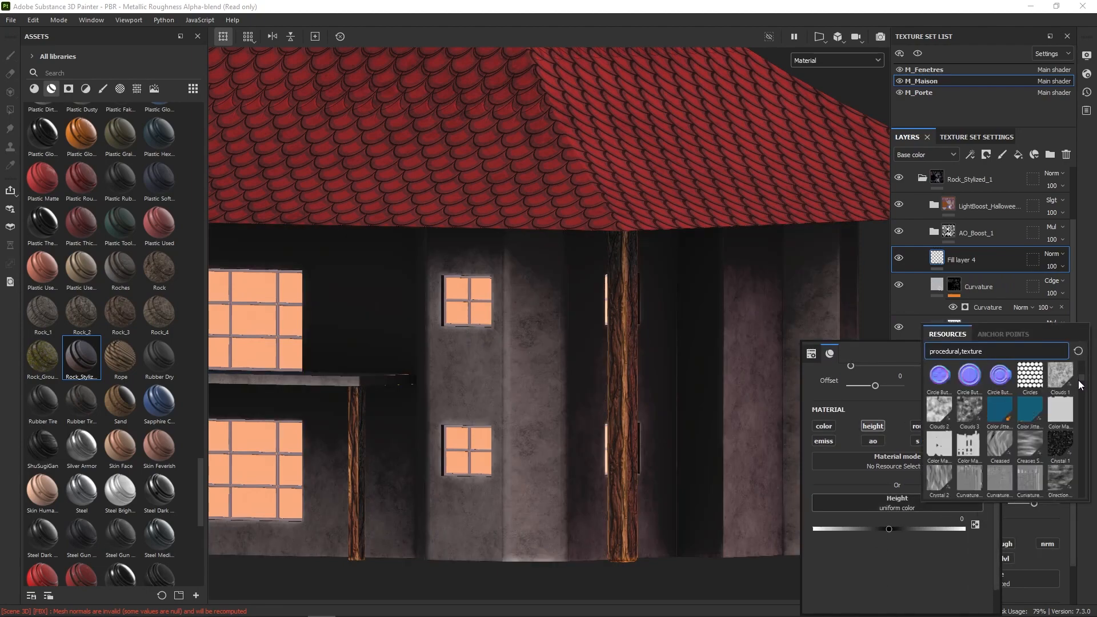
pyautogui.moveTo(1078, 377); pyautogui.dragTo(1080, 400)
pyautogui.moveTo(1080, 400); pyautogui.dragTo(1080, 417)
# Switch Fill layer 4 to tri-planar projection and raise its UV scale to 17.14.
pyautogui.click(932, 396)
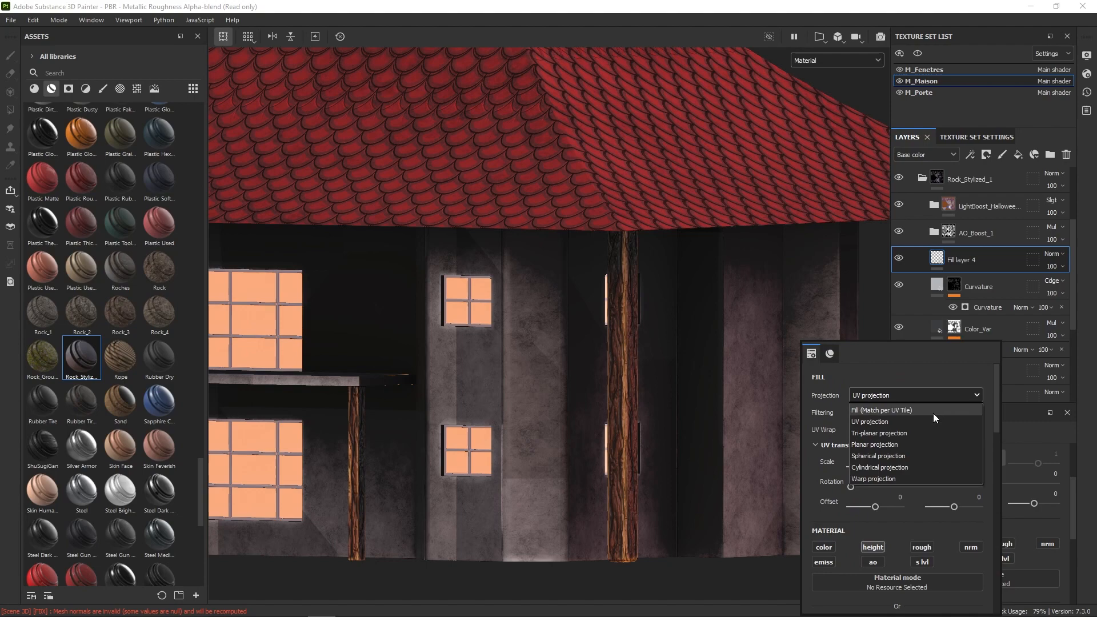
pyautogui.click(902, 433)
pyautogui.moveTo(995, 425)
pyautogui.mouseDown()
pyautogui.moveTo(996, 464)
pyautogui.moveTo(999, 444)
pyautogui.mouseUp()
pyautogui.moveTo(883, 432); pyautogui.dragTo(890, 428)
# Set the Brick generator's Bricks X to 10 and Bricks Y to 5.
pyautogui.moveTo(995, 428); pyautogui.dragTo(956, 489)
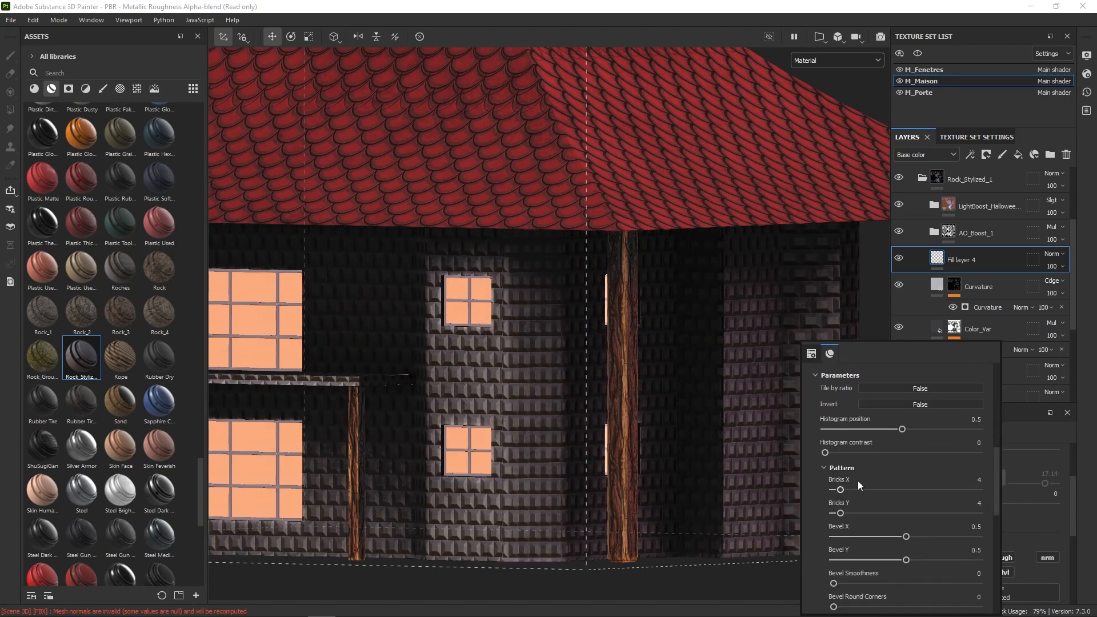
pyautogui.moveTo(839, 489); pyautogui.dragTo(851, 490)
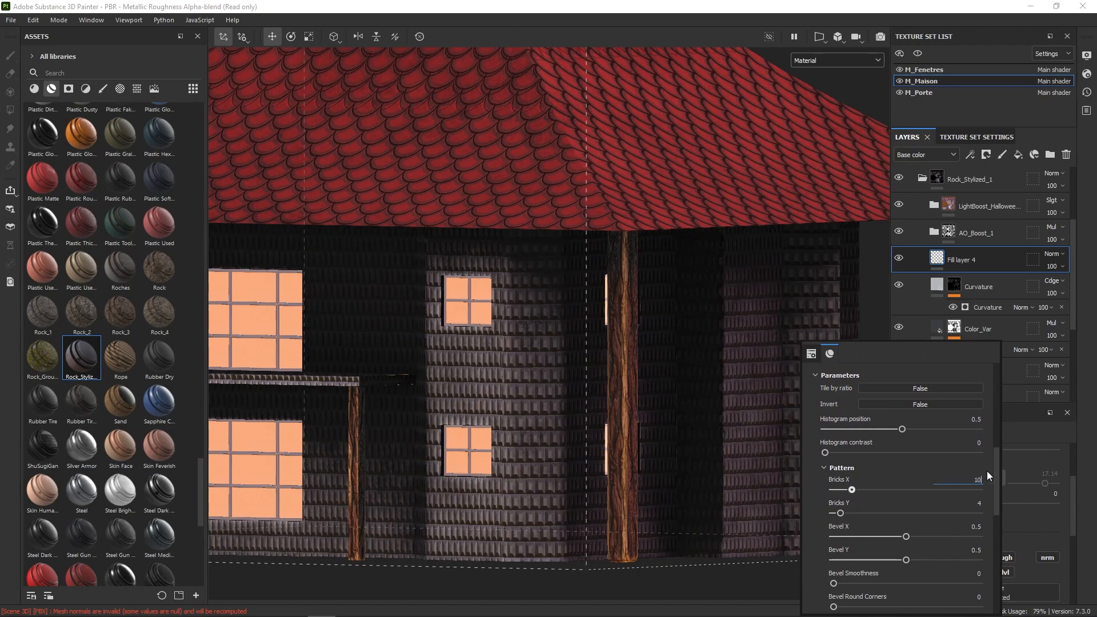
pyautogui.write('10')
pyautogui.press('Return')
pyautogui.click(985, 503)
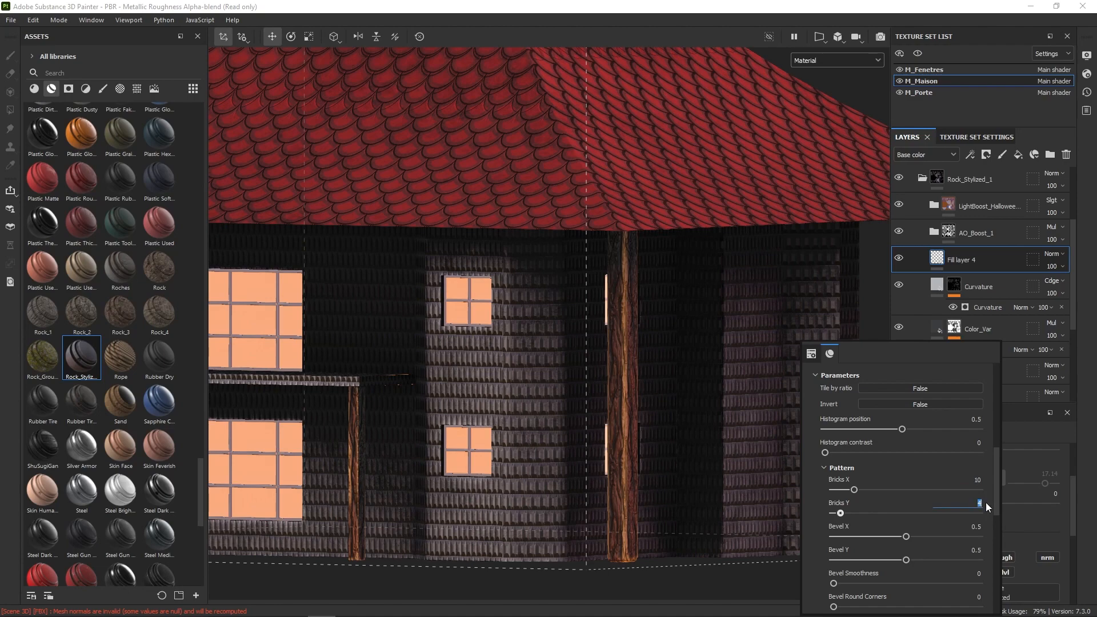
pyautogui.write('5')
pyautogui.press('Return')
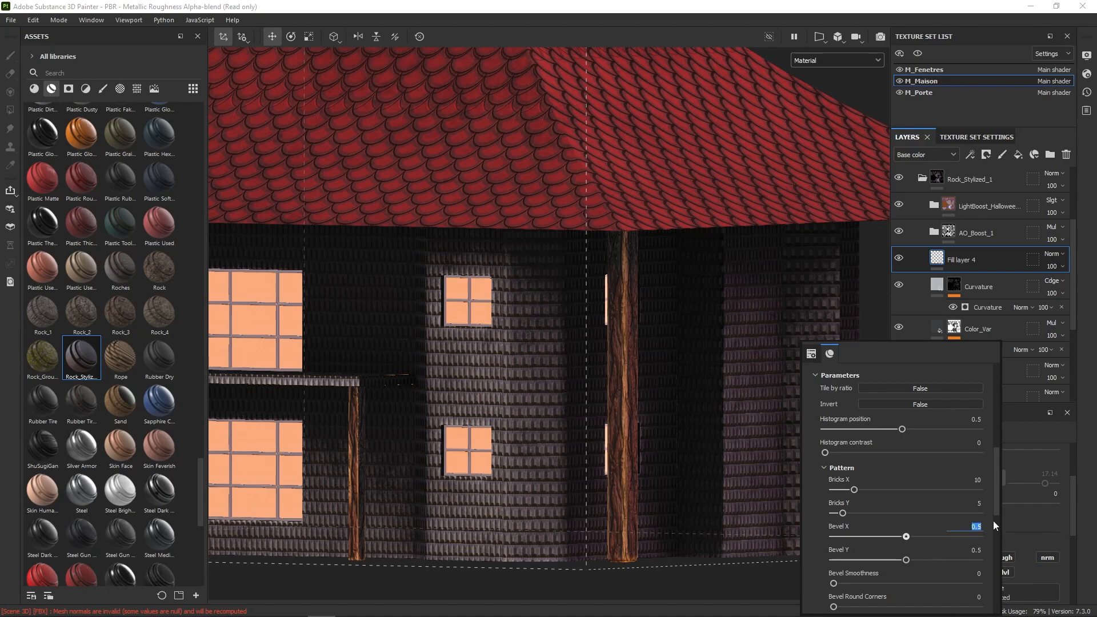
# Set both Bevel X and Bevel Y of the brick pattern to 0.1.
pyautogui.write('0.1')
pyautogui.press('Return')
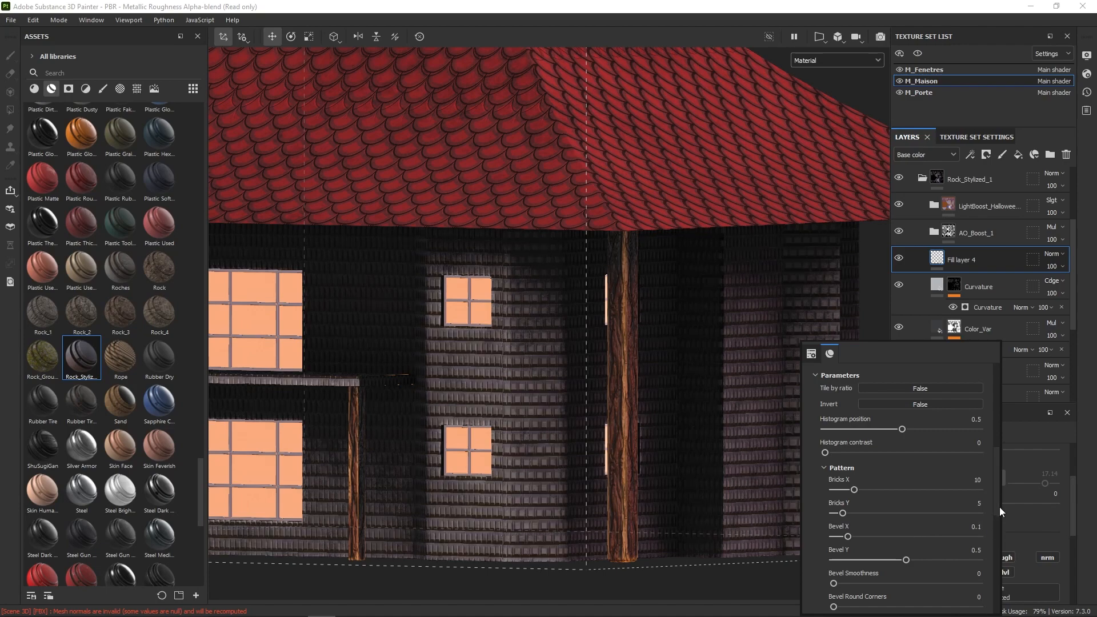
pyautogui.click(977, 550)
pyautogui.write('0.1')
pyautogui.press('Return')
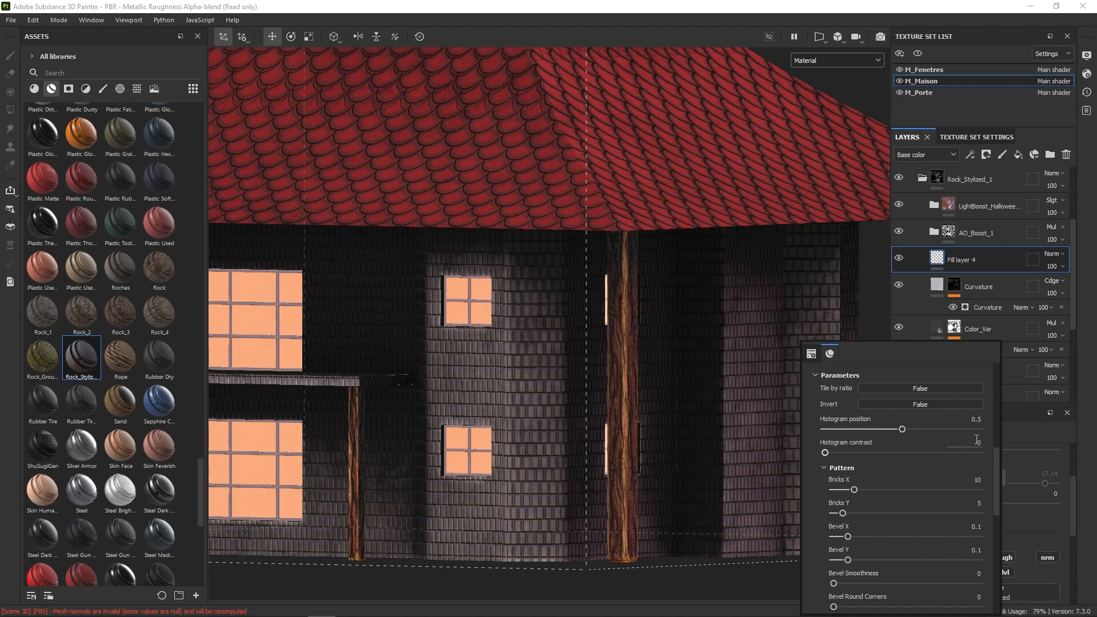
# Reduce Fill layer 4's UV scale to 5.43 and set the brick counts to 5 in X and 10 in Y.
pyautogui.moveTo(999, 465); pyautogui.dragTo(999, 400)
pyautogui.moveTo(888, 433); pyautogui.dragTo(883, 428)
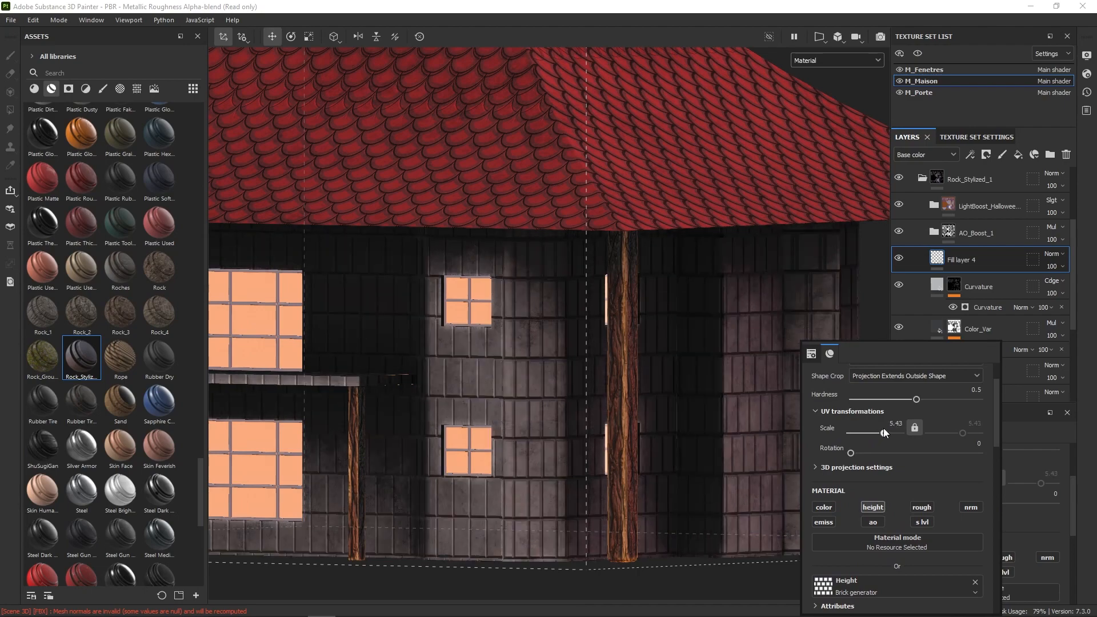
pyautogui.moveTo(996, 433); pyautogui.dragTo(994, 506)
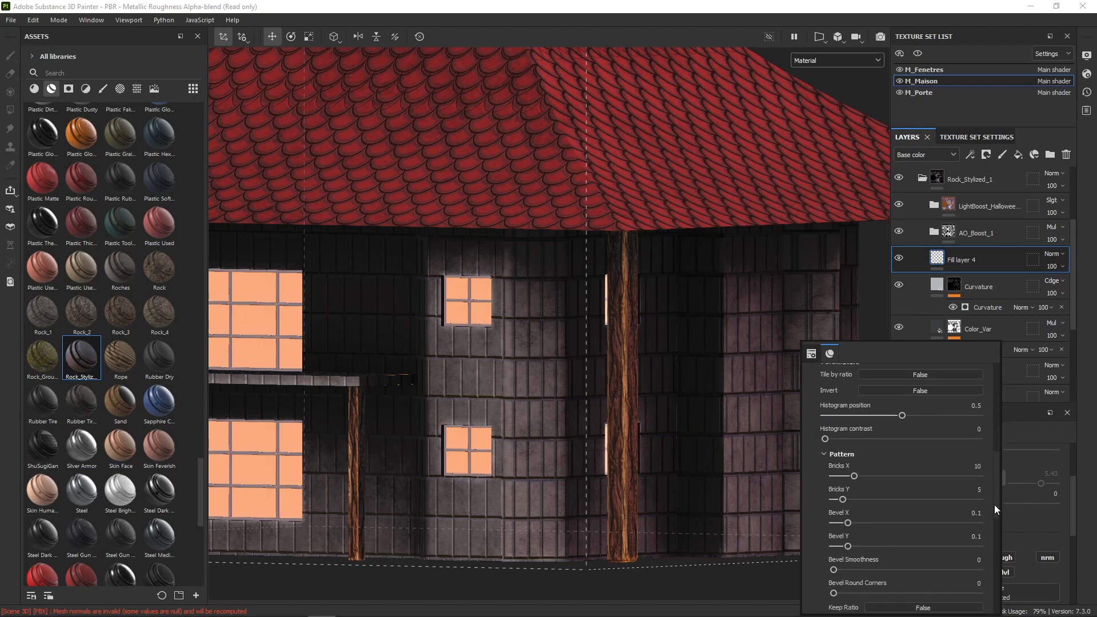
pyautogui.click(978, 464)
pyautogui.write('5')
pyautogui.press('Return')
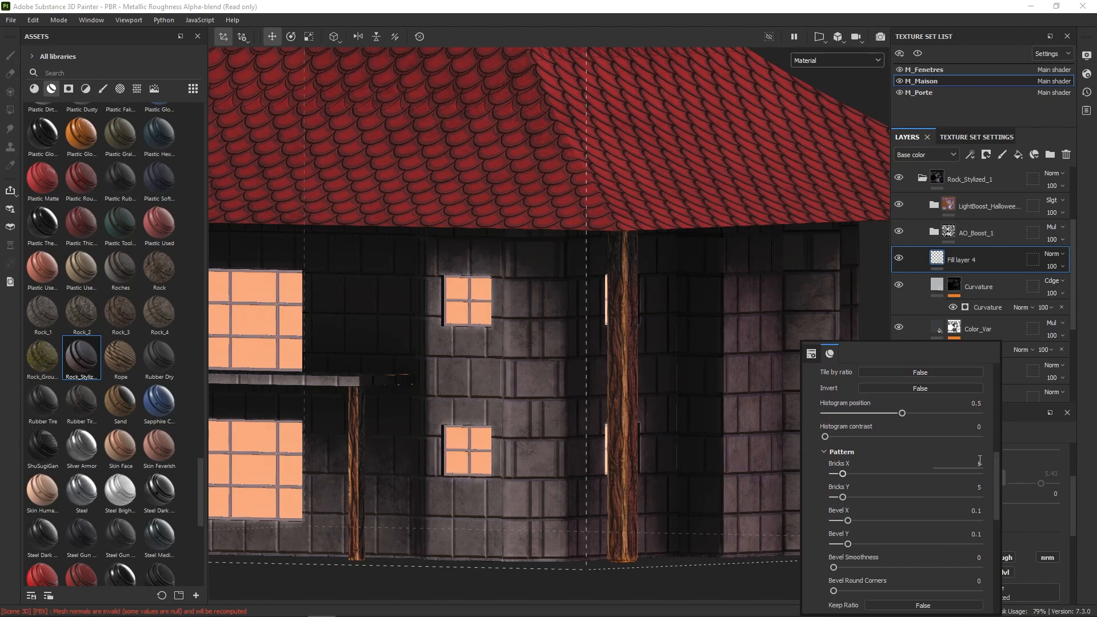
pyautogui.click(975, 486)
pyautogui.write('10')
pyautogui.press('Return')
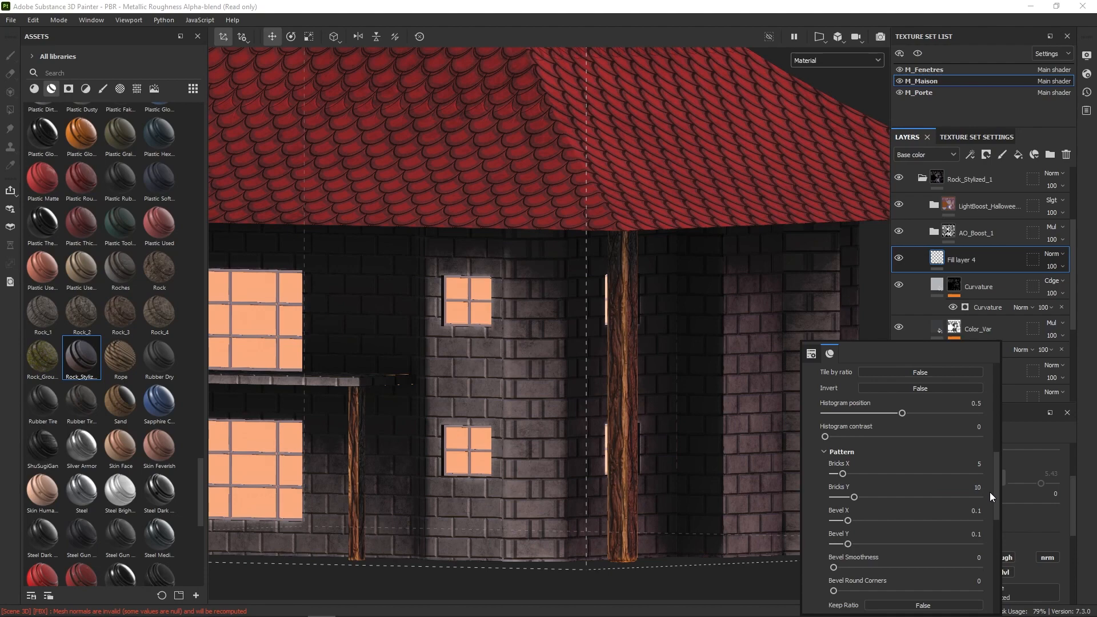
# Try a Bevel Round Corners value of 1 on the brick pattern and return it to 0.
pyautogui.moveTo(996, 481); pyautogui.dragTo(997, 497)
pyautogui.moveTo(838, 508); pyautogui.dragTo(836, 532)
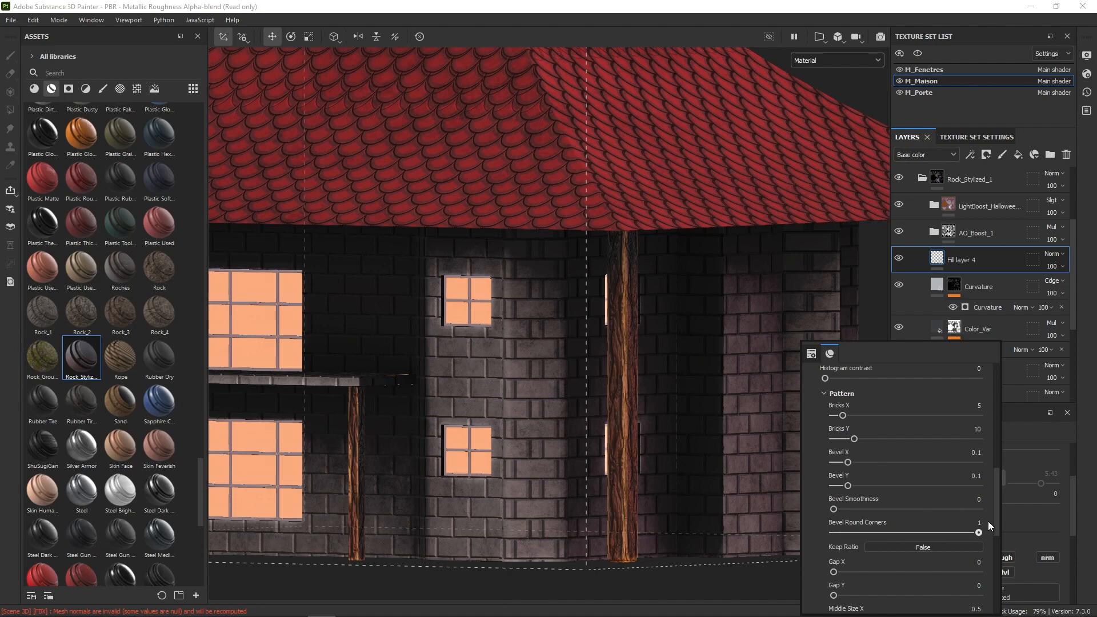
pyautogui.moveTo(980, 530); pyautogui.dragTo(819, 526)
pyautogui.moveTo(995, 495); pyautogui.dragTo(997, 505)
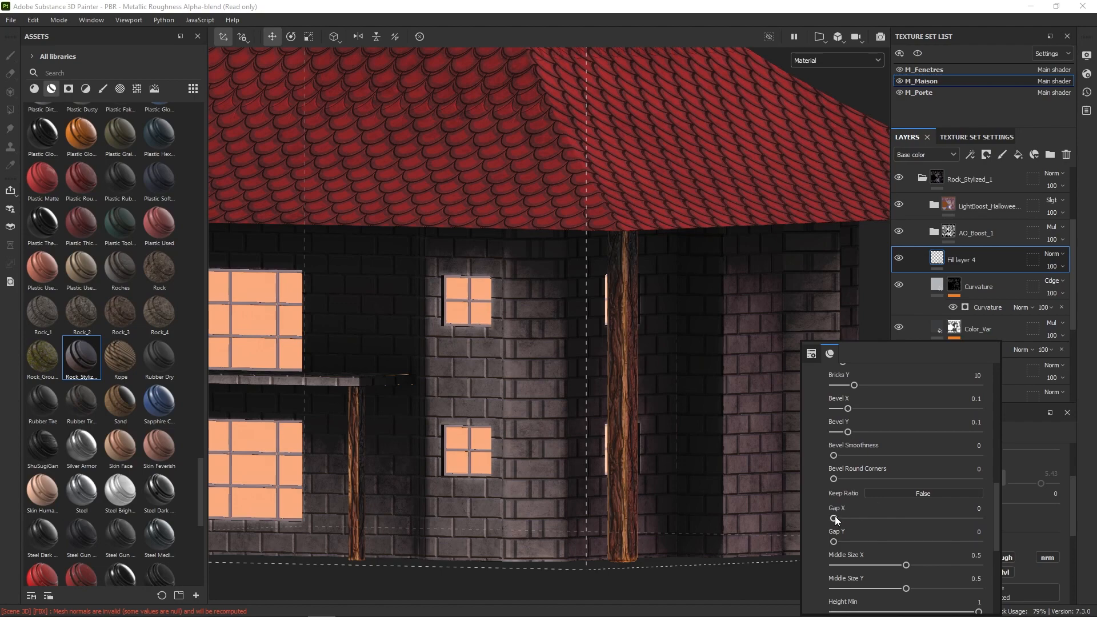
# Try a Gap X value of 0.03 on the brick pattern and return it to 0.
pyautogui.moveTo(835, 516)
pyautogui.mouseDown()
pyautogui.moveTo(849, 517)
pyautogui.moveTo(837, 512)
pyautogui.mouseUp()
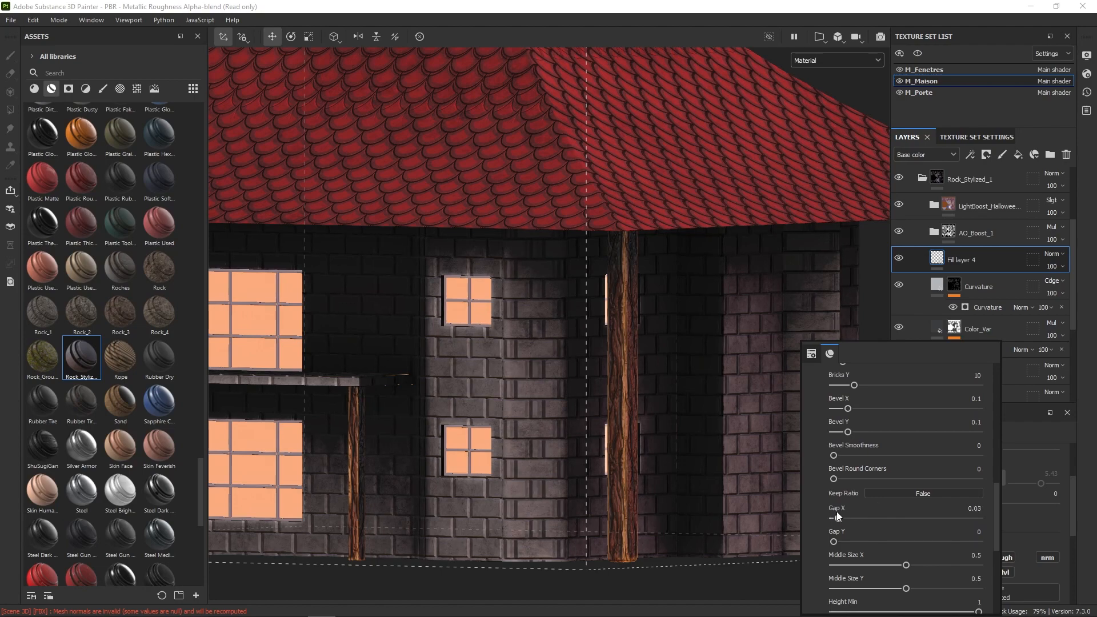
pyautogui.click(969, 508)
pyautogui.write('0')
pyautogui.press('Return')
# Set Bevel X and Bevel Y of Fill layer 4's brick pattern to 0.02.
pyautogui.moveTo(996, 508); pyautogui.dragTo(996, 485)
pyautogui.click(976, 480)
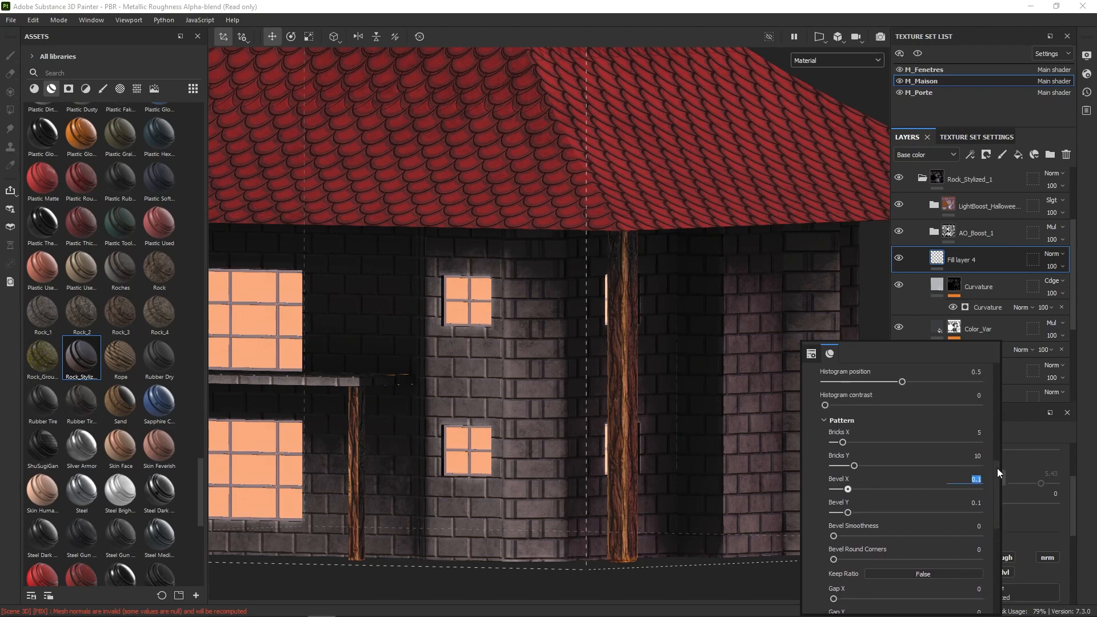
pyautogui.write('0.02')
pyautogui.press('Return')
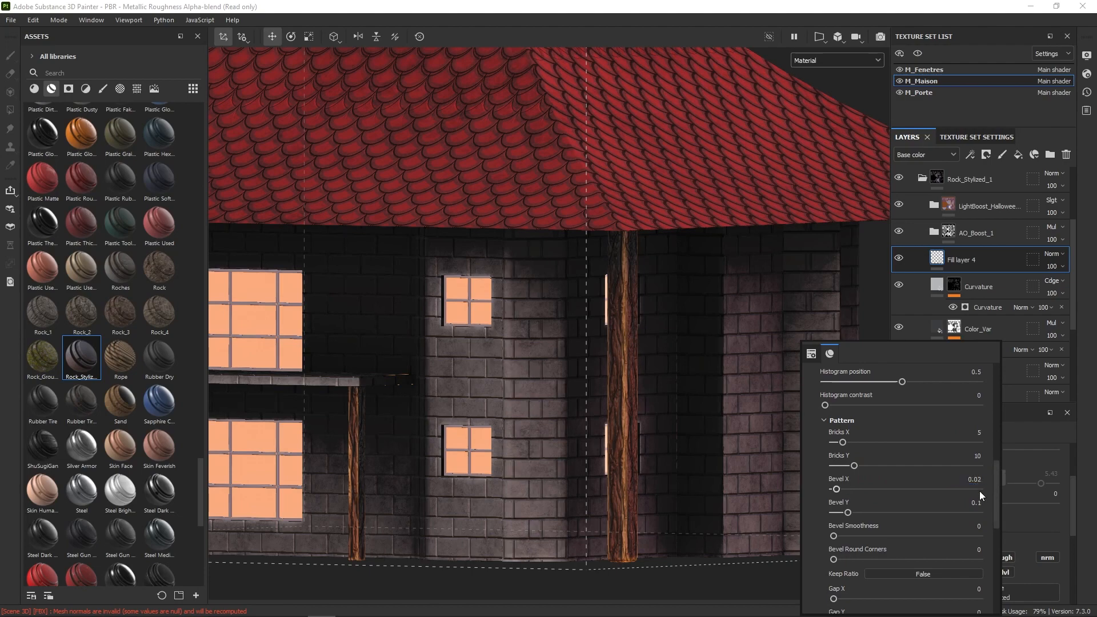
pyautogui.click(968, 503)
pyautogui.write('0.02')
pyautogui.press('Return')
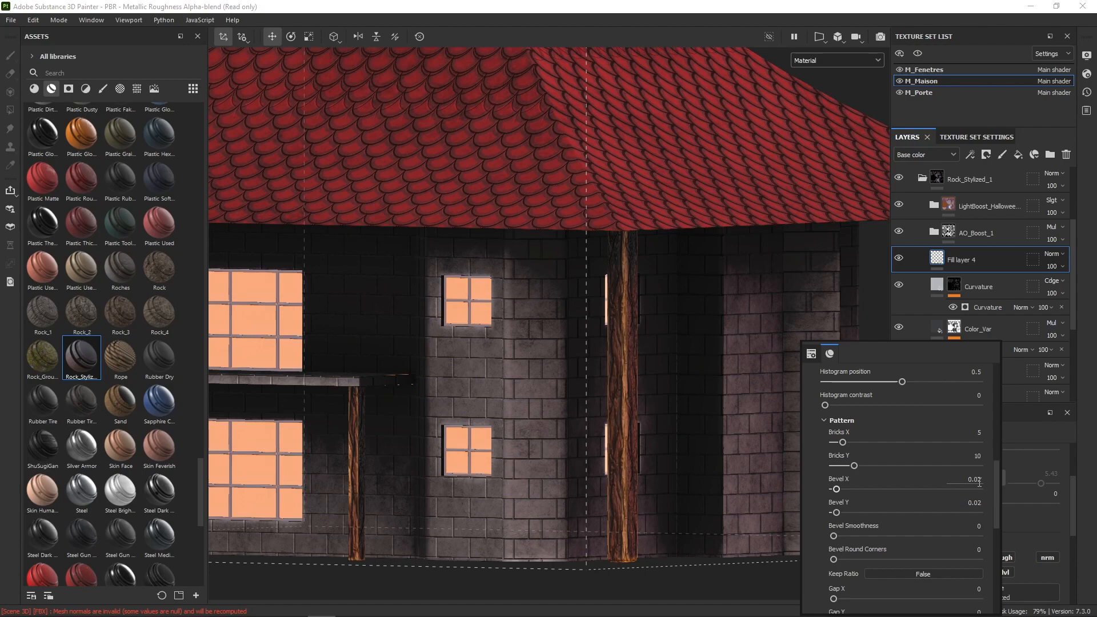
# Add a fill layer above Fill layer 4 and keep only its color channel active.
pyautogui.click(1020, 153)
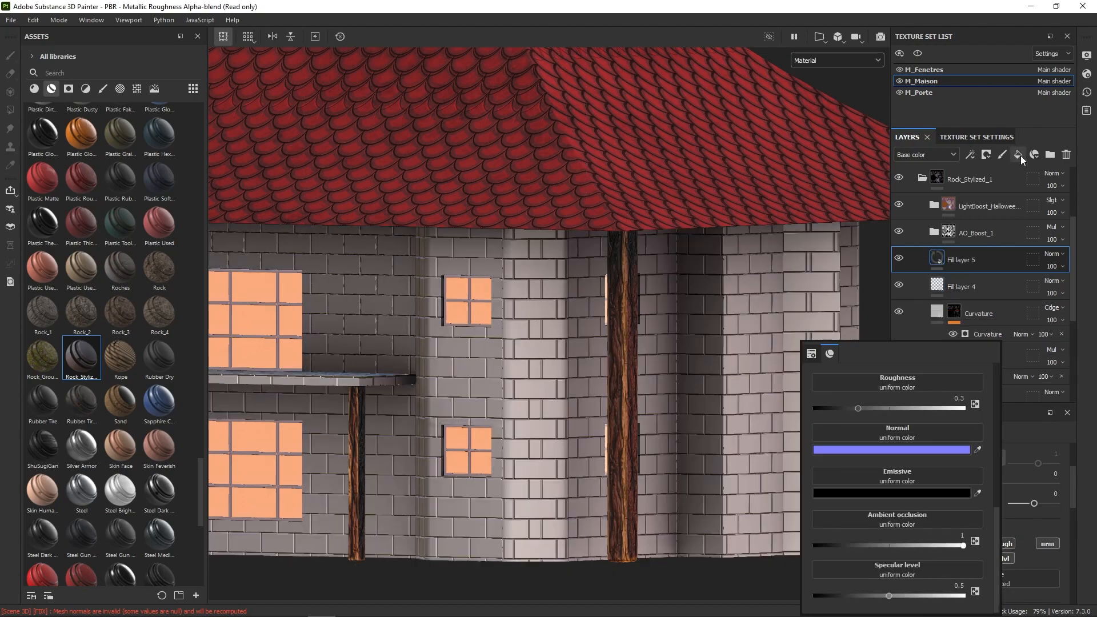
pyautogui.scroll(5, 997, 506)
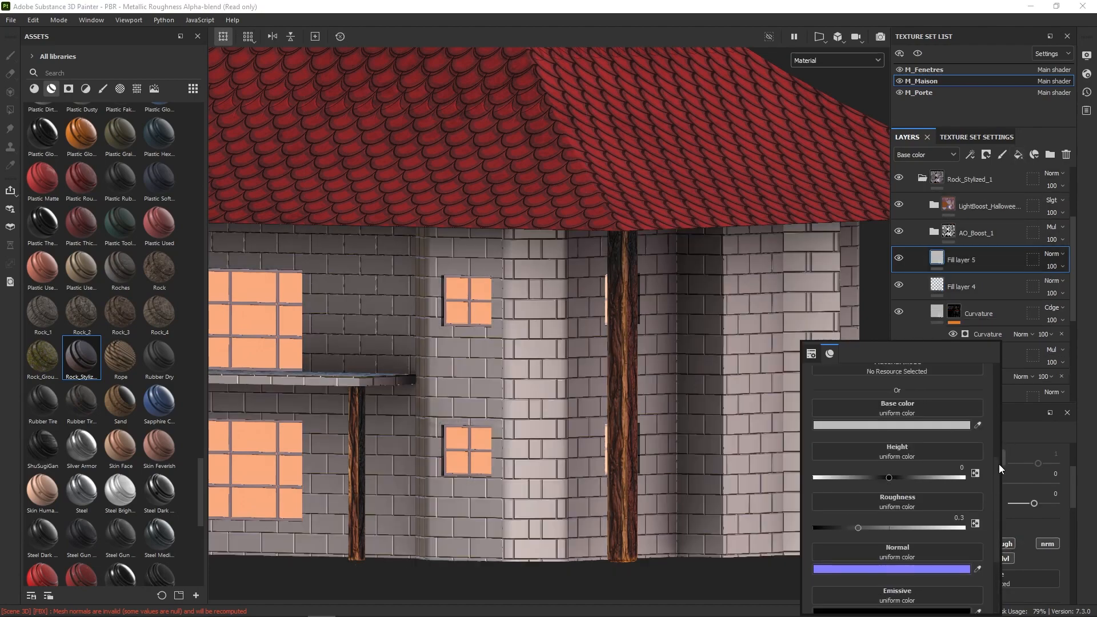
pyautogui.click(890, 477)
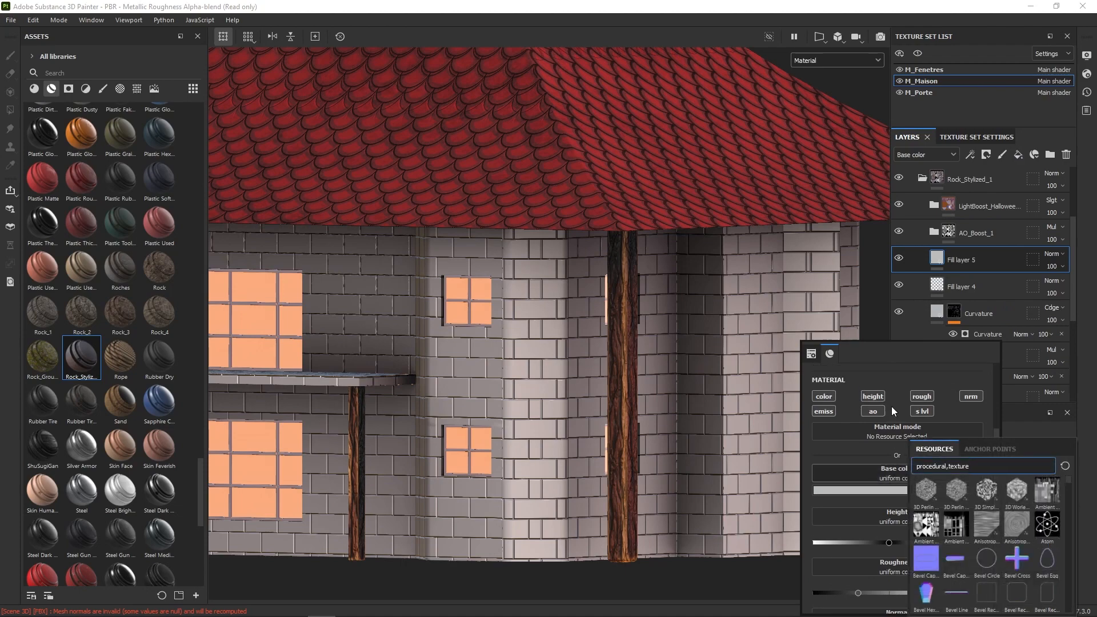
pyautogui.keyDown('alt'); pyautogui.click(828, 399); pyautogui.keyUp('alt')
pyautogui.keyDown('alt'); pyautogui.click(827, 398); pyautogui.keyUp('alt')
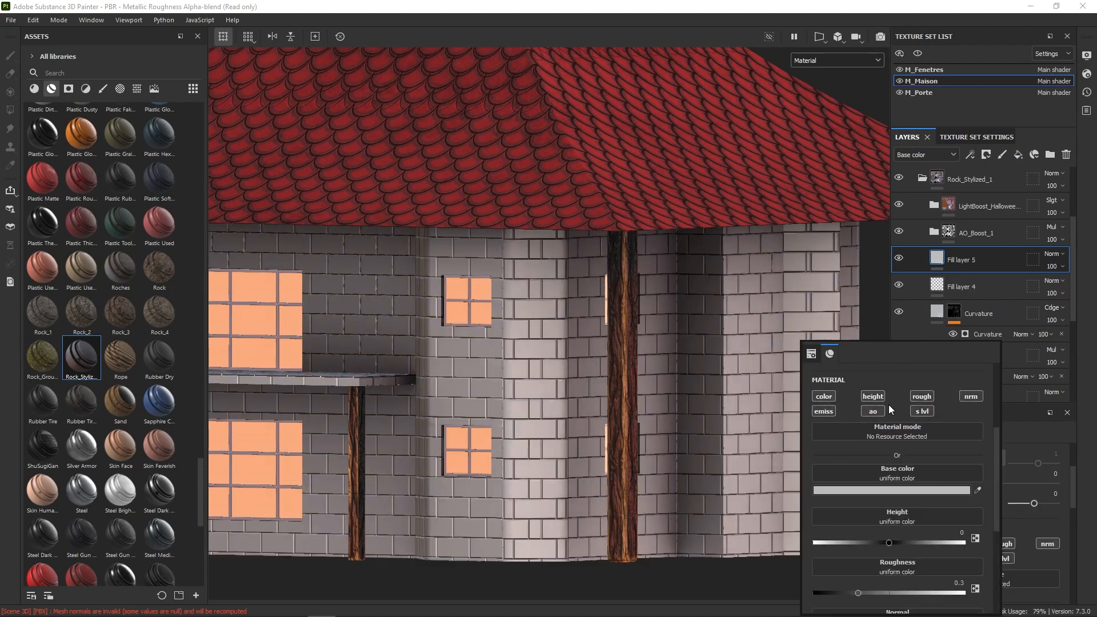
pyautogui.keyDown('alt'); pyautogui.click(830, 395); pyautogui.keyUp('alt')
# Assign the Brick generator to Fill layer 5's base color and switch the layer to tri-planar projection.
pyautogui.click(916, 490)
pyautogui.click(908, 472)
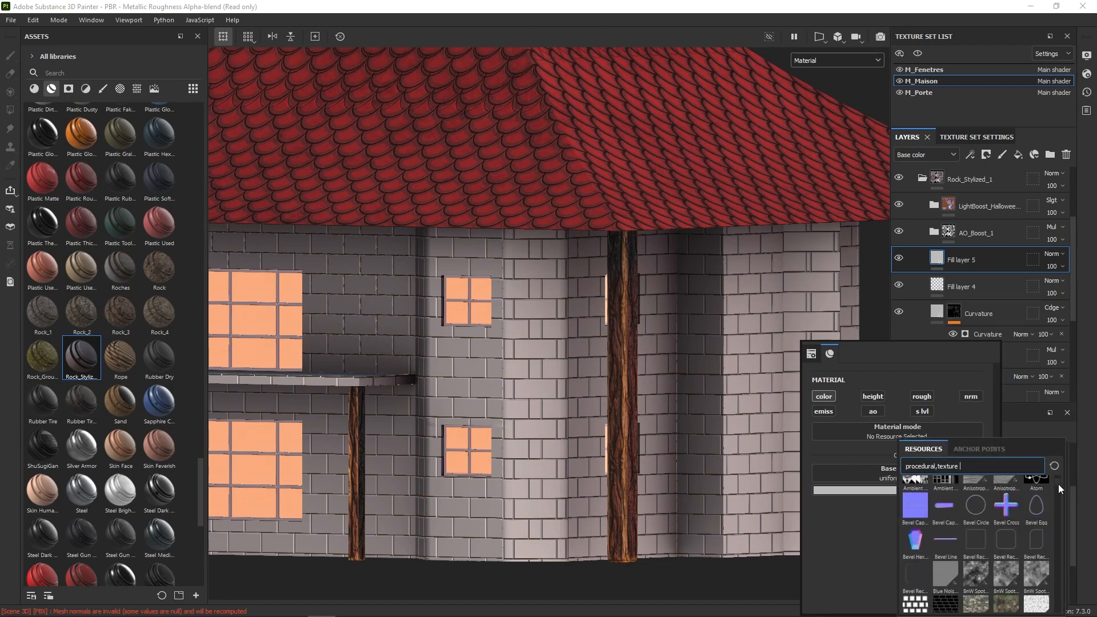
pyautogui.click(913, 609)
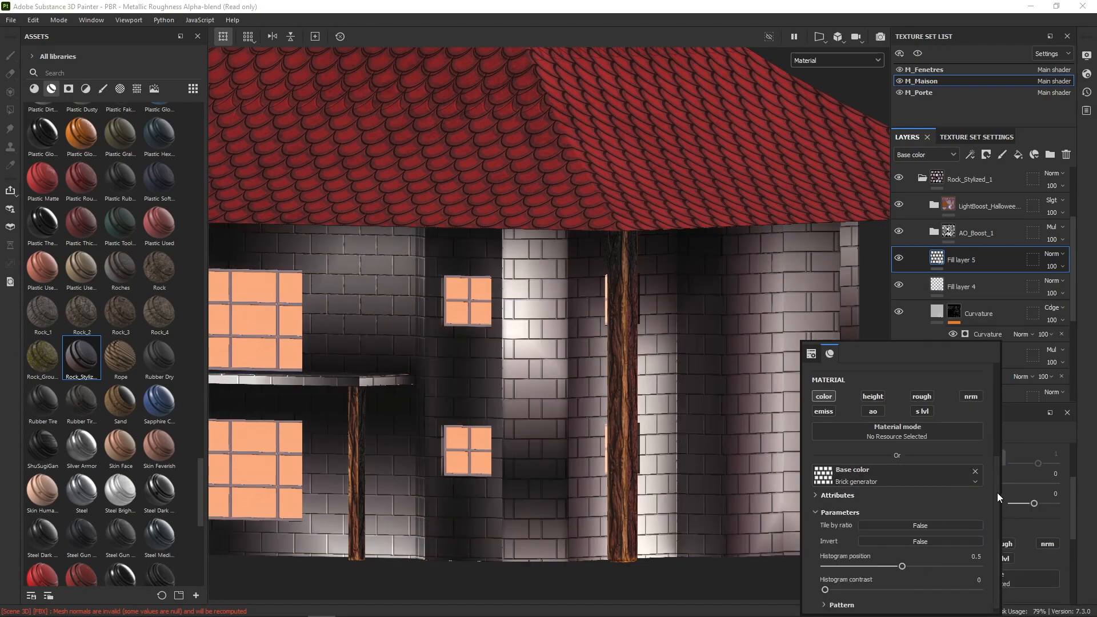
pyautogui.scroll(2, 995, 471)
pyautogui.scroll(8, 996, 446)
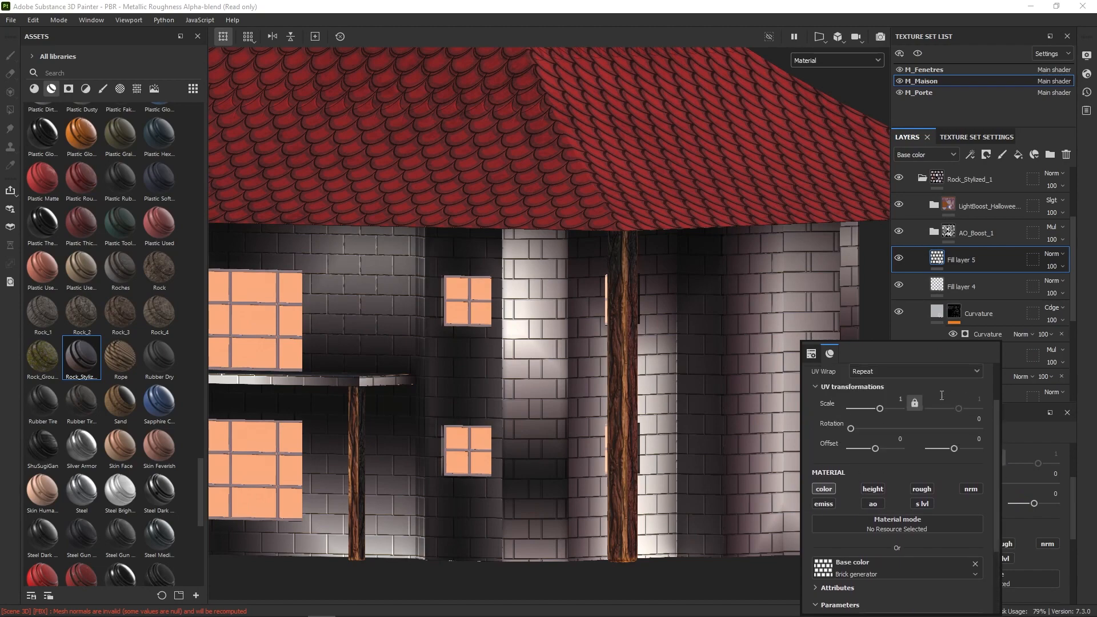
pyautogui.click(933, 396)
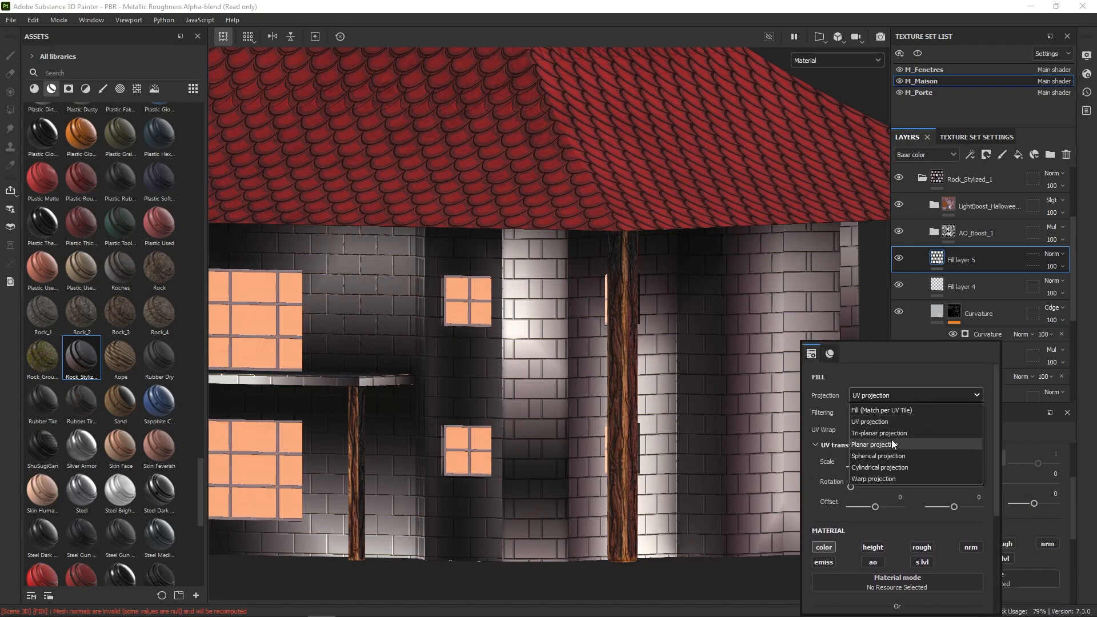
pyautogui.click(900, 417)
# Set the UV scale of both Fill layer 4 and Fill layer 5 to 5.5.
pyautogui.click(945, 285)
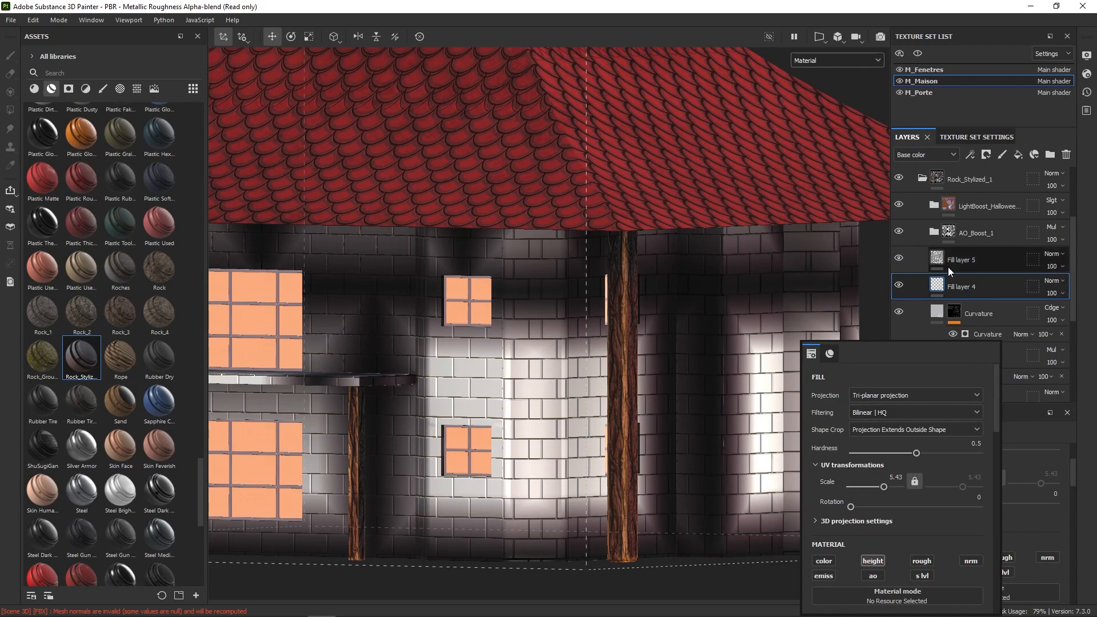
pyautogui.click(905, 477)
pyautogui.write('5.')
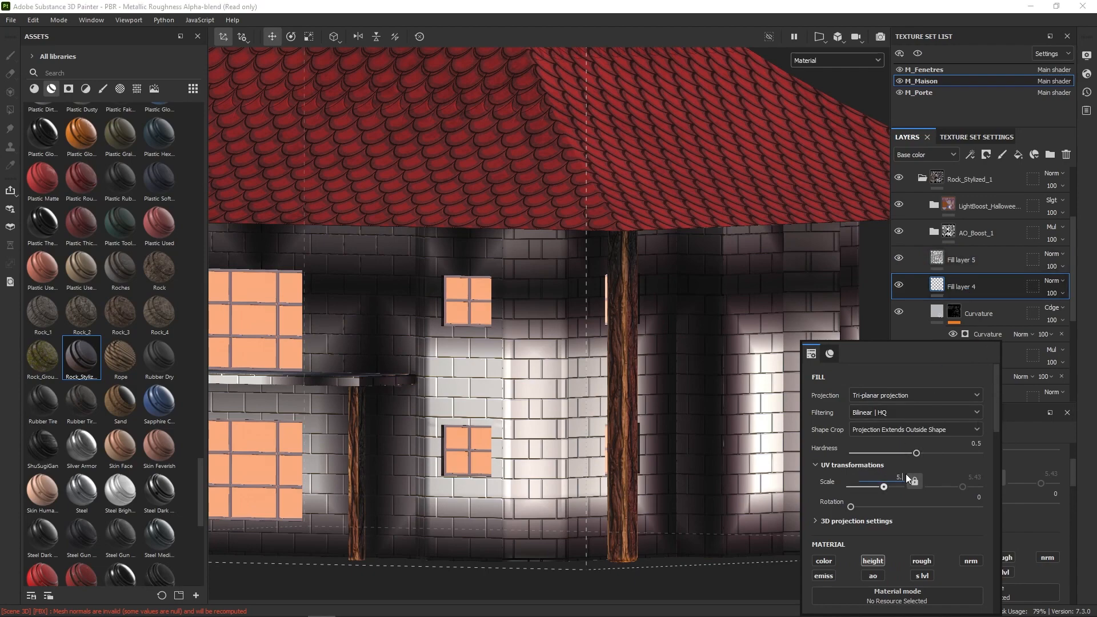
pyautogui.write('5')
pyautogui.press('Return')
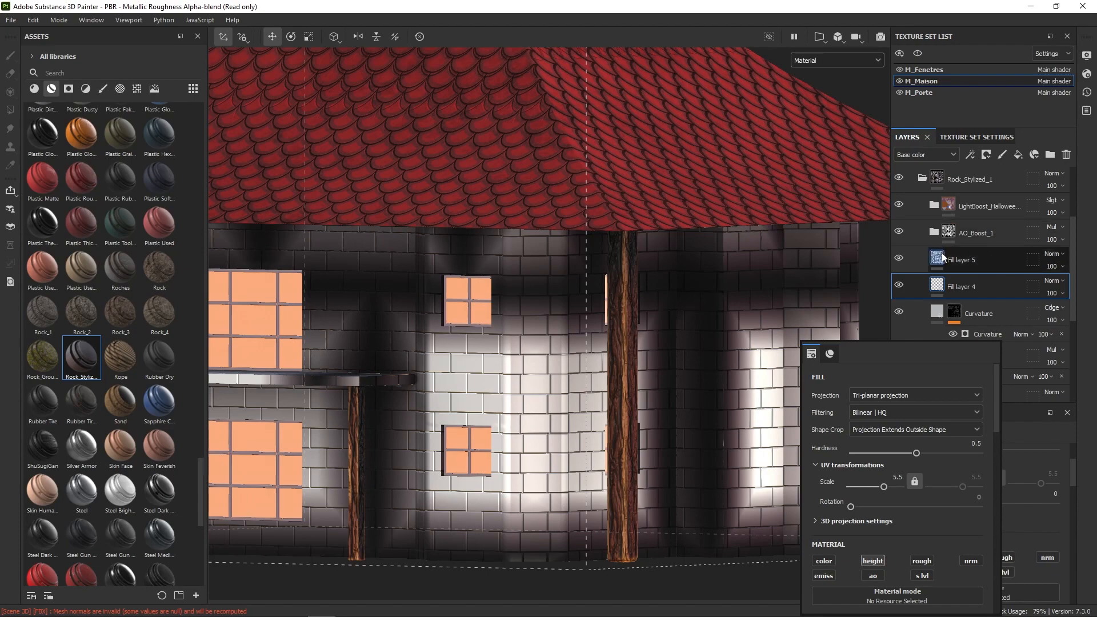
pyautogui.click(941, 257)
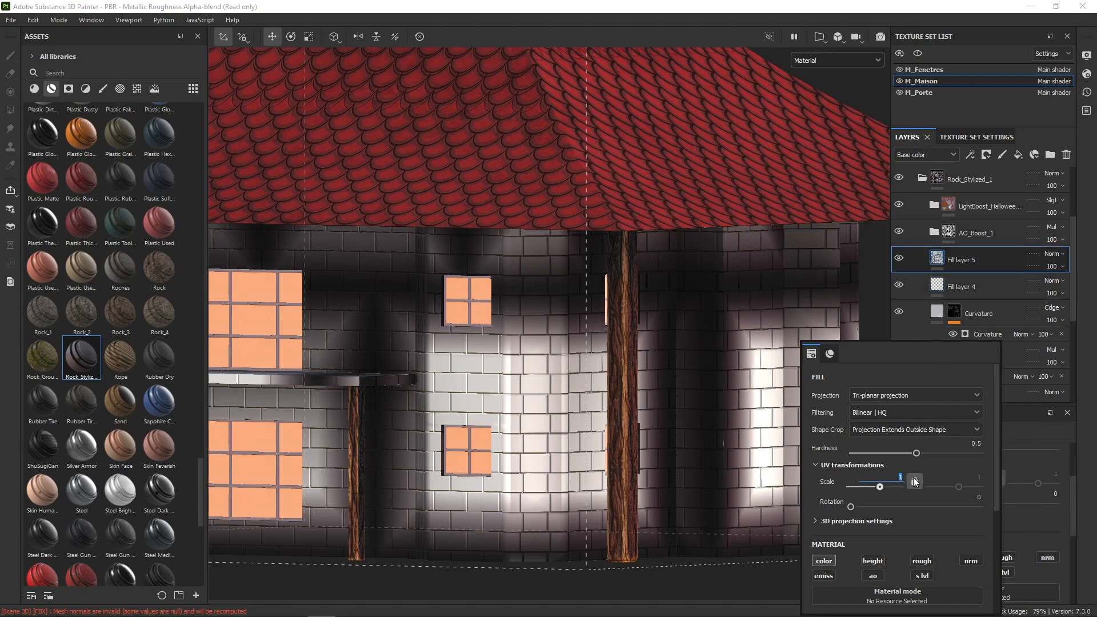
pyautogui.write('5.5')
pyautogui.press('Return')
# Match Fill layer 5's brick counts to Fill layer 4, with Bricks X at 5 and Bricks Y at 10.
pyautogui.scroll(-1, 995, 423)
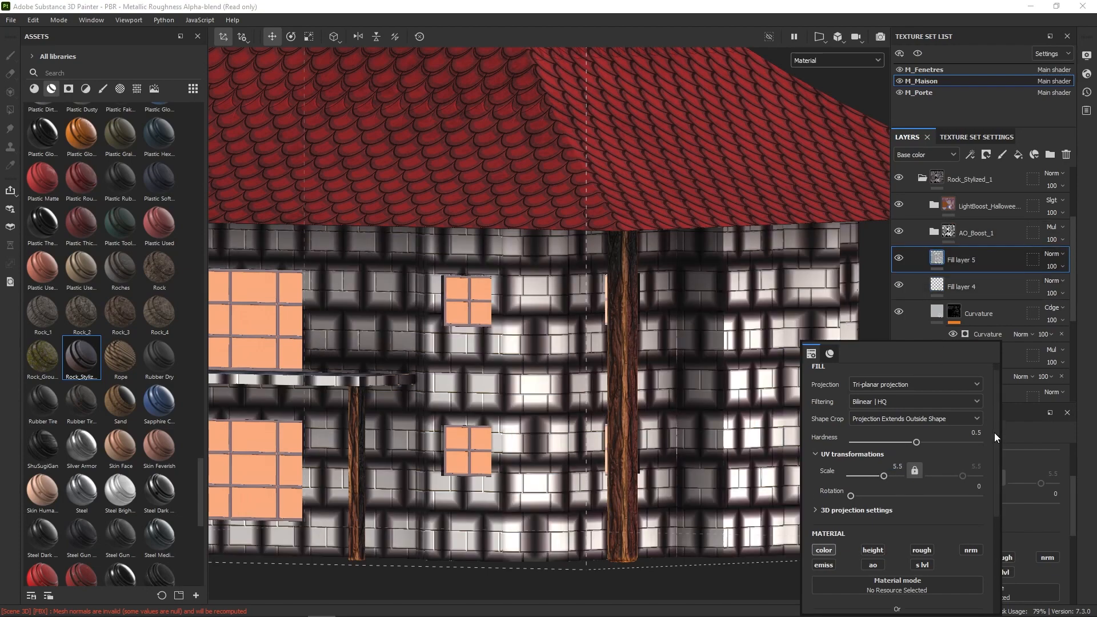
pyautogui.moveTo(994, 433); pyautogui.dragTo(988, 517)
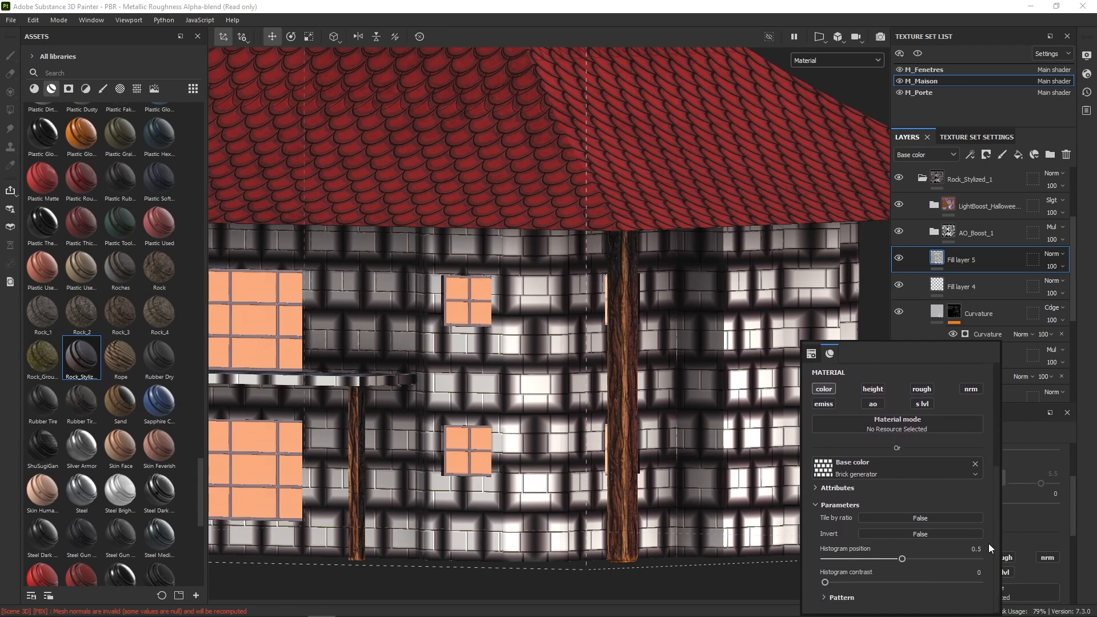
pyautogui.click(825, 598)
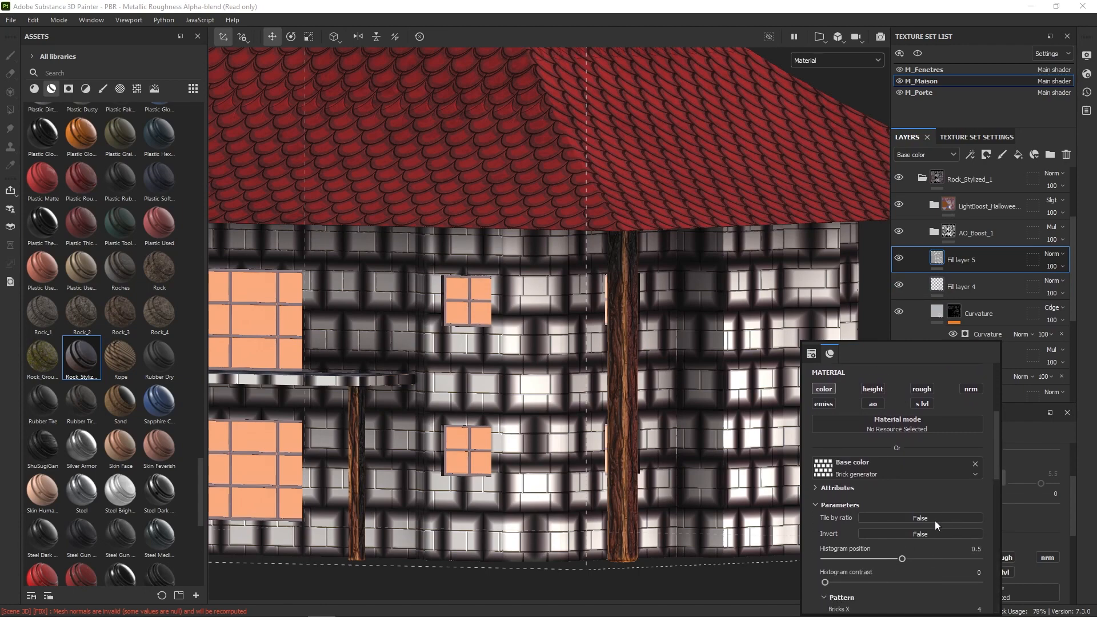
pyautogui.moveTo(997, 455); pyautogui.dragTo(994, 484)
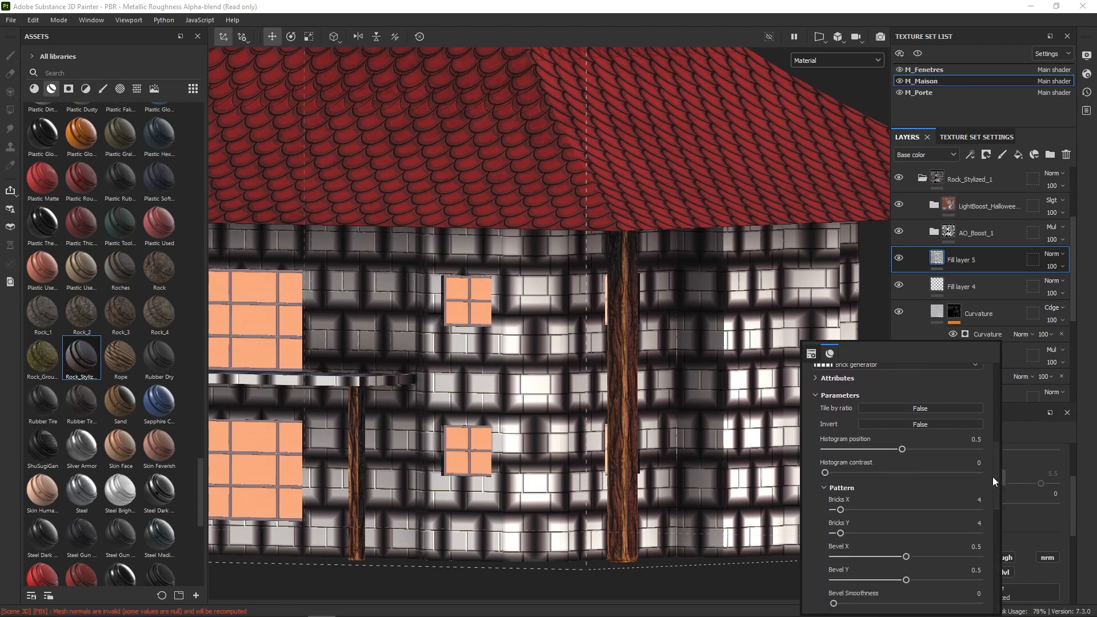
pyautogui.click(942, 289)
pyautogui.click(938, 264)
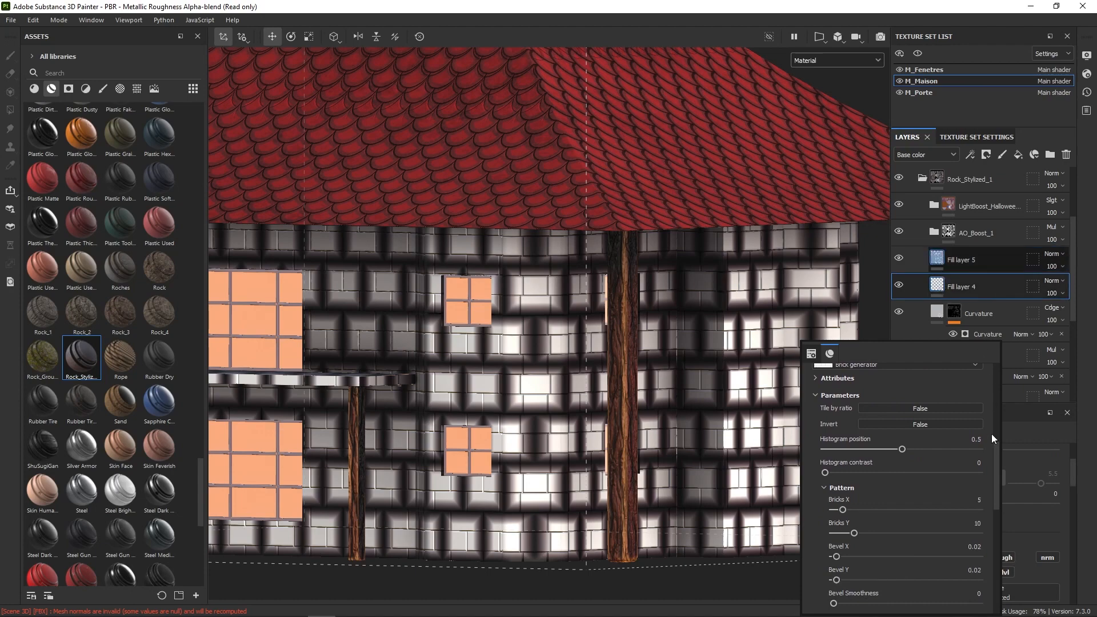
pyautogui.click(978, 501)
pyautogui.write('5')
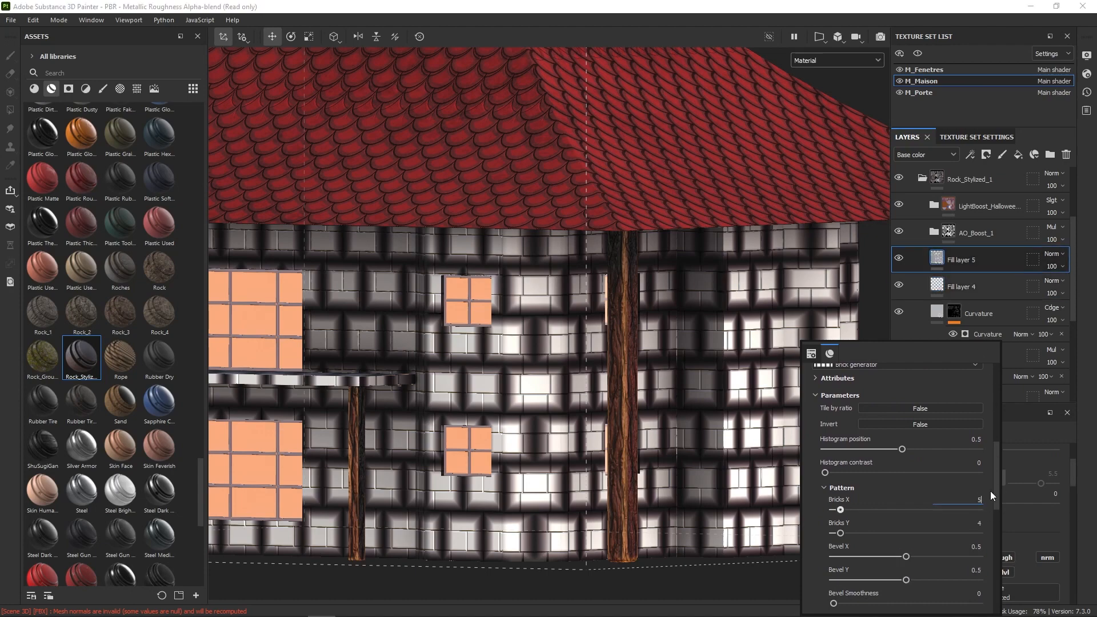
pyautogui.click(979, 522)
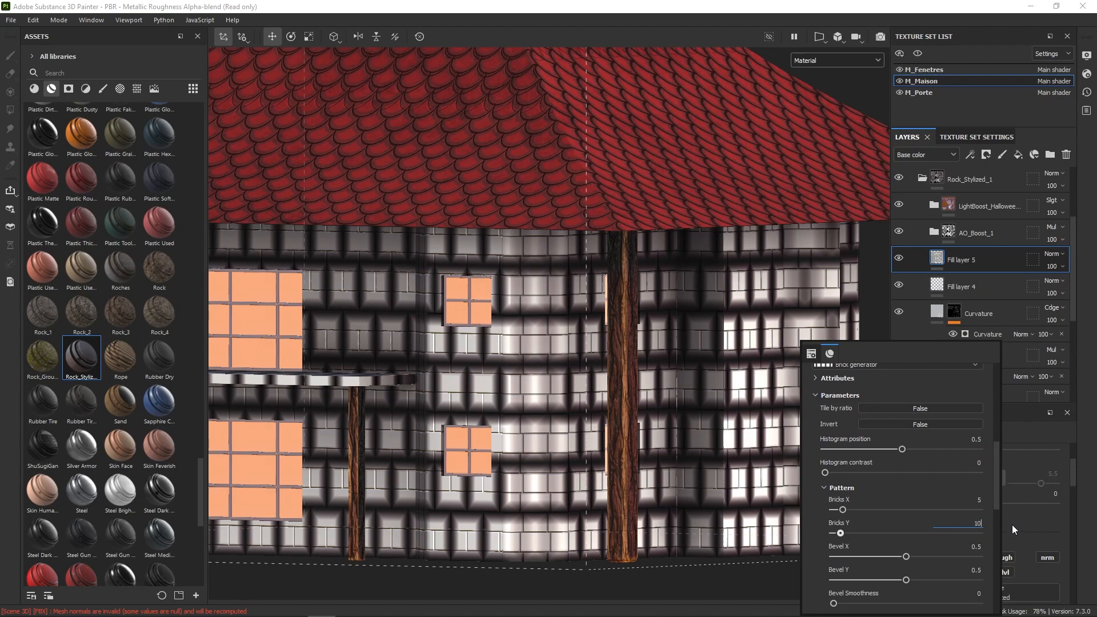
pyautogui.write('10')
# Try different bevels on Fill layer 5's brick pattern, ending with Bevel X and Bevel Y at 0.
pyautogui.click(970, 547)
pyautogui.write('0.')
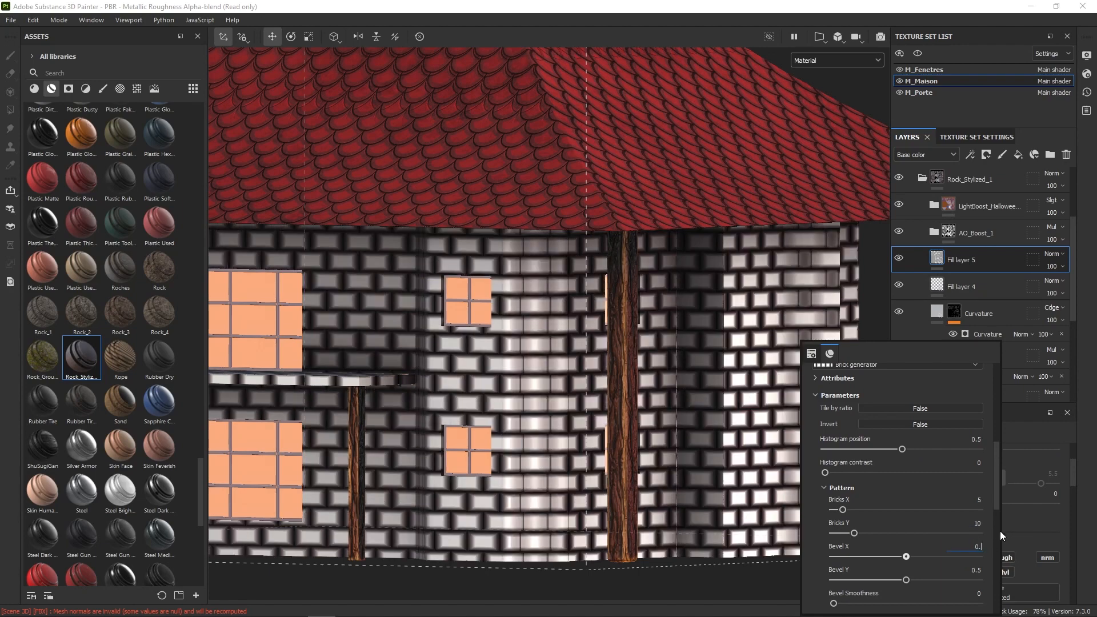
pyautogui.write('02')
pyautogui.press('Tab')
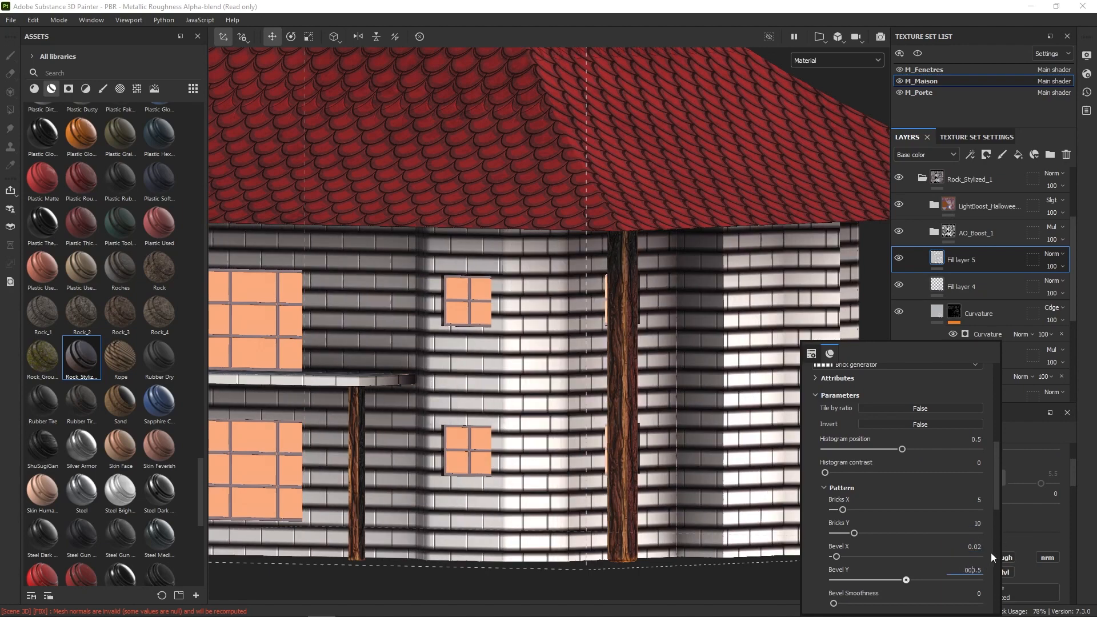
pyautogui.press('Return')
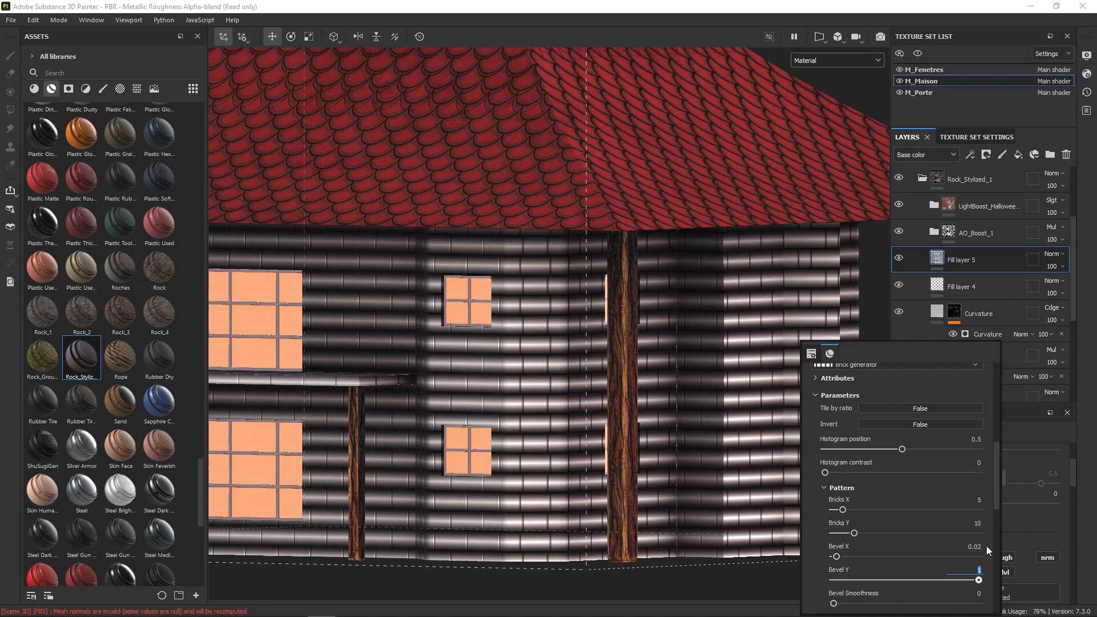
pyautogui.hotkey('ctrl', 'z')
pyautogui.click(982, 546)
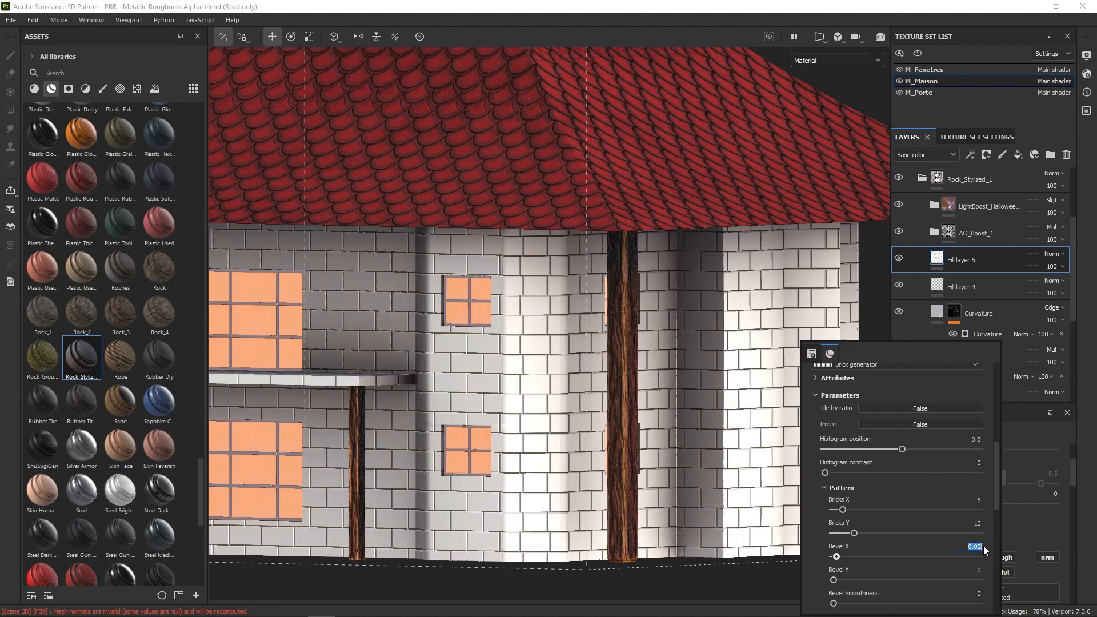
pyautogui.write('0')
pyautogui.press('Return')
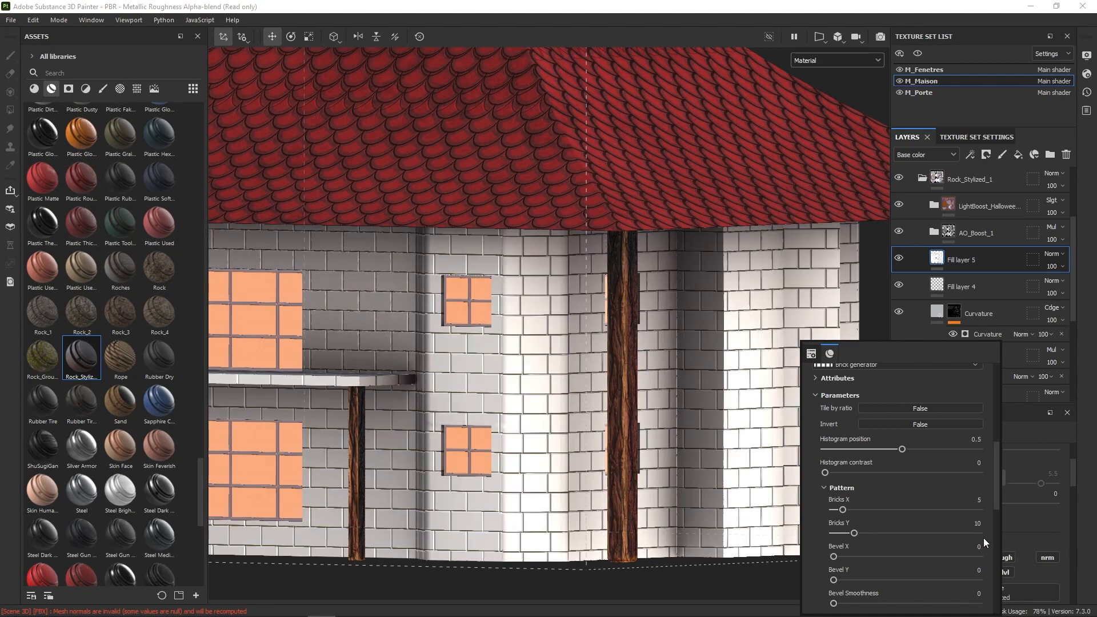
# Set Fill layer 5's Bevel X and Bevel Y to 0.02, matching Fill layer 4.
pyautogui.click(942, 285)
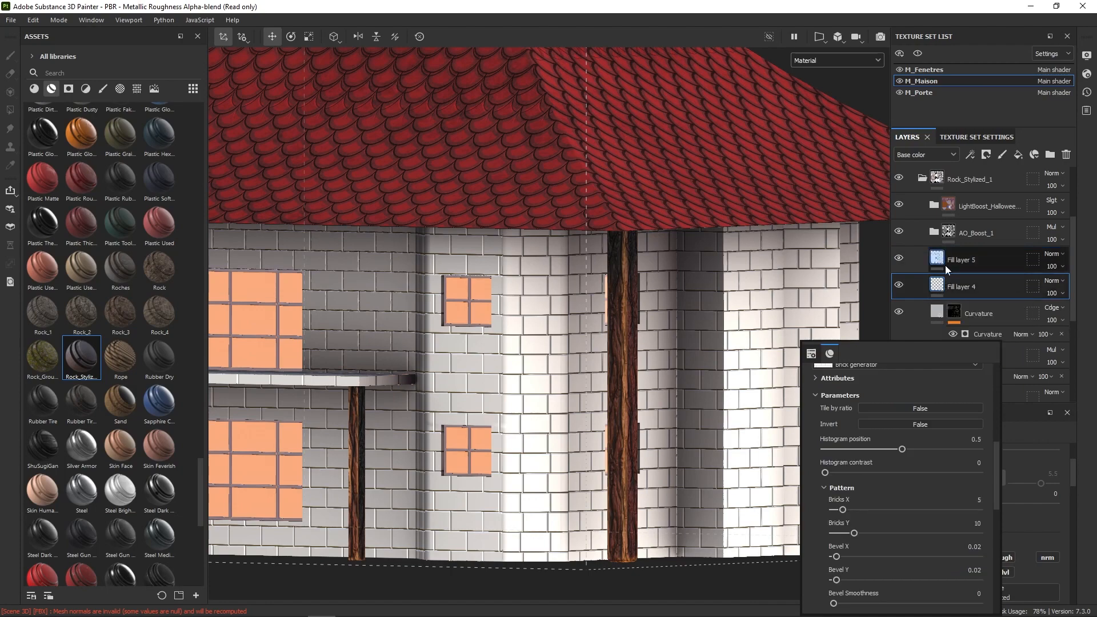
pyautogui.click(945, 264)
pyautogui.click(980, 545)
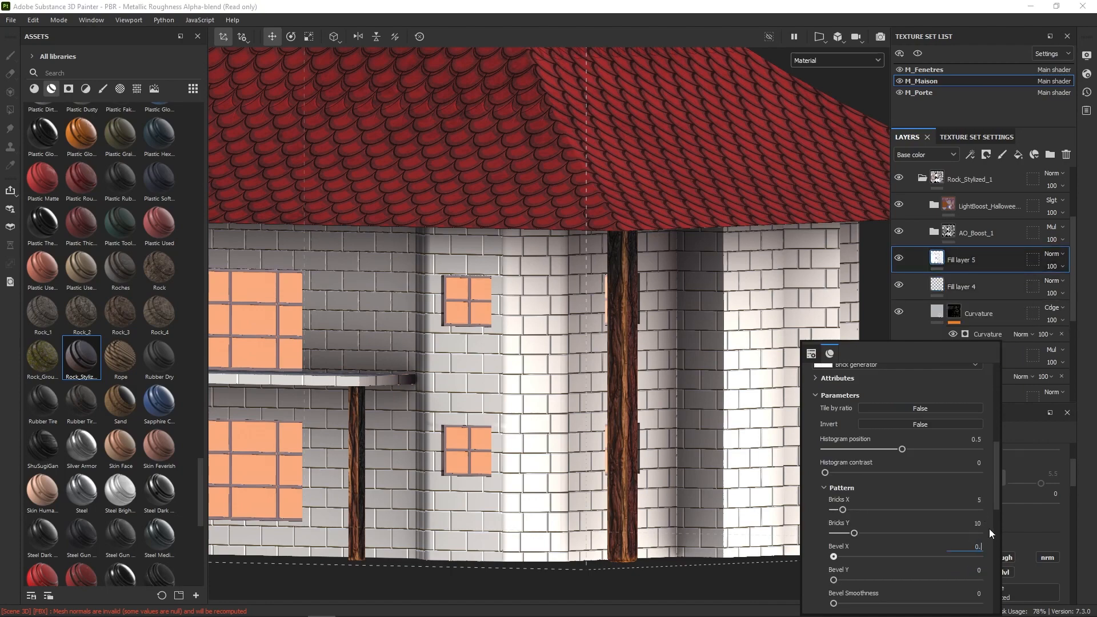
pyautogui.press('Tab')
pyautogui.write('0.0')
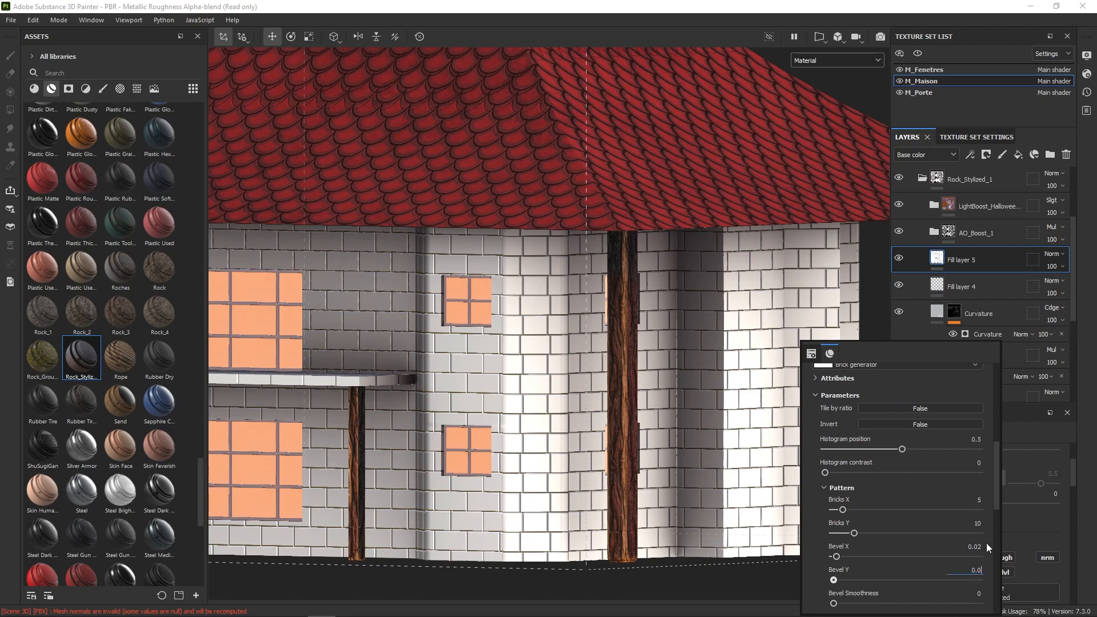
pyautogui.write('2')
pyautogui.press('Return')
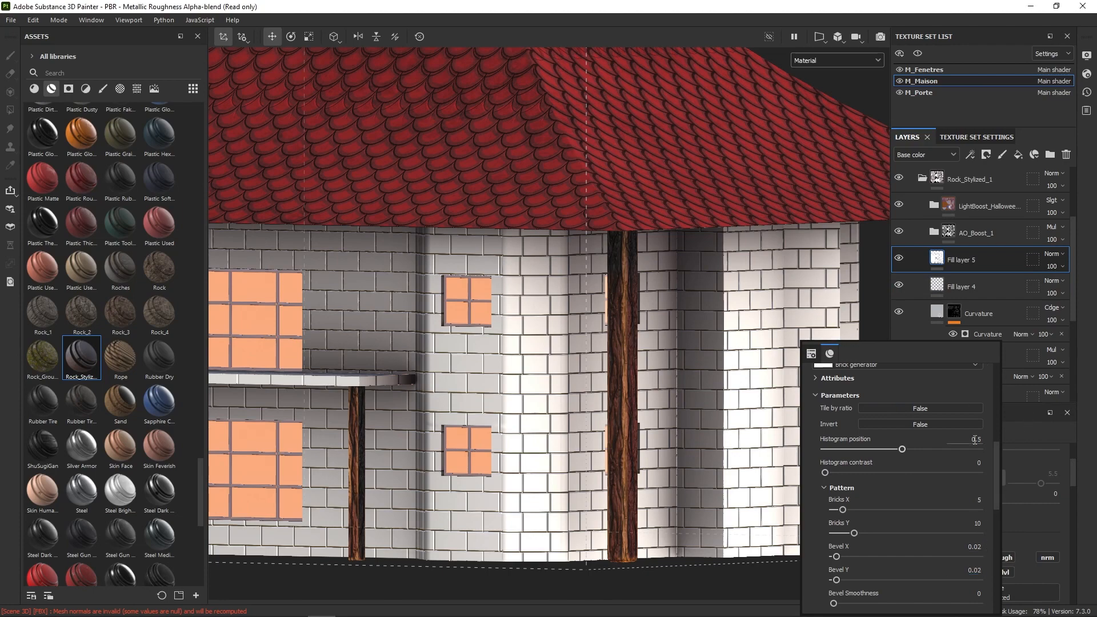
# Blend Fill layer 5's base color in Multiply mode and raise its brick pattern's histogram contrast to 0.75.
pyautogui.scroll(-5, 993, 476)
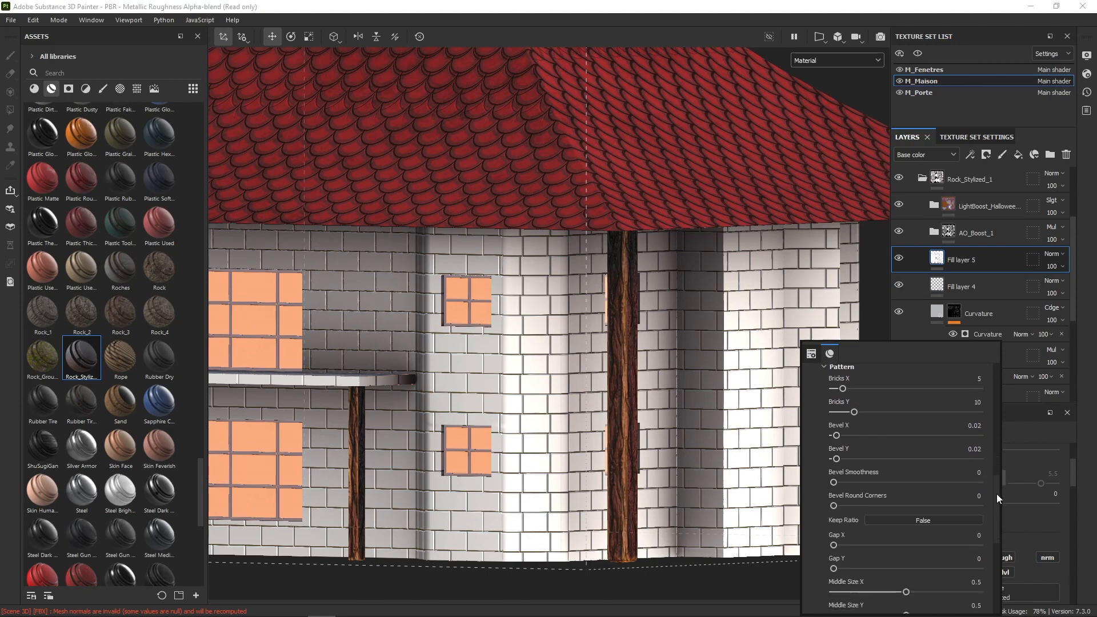
pyautogui.moveTo(998, 497); pyautogui.dragTo(997, 483)
pyautogui.click(1054, 254)
pyautogui.click(1048, 309)
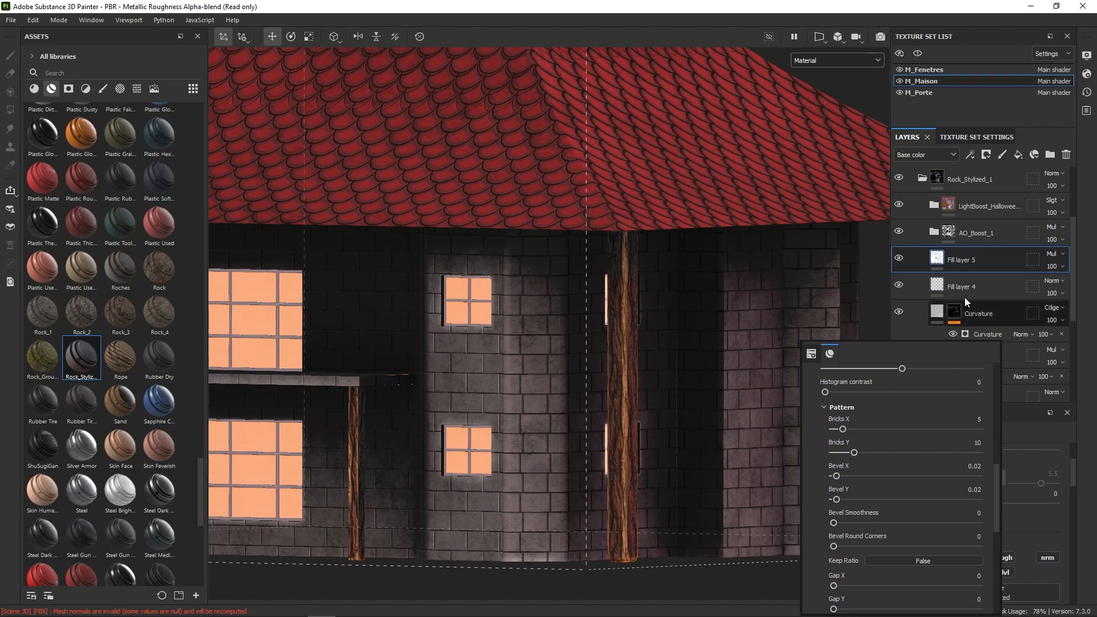
pyautogui.moveTo(824, 392); pyautogui.dragTo(937, 401)
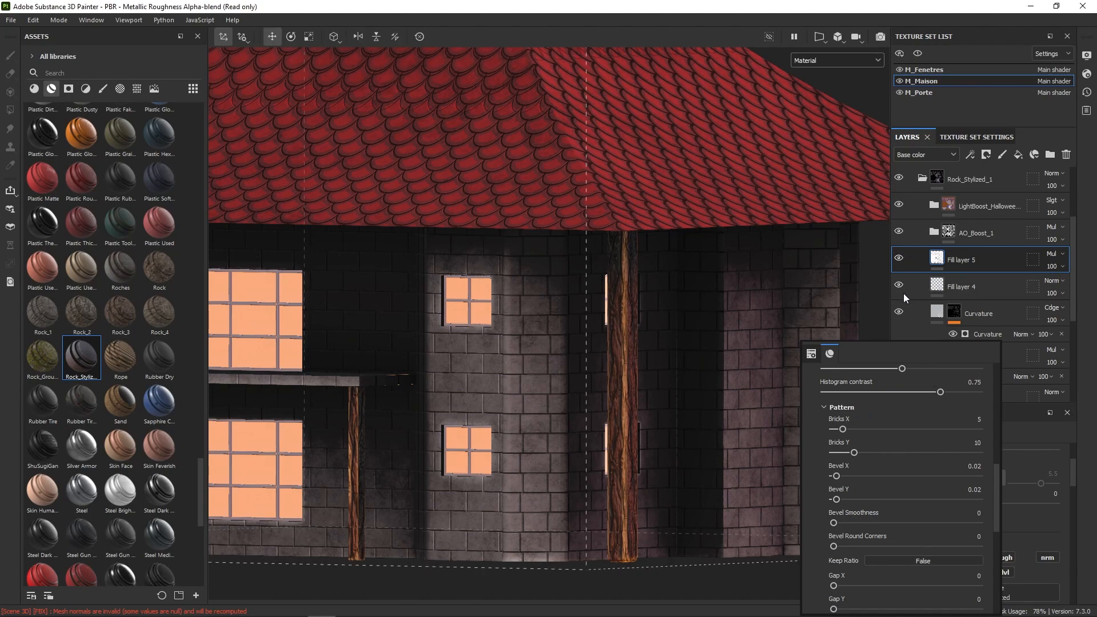
# Examine the brick texture on the house walls from several sides and distances.
pyautogui.click(636, 401)
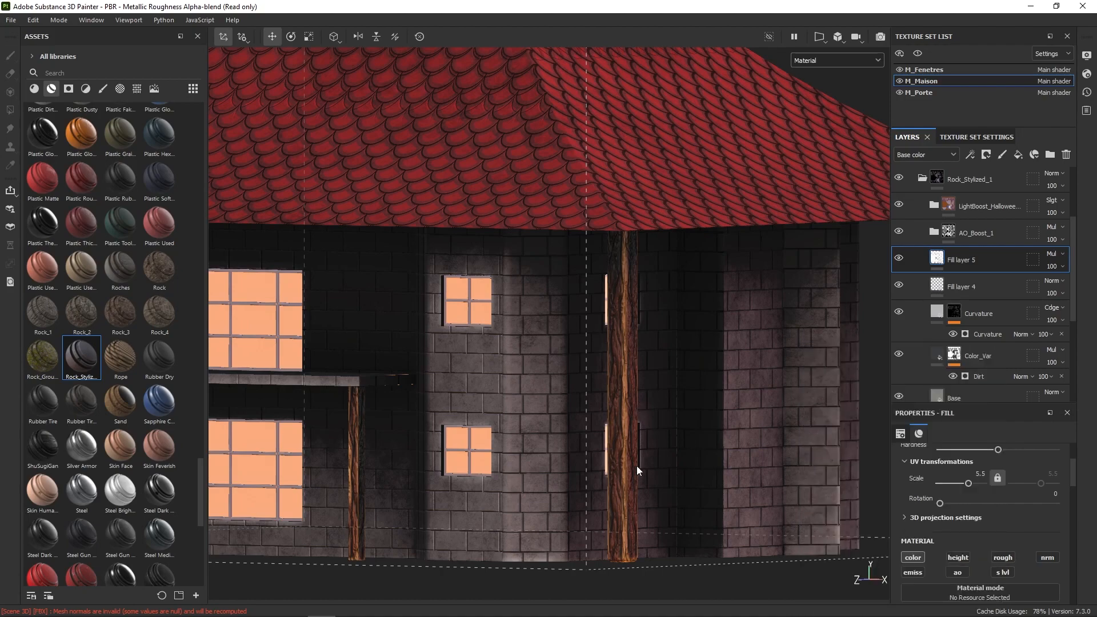
pyautogui.keyDown('alt'); pyautogui.moveTo(636, 466); pyautogui.dragTo(685, 433); pyautogui.keyUp('alt')
pyautogui.keyDown('alt'); pyautogui.moveTo(685, 433); pyautogui.dragTo(673, 102, button='right'); pyautogui.keyUp('alt')
pyautogui.keyDown('alt'); pyautogui.moveTo(483, 331); pyautogui.dragTo(566, 389); pyautogui.keyUp('alt')
pyautogui.keyDown('alt'); pyautogui.moveTo(566, 389); pyautogui.dragTo(585, 298, button='right'); pyautogui.keyUp('alt')
pyautogui.moveTo(482, 382)
pyautogui.keyDown('alt'); pyautogui.mouseDown()
pyautogui.moveTo(726, 374)
pyautogui.moveTo(485, 392)
pyautogui.mouseUp(); pyautogui.keyUp('alt')
pyautogui.keyDown('alt'); pyautogui.moveTo(484, 392); pyautogui.dragTo(498, 521, button='right'); pyautogui.keyUp('alt')
pyautogui.keyDown('alt'); pyautogui.moveTo(498, 521); pyautogui.dragTo(732, 506, button='middle'); pyautogui.keyUp('alt')
pyautogui.keyDown('alt'); pyautogui.moveTo(620, 400); pyautogui.dragTo(596, 563, button='right'); pyautogui.keyUp('alt')
pyautogui.keyDown('alt'); pyautogui.moveTo(552, 459); pyautogui.dragTo(597, 414, button='middle'); pyautogui.keyUp('alt')
pyautogui.keyDown('alt'); pyautogui.moveTo(597, 414); pyautogui.dragTo(594, 463, button='right'); pyautogui.keyUp('alt')
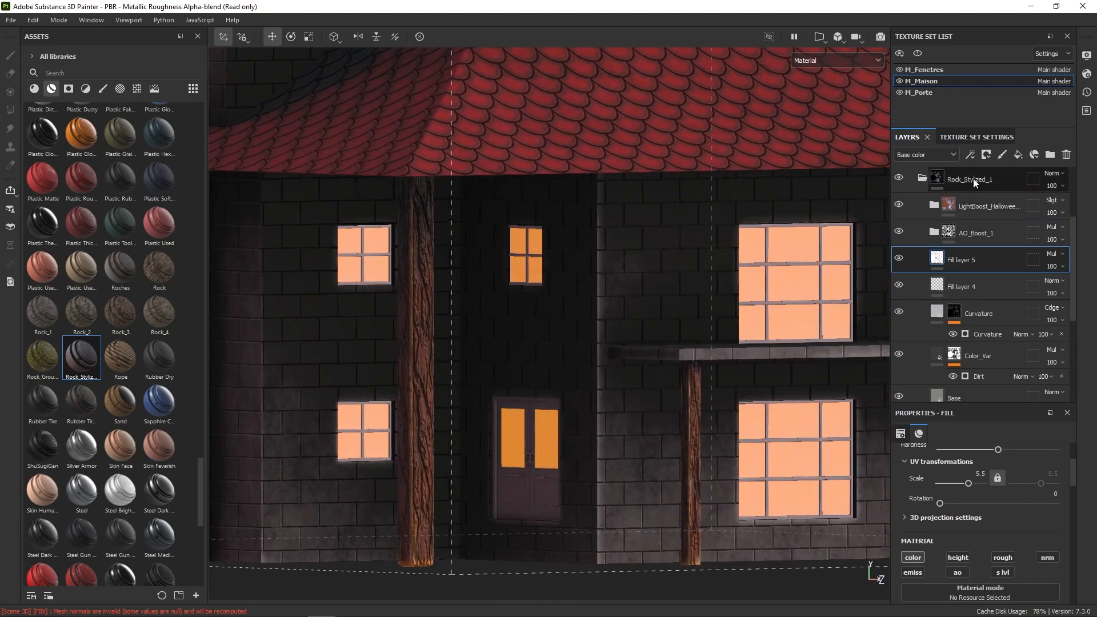
# Delete the LightBoost_Halloween_1 folder from the M_Fenetres texture set.
pyautogui.click(963, 69)
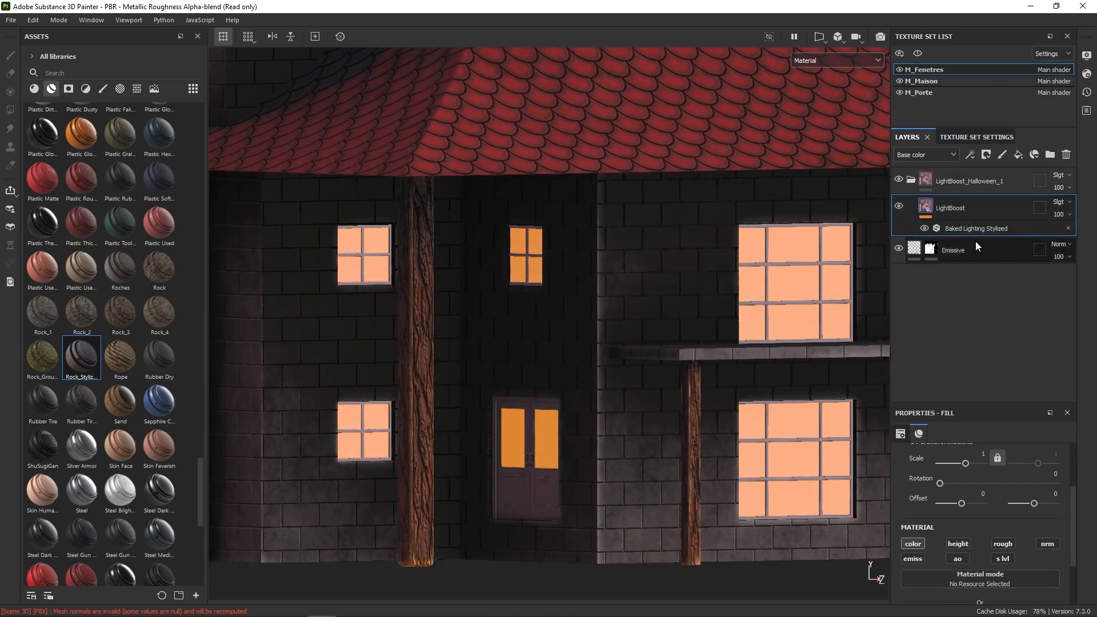
pyautogui.click(911, 180)
pyautogui.click(1011, 173)
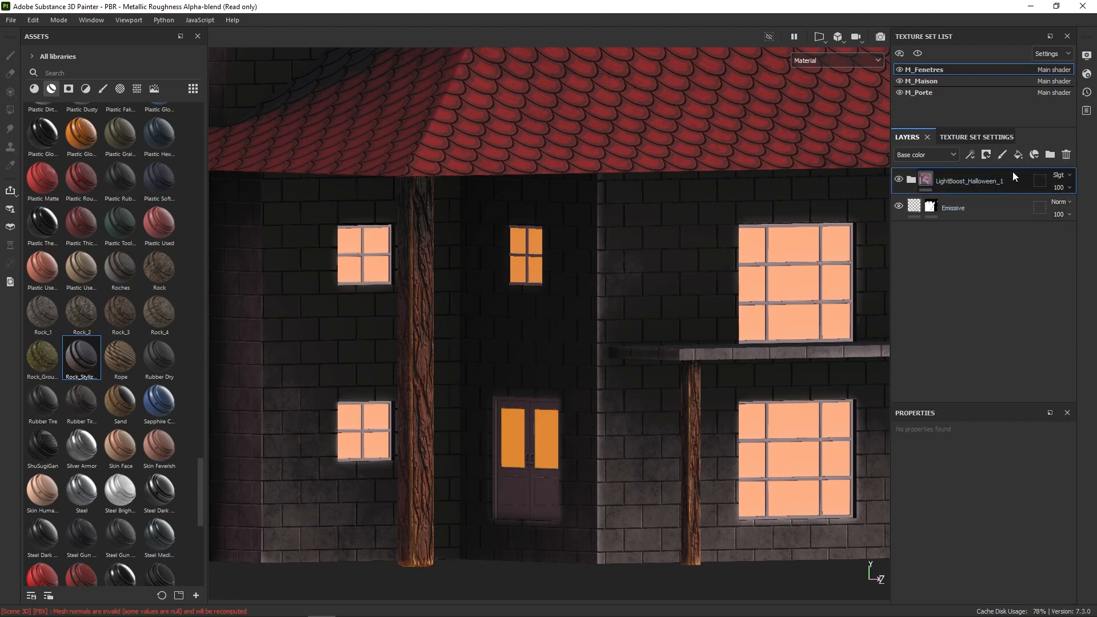
pyautogui.click(1067, 154)
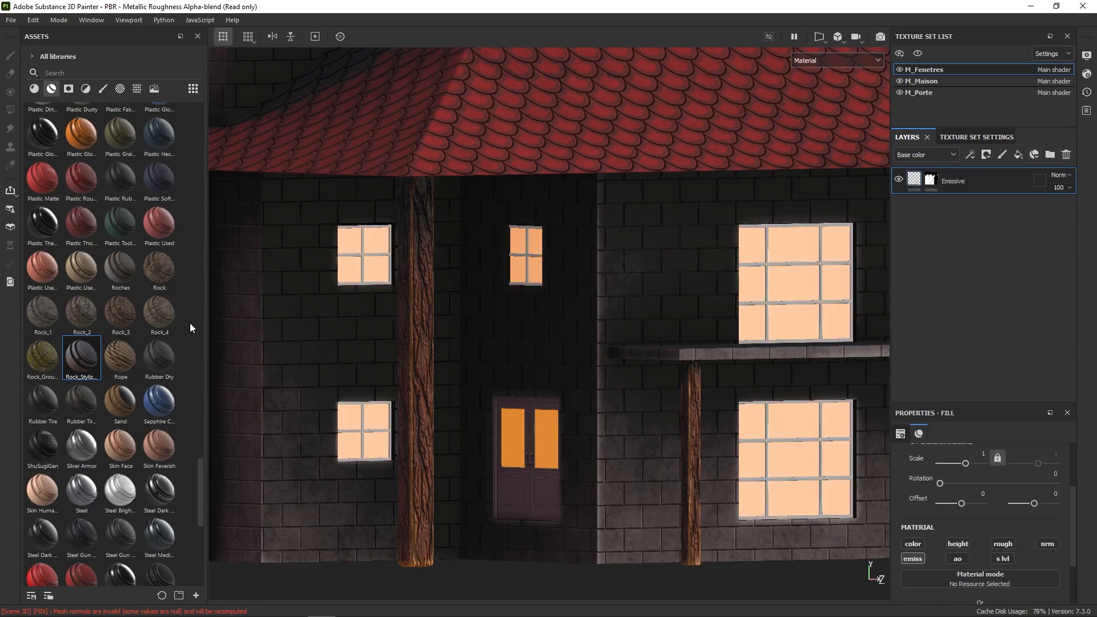
# Apply the Bois_Stylized smart material to the M_Fenetres texture set, beneath the Emissive layer.
pyautogui.moveTo(199, 474); pyautogui.dragTo(210, 153)
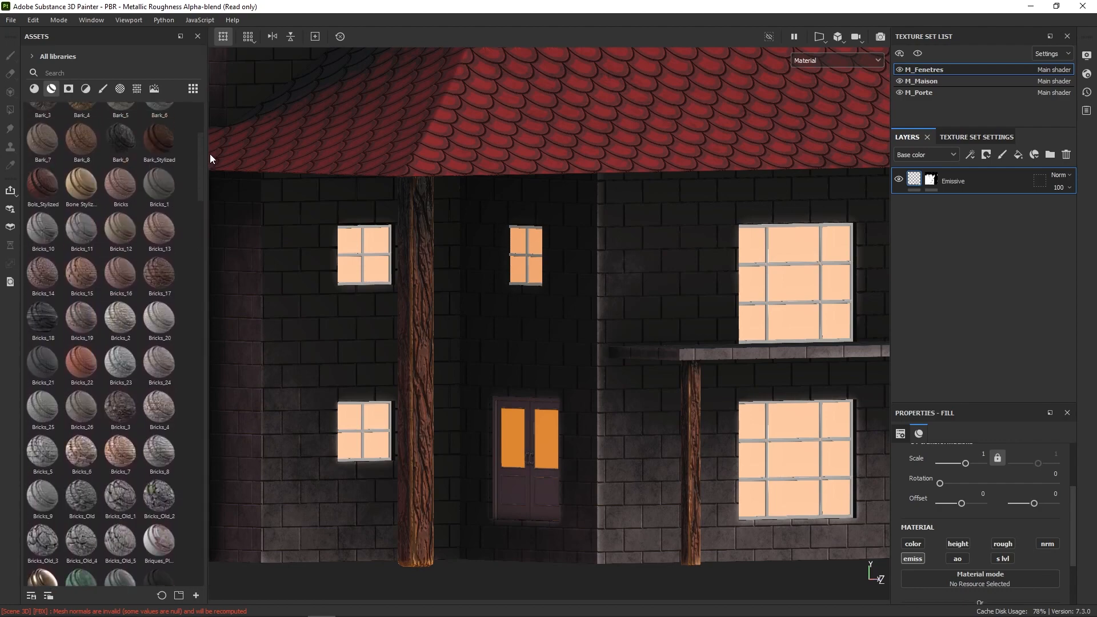
pyautogui.moveTo(40, 190); pyautogui.dragTo(566, 320)
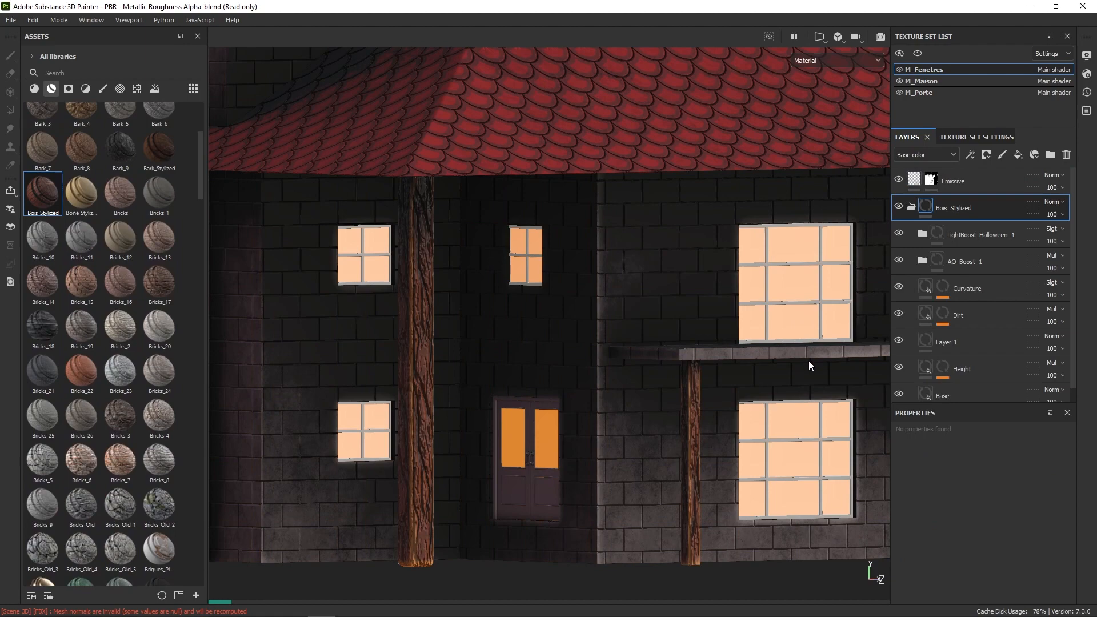
pyautogui.keyDown('alt'); pyautogui.moveTo(811, 372); pyautogui.dragTo(804, 424, button='right'); pyautogui.keyUp('alt')
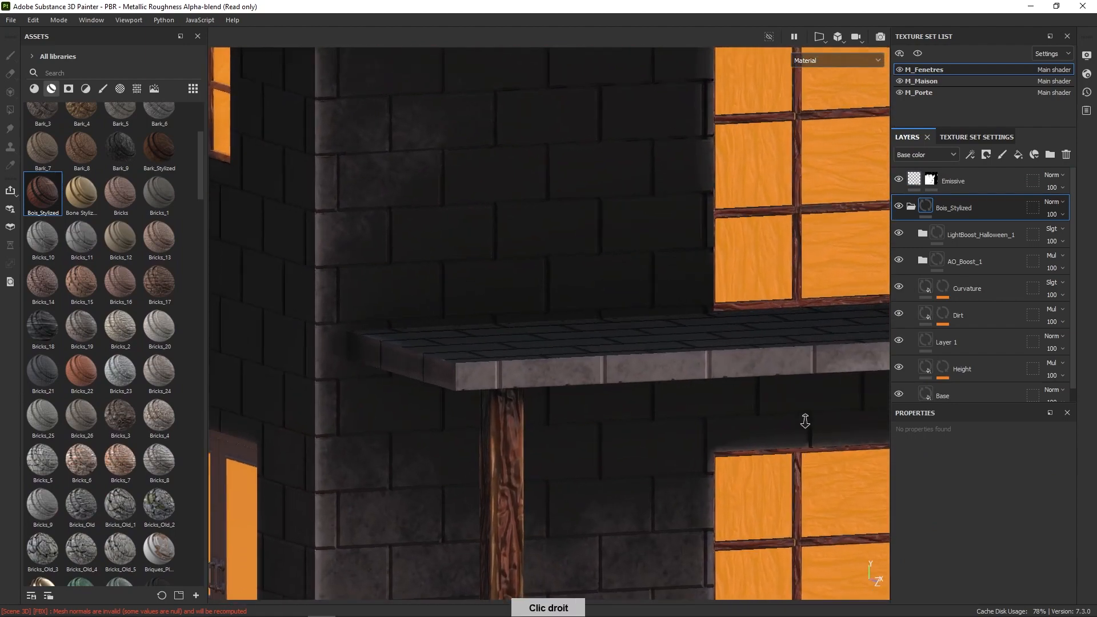
pyautogui.moveTo(804, 424)
pyautogui.keyDown('alt'); pyautogui.mouseDown(button='middle')
pyautogui.moveTo(800, 404)
pyautogui.moveTo(774, 438)
pyautogui.moveTo(783, 425)
pyautogui.mouseUp(button='middle'); pyautogui.keyUp('alt')
# Add a black mask to the windows' Bois_Stylized folder and paste a copy of the Emissive layer's mask into it.
pyautogui.click(932, 180)
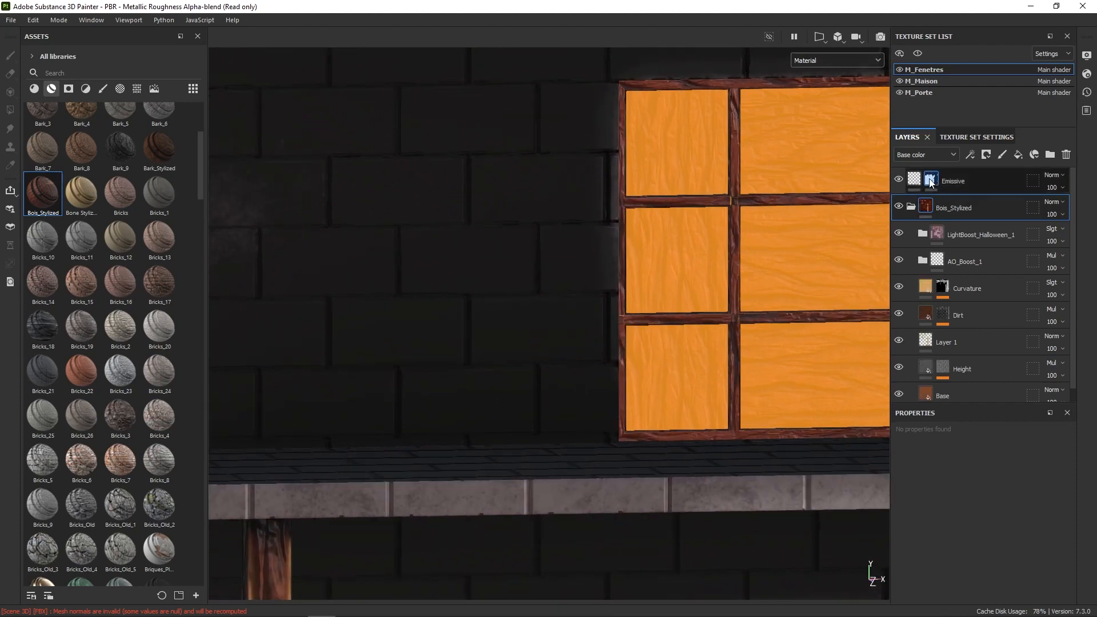
pyautogui.rightClick(938, 179)
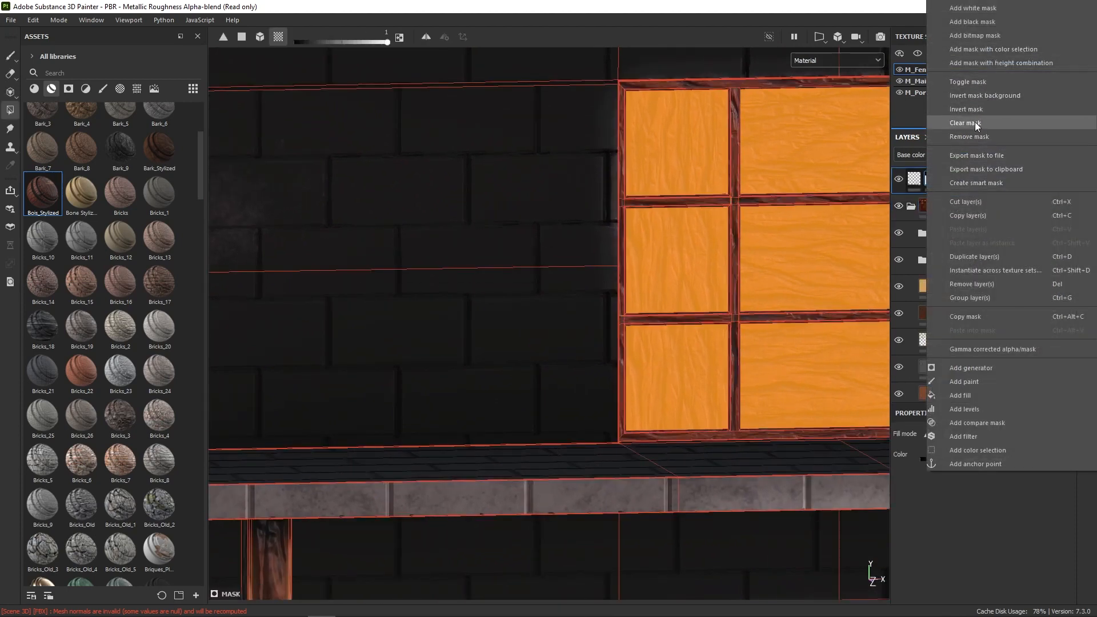
pyautogui.click(981, 316)
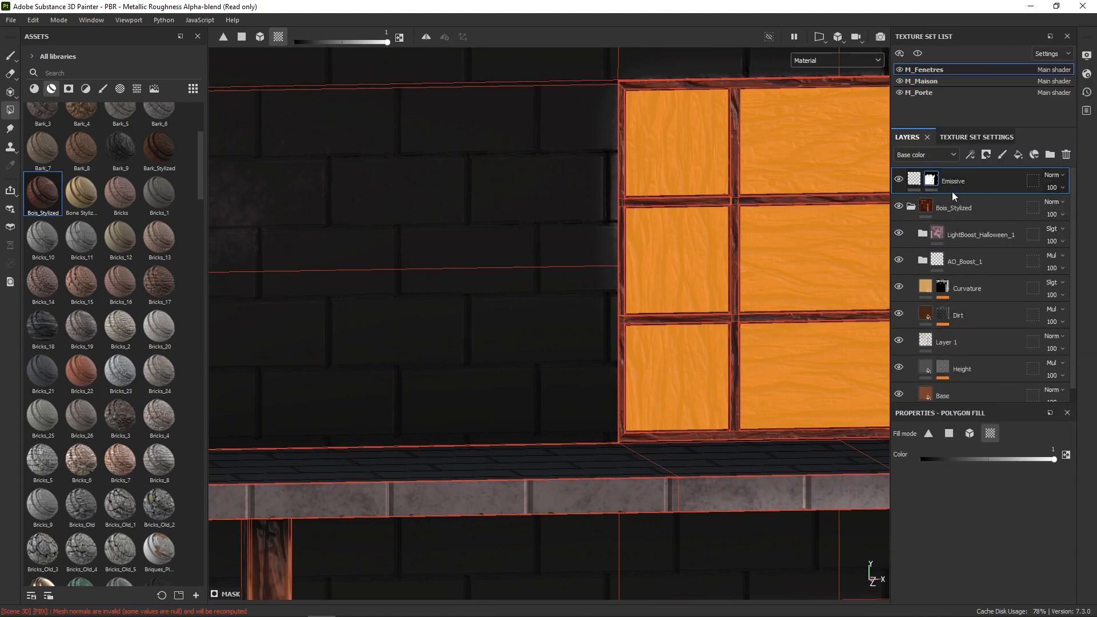
pyautogui.click(929, 203)
pyautogui.rightClick(928, 203)
pyautogui.click(966, 209)
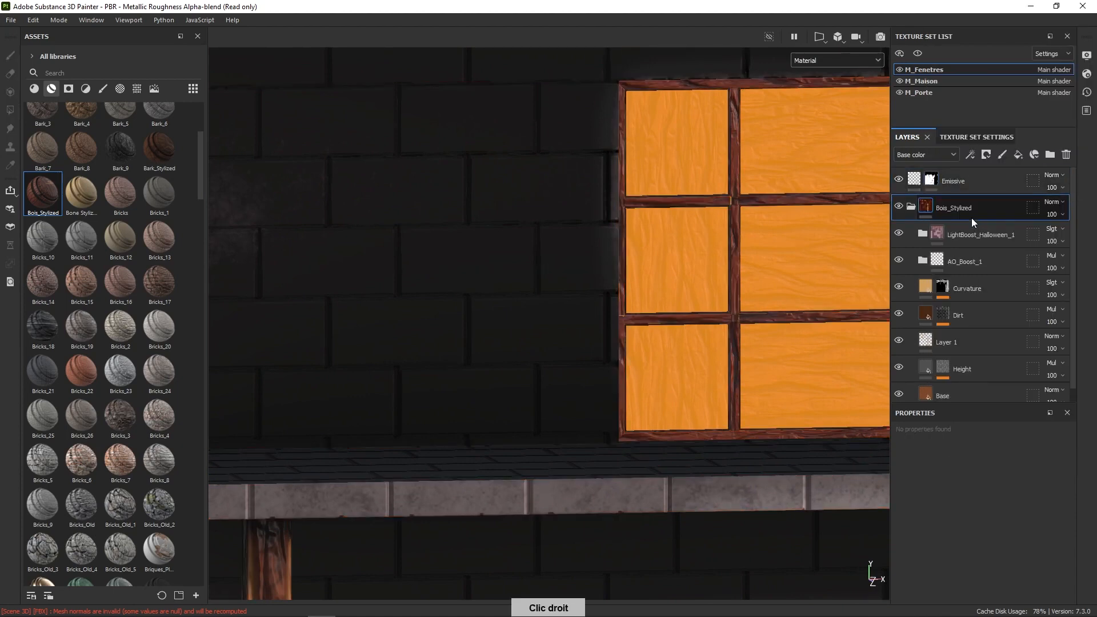
pyautogui.rightClick(940, 206)
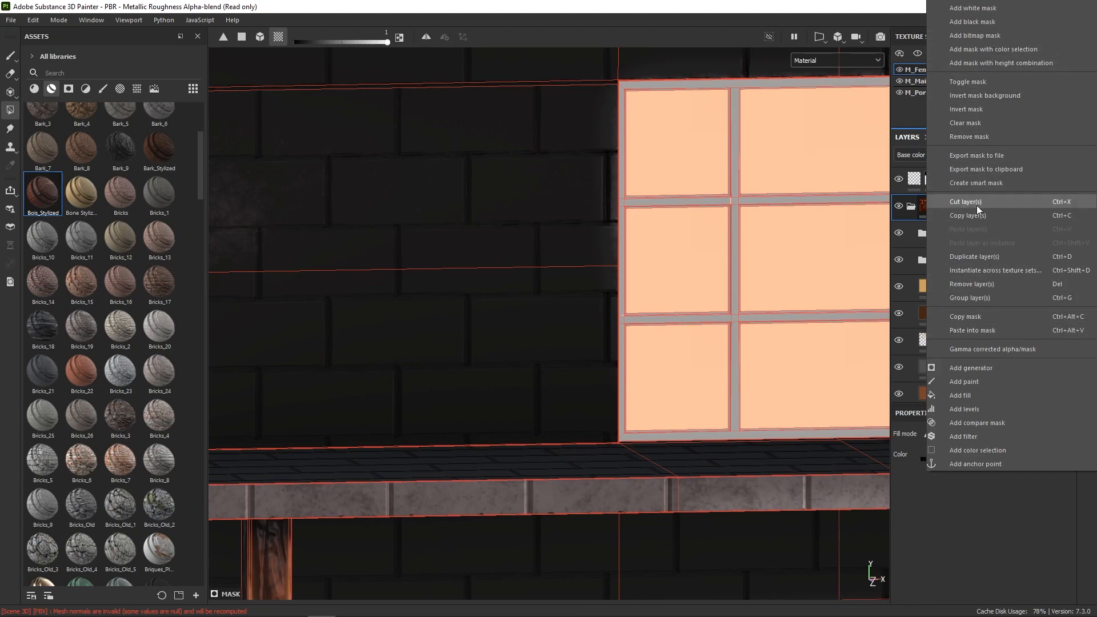
pyautogui.click(982, 330)
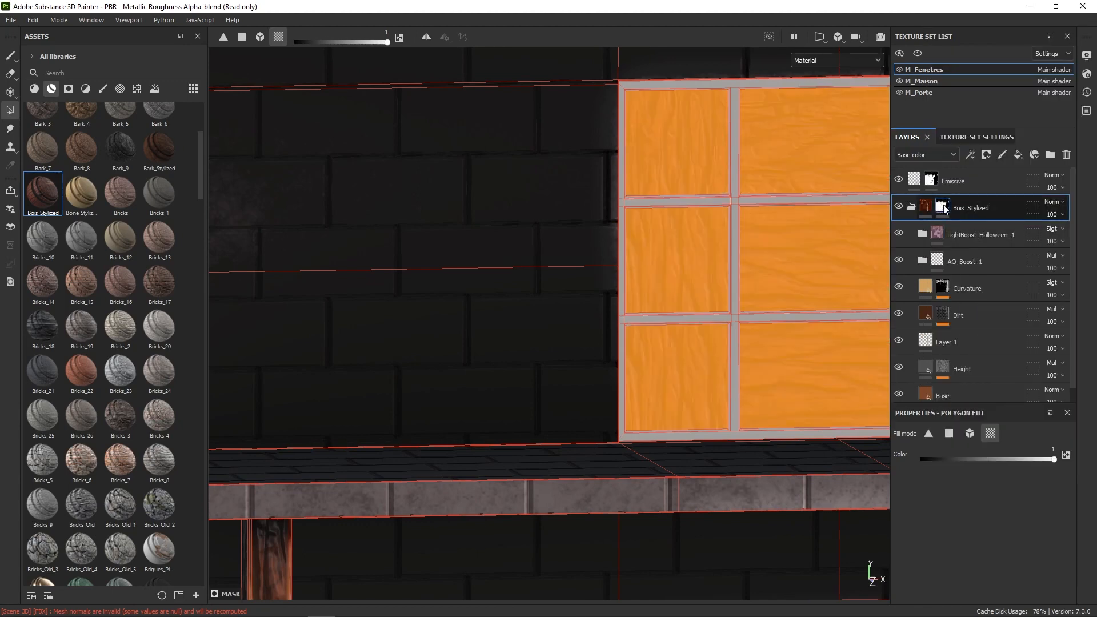
# Invert the mask of the windows' Bois_Stylized folder and collapse the folder.
pyautogui.rightClick(943, 208)
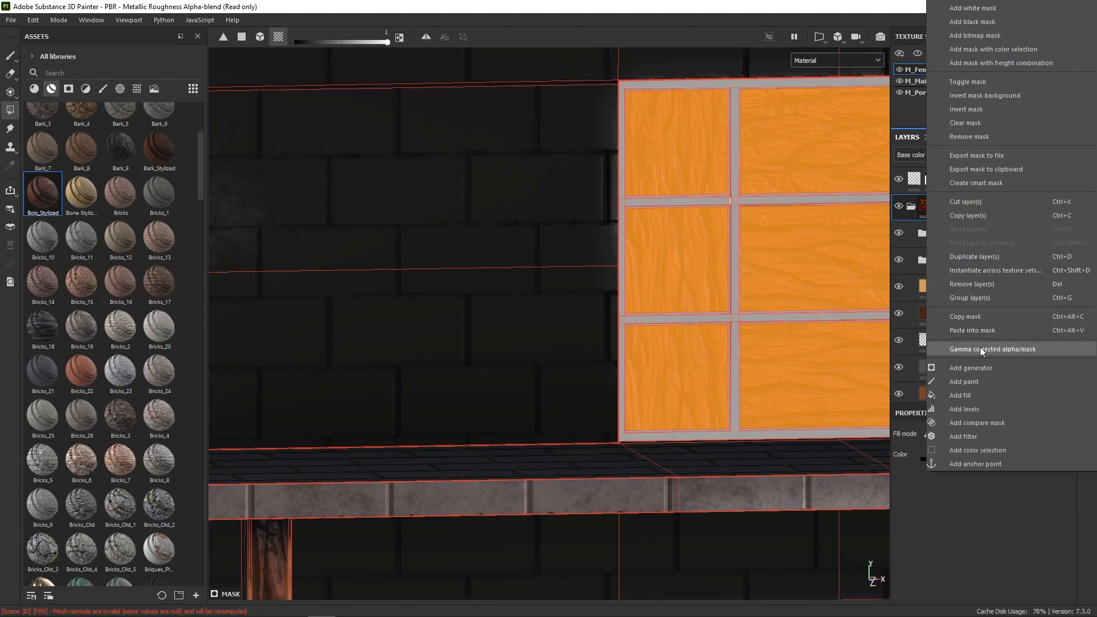
pyautogui.click(982, 108)
pyautogui.keyDown('alt'); pyautogui.moveTo(786, 214); pyautogui.dragTo(760, 215); pyautogui.keyUp('alt')
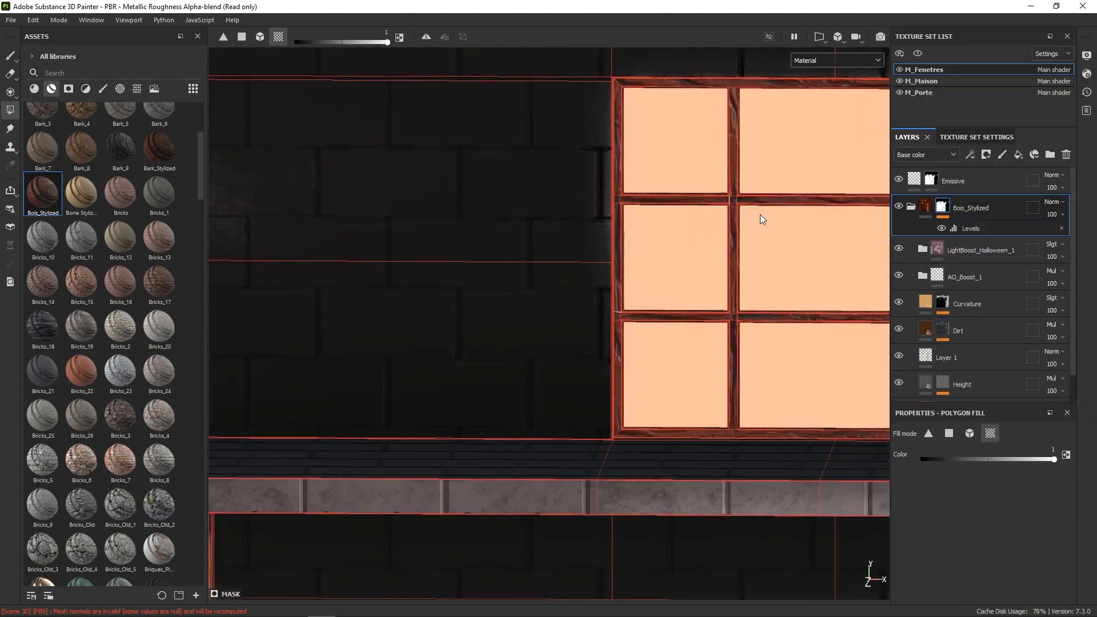
pyautogui.click(911, 207)
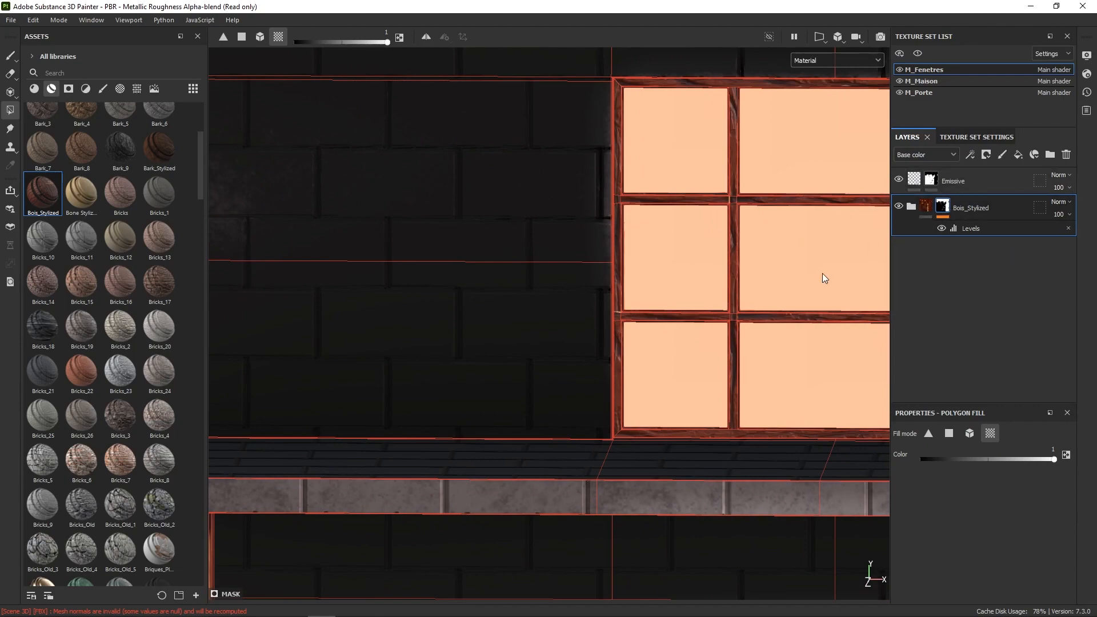
# Examine the wooden window frames across the whole house facade.
pyautogui.rightClick(746, 305)
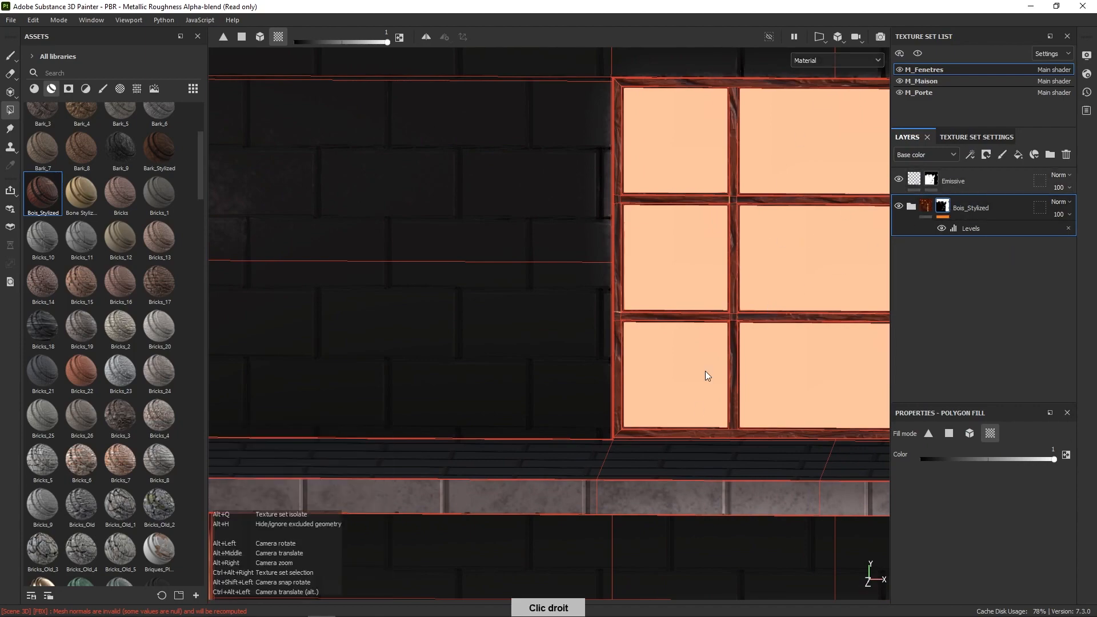
pyautogui.keyDown('alt'); pyautogui.moveTo(705, 372); pyautogui.dragTo(783, 61, button='right'); pyautogui.keyUp('alt')
pyautogui.keyDown('alt'); pyautogui.moveTo(725, 394); pyautogui.dragTo(715, 300, button='right'); pyautogui.keyUp('alt')
pyautogui.keyDown('alt'); pyautogui.moveTo(714, 306); pyautogui.dragTo(763, 408); pyautogui.keyUp('alt')
pyautogui.keyDown('alt'); pyautogui.moveTo(764, 408); pyautogui.dragTo(767, 386, button='right'); pyautogui.keyUp('alt')
pyautogui.keyDown('alt'); pyautogui.moveTo(766, 386); pyautogui.dragTo(761, 408); pyautogui.keyUp('alt')
pyautogui.keyDown('alt'); pyautogui.moveTo(761, 408); pyautogui.dragTo(755, 376, button='right'); pyautogui.keyUp('alt')
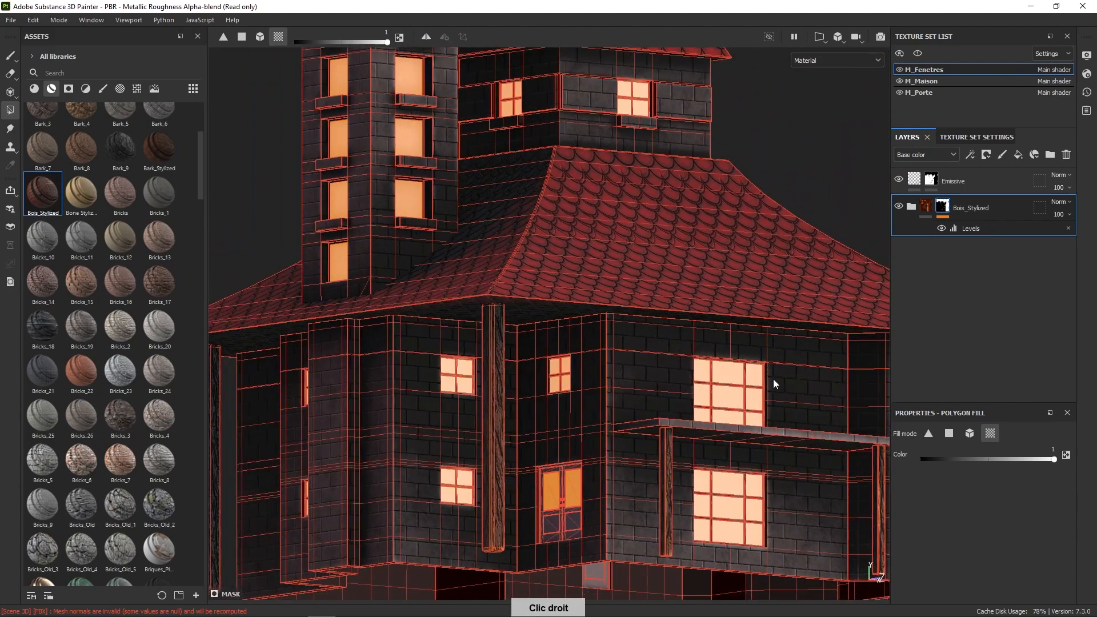
pyautogui.click(953, 181)
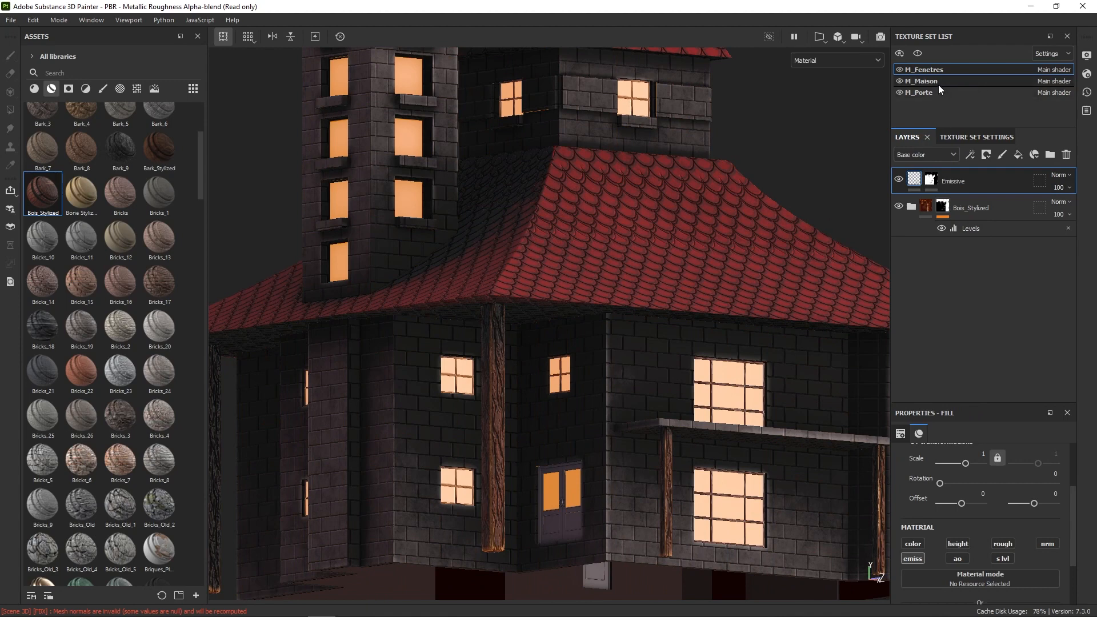
# Compare the door with and without LightBoost_Halloween_1 in the M_Porte texture set, and delete that folder.
pyautogui.click(951, 92)
pyautogui.click(916, 267)
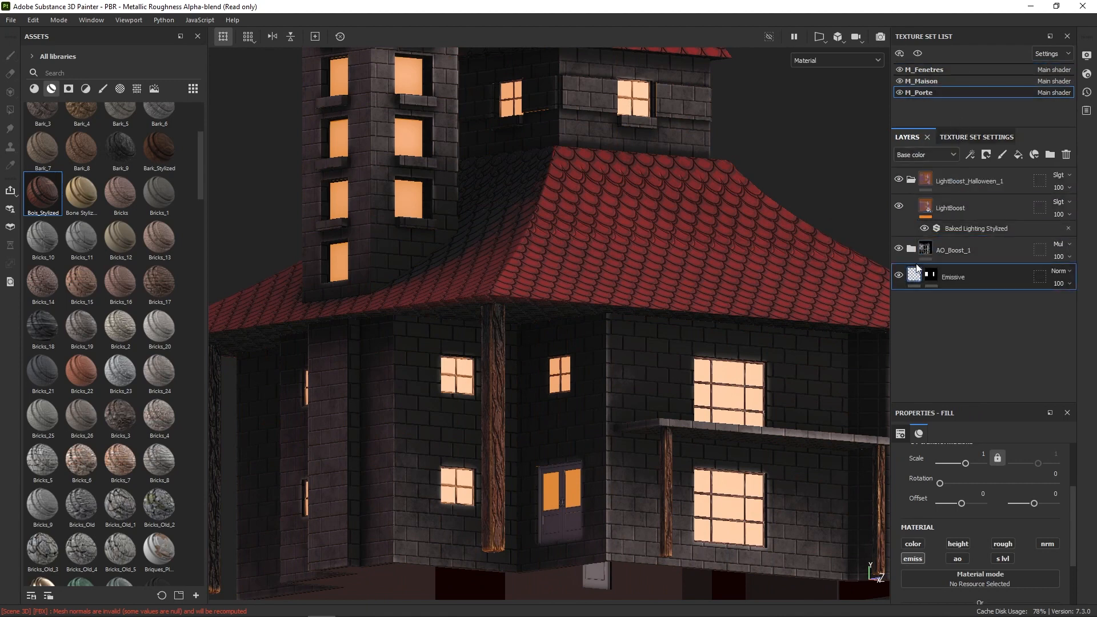
pyautogui.rightClick(843, 282)
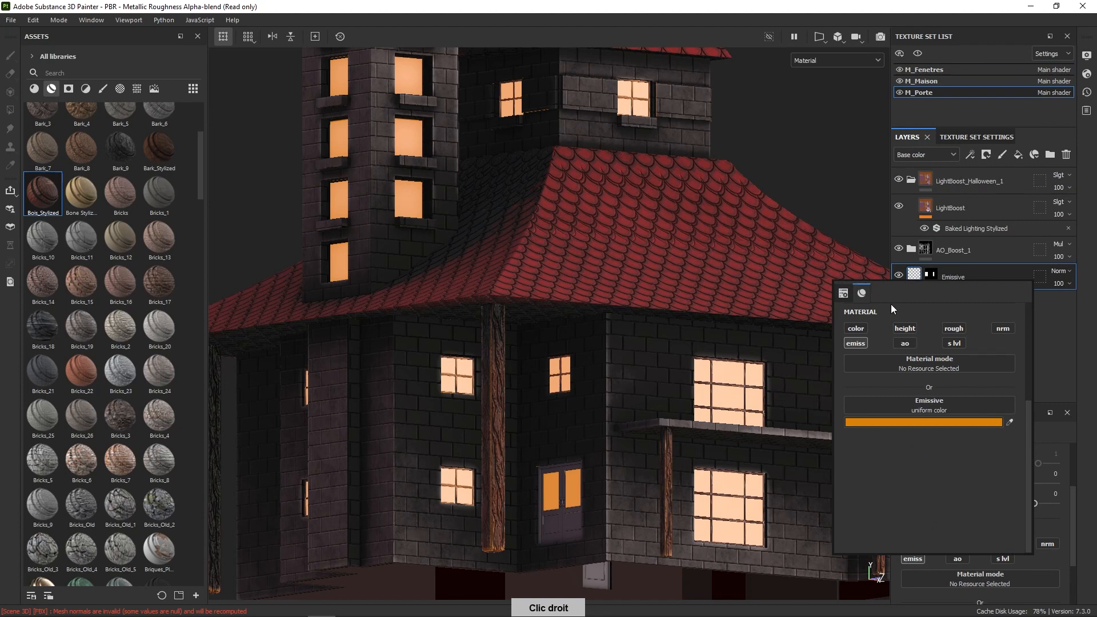
pyautogui.click(899, 179)
pyautogui.click(899, 179)
pyautogui.click(900, 180)
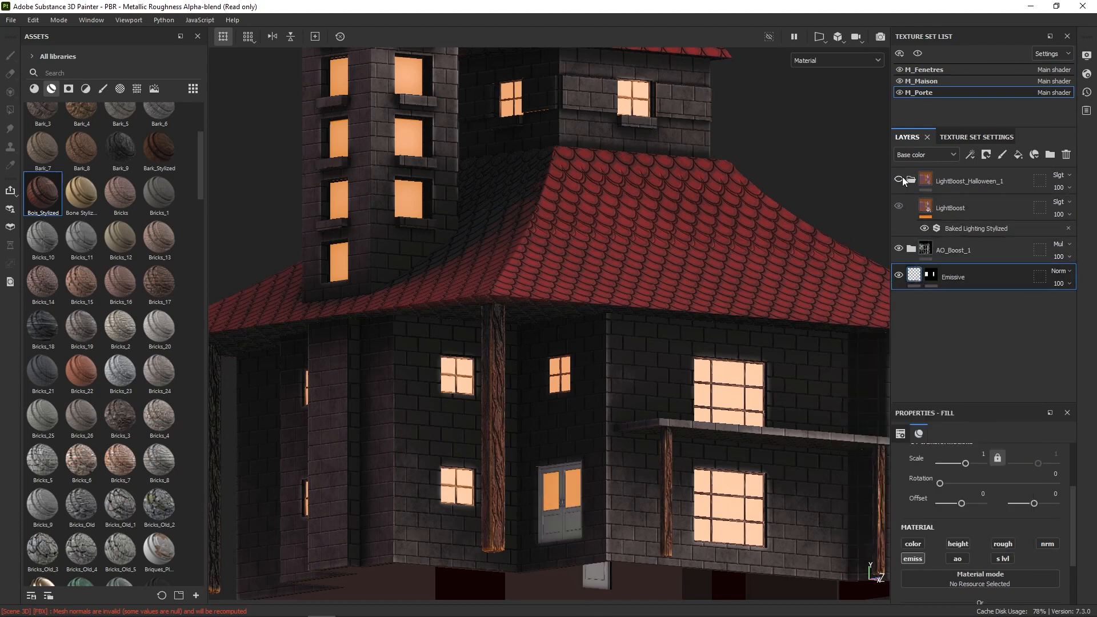
pyautogui.click(910, 179)
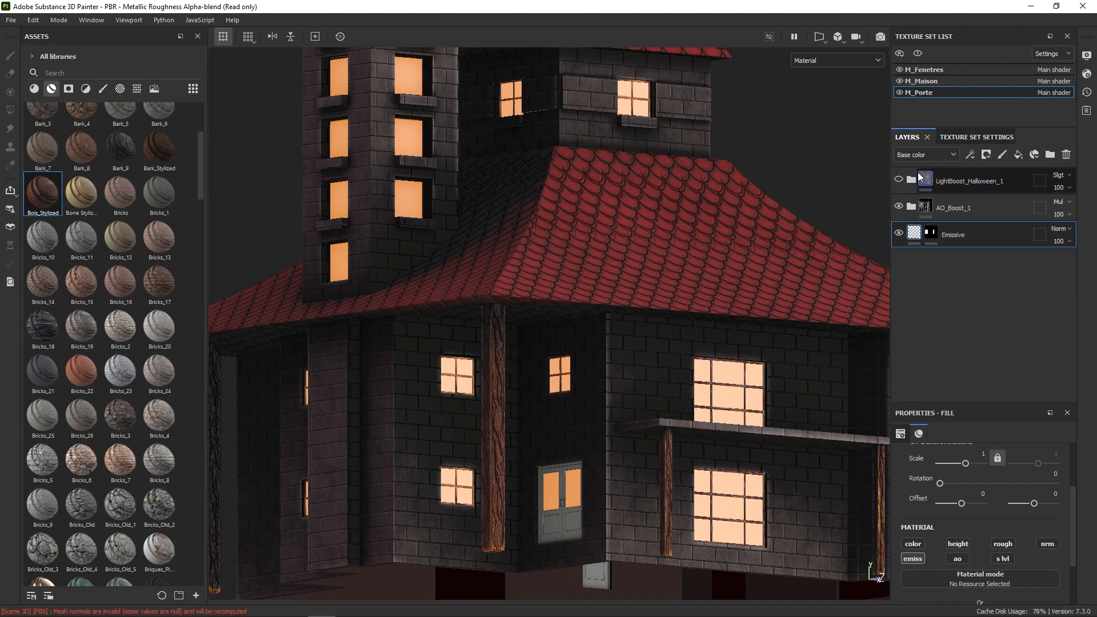
pyautogui.click(999, 179)
pyautogui.click(1066, 154)
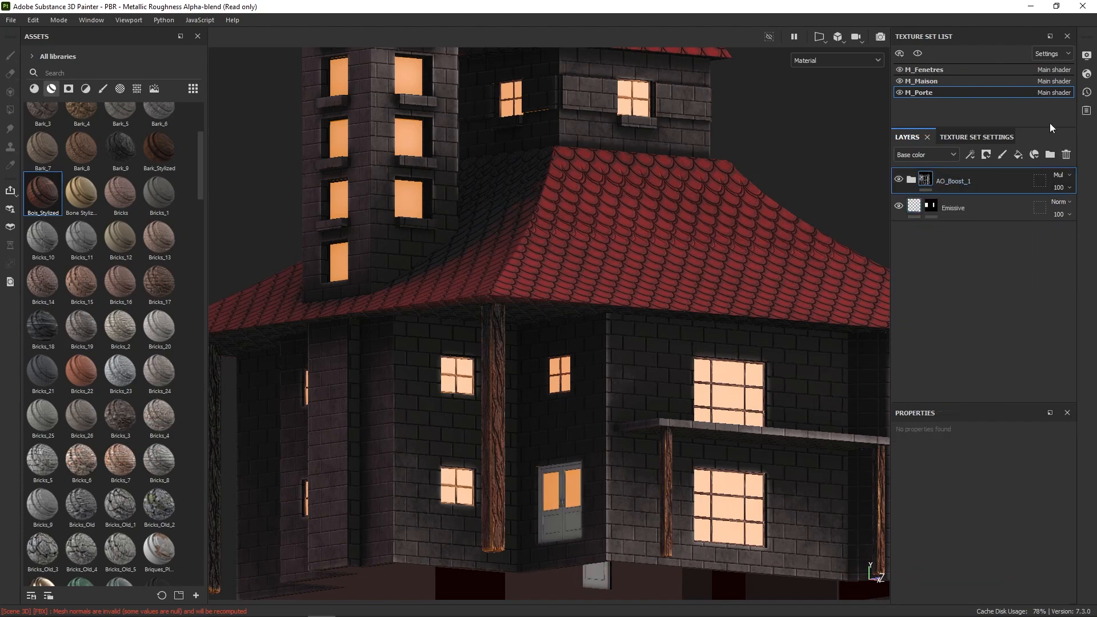
# Collapse M_Maison's upper AO_Boost_1 folder and add the Bois_Stylized smart material beneath the Emissive layer in M_Porte.
pyautogui.click(948, 81)
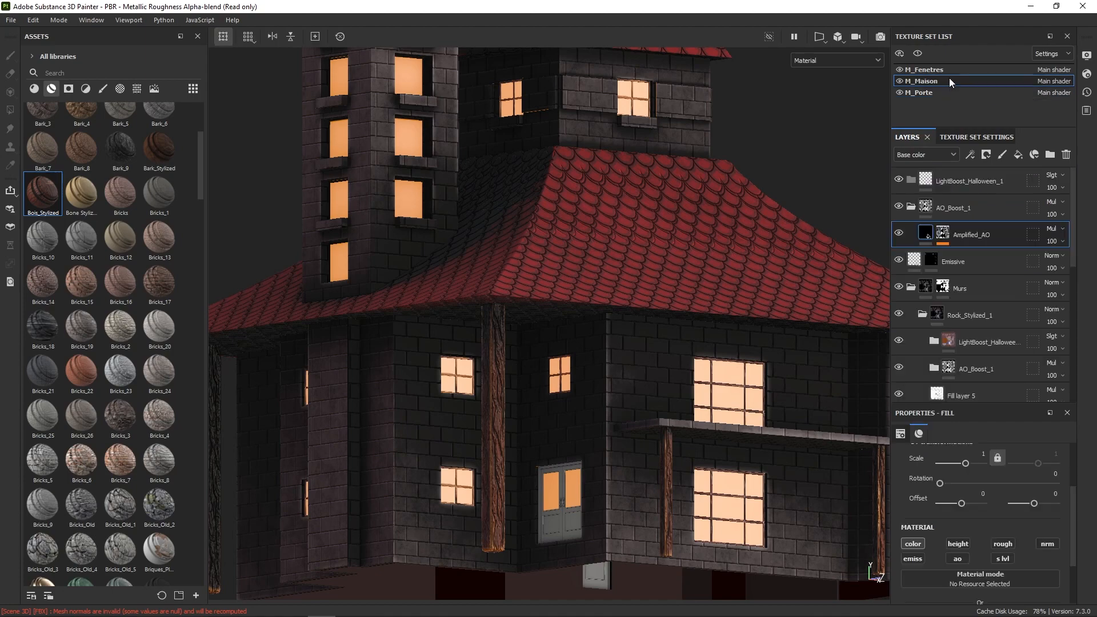
pyautogui.click(912, 205)
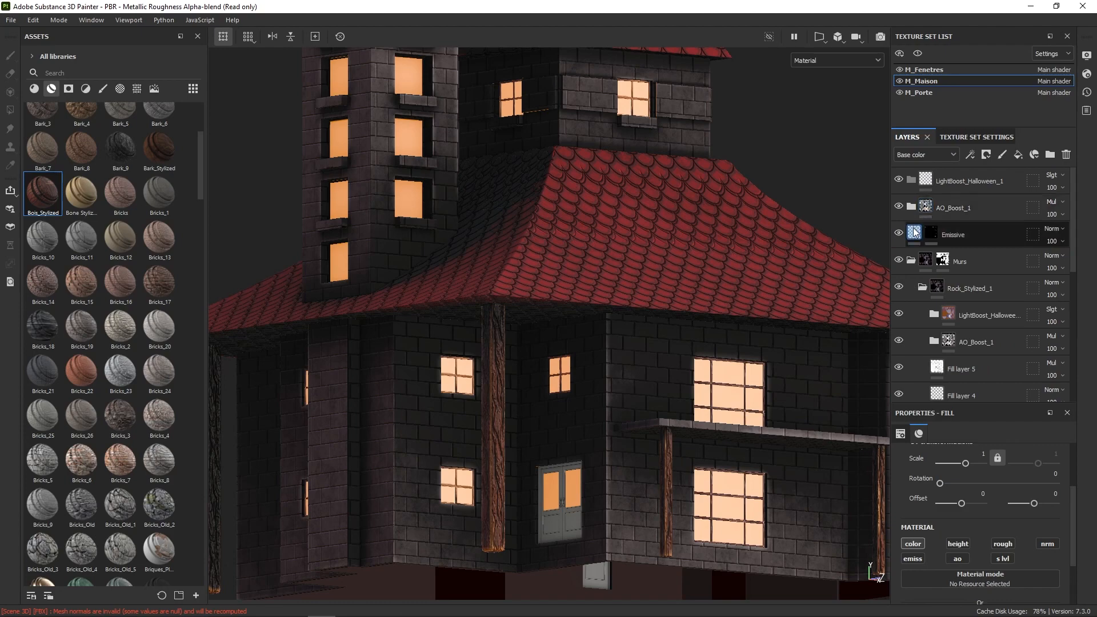
pyautogui.click(944, 92)
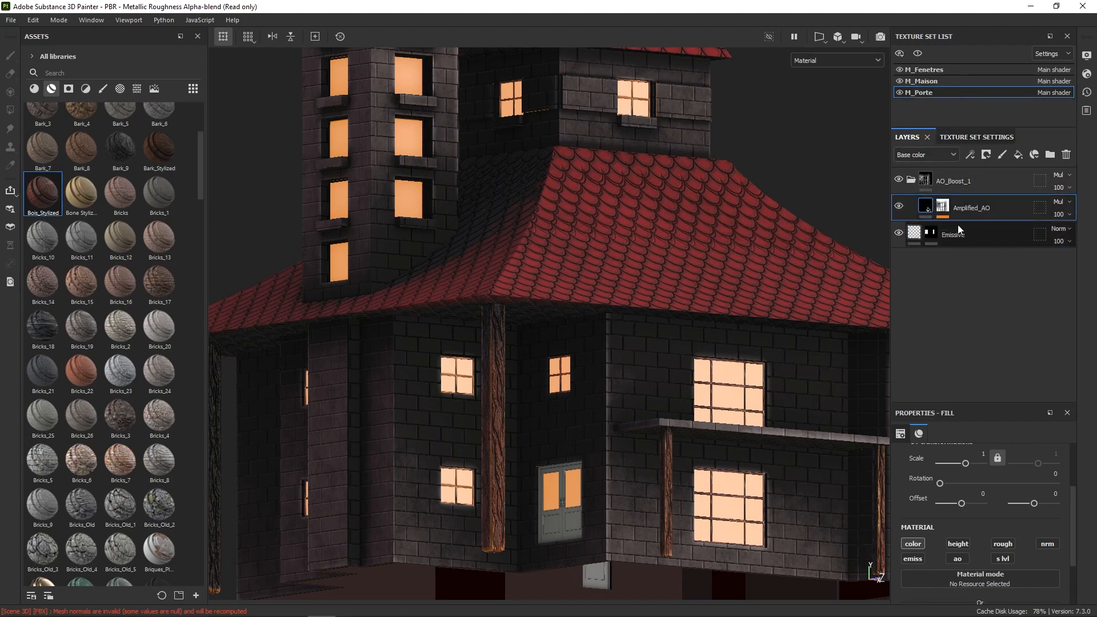
pyautogui.moveTo(87, 184); pyautogui.dragTo(978, 289)
# Add a black mask to the door's Bois_Stylized folder and paste a copy of the Emissive layer's mask into it.
pyautogui.click(932, 231)
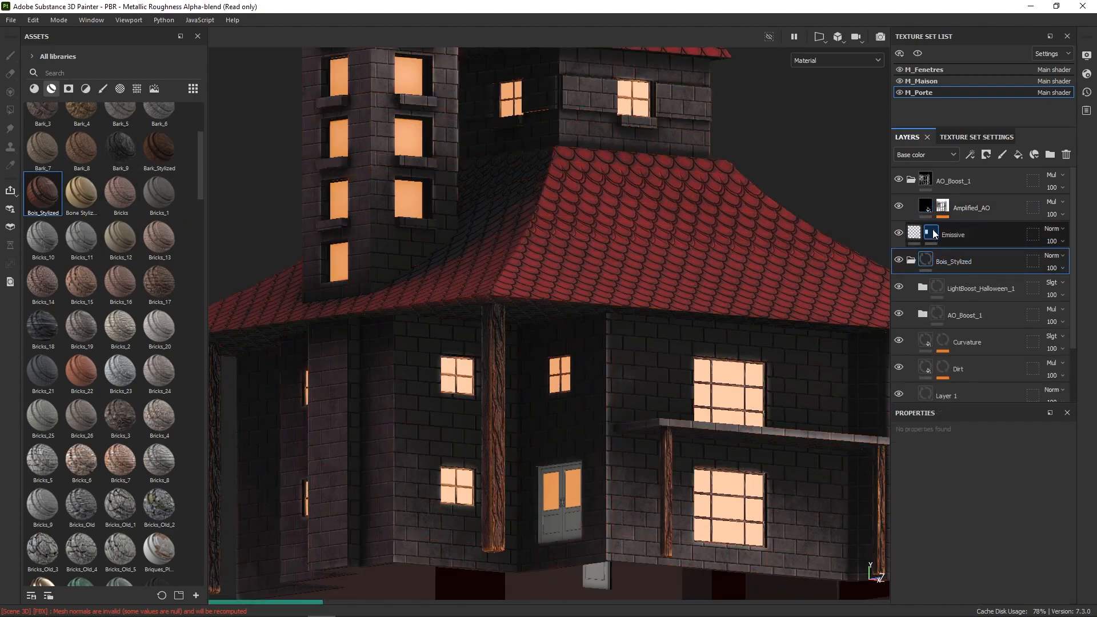
pyautogui.rightClick(936, 233)
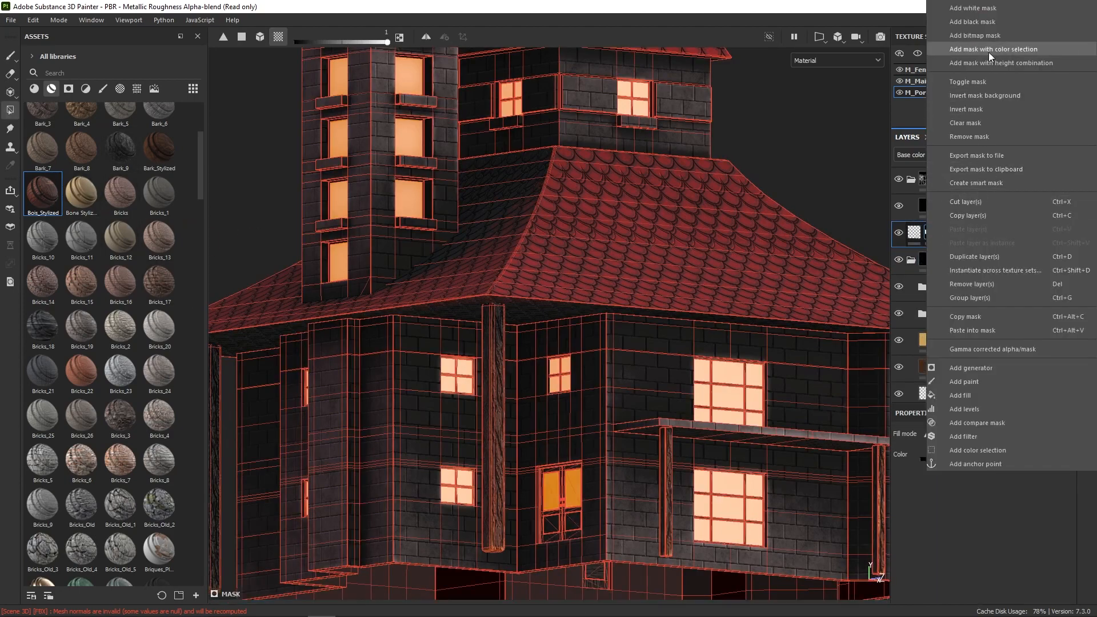
pyautogui.click(980, 316)
pyautogui.rightClick(926, 261)
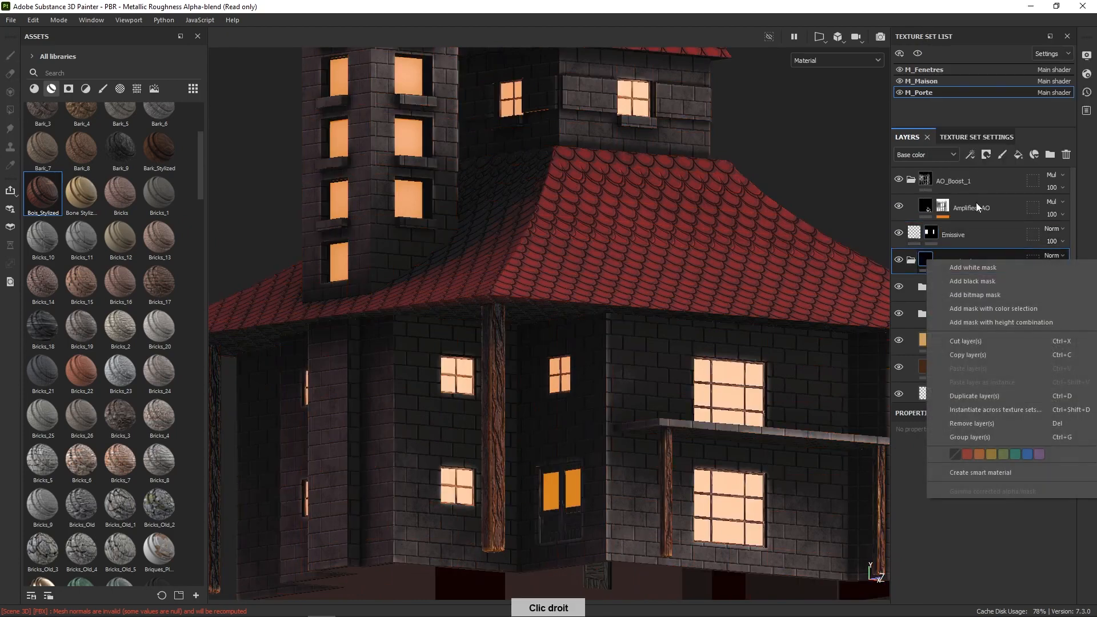
pyautogui.click(974, 282)
pyautogui.rightClick(941, 262)
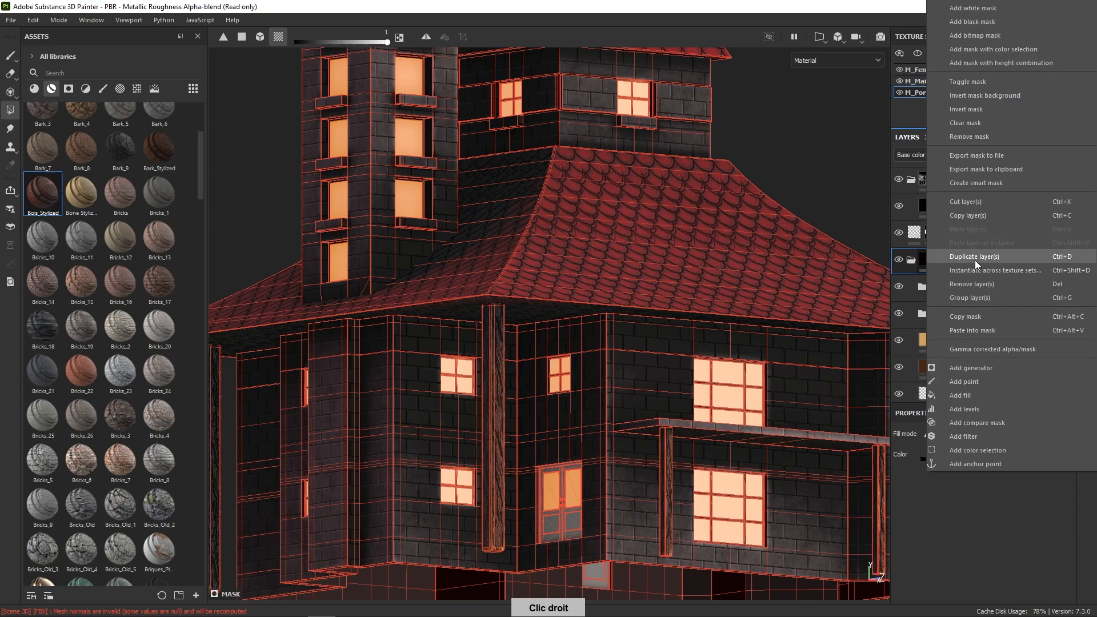
pyautogui.click(989, 329)
# Invert the mask of the door's Bois_Stylized folder and check the door up close.
pyautogui.rightClick(943, 261)
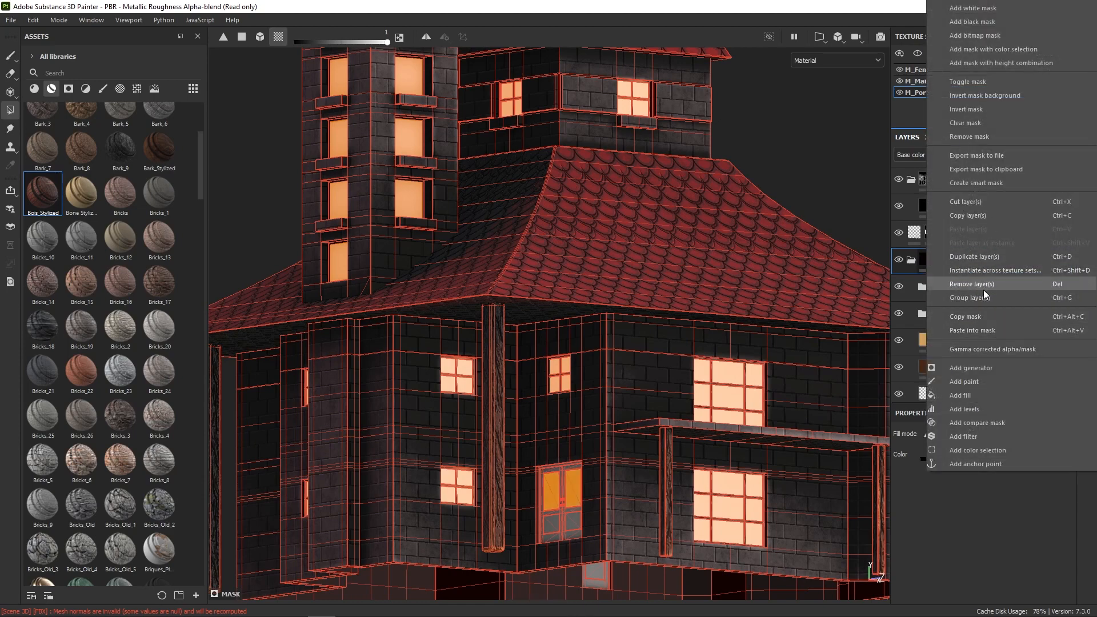
pyautogui.click(992, 110)
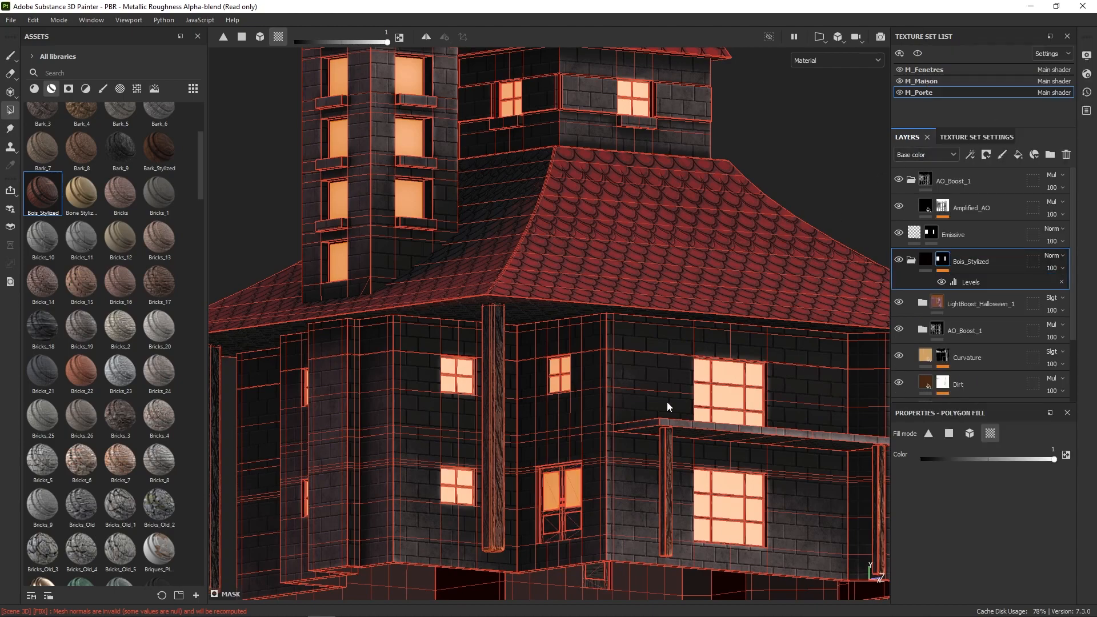
pyautogui.keyDown('alt'); pyautogui.moveTo(621, 452); pyautogui.dragTo(678, 461); pyautogui.keyUp('alt')
pyautogui.keyDown('alt'); pyautogui.moveTo(624, 498); pyautogui.dragTo(615, 613, button='right'); pyautogui.keyUp('alt')
pyautogui.keyDown('alt'); pyautogui.moveTo(624, 496); pyautogui.dragTo(626, 468, button='middle'); pyautogui.keyUp('alt')
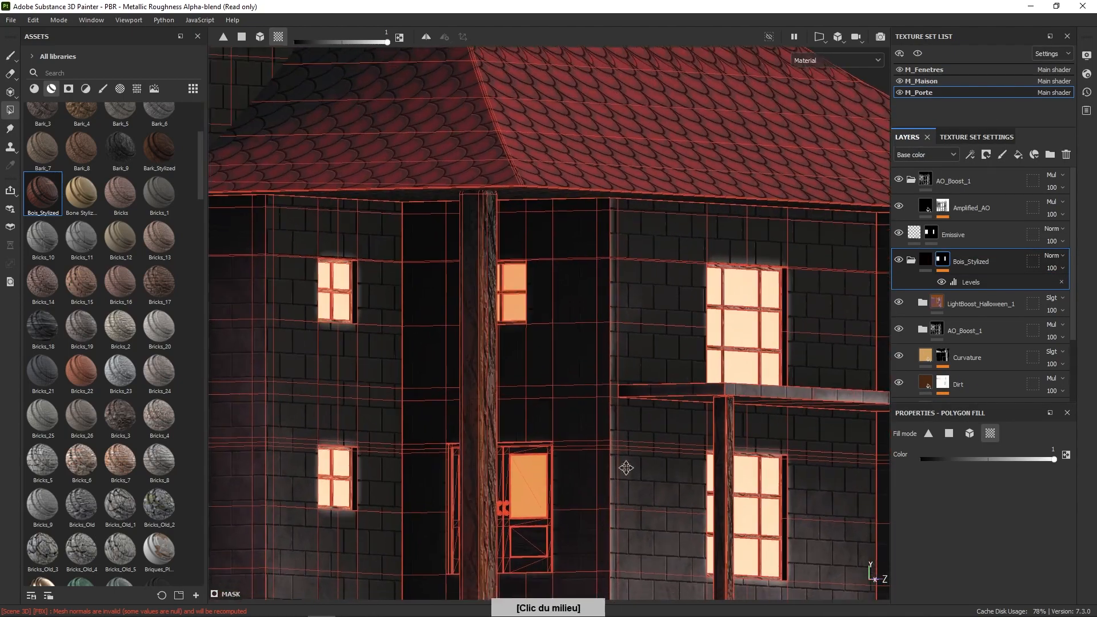
# Leave polygon fill for the brush and examine the door, facade and upper tower windows and walls for stray emissive areas.
pyautogui.keyDown('alt'); pyautogui.moveTo(627, 468); pyautogui.dragTo(628, 508, button='right'); pyautogui.keyUp('alt')
pyautogui.keyDown('alt'); pyautogui.moveTo(674, 454); pyautogui.dragTo(410, 228, button='right'); pyautogui.keyUp('alt')
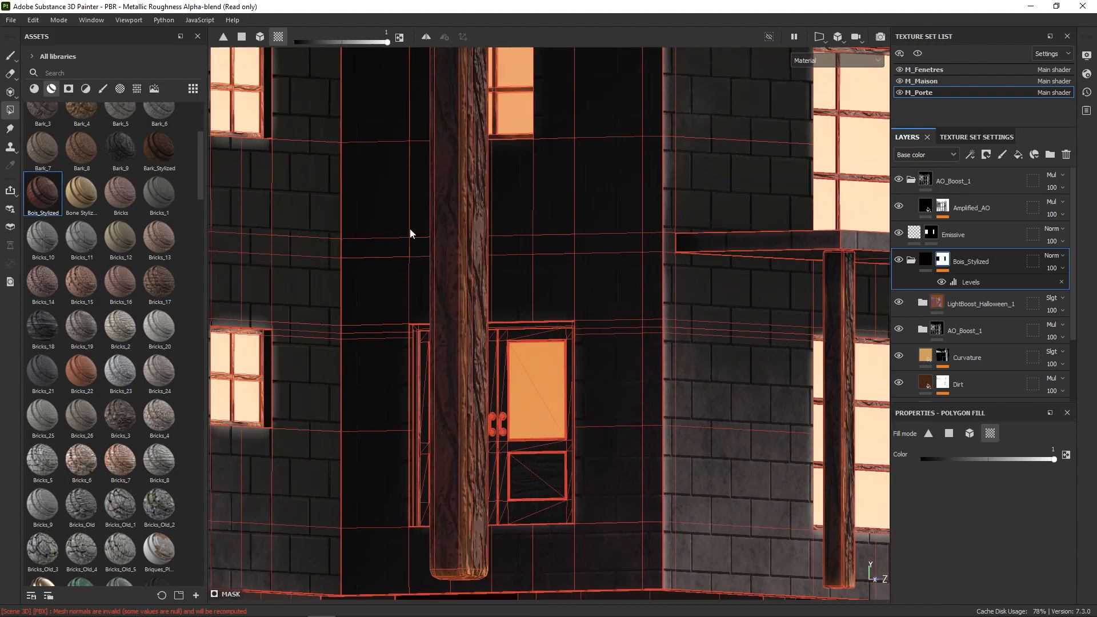
pyautogui.click(11, 55)
pyautogui.keyDown('alt'); pyautogui.moveTo(683, 457); pyautogui.dragTo(816, 227, button='right'); pyautogui.keyUp('alt')
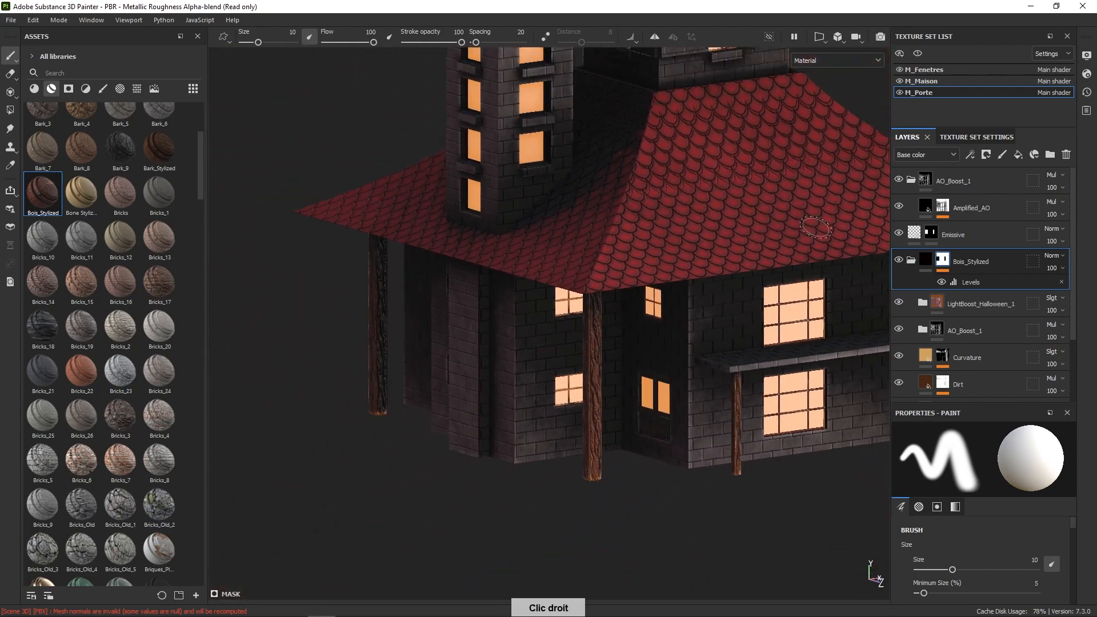
pyautogui.keyDown('alt'); pyautogui.moveTo(799, 314); pyautogui.dragTo(721, 484, button='middle'); pyautogui.keyUp('alt')
pyautogui.keyDown('alt'); pyautogui.keyDown('shift'); pyautogui.moveTo(773, 392); pyautogui.dragTo(710, 343); pyautogui.keyUp('shift'); pyautogui.keyUp('alt')
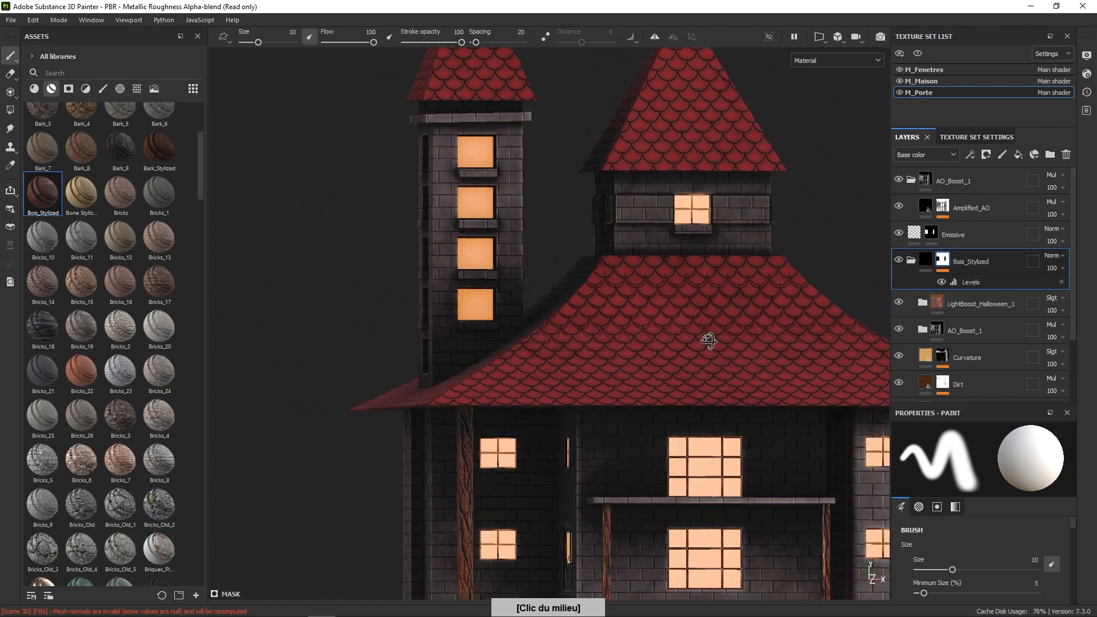
pyautogui.keyDown('alt'); pyautogui.moveTo(769, 377); pyautogui.dragTo(816, 277); pyautogui.keyUp('alt')
pyautogui.keyDown('alt'); pyautogui.moveTo(715, 258); pyautogui.dragTo(658, 308, button='right'); pyautogui.keyUp('alt')
pyautogui.keyDown('alt'); pyautogui.moveTo(667, 384); pyautogui.dragTo(779, 526, button='middle'); pyautogui.keyUp('alt')
pyautogui.keyDown('alt'); pyautogui.moveTo(678, 296); pyautogui.dragTo(656, 345, button='right'); pyautogui.keyUp('alt')
pyautogui.keyDown('alt'); pyautogui.moveTo(656, 360); pyautogui.dragTo(763, 519, button='middle'); pyautogui.keyUp('alt')
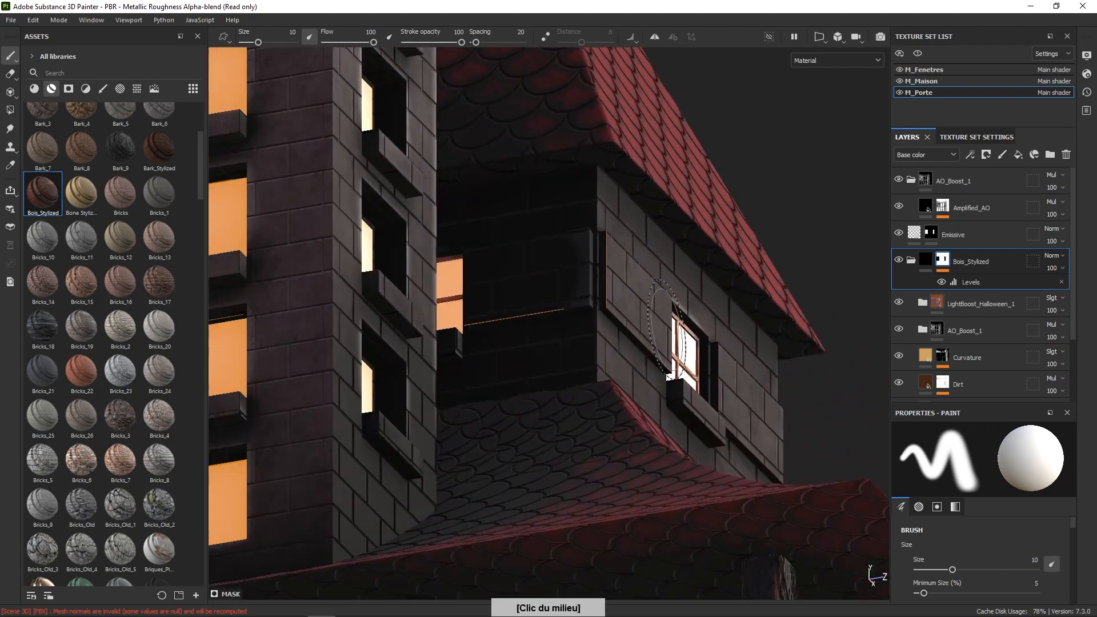
pyautogui.moveTo(649, 343)
pyautogui.keyDown('alt'); pyautogui.mouseDown(button='right')
pyautogui.moveTo(663, 366)
pyautogui.moveTo(619, 357)
pyautogui.moveTo(640, 339)
pyautogui.mouseUp(button='right'); pyautogui.keyUp('alt')
pyautogui.keyDown('alt'); pyautogui.moveTo(639, 340); pyautogui.dragTo(779, 351); pyautogui.keyUp('alt')
pyautogui.keyDown('alt'); pyautogui.moveTo(635, 348); pyautogui.dragTo(670, 492, button='right'); pyautogui.keyUp('alt')
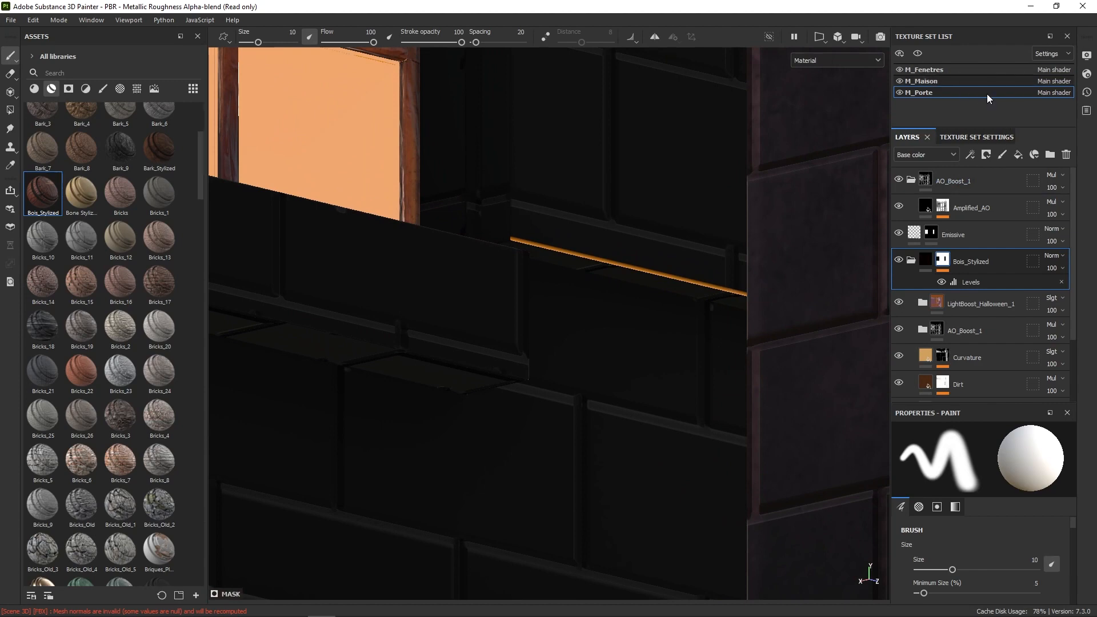
# Select the Emissive layer's mask in M_Maison and try to remove the thin glowing wall line with a black UV-chunk polygon fill.
pyautogui.click(936, 81)
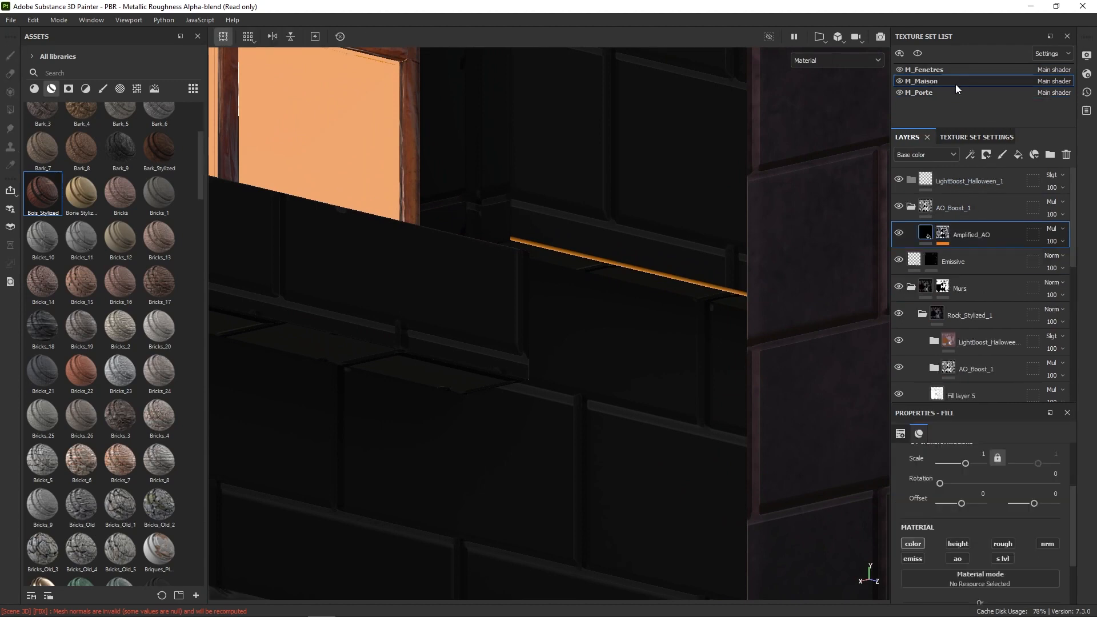
pyautogui.click(931, 260)
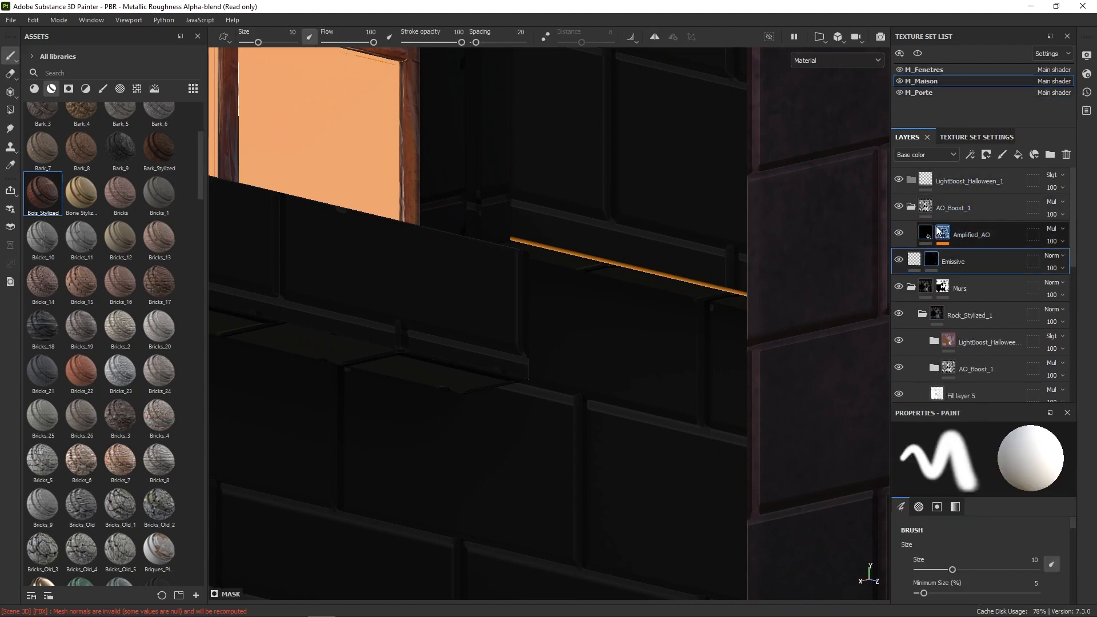
pyautogui.click(11, 91)
pyautogui.click(11, 109)
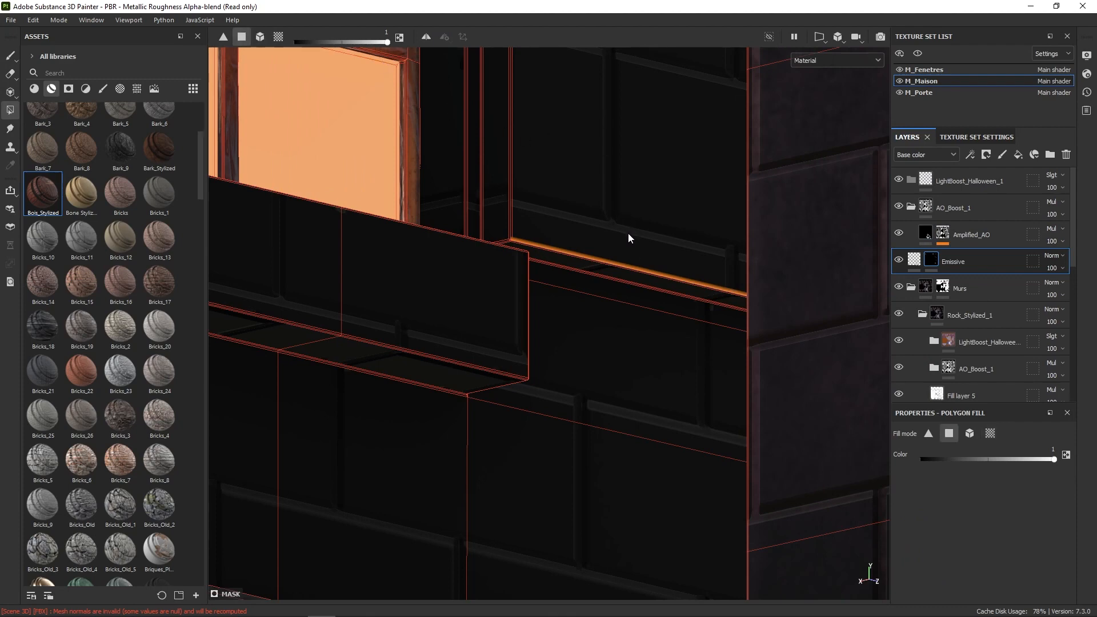
pyautogui.press('x')
pyautogui.moveTo(627, 232); pyautogui.dragTo(610, 296)
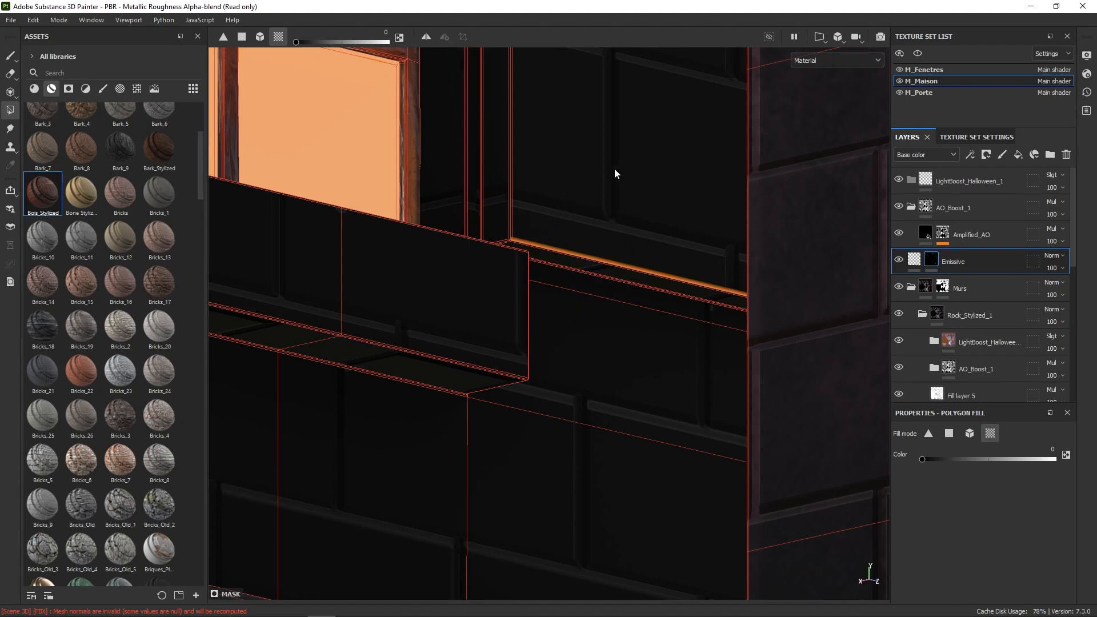
# Show the 3D and 2D views side by side and search M_Maison's UV layout for the emissive islands.
pyautogui.click(821, 38)
pyautogui.click(857, 55)
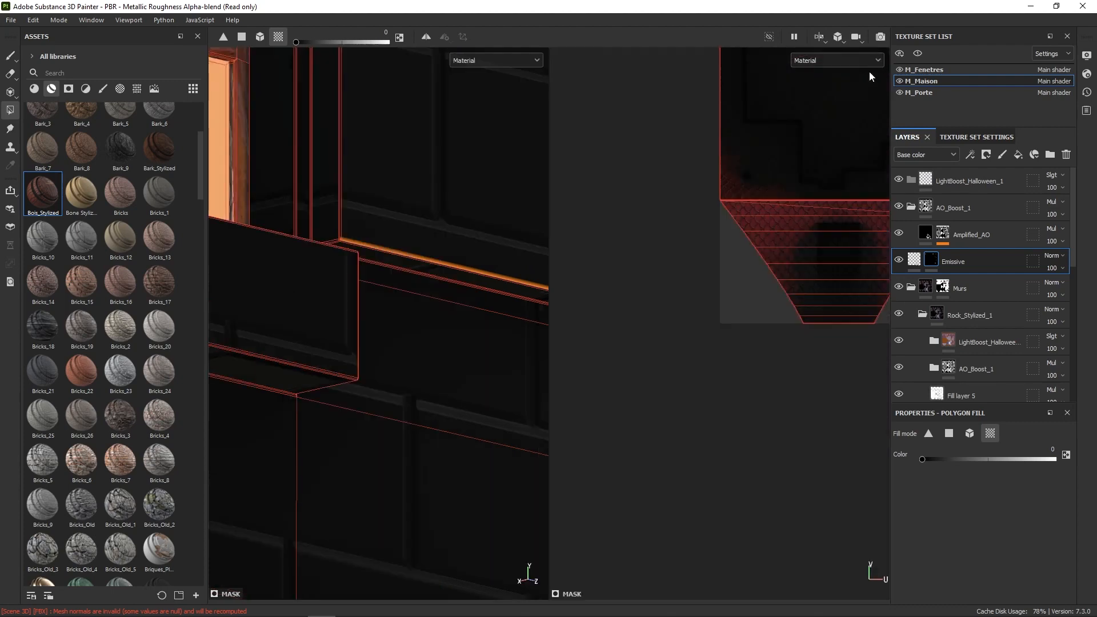
pyautogui.moveTo(828, 262); pyautogui.dragTo(831, 172, button='right')
pyautogui.keyDown('alt'); pyautogui.moveTo(822, 270); pyautogui.dragTo(713, 492, button='middle'); pyautogui.keyUp('alt')
pyautogui.keyDown('alt'); pyautogui.moveTo(712, 480); pyautogui.dragTo(788, 267, button='right'); pyautogui.keyUp('alt')
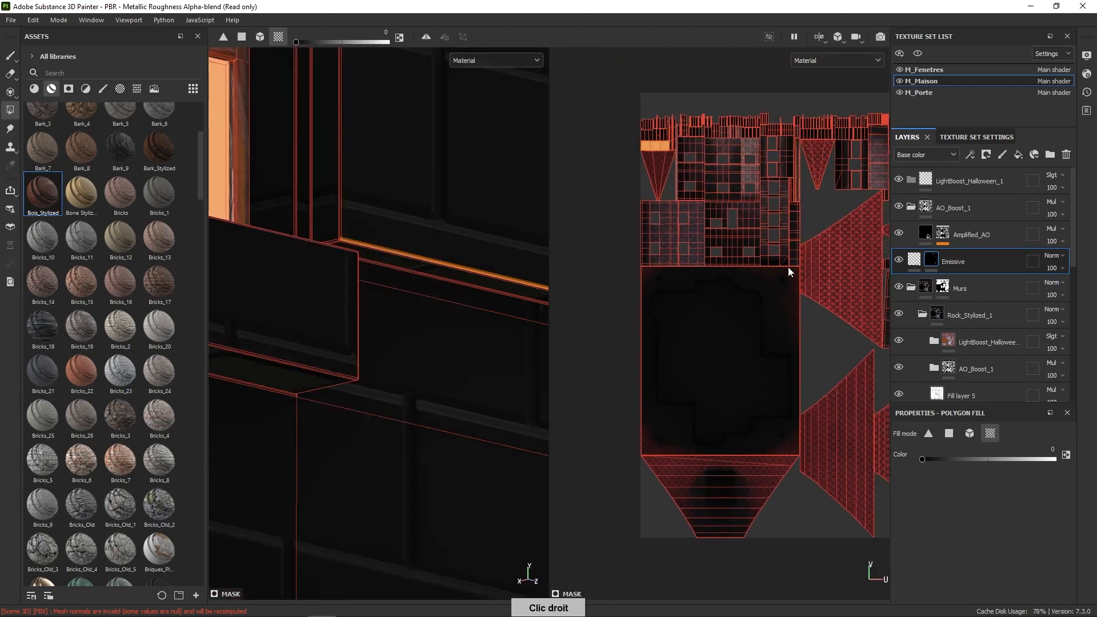
pyautogui.keyDown('alt'); pyautogui.moveTo(752, 245); pyautogui.dragTo(739, 400, button='middle'); pyautogui.keyUp('alt')
pyautogui.keyDown('alt'); pyautogui.moveTo(739, 377); pyautogui.dragTo(742, 583, button='right'); pyautogui.keyUp('alt')
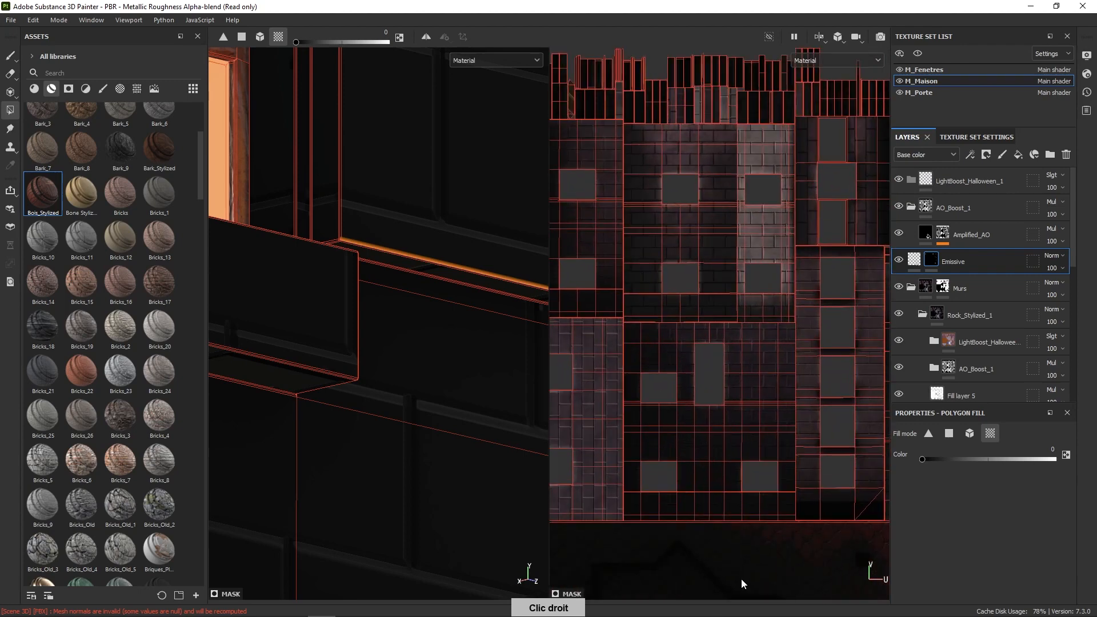
pyautogui.keyDown('alt'); pyautogui.moveTo(746, 561); pyautogui.dragTo(746, 426, button='middle'); pyautogui.keyUp('alt')
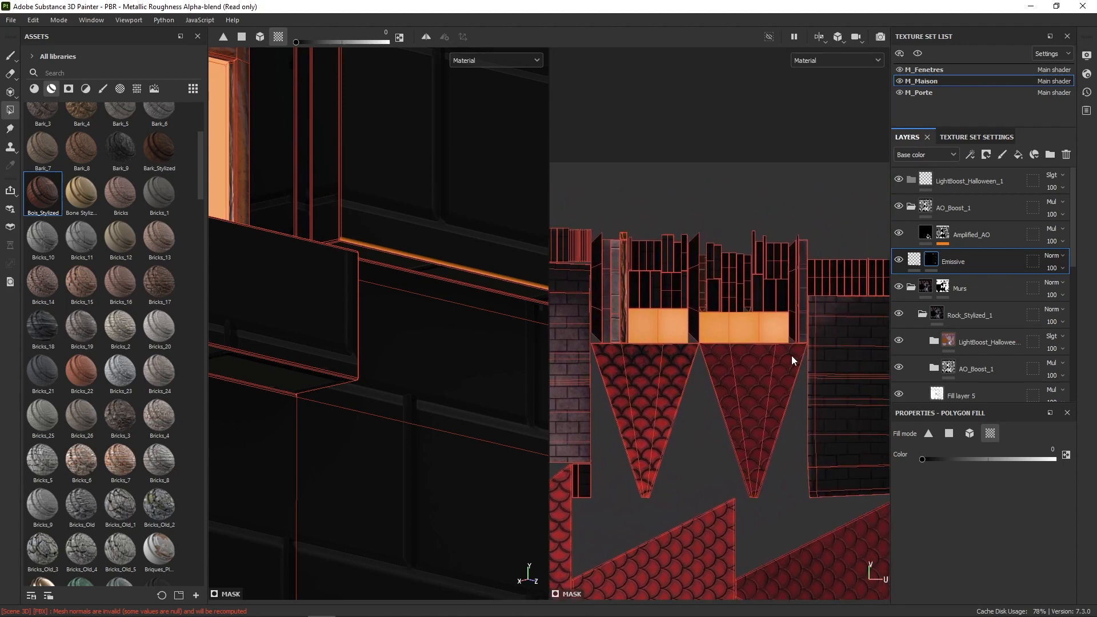
# Try to fill the thin strip at the lower corner of the emissive window islands with black, and revert the fill.
pyautogui.moveTo(845, 388); pyautogui.dragTo(763, 376, button='middle')
pyautogui.moveTo(763, 376); pyautogui.dragTo(718, 375, button='right')
pyautogui.keyDown('alt'); pyautogui.moveTo(719, 374); pyautogui.dragTo(771, 502, button='middle'); pyautogui.keyUp('alt')
pyautogui.keyDown('alt'); pyautogui.moveTo(772, 502); pyautogui.dragTo(774, 421, button='right'); pyautogui.keyUp('alt')
pyautogui.keyDown('alt'); pyautogui.moveTo(773, 421); pyautogui.dragTo(805, 402, button='middle'); pyautogui.keyUp('alt')
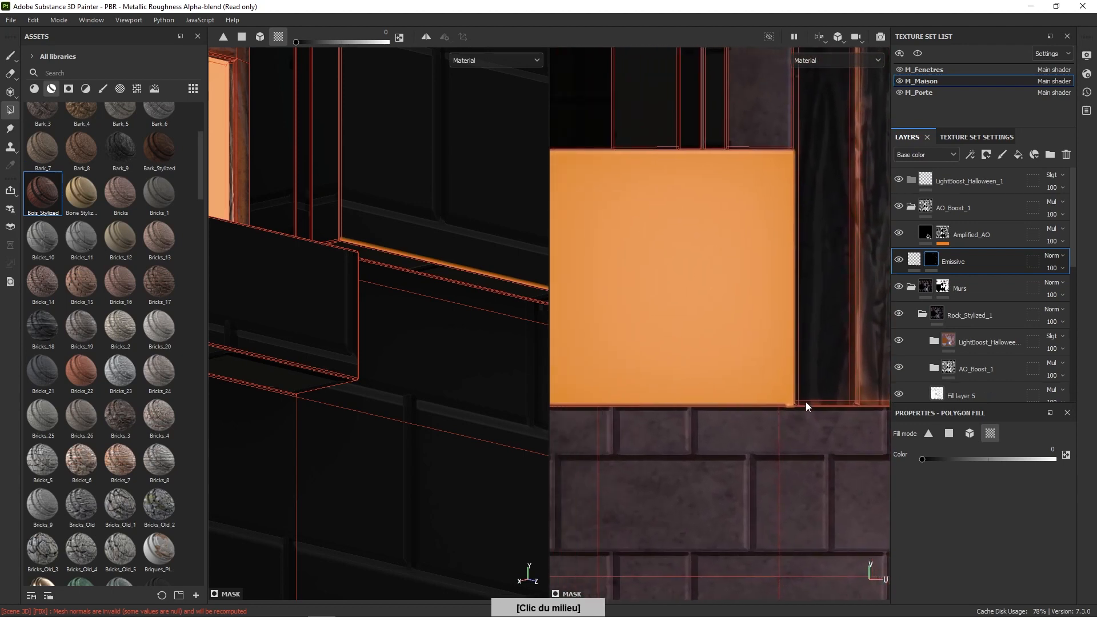
pyautogui.moveTo(797, 406); pyautogui.dragTo(777, 416)
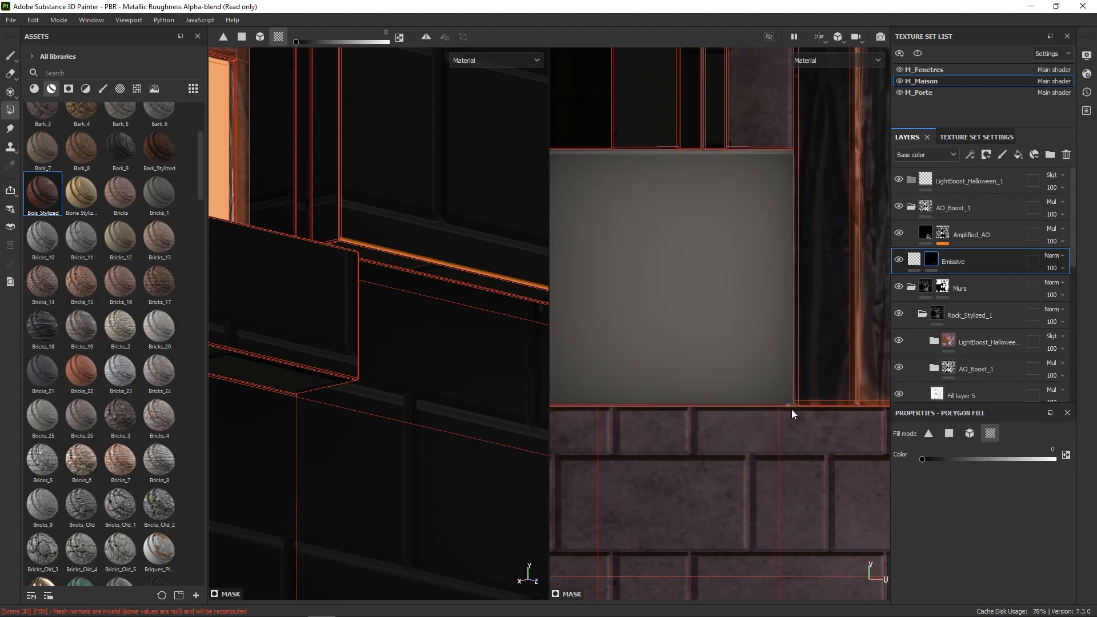
pyautogui.click(792, 405)
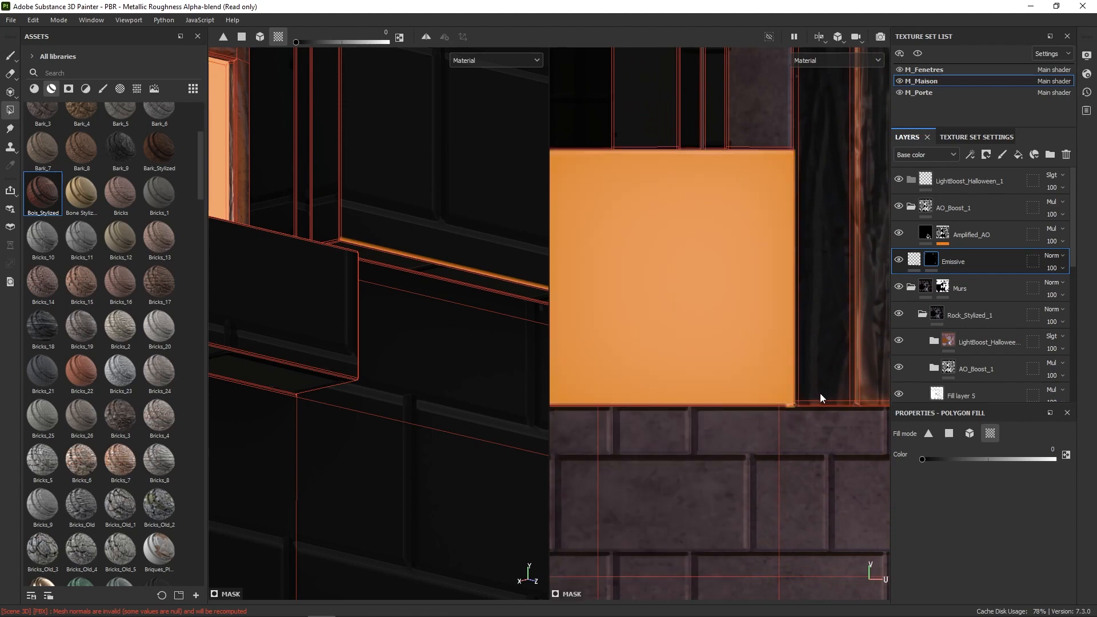
pyautogui.keyDown('alt'); pyautogui.moveTo(821, 393); pyautogui.dragTo(790, 336, button='right'); pyautogui.keyUp('alt')
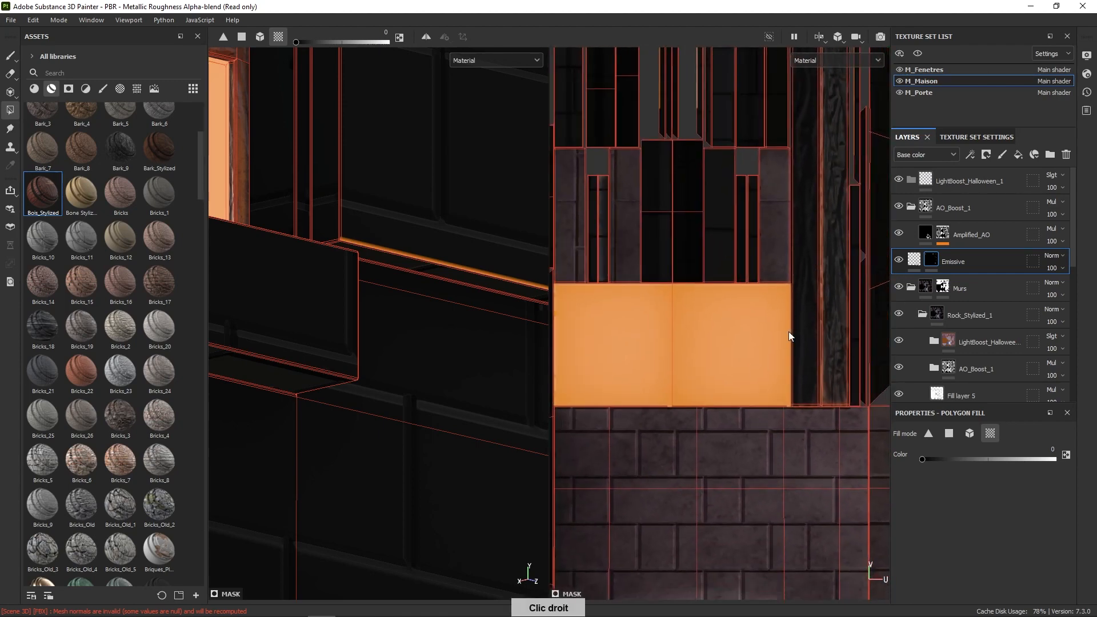
# Switch to the brush and add a Paint effect to the mask of M_Maison's Emissive layer.
pyautogui.moveTo(477, 203); pyautogui.dragTo(477, 354)
pyautogui.keyDown('alt'); pyautogui.moveTo(507, 395); pyautogui.dragTo(480, 146, button='right'); pyautogui.keyUp('alt')
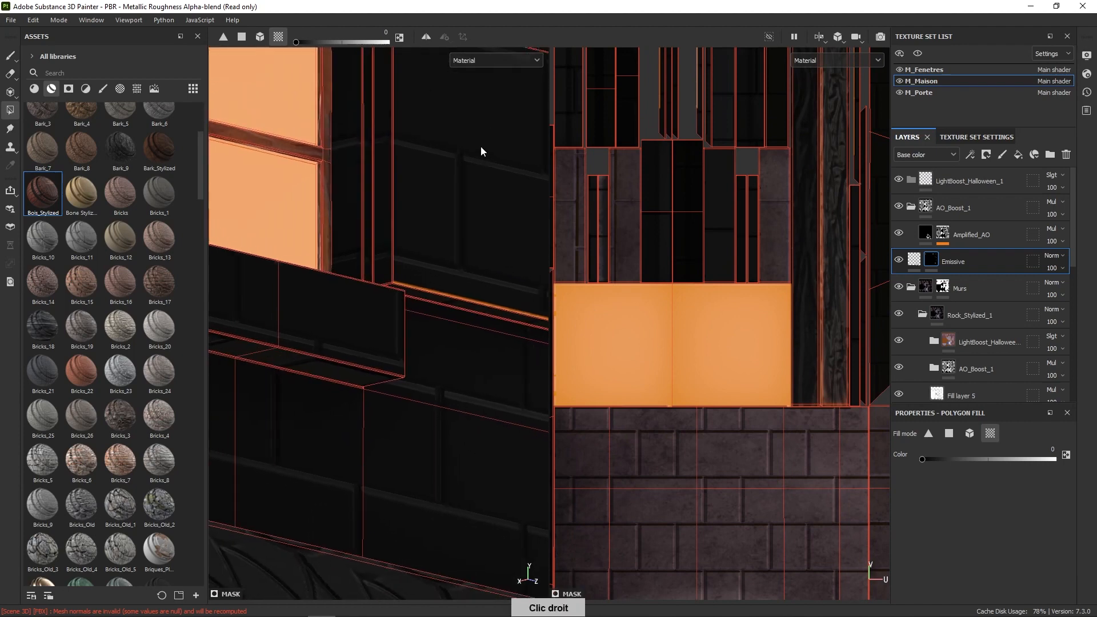
pyautogui.keyDown('alt'); pyautogui.moveTo(480, 147); pyautogui.dragTo(396, 313, button='middle'); pyautogui.keyUp('alt')
pyautogui.rightClick(464, 336)
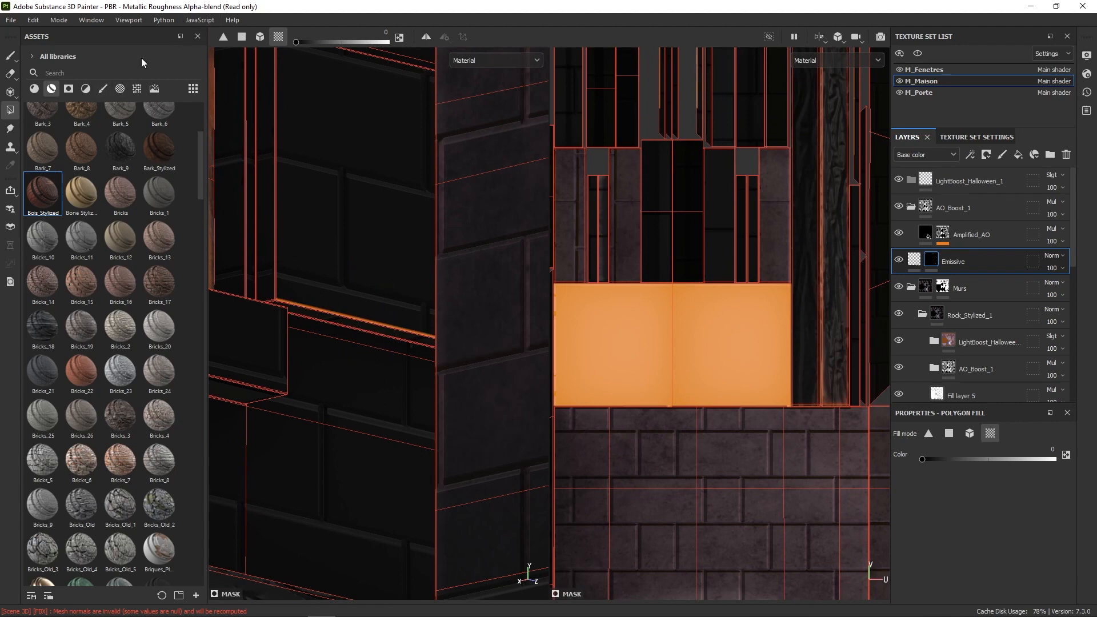
pyautogui.click(10, 56)
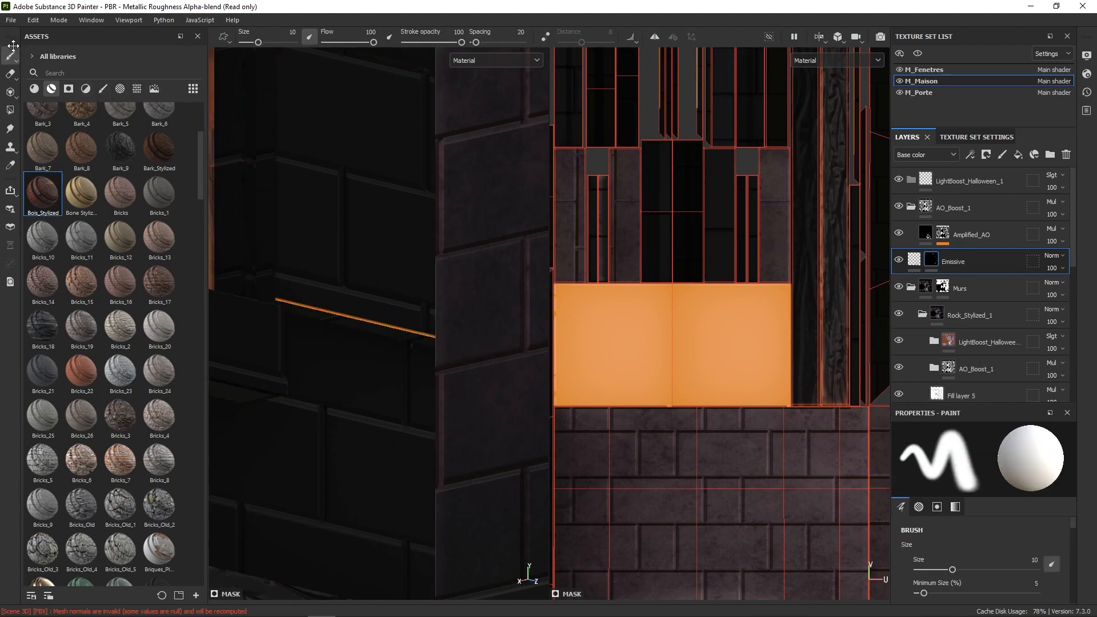
pyautogui.rightClick(940, 260)
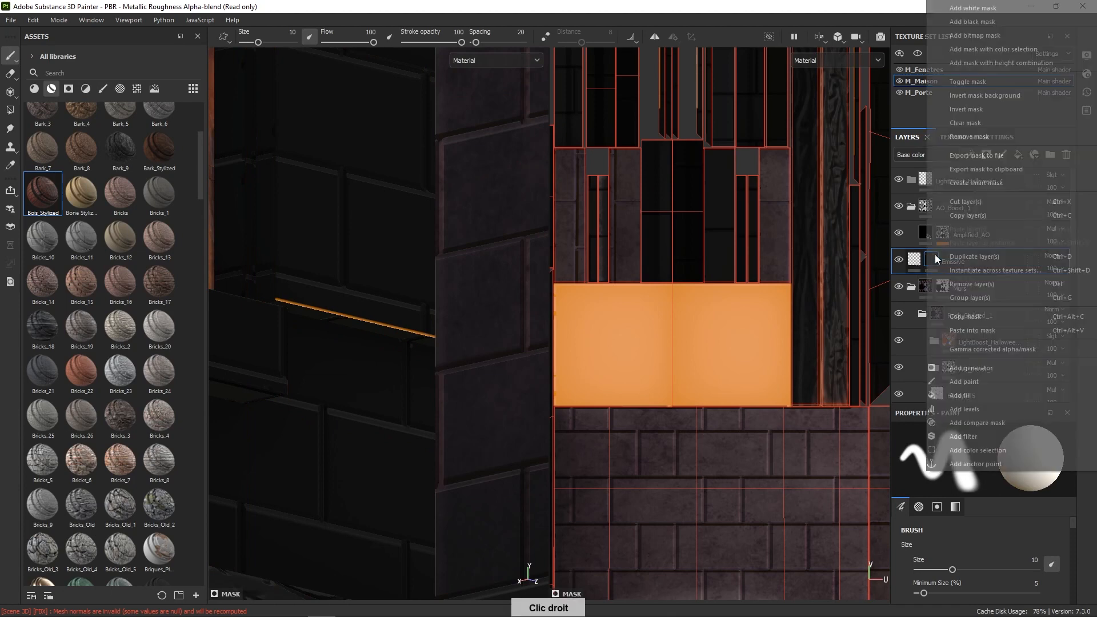
pyautogui.click(971, 381)
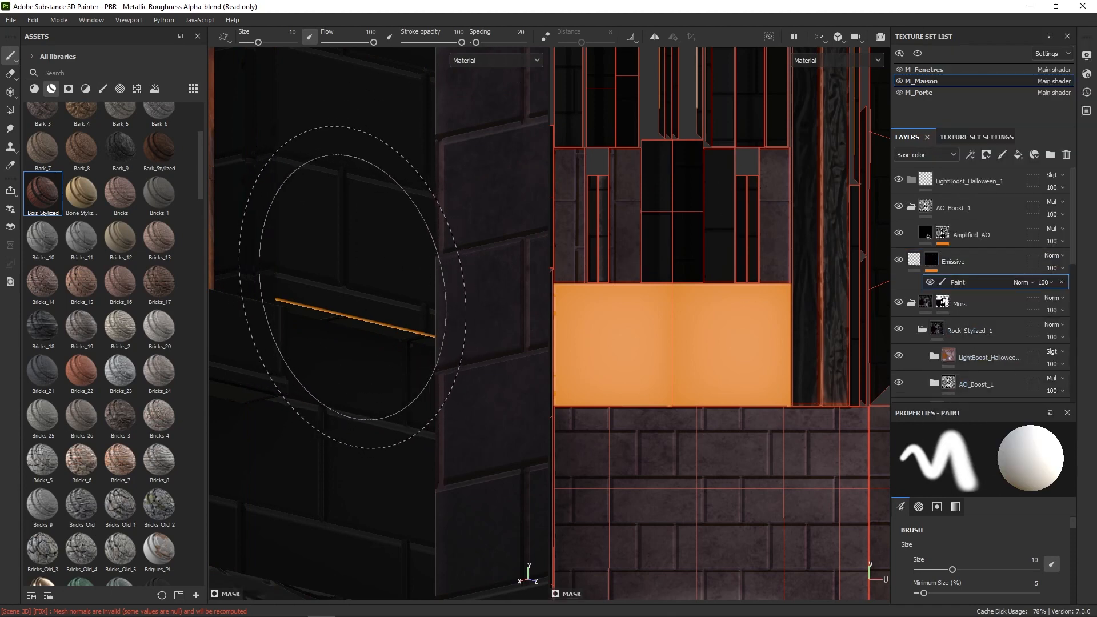
# Reduce the brush size to 1.13, undo a test stroke on the glowing line, and switch the paint to black.
pyautogui.keyDown('ctrl'); pyautogui.moveTo(350, 290); pyautogui.dragTo(320, 302, button='right'); pyautogui.keyUp('ctrl')
pyautogui.moveTo(316, 301); pyautogui.dragTo(342, 314)
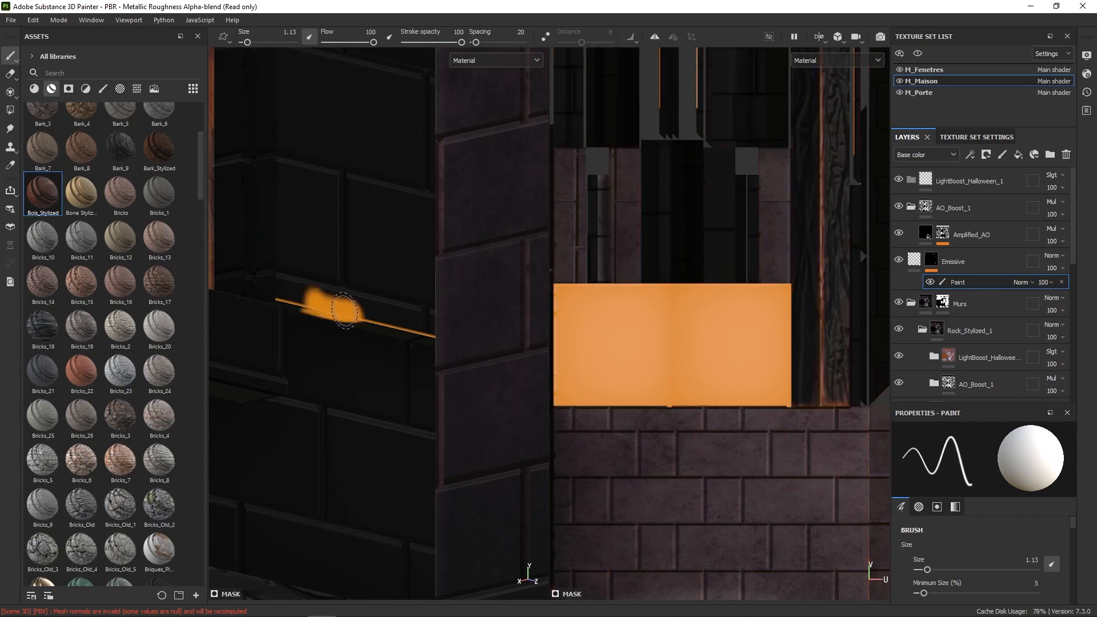
pyautogui.press('ctrl')
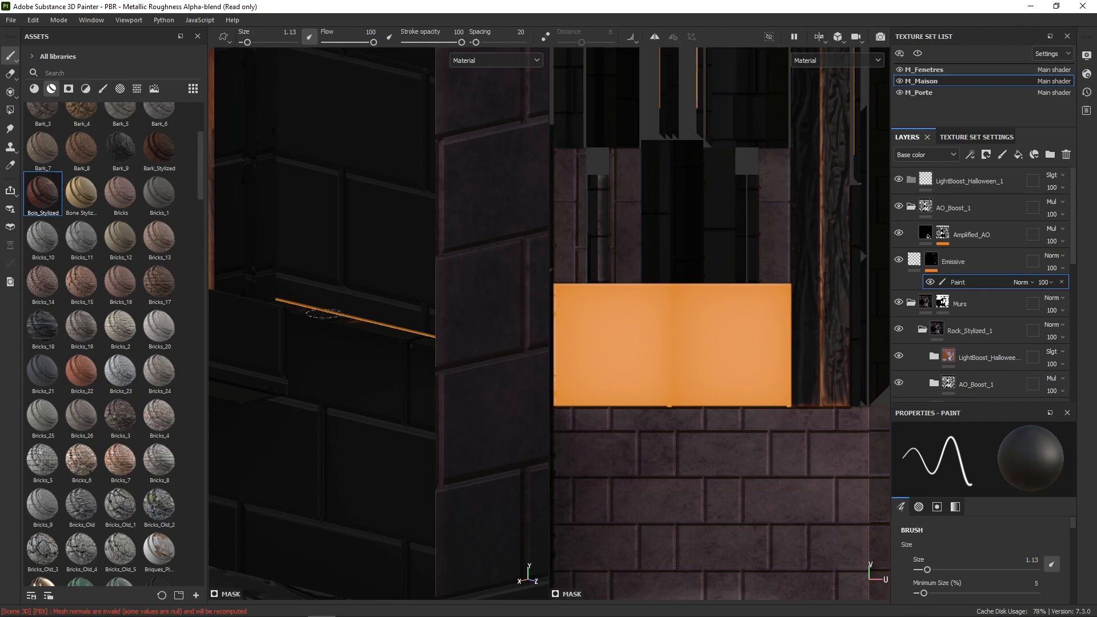
# Examine the glowing line beside the upper tower's window from several angles in the 3D view.
pyautogui.moveTo(357, 304)
pyautogui.keyDown('alt'); pyautogui.mouseDown()
pyautogui.moveTo(342, 252)
pyautogui.moveTo(341, 316)
pyautogui.mouseUp(); pyautogui.keyUp('alt')
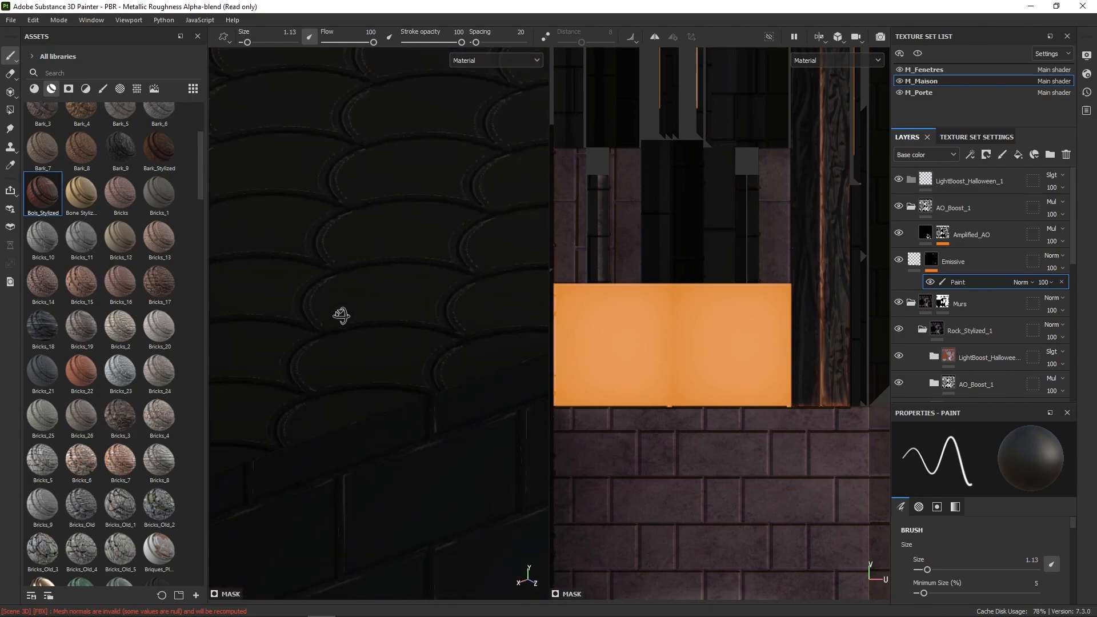
pyautogui.keyDown('alt'); pyautogui.moveTo(340, 316); pyautogui.dragTo(432, 287, button='right'); pyautogui.keyUp('alt')
pyautogui.keyDown('alt'); pyautogui.moveTo(432, 287); pyautogui.dragTo(349, 286); pyautogui.keyUp('alt')
pyautogui.keyDown('alt'); pyautogui.moveTo(349, 286); pyautogui.dragTo(502, 268, button='right'); pyautogui.keyUp('alt')
pyautogui.keyDown('alt'); pyautogui.moveTo(502, 267); pyautogui.dragTo(391, 322, button='middle'); pyautogui.keyUp('alt')
pyautogui.keyDown('alt'); pyautogui.moveTo(391, 322); pyautogui.dragTo(326, 335); pyautogui.keyUp('alt')
pyautogui.keyDown('alt'); pyautogui.moveTo(420, 251); pyautogui.dragTo(416, 486, button='right'); pyautogui.keyUp('alt')
# Paint black on the Emissive mask over the thin glowing strips of the narrow UV islands above the windows, undoing stray strokes.
pyautogui.keyDown('alt'); pyautogui.moveTo(750, 355); pyautogui.dragTo(713, 203, button='right'); pyautogui.keyUp('alt')
pyautogui.keyDown('alt'); pyautogui.moveTo(715, 173); pyautogui.dragTo(708, 282, button='middle'); pyautogui.keyUp('alt')
pyautogui.keyDown('alt'); pyautogui.moveTo(704, 260); pyautogui.dragTo(688, 264, button='right'); pyautogui.keyUp('alt')
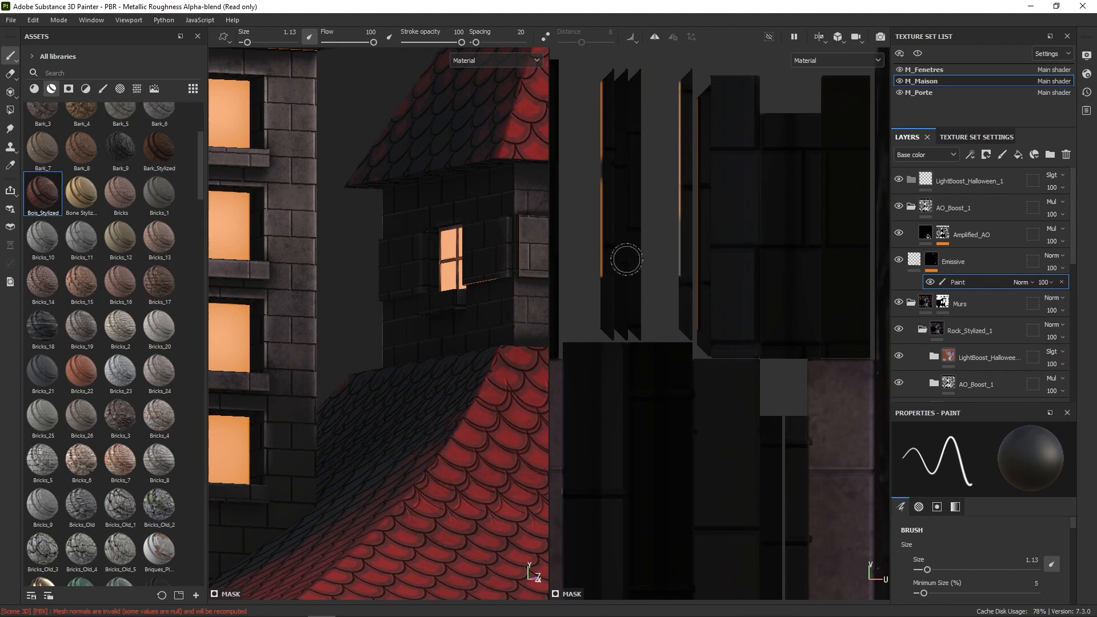
pyautogui.moveTo(601, 278); pyautogui.dragTo(602, 194)
pyautogui.hotkey('ctrl', 'z')
pyautogui.moveTo(604, 97); pyautogui.dragTo(600, 270)
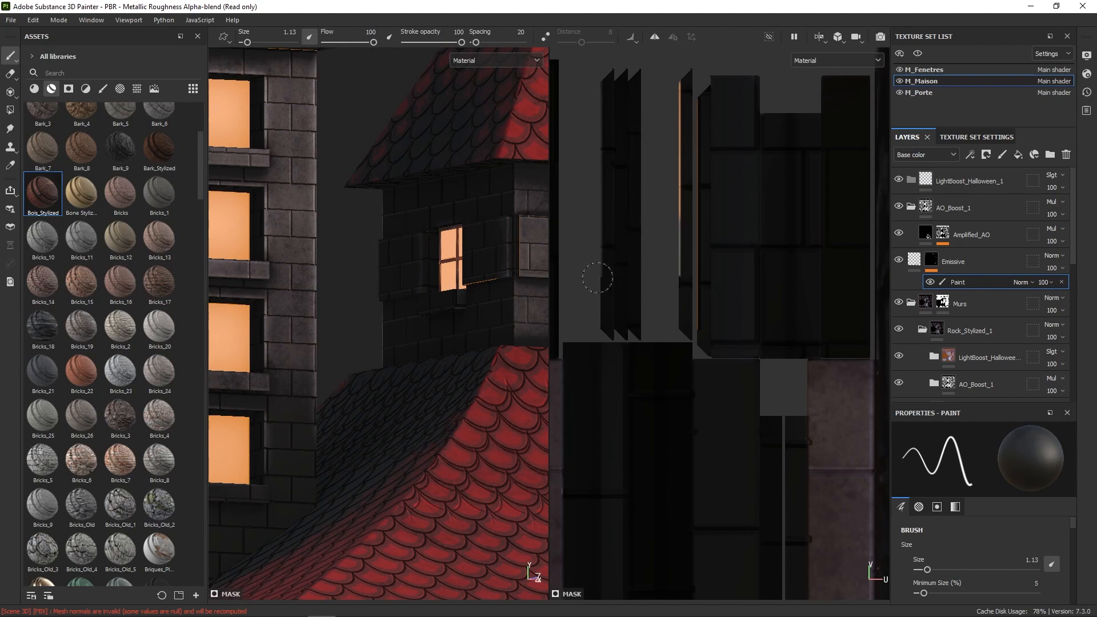
pyautogui.hotkey('ctrl', 'z')
pyautogui.moveTo(616, 150)
pyautogui.mouseDown()
pyautogui.moveTo(605, 81)
pyautogui.moveTo(638, 69)
pyautogui.moveTo(682, 90)
pyautogui.mouseUp()
# Find the remaining glowing strip among the narrow sawtooth-edged UV islands and paint it black on the Emissive mask.
pyautogui.moveTo(825, 254); pyautogui.dragTo(802, 236, button='right')
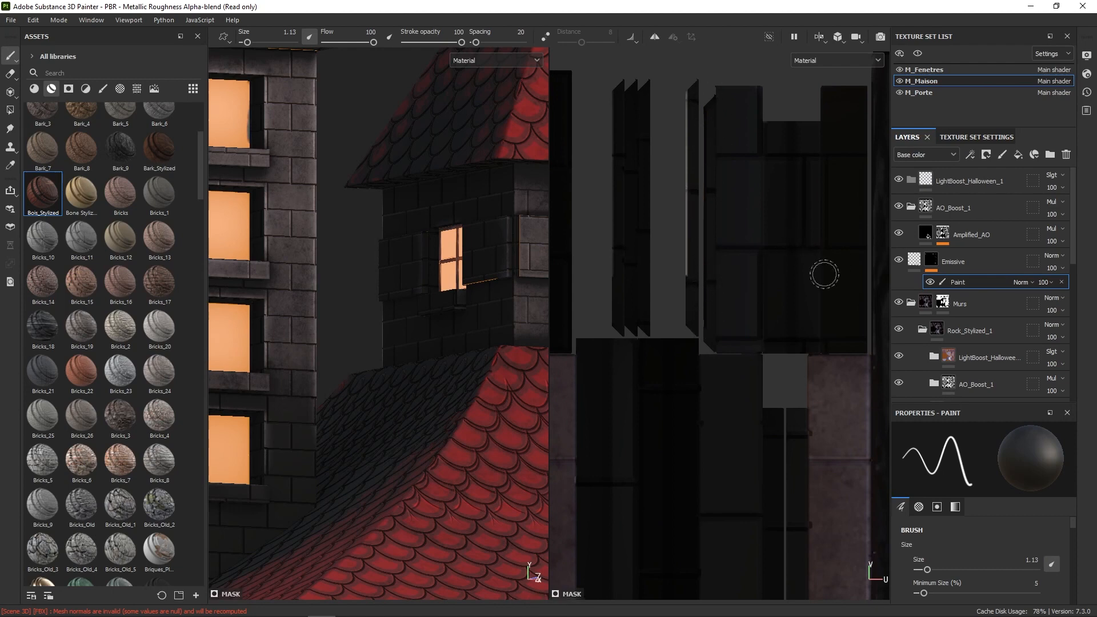
pyautogui.moveTo(824, 274); pyautogui.dragTo(814, 266, button='right')
pyautogui.moveTo(814, 265); pyautogui.dragTo(780, 263, button='middle')
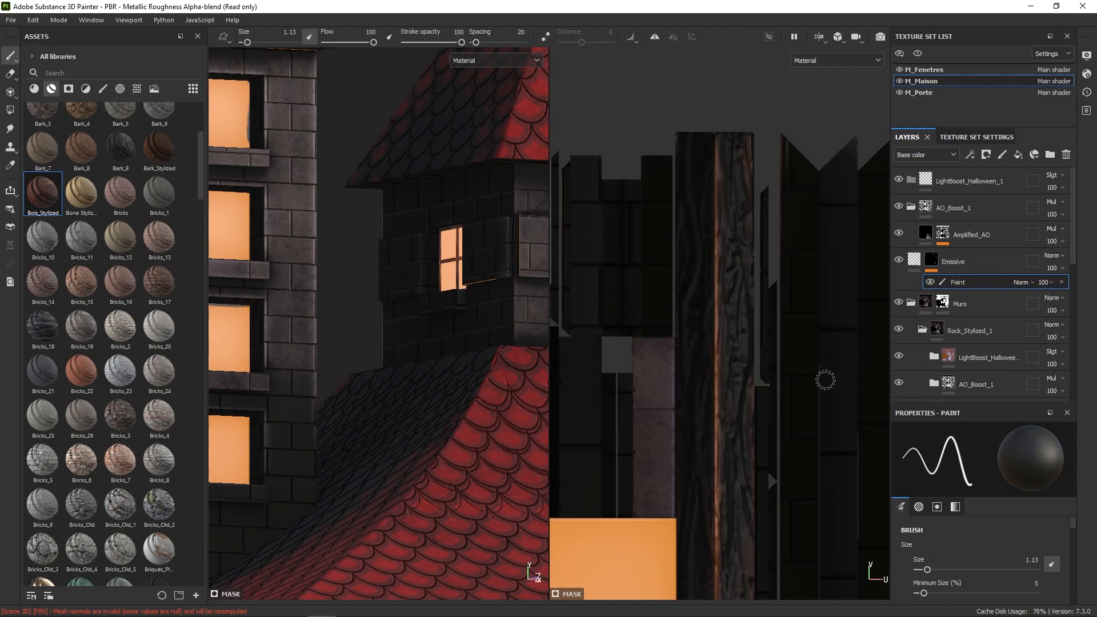
pyautogui.moveTo(825, 380); pyautogui.dragTo(735, 268, button='middle')
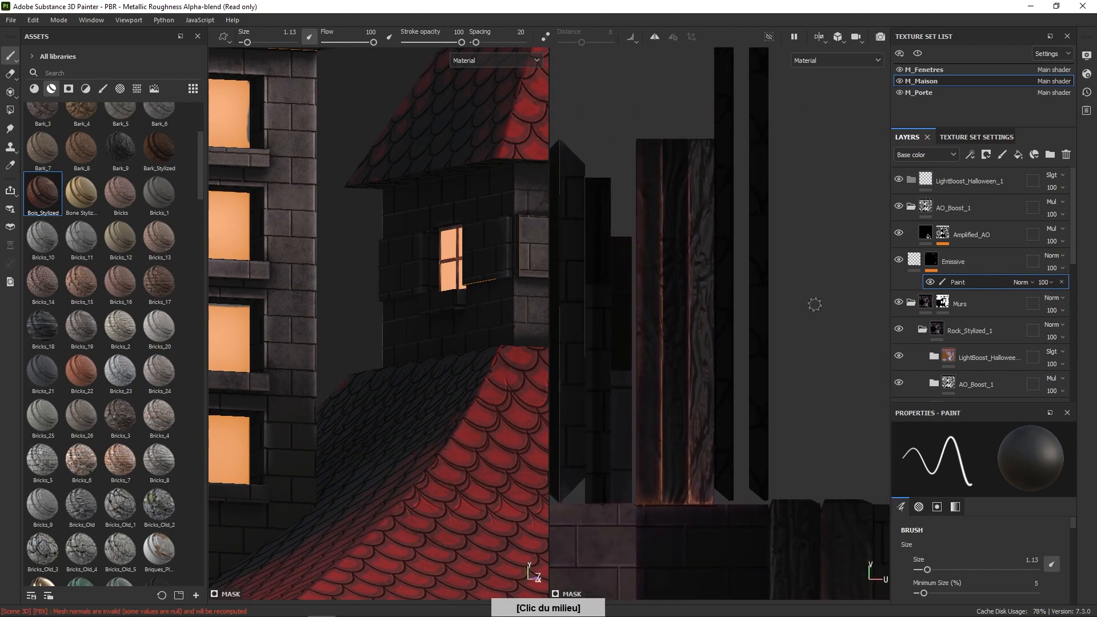
pyautogui.moveTo(815, 304)
pyautogui.mouseDown(button='middle')
pyautogui.moveTo(821, 191)
pyautogui.moveTo(864, 248)
pyautogui.moveTo(742, 338)
pyautogui.moveTo(754, 306)
pyautogui.moveTo(803, 326)
pyautogui.moveTo(835, 289)
pyautogui.moveTo(844, 308)
pyautogui.moveTo(886, 280)
pyautogui.mouseUp(button='middle')
pyautogui.moveTo(769, 359)
pyautogui.keyDown('alt'); pyautogui.mouseDown(button='middle')
pyautogui.moveTo(784, 384)
pyautogui.moveTo(883, 352)
pyautogui.mouseUp(button='middle'); pyautogui.keyUp('alt')
pyautogui.keyDown('alt'); pyautogui.moveTo(758, 368); pyautogui.dragTo(712, 333, button='right'); pyautogui.keyUp('alt')
pyautogui.keyDown('alt'); pyautogui.moveTo(691, 343); pyautogui.dragTo(831, 310, button='middle'); pyautogui.keyUp('alt')
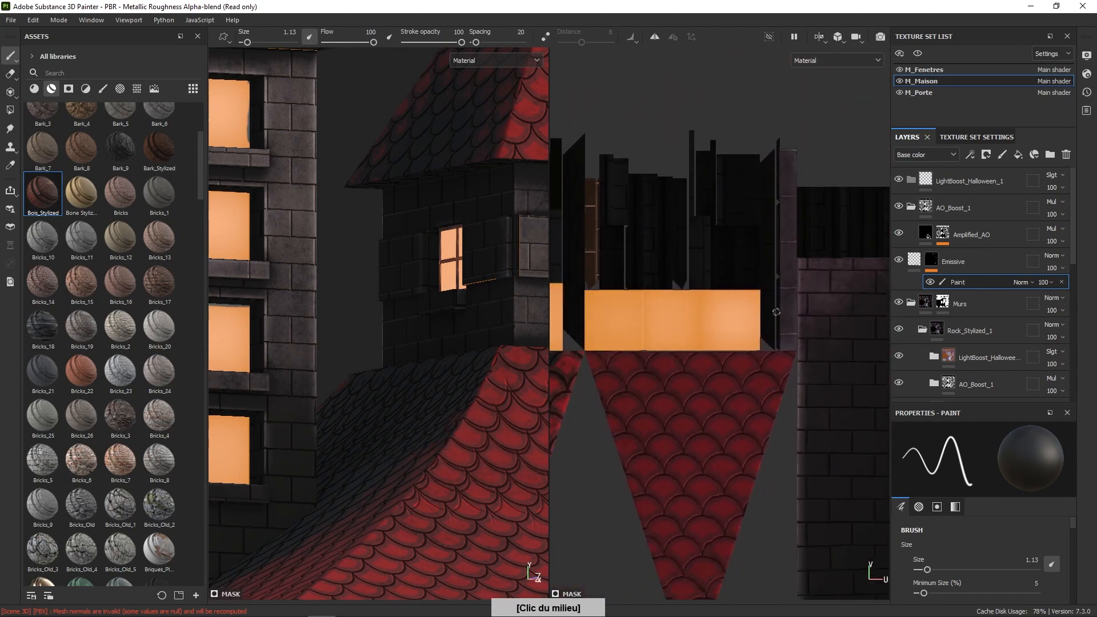
pyautogui.moveTo(716, 344); pyautogui.dragTo(708, 276, button='middle')
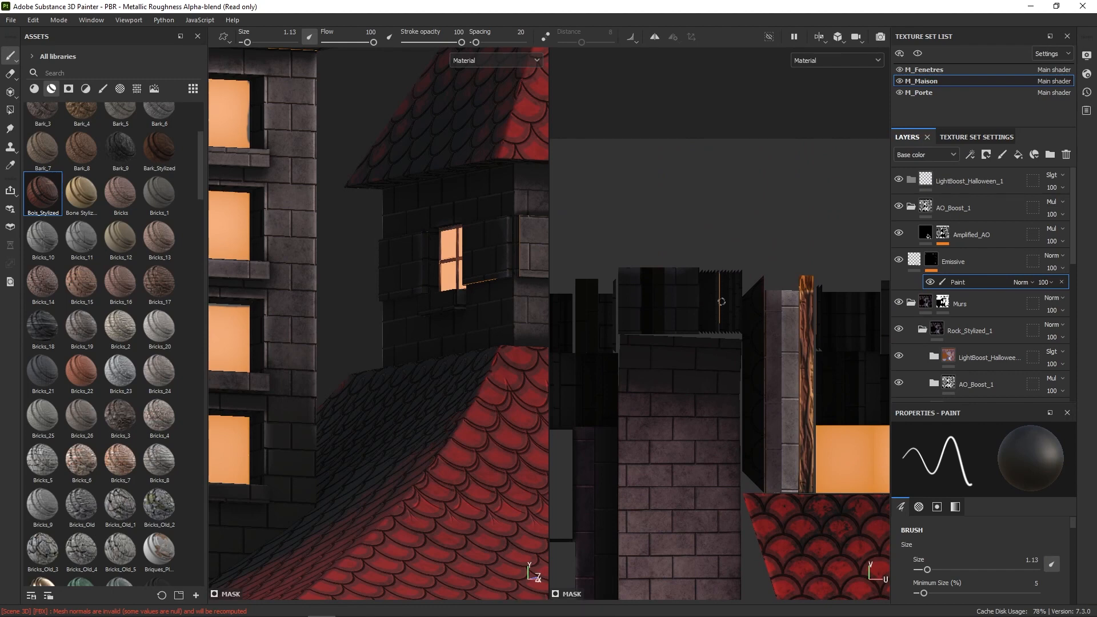
pyautogui.keyDown('alt'); pyautogui.moveTo(722, 301); pyautogui.dragTo(707, 327, button='right'); pyautogui.keyUp('alt')
pyautogui.moveTo(708, 339); pyautogui.dragTo(712, 333)
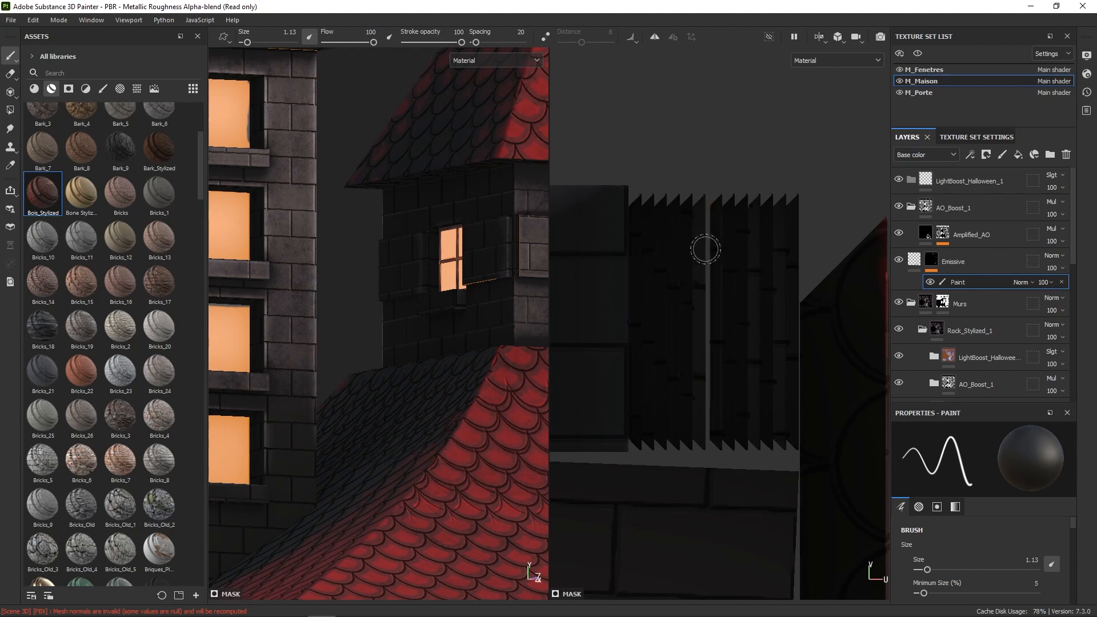
# Set the brush alignment to UV.
pyautogui.moveTo(705, 249)
pyautogui.keyDown('alt'); pyautogui.mouseDown(button='right')
pyautogui.moveTo(718, 213)
pyautogui.moveTo(669, 245)
pyautogui.mouseUp(button='right'); pyautogui.keyUp('alt')
pyautogui.keyDown('alt'); pyautogui.moveTo(618, 315); pyautogui.dragTo(717, 297, button='middle'); pyautogui.keyUp('alt')
pyautogui.rightClick(702, 278)
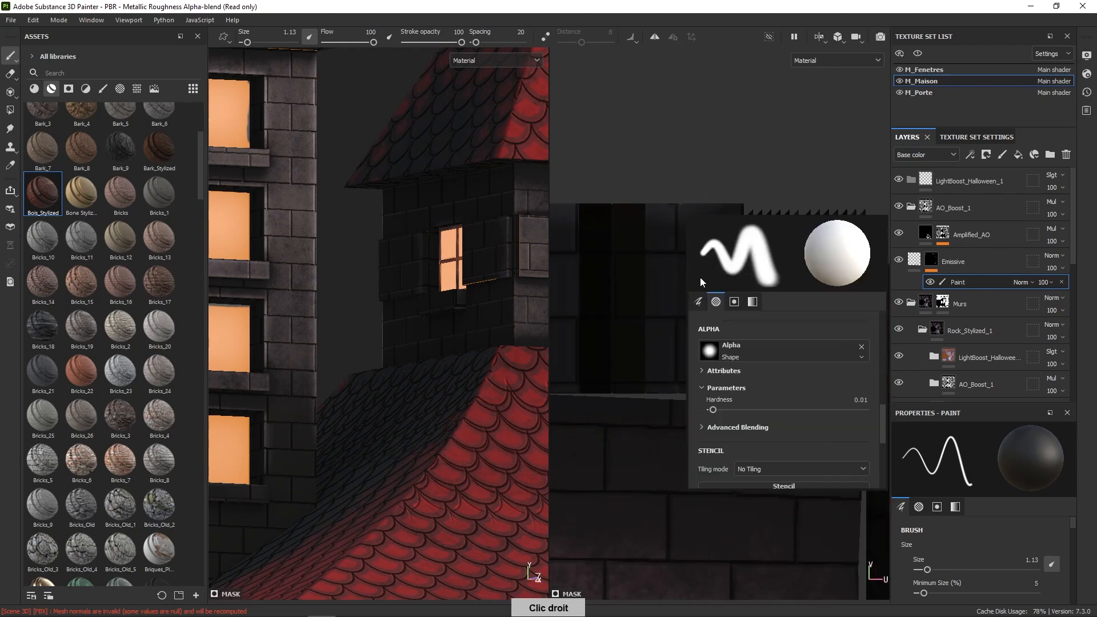
pyautogui.moveTo(882, 413)
pyautogui.mouseDown()
pyautogui.moveTo(882, 424)
pyautogui.moveTo(892, 338)
pyautogui.moveTo(892, 400)
pyautogui.moveTo(885, 390)
pyautogui.mouseUp()
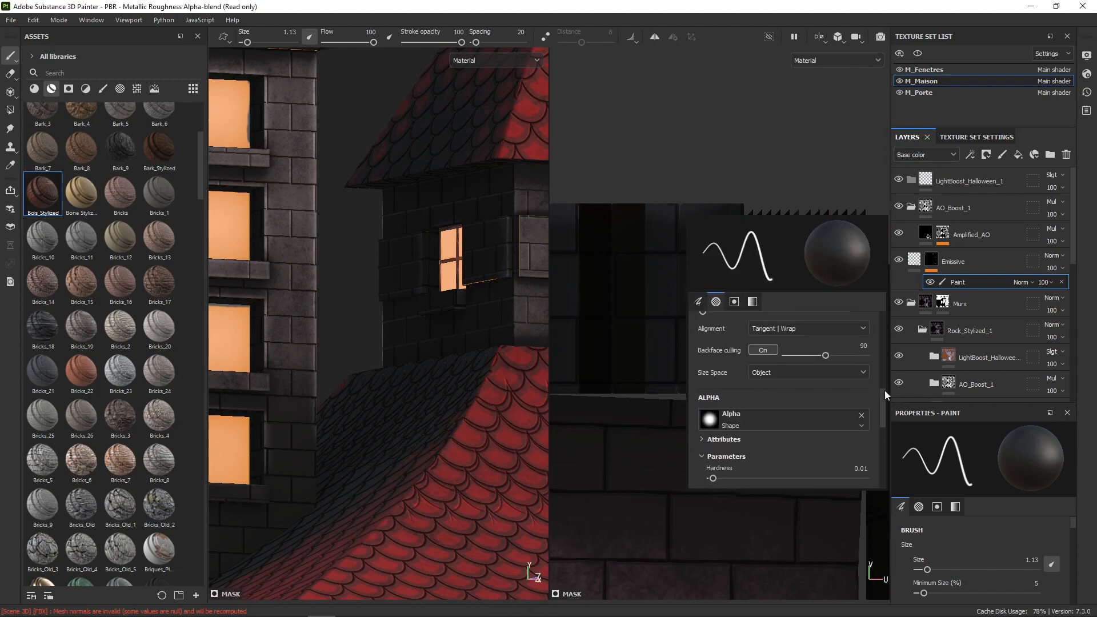
pyautogui.click(842, 373)
pyautogui.click(844, 371)
pyautogui.click(842, 328)
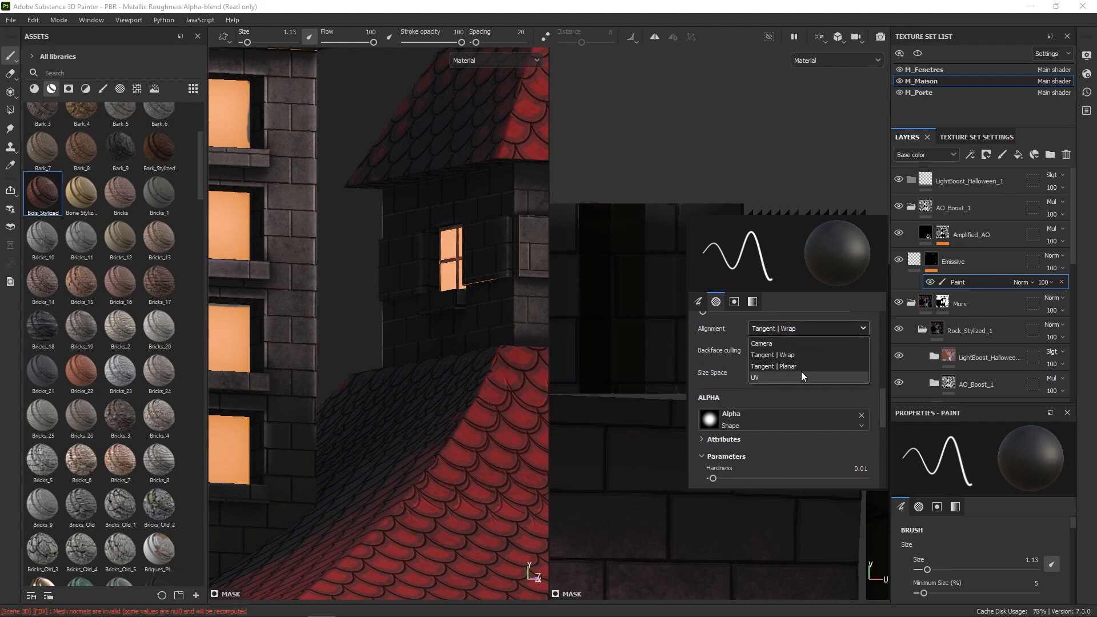
pyautogui.click(801, 369)
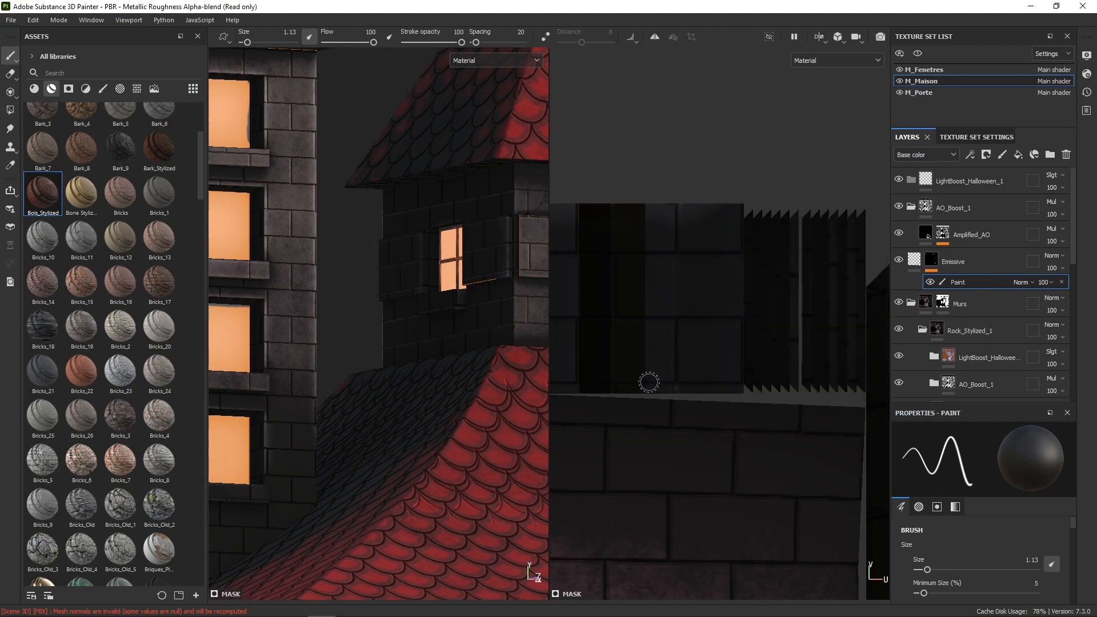
# Try painting black along the glowing edge of the thin vertical UV island with UV-aligned strokes, undoing each attempt.
pyautogui.moveTo(649, 383)
pyautogui.mouseDown(button='middle')
pyautogui.moveTo(649, 372)
pyautogui.moveTo(703, 394)
pyautogui.moveTo(821, 345)
pyautogui.moveTo(859, 385)
pyautogui.mouseUp(button='middle')
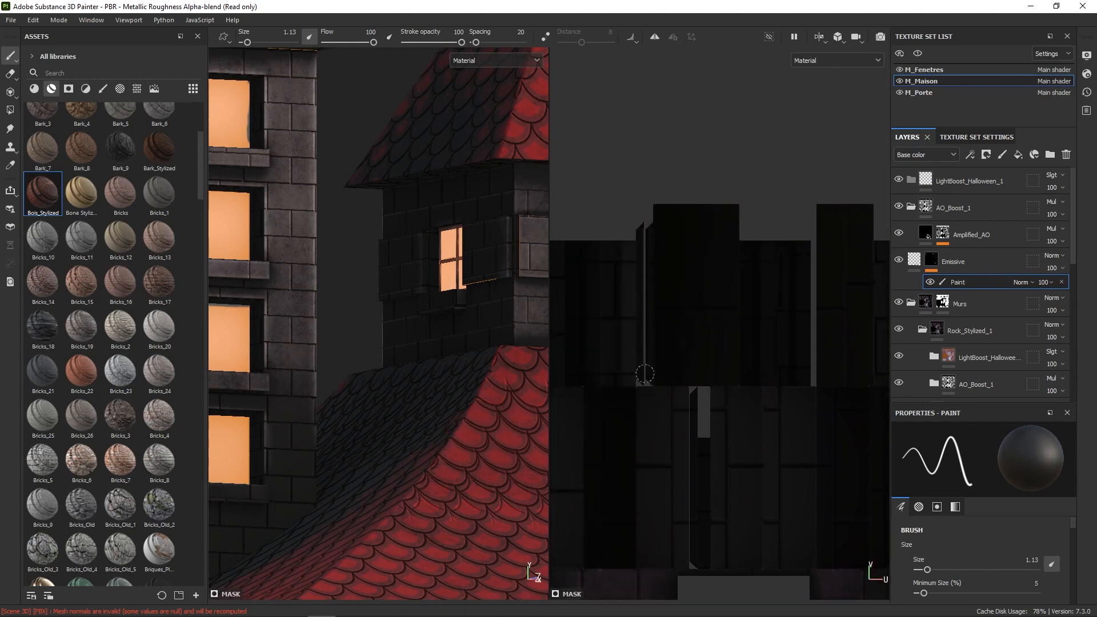
pyautogui.moveTo(642, 362); pyautogui.dragTo(650, 224, button='right')
pyautogui.hotkey('ctrl', 'z')
pyautogui.moveTo(649, 212); pyautogui.dragTo(641, 395)
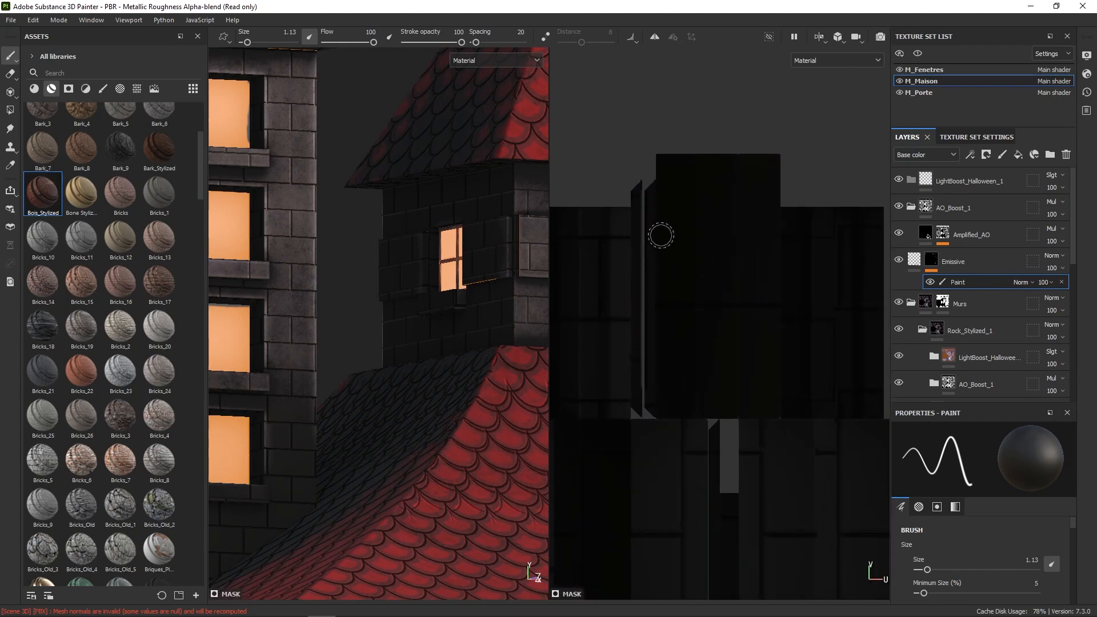
pyautogui.hotkey('ctrl', 'z')
pyautogui.moveTo(646, 192); pyautogui.dragTo(643, 394)
pyautogui.hotkey('ctrl', 'z')
# Switch the brush alignment back to Tangent | Wrap.
pyautogui.rightClick(695, 268)
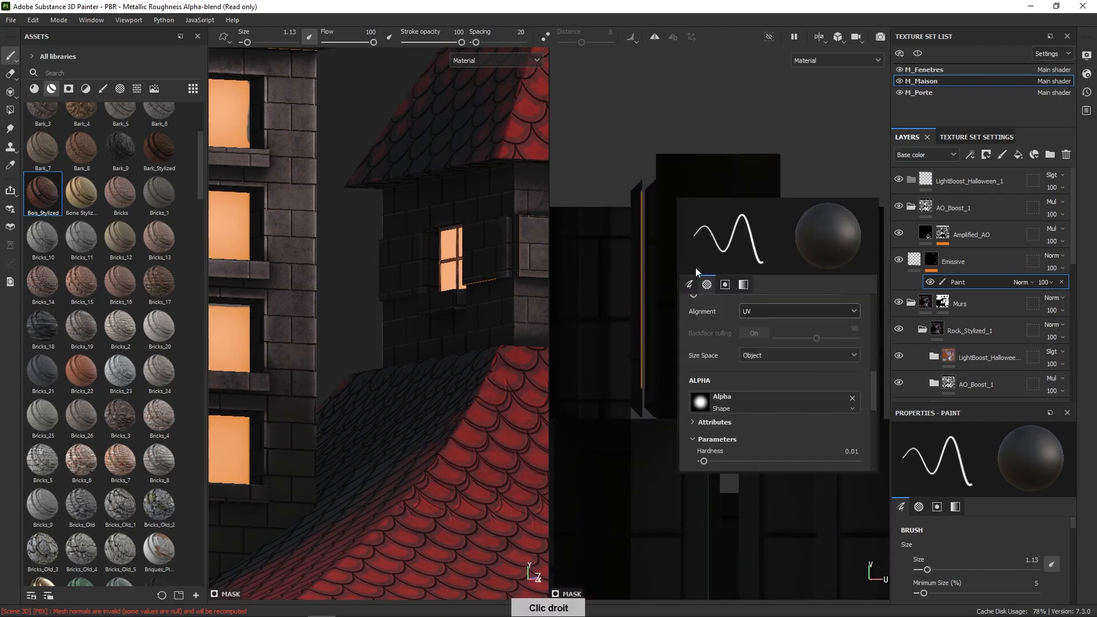
pyautogui.click(807, 311)
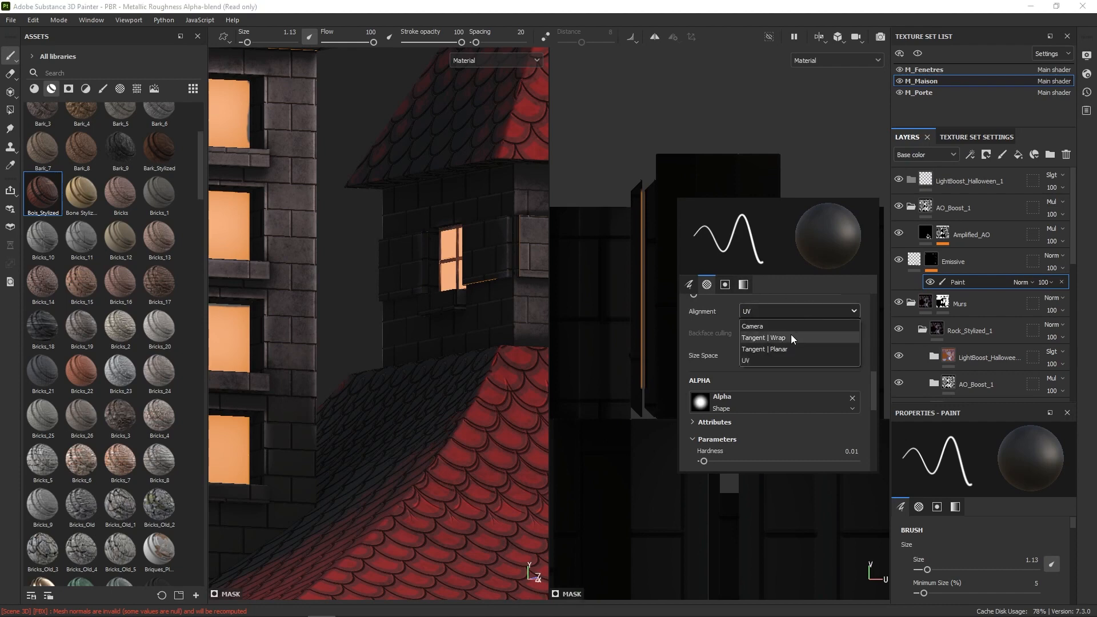
pyautogui.click(791, 332)
# Paint black on the Emissive mask down the thin glowing edge of the narrow vertical UV island, undoing stray strokes.
pyautogui.moveTo(648, 196); pyautogui.dragTo(638, 333)
pyautogui.hotkey('ctrl', 'z')
pyautogui.hotkey('ctrl', 'z')
pyautogui.hotkey('ctrl', 'z')
pyautogui.hotkey('ctrl', 'z')
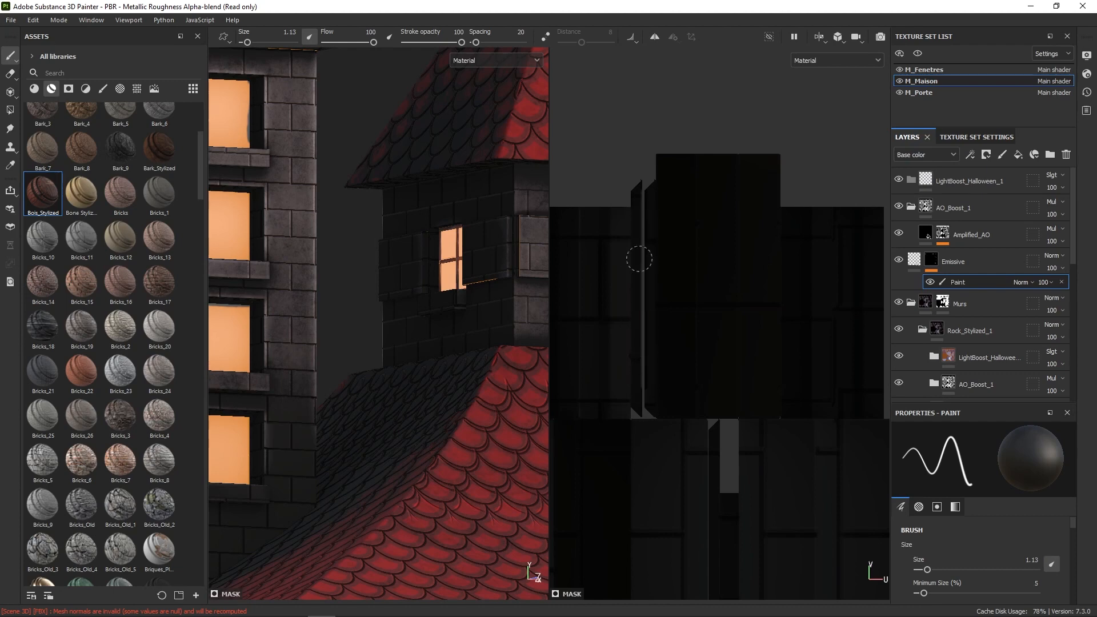
pyautogui.hotkey('ctrl', 'z')
pyautogui.moveTo(644, 241); pyautogui.dragTo(633, 308)
pyautogui.hotkey('ctrl', 'z')
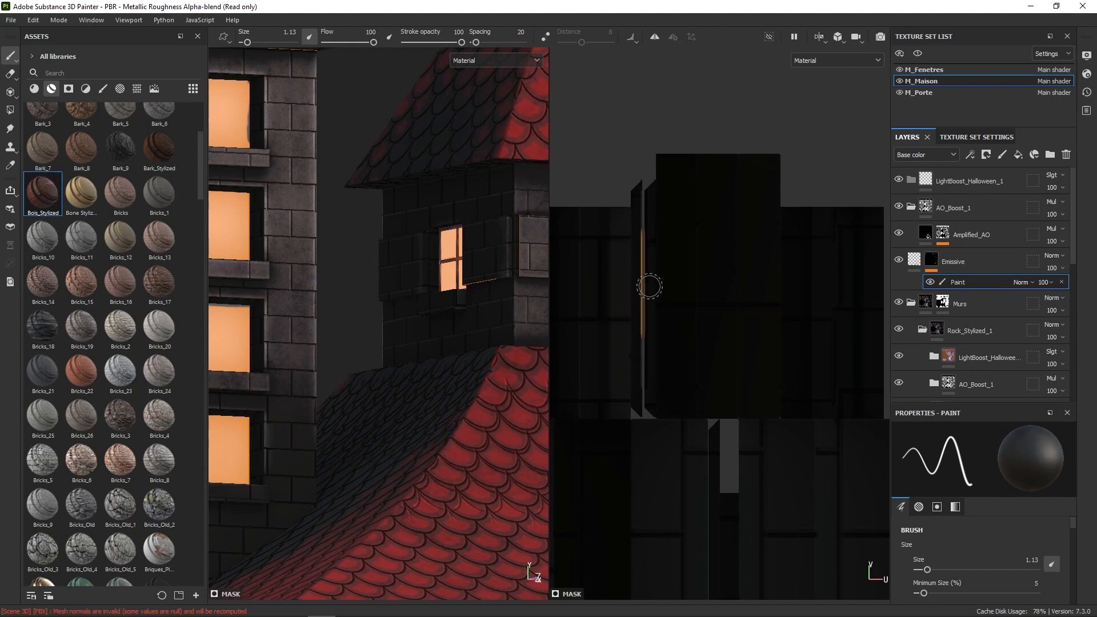
pyautogui.moveTo(653, 241); pyautogui.dragTo(644, 311)
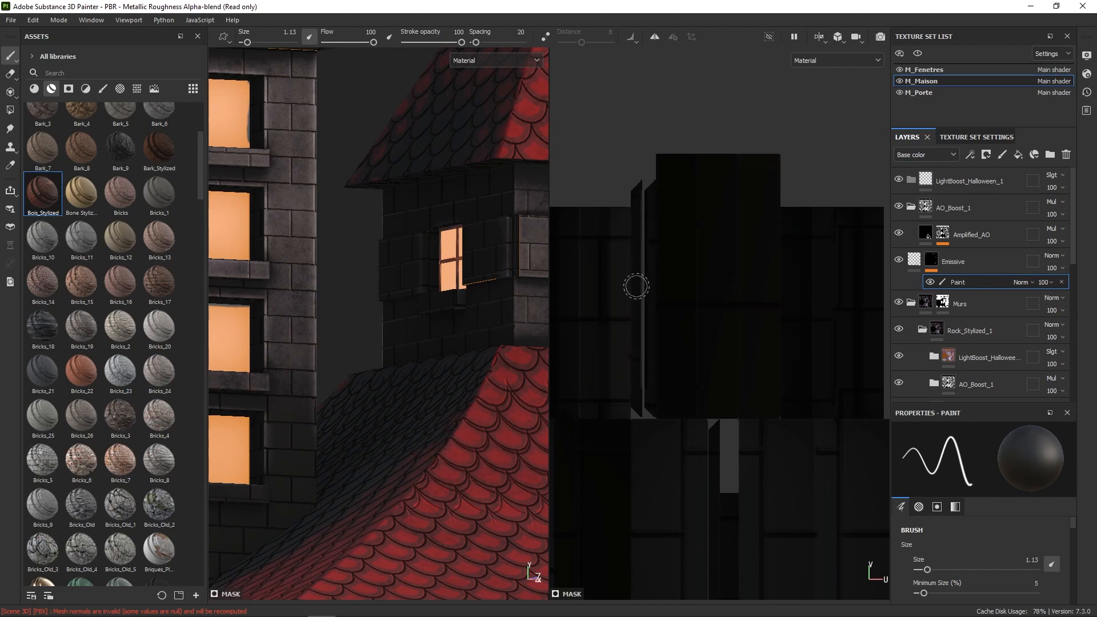
pyautogui.hotkey('ctrl', 'z')
pyautogui.moveTo(664, 238); pyautogui.dragTo(644, 341)
# Enlarge the brush to size 8 and paint black over the long glowing strip between the narrow wall UV islands.
pyautogui.moveTo(686, 365); pyautogui.dragTo(728, 199, button='right')
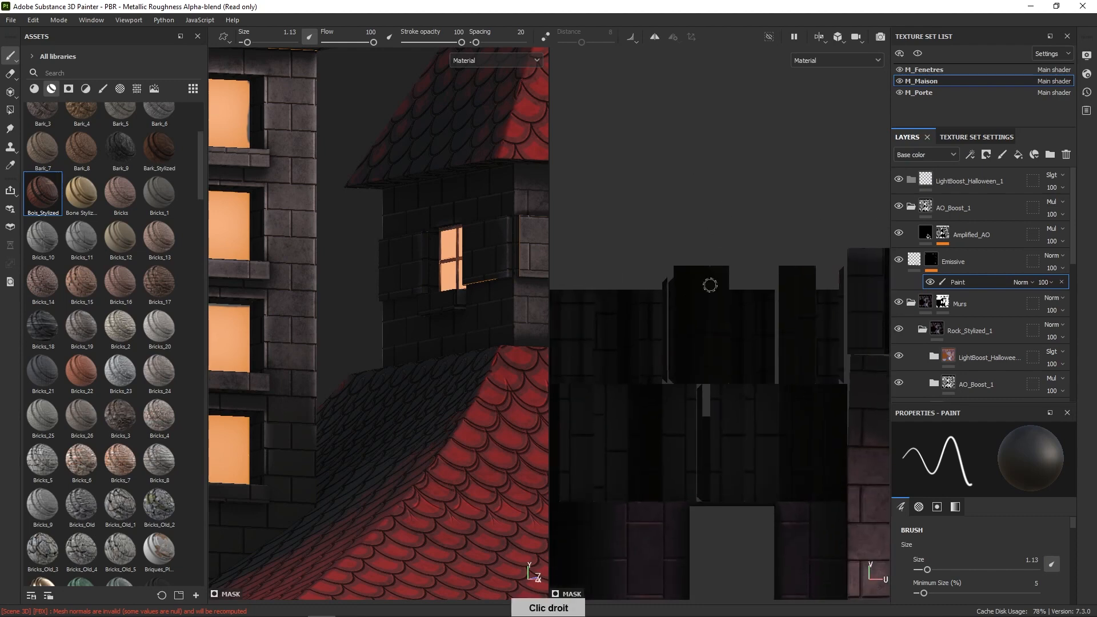
pyautogui.keyDown('alt'); pyautogui.moveTo(665, 373); pyautogui.dragTo(845, 327, button='middle'); pyautogui.keyUp('alt')
pyautogui.keyDown('alt'); pyautogui.moveTo(692, 264); pyautogui.dragTo(708, 474, button='right'); pyautogui.keyUp('alt')
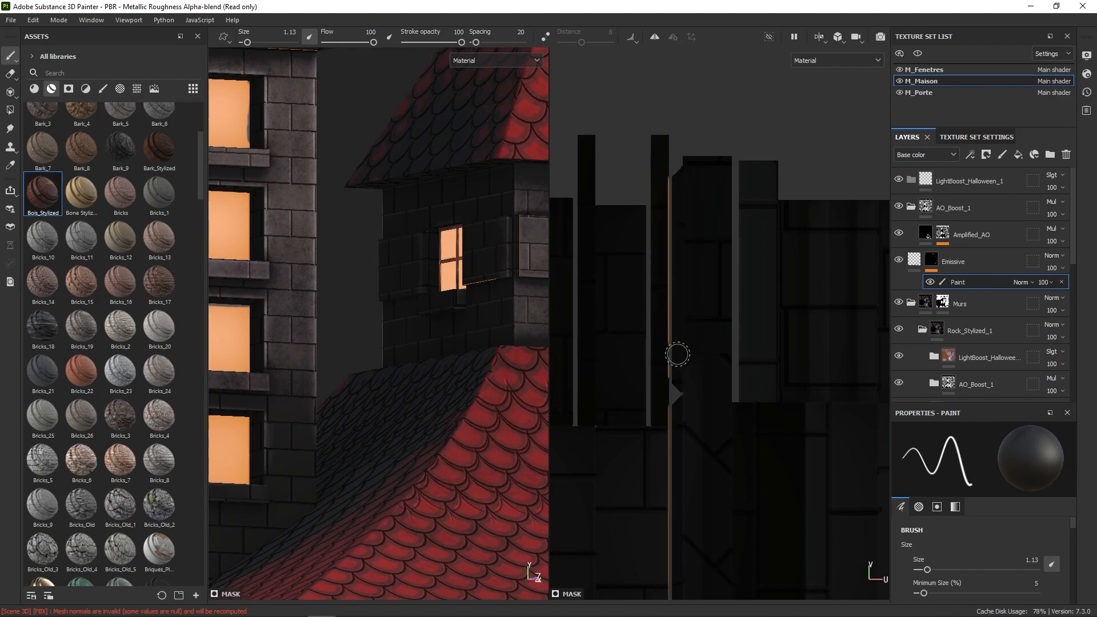
pyautogui.moveTo(715, 436)
pyautogui.mouseDown(button='right')
pyautogui.moveTo(704, 392)
pyautogui.moveTo(715, 346)
pyautogui.mouseUp(button='right')
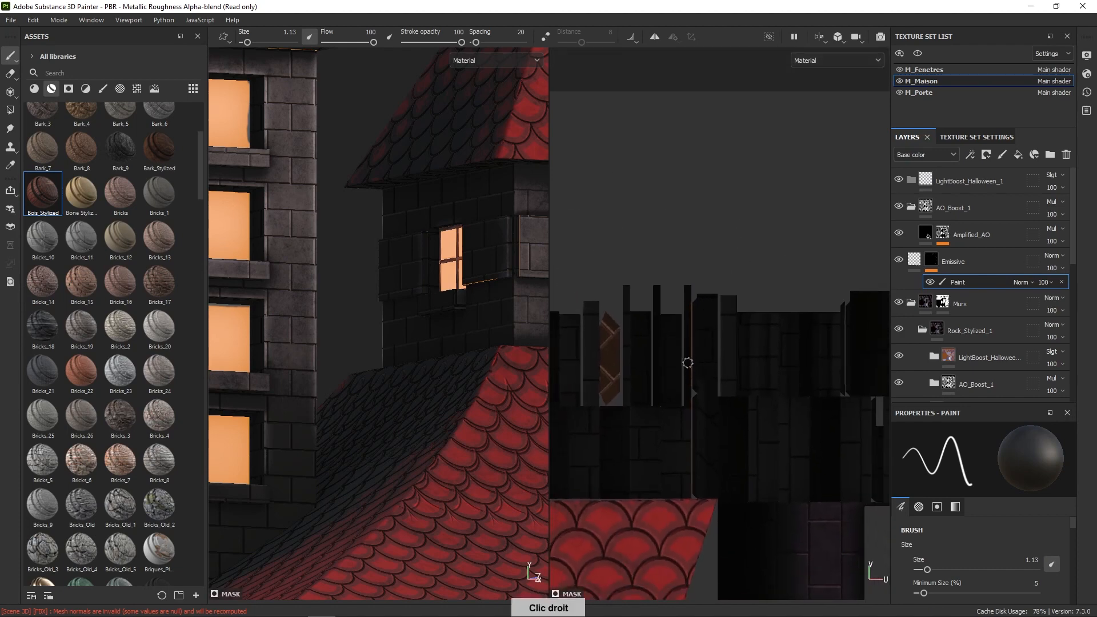
pyautogui.rightClick(693, 339)
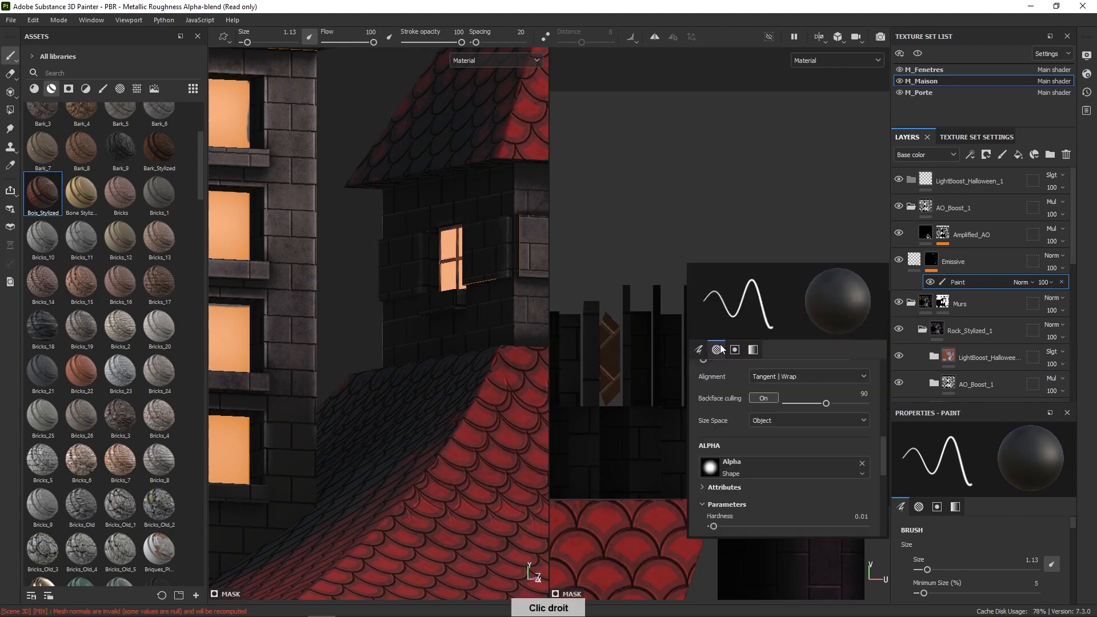
pyautogui.click(661, 329)
pyautogui.keyDown('ctrl'); pyautogui.moveTo(674, 341); pyautogui.dragTo(701, 338, button='right'); pyautogui.keyUp('ctrl')
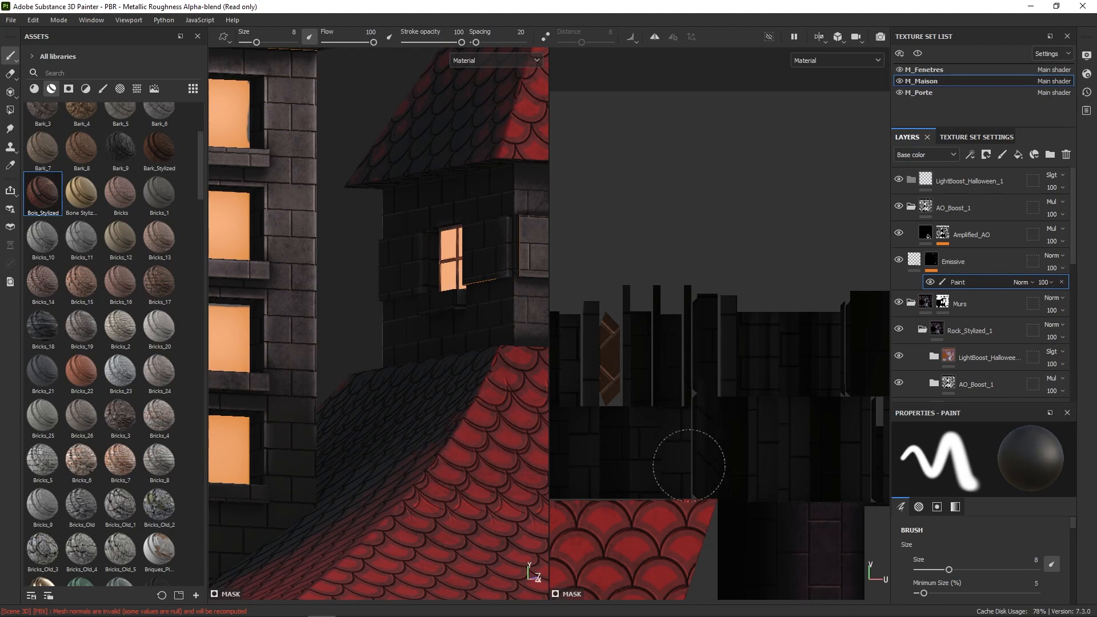
pyautogui.moveTo(689, 481)
pyautogui.mouseDown()
pyautogui.moveTo(692, 424)
pyautogui.moveTo(689, 445)
pyautogui.mouseUp()
pyautogui.moveTo(688, 370); pyautogui.dragTo(686, 467)
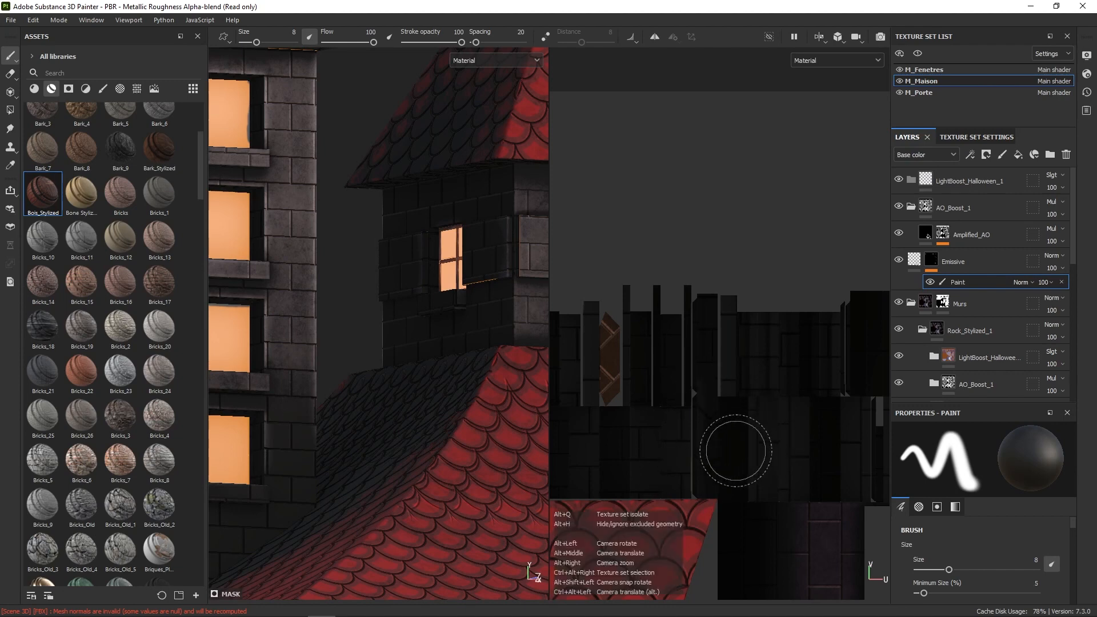
# Search the rows of narrow UV islands for remaining glowing strips on the M_Maison walls.
pyautogui.keyDown('alt'); pyautogui.moveTo(736, 450); pyautogui.dragTo(766, 331, button='right'); pyautogui.keyUp('alt')
pyautogui.keyDown('alt'); pyautogui.moveTo(686, 396); pyautogui.dragTo(853, 355, button='middle'); pyautogui.keyUp('alt')
pyautogui.keyDown('alt'); pyautogui.moveTo(732, 416); pyautogui.dragTo(825, 395, button='middle'); pyautogui.keyUp('alt')
pyautogui.keyDown('alt'); pyautogui.moveTo(748, 433); pyautogui.dragTo(882, 443, button='middle'); pyautogui.keyUp('alt')
pyautogui.keyDown('alt'); pyautogui.moveTo(717, 449); pyautogui.dragTo(780, 288, button='right'); pyautogui.keyUp('alt')
pyautogui.keyDown('alt'); pyautogui.moveTo(736, 416); pyautogui.dragTo(880, 372, button='middle'); pyautogui.keyUp('alt')
pyautogui.keyDown('alt'); pyautogui.moveTo(759, 456); pyautogui.dragTo(880, 450, button='middle'); pyautogui.keyUp('alt')
pyautogui.keyDown('alt'); pyautogui.moveTo(805, 461); pyautogui.dragTo(850, 489, button='middle'); pyautogui.keyUp('alt')
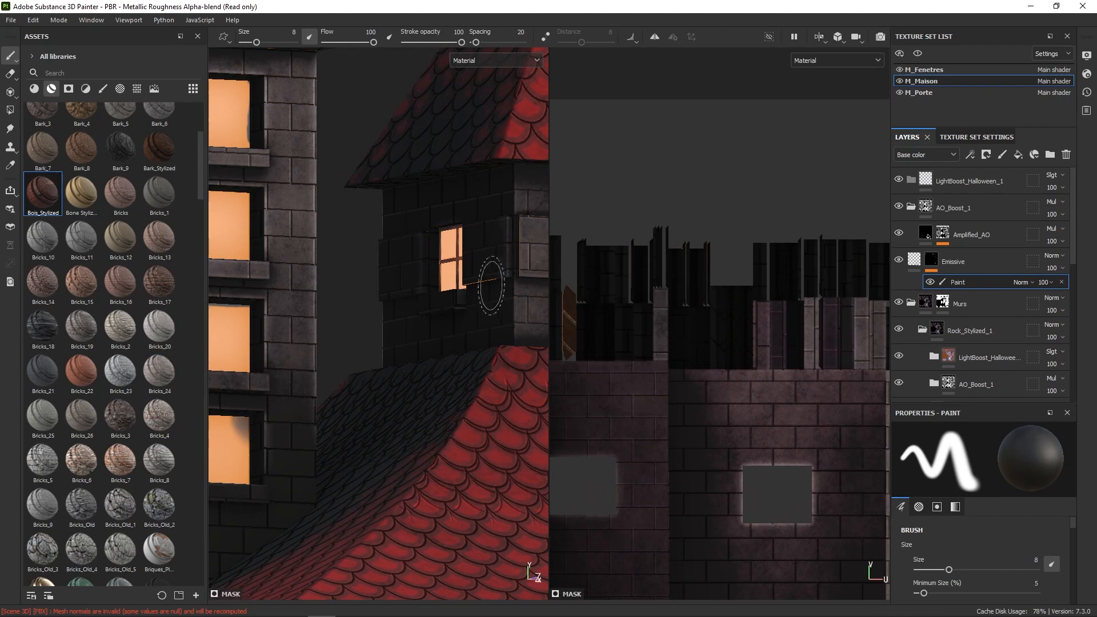
# Find the smudged glowing pane among the UV islands and paint white over the smudge on the Emissive mask.
pyautogui.moveTo(704, 316); pyautogui.dragTo(644, 438, button='middle')
pyautogui.moveTo(813, 385); pyautogui.dragTo(706, 421, button='middle')
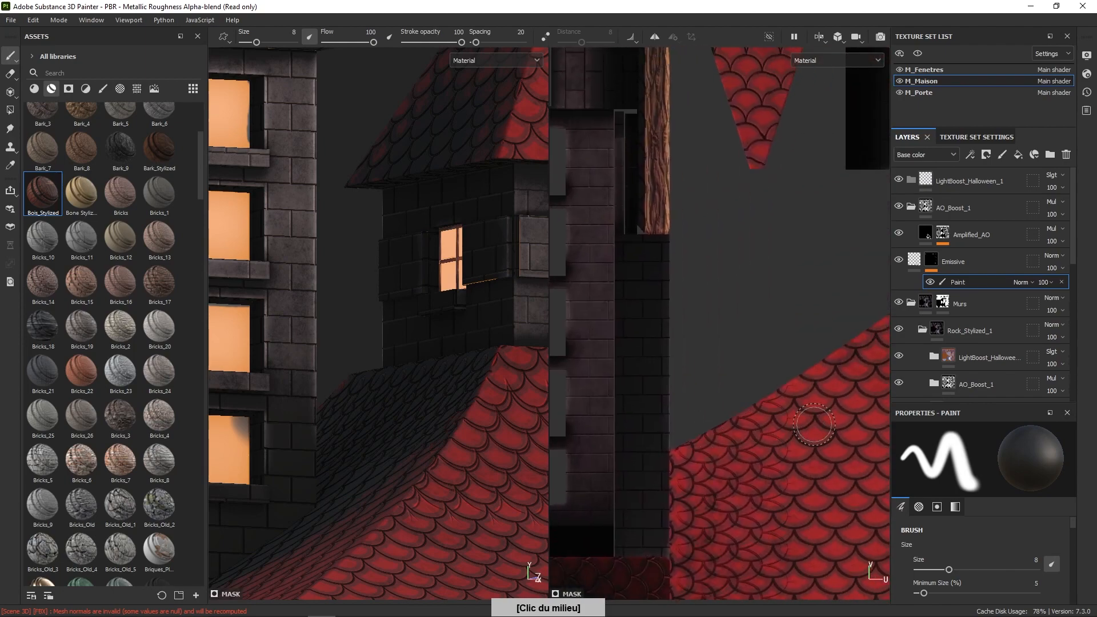
pyautogui.moveTo(822, 354); pyautogui.dragTo(671, 435, button='middle')
pyautogui.moveTo(868, 323); pyautogui.dragTo(726, 399, button='middle')
pyautogui.moveTo(745, 392); pyautogui.dragTo(748, 407, button='right')
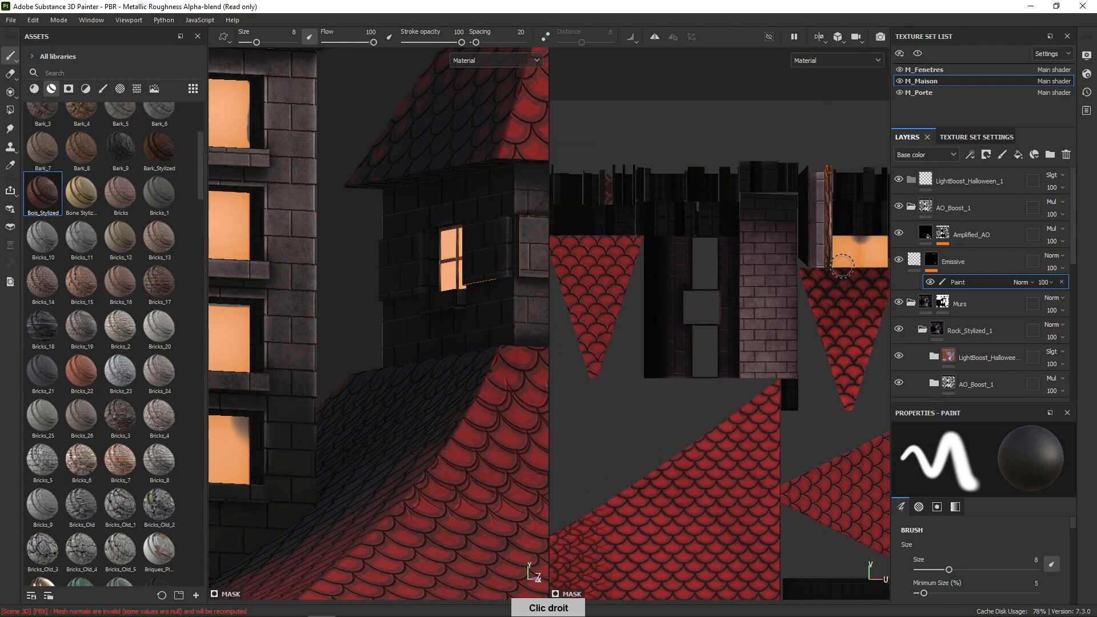
pyautogui.moveTo(755, 388)
pyautogui.mouseDown(button='middle')
pyautogui.moveTo(772, 356)
pyautogui.moveTo(699, 236)
pyautogui.mouseUp(button='middle')
pyautogui.moveTo(823, 375)
pyautogui.mouseDown(button='middle')
pyautogui.moveTo(759, 342)
pyautogui.moveTo(751, 363)
pyautogui.moveTo(769, 390)
pyautogui.moveTo(762, 533)
pyautogui.mouseUp(button='middle')
pyautogui.keyDown('alt'); pyautogui.moveTo(747, 417); pyautogui.dragTo(721, 466, button='right'); pyautogui.keyUp('alt')
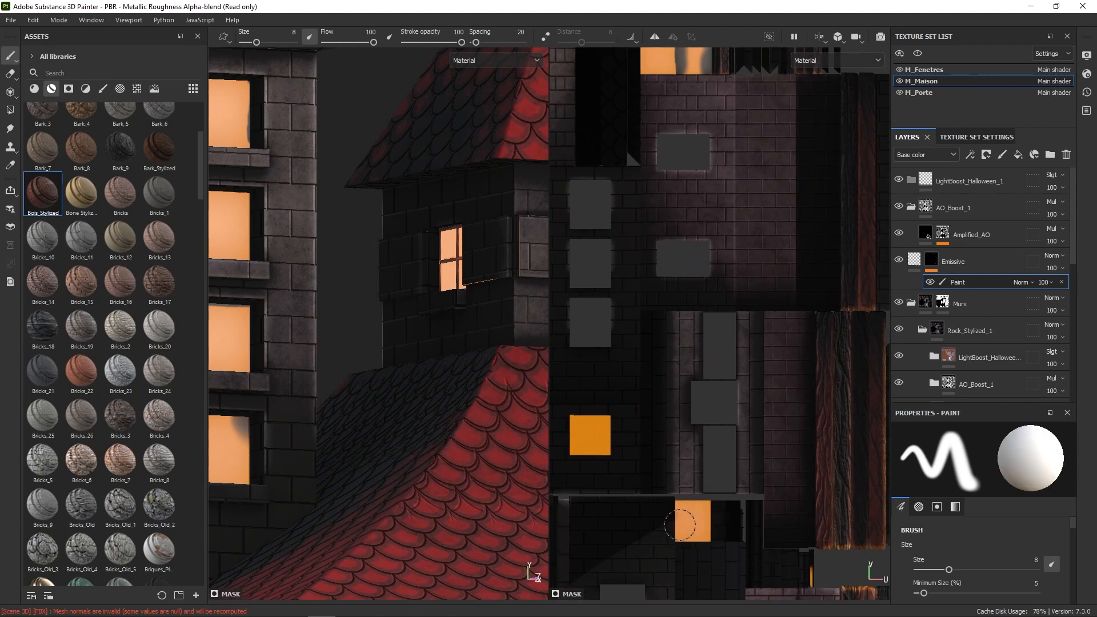
pyautogui.keyDown('alt'); pyautogui.moveTo(722, 217); pyautogui.dragTo(703, 275, button='right'); pyautogui.keyUp('alt')
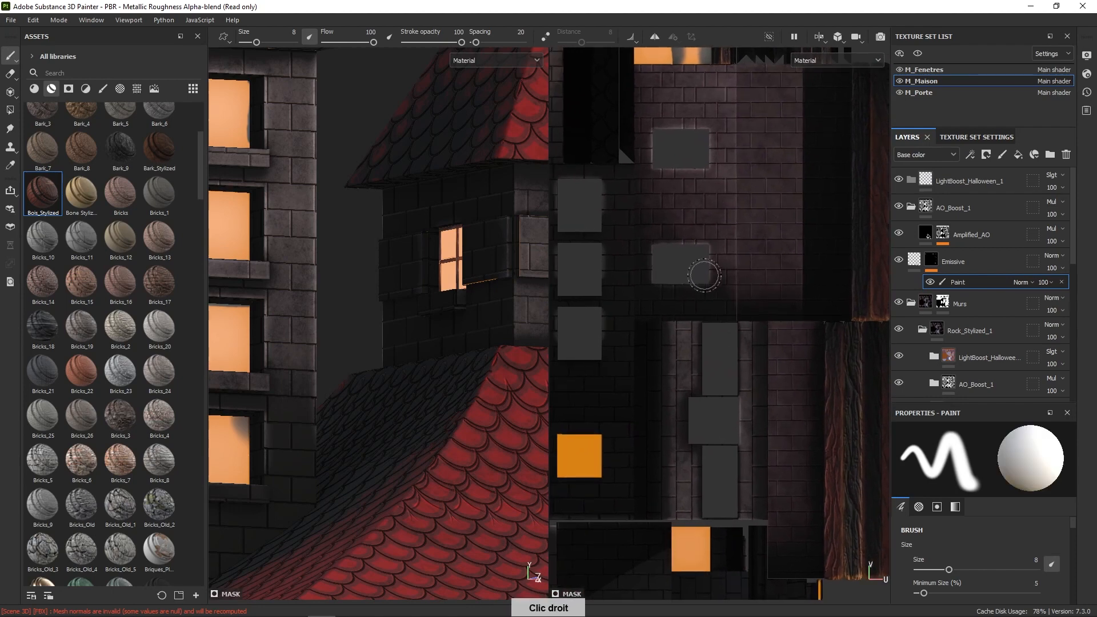
pyautogui.keyDown('alt'); pyautogui.moveTo(717, 241); pyautogui.dragTo(724, 485, button='middle'); pyautogui.keyUp('alt')
pyautogui.moveTo(689, 278)
pyautogui.mouseDown()
pyautogui.moveTo(679, 299)
pyautogui.moveTo(714, 287)
pyautogui.mouseUp()
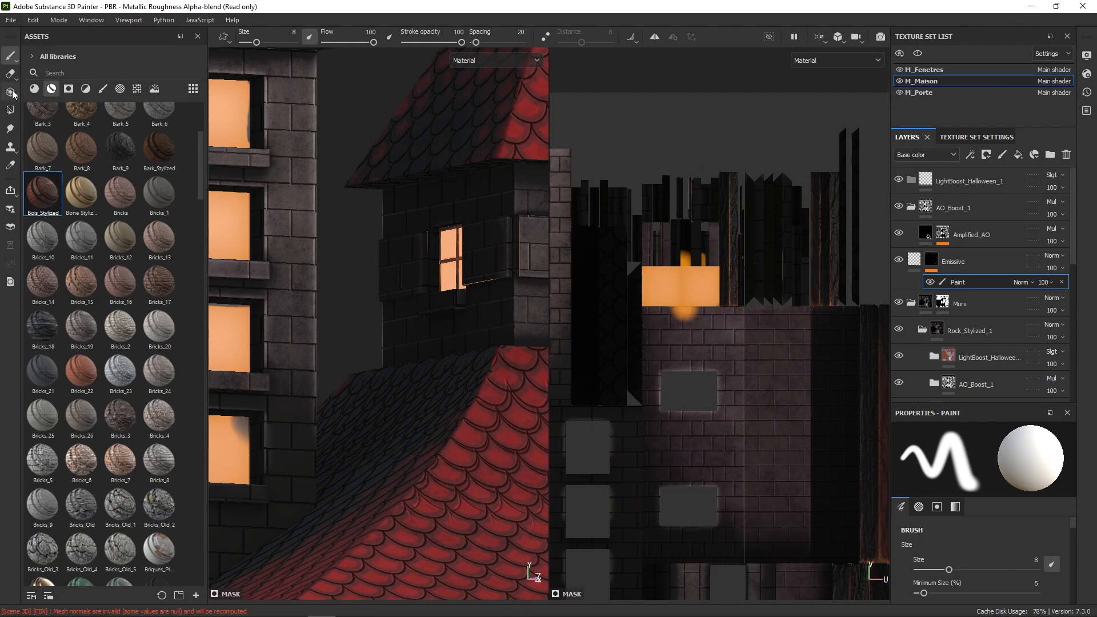
# Delete the Paint effect from the Emissive layer's mask.
pyautogui.click(1062, 281)
pyautogui.keyDown('alt'); pyautogui.moveTo(747, 421); pyautogui.dragTo(788, 217, button='right'); pyautogui.keyUp('alt')
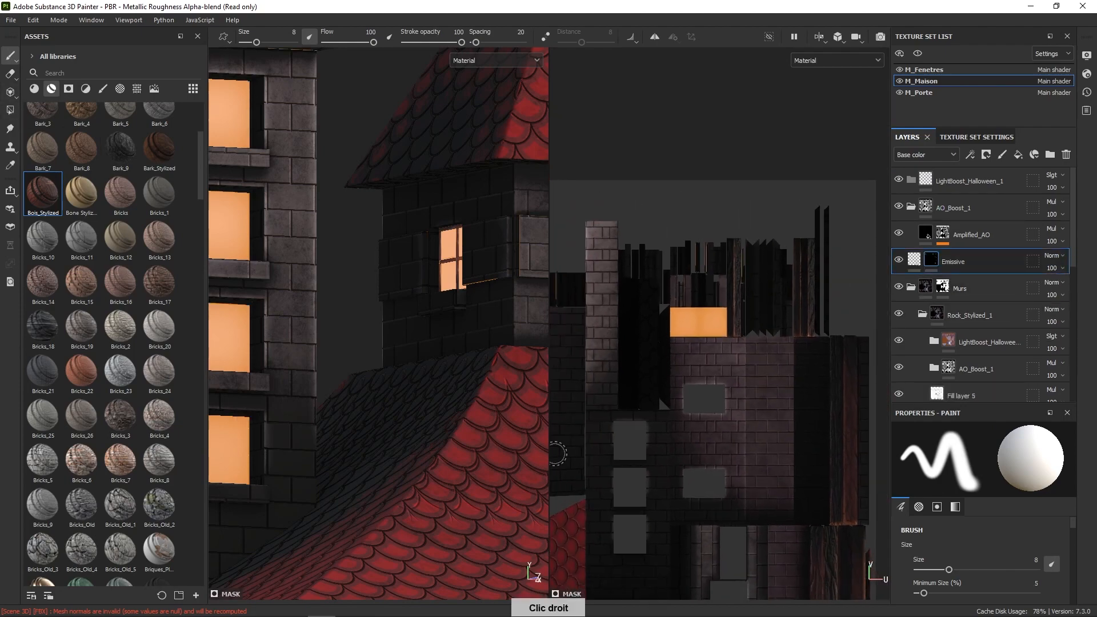
# Examine the whole house and its glowing windows from the front, side and below in the 3D view.
pyautogui.moveTo(491, 415)
pyautogui.keyDown('alt'); pyautogui.mouseDown(button='right')
pyautogui.moveTo(508, 215)
pyautogui.moveTo(508, 409)
pyautogui.mouseUp(button='right'); pyautogui.keyUp('alt')
pyautogui.keyDown('alt'); pyautogui.moveTo(555, 433); pyautogui.dragTo(420, 381, button='middle'); pyautogui.keyUp('alt')
pyautogui.keyDown('alt'); pyautogui.moveTo(579, 402); pyautogui.dragTo(745, 289); pyautogui.keyUp('alt')
pyautogui.keyDown('alt'); pyautogui.moveTo(719, 368); pyautogui.dragTo(780, 153, button='right'); pyautogui.keyUp('alt')
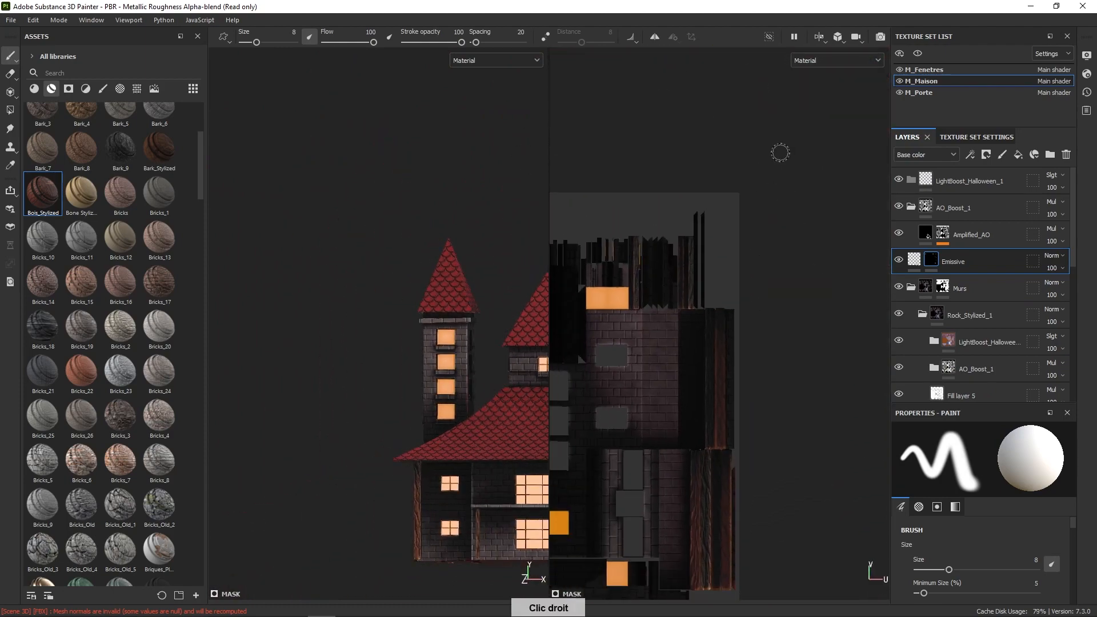
pyautogui.keyDown('alt'); pyautogui.moveTo(503, 337); pyautogui.dragTo(262, 326, button='right'); pyautogui.keyUp('alt')
pyautogui.keyDown('alt'); pyautogui.moveTo(461, 373); pyautogui.dragTo(294, 361, button='middle'); pyautogui.keyUp('alt')
pyautogui.keyDown('alt'); pyautogui.moveTo(294, 362); pyautogui.dragTo(440, 374); pyautogui.keyUp('alt')
pyautogui.keyDown('alt'); pyautogui.moveTo(382, 363); pyautogui.dragTo(386, 505, button='right'); pyautogui.keyUp('alt')
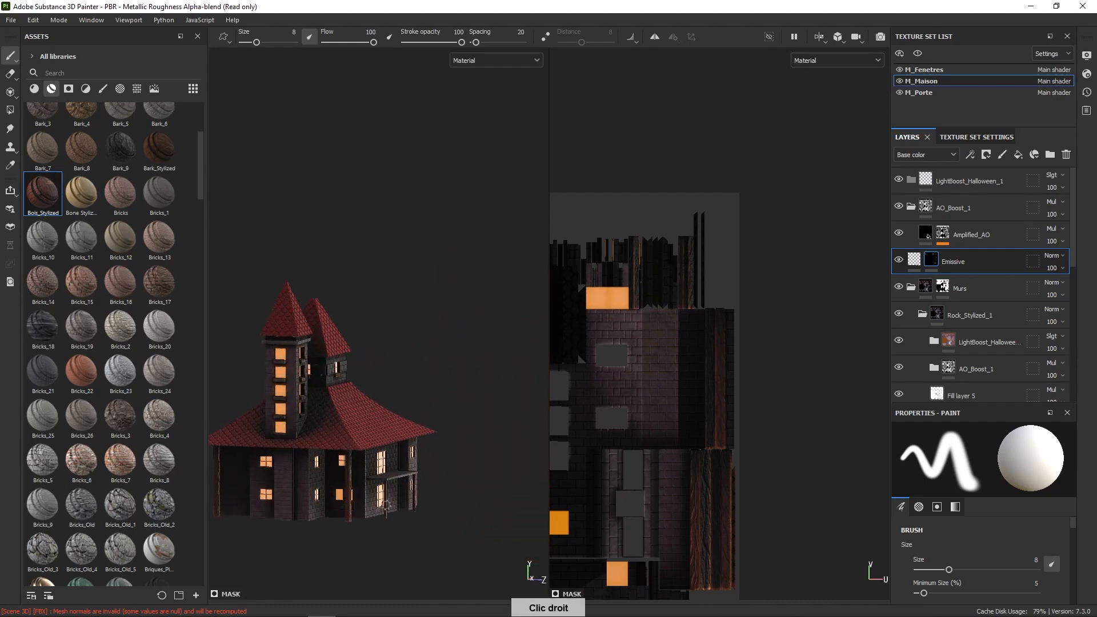
pyautogui.keyDown('alt'); pyautogui.moveTo(386, 504); pyautogui.dragTo(413, 349); pyautogui.keyUp('alt')
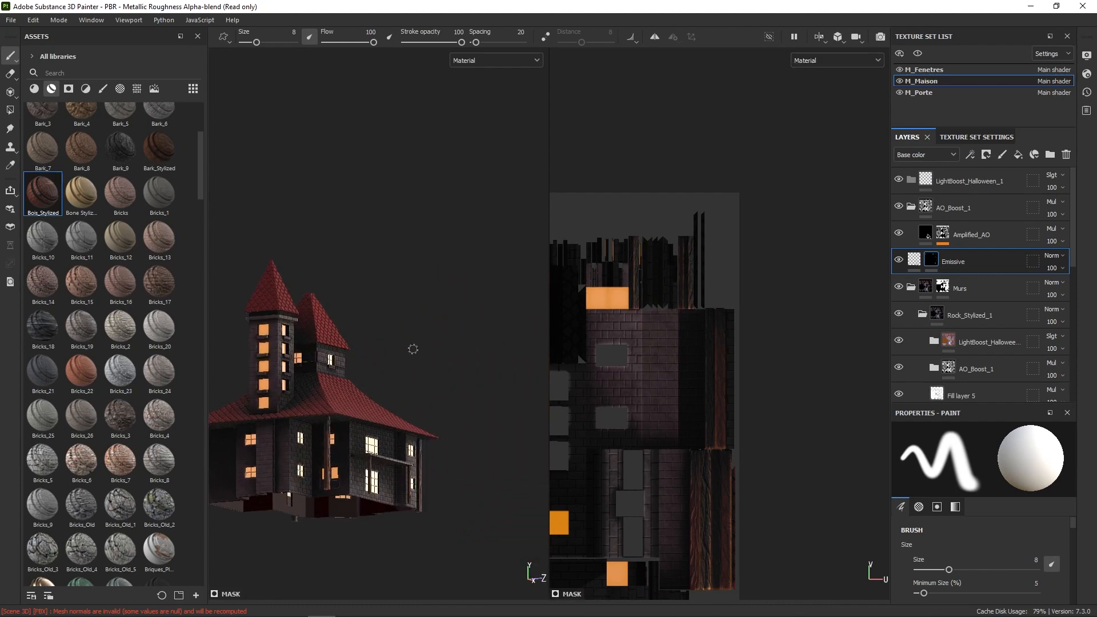
# Start saving the project as an .spp file in the Projet_Substance folder.
pyautogui.click(28, 22)
pyautogui.click(10, 21)
pyautogui.click(11, 21)
pyautogui.click(40, 140)
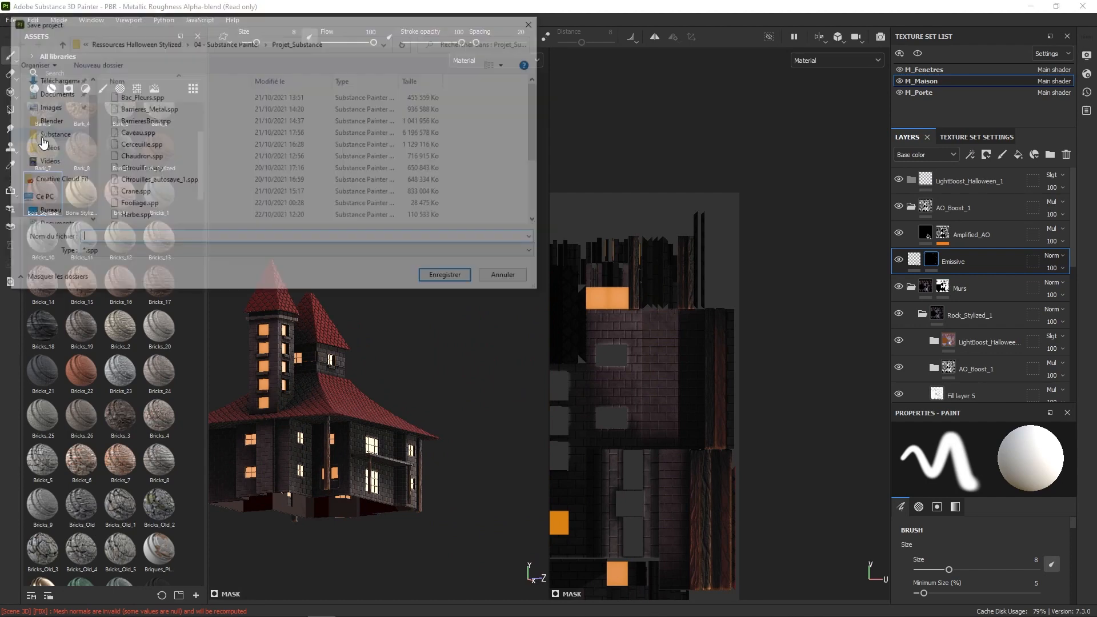